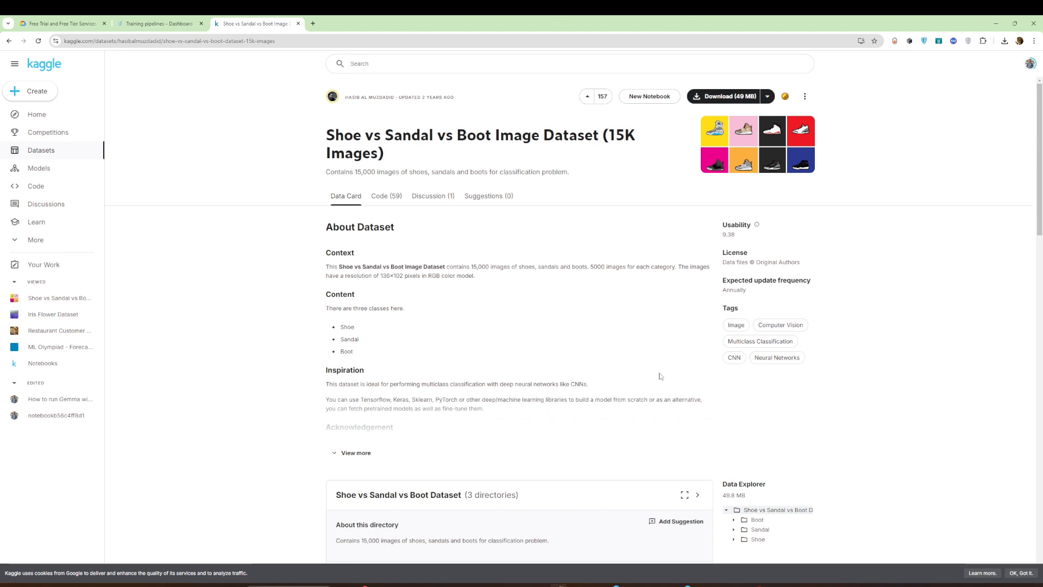
Examine the Shoe vs Sandal vs Boot dataset page on Kaggle, including its description, classes and directories.
{"action": "left_click", "coordinate": [173, 23]}
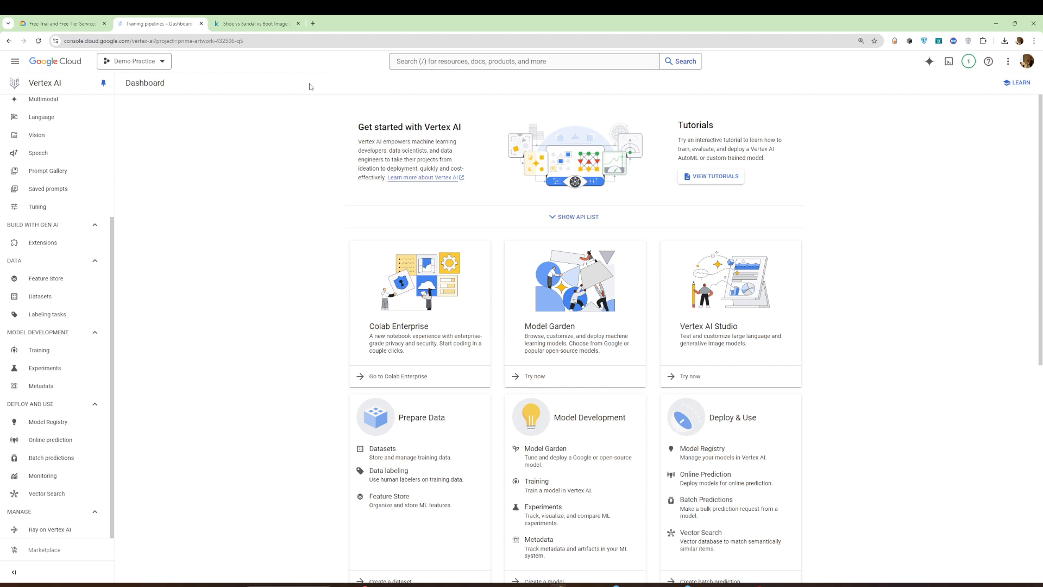
{"action": "left_click", "coordinate": [253, 23]}
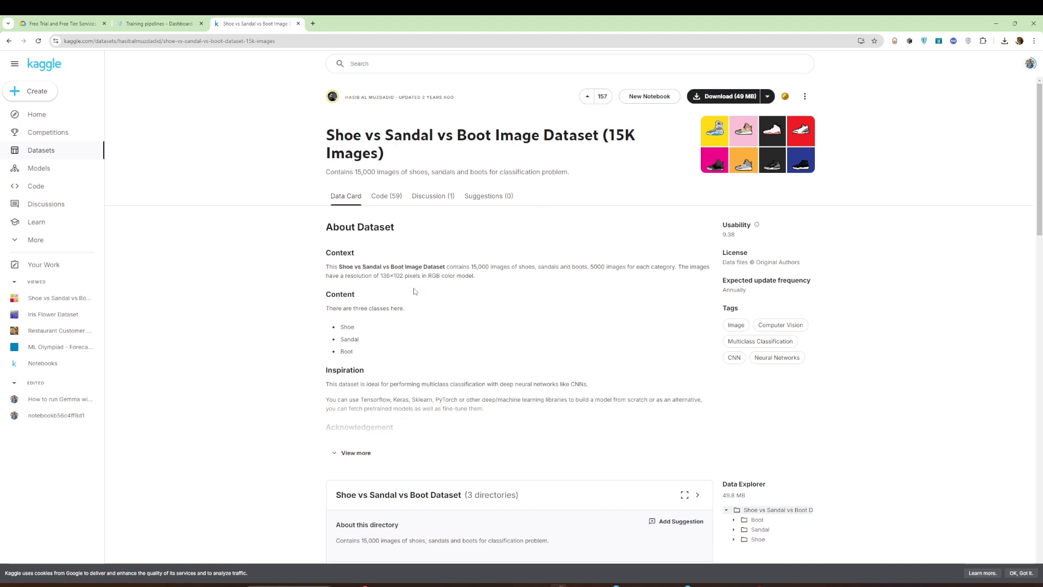
{"action": "scroll", "coordinate": [333, 352], "scroll_direction": "down", "scroll_amount": 5}
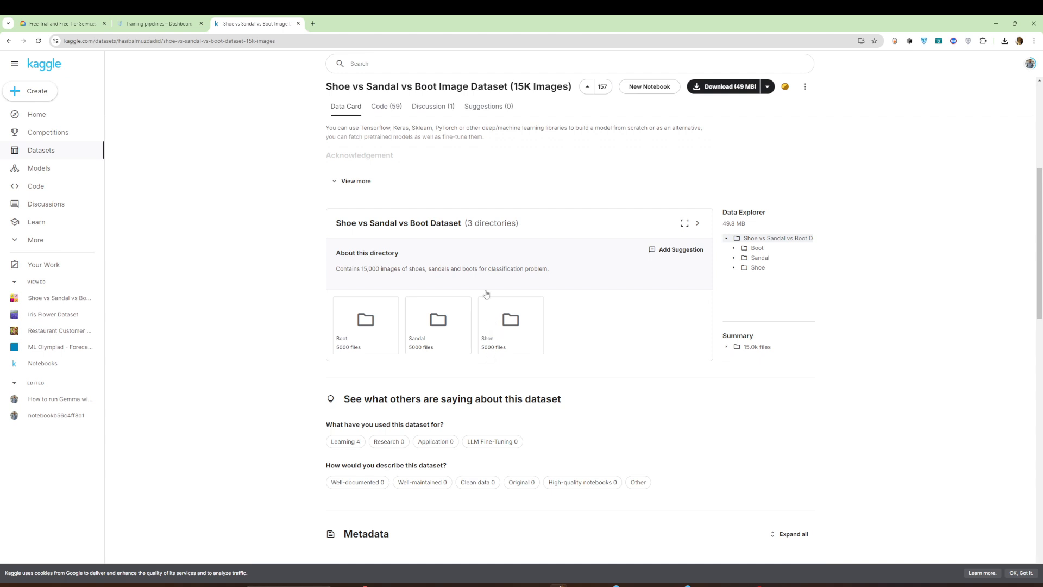
{"action": "scroll", "coordinate": [486, 294], "scroll_direction": "up", "scroll_amount": 5}
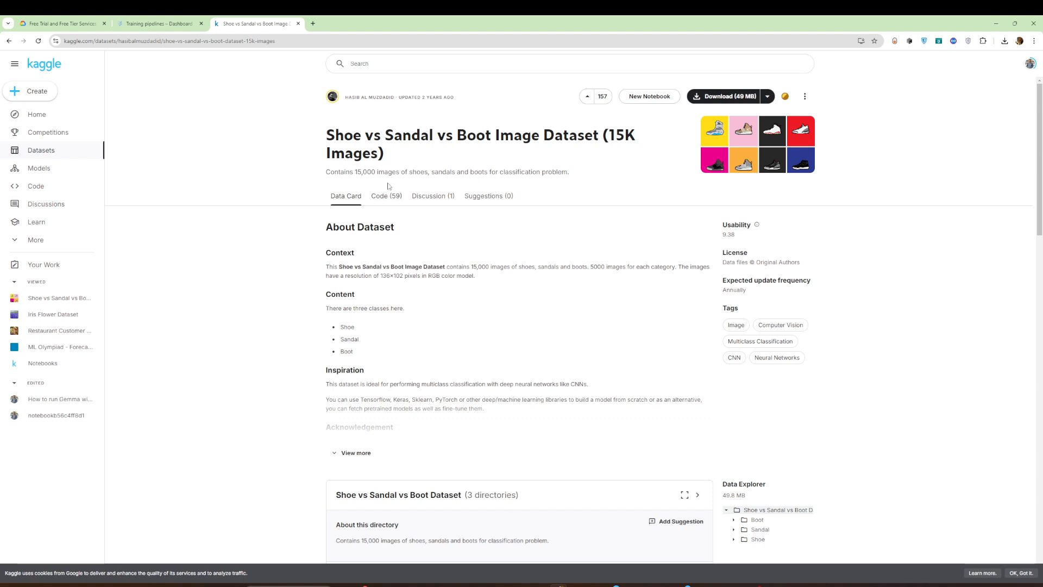
{"action": "left_click_drag", "start_coordinate": [498, 172], "coordinate": [553, 172]}
{"action": "scroll", "coordinate": [463, 448], "scroll_direction": "down", "scroll_amount": 5}
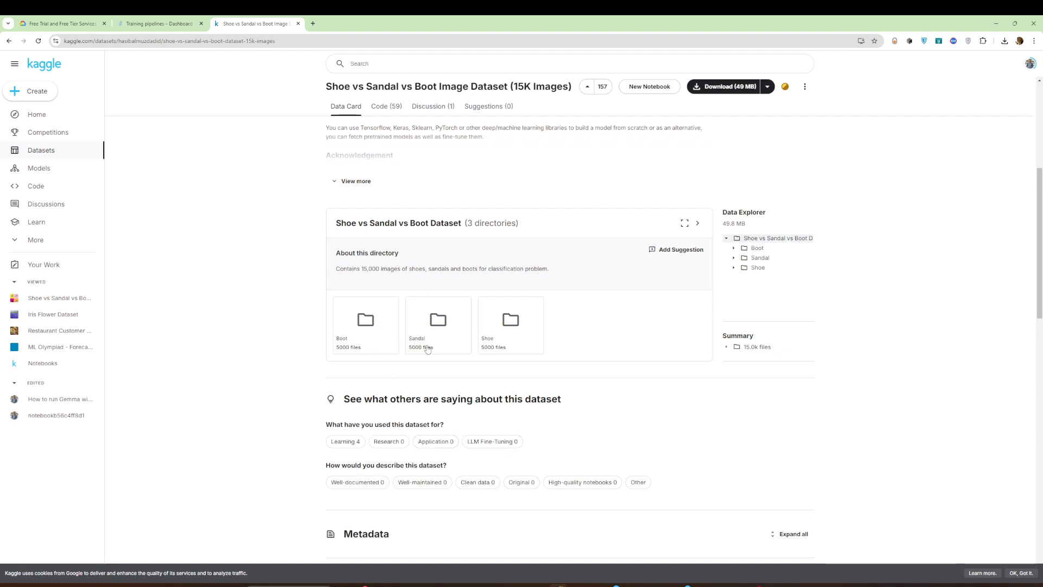
{"action": "scroll", "coordinate": [428, 349], "scroll_direction": "up", "scroll_amount": 5}
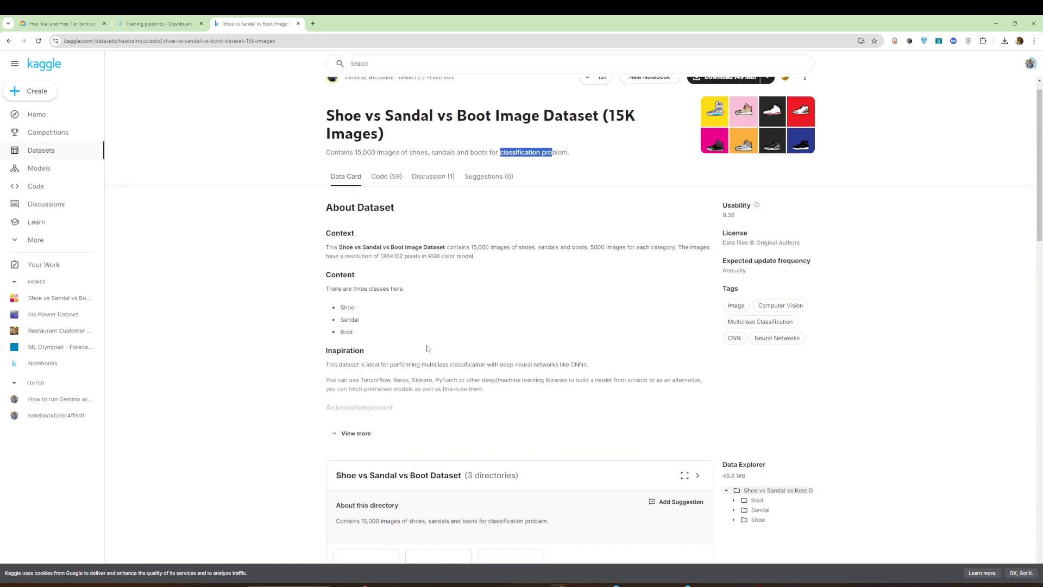
{"action": "scroll", "coordinate": [428, 349], "scroll_direction": "up", "scroll_amount": 1}
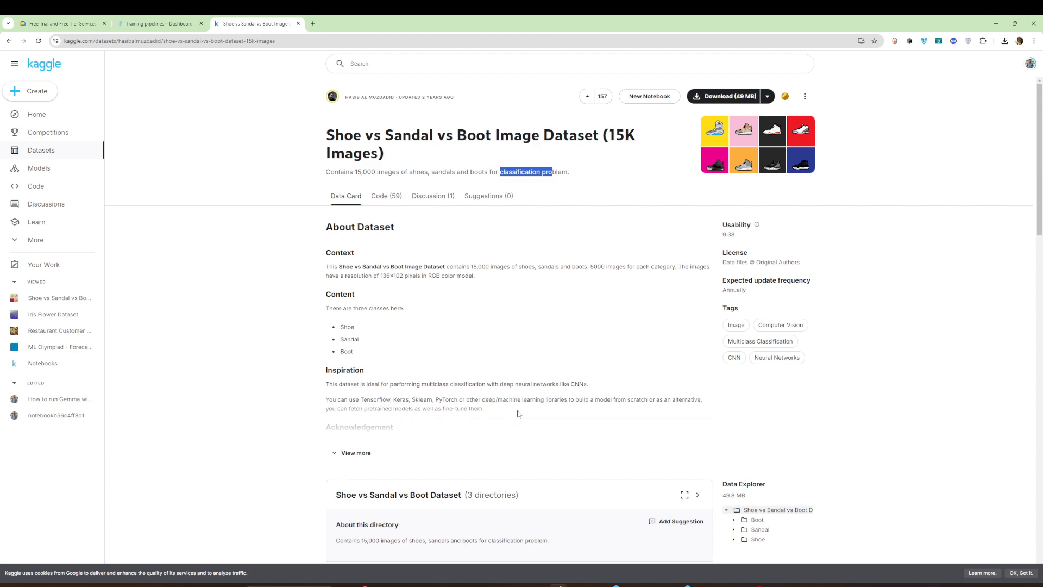
{"action": "scroll", "coordinate": [541, 410], "scroll_direction": "down", "scroll_amount": 5}
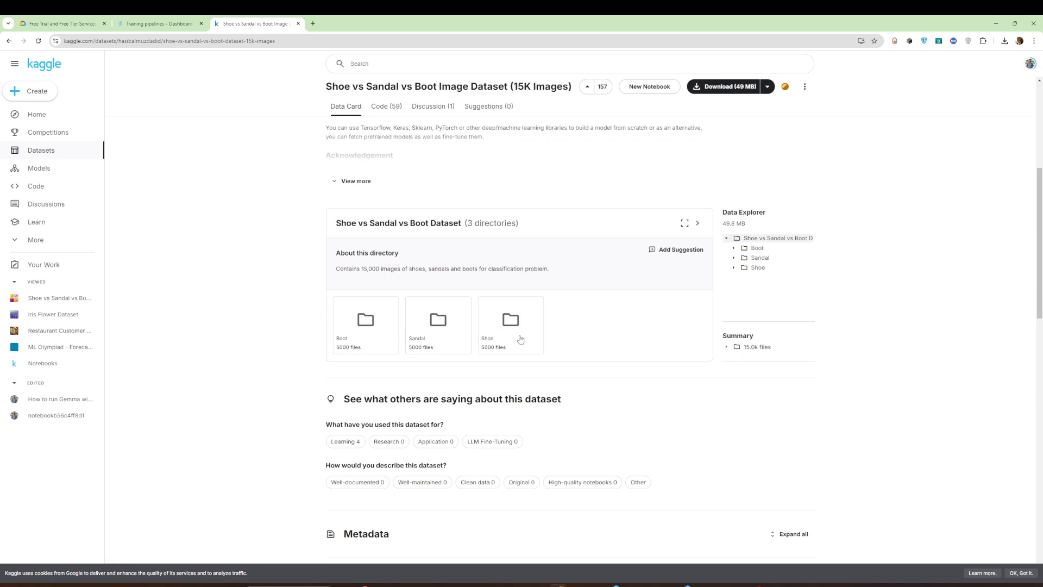
{"action": "scroll", "coordinate": [521, 340], "scroll_direction": "up", "scroll_amount": 5}
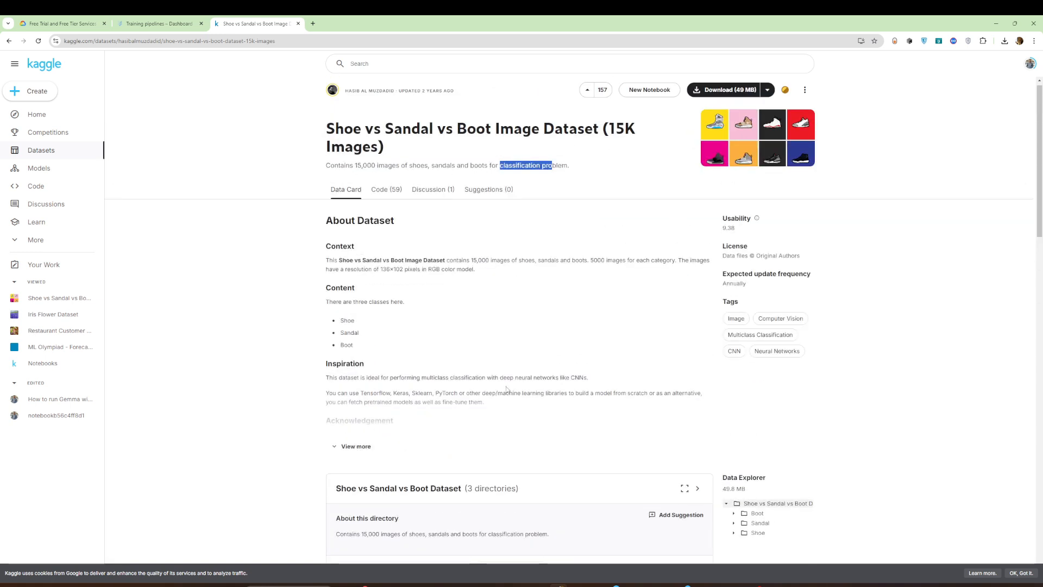
Download the full Shoe vs Sandal vs Boot Image Dataset from Kaggle.
{"action": "left_click", "coordinate": [767, 90]}
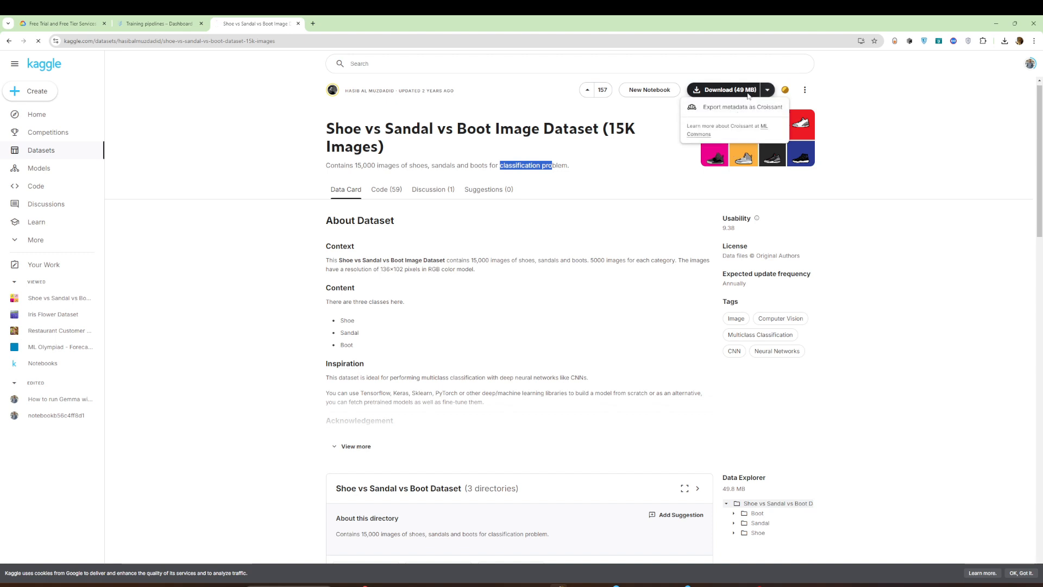
{"action": "left_click", "coordinate": [749, 91]}
{"action": "left_click", "coordinate": [961, 135]}
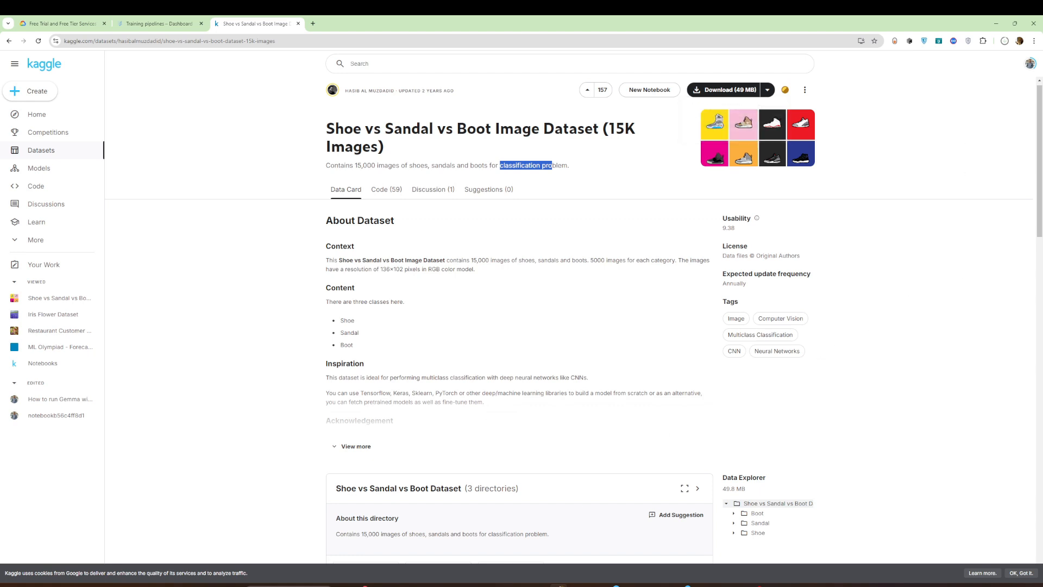
Switch to File Explorer and browse the images in the Boot folder of the extracted dataset, then close the window.
{"action": "left_click", "coordinate": [343, 585]}
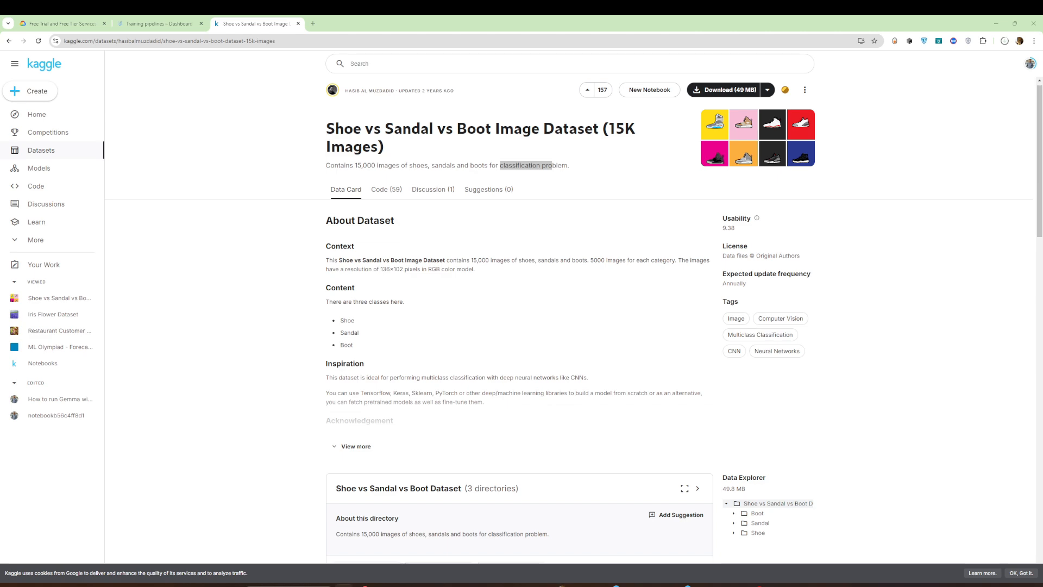
{"action": "left_click_drag", "start_coordinate": [1042, 146], "coordinate": [449, 150]}
{"action": "left_click", "coordinate": [538, 143]}
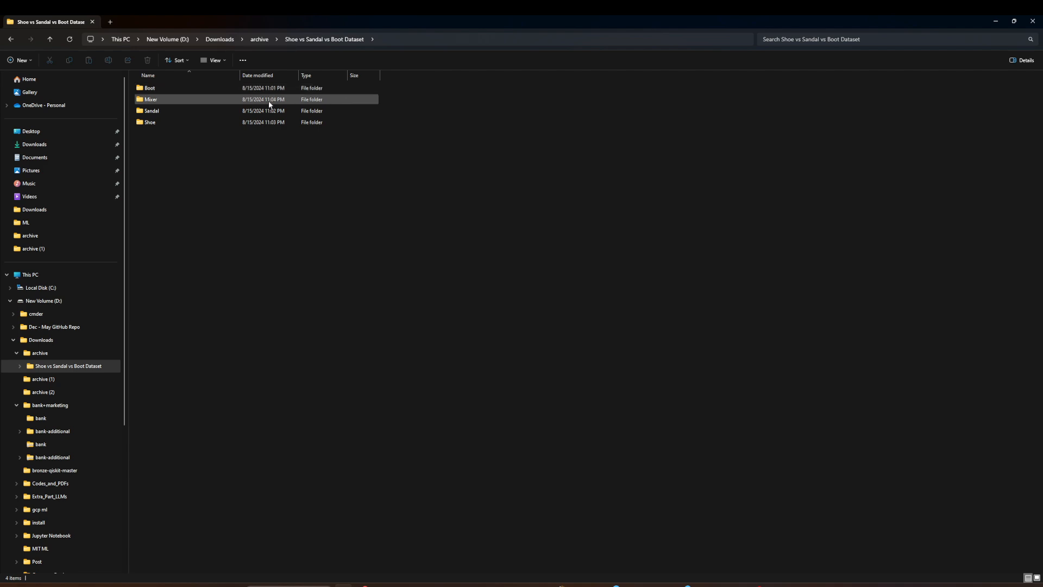
{"action": "left_click", "coordinate": [191, 88]}
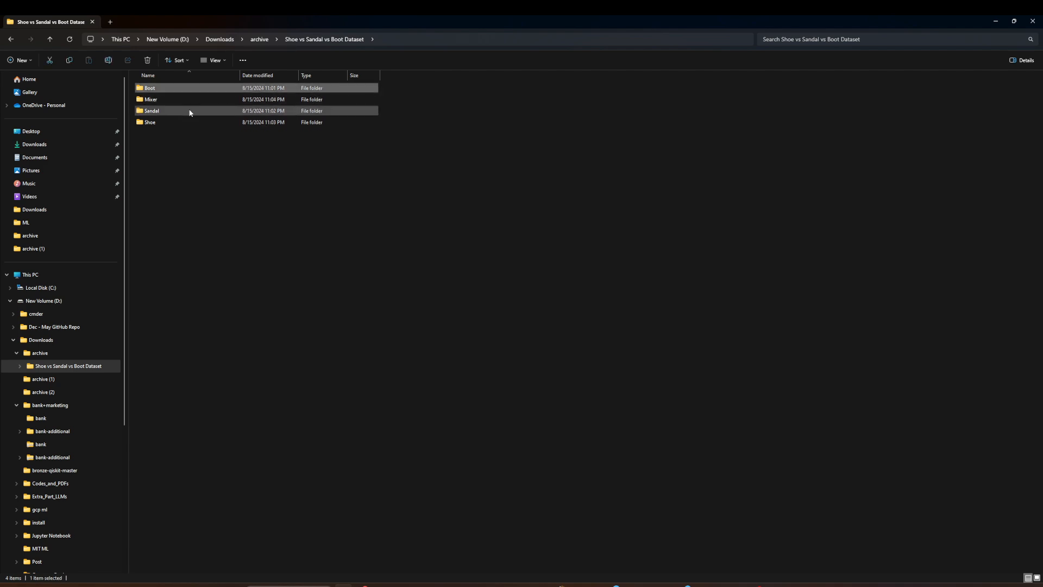
{"action": "left_click", "coordinate": [188, 122]}
{"action": "double_click", "coordinate": [200, 87]}
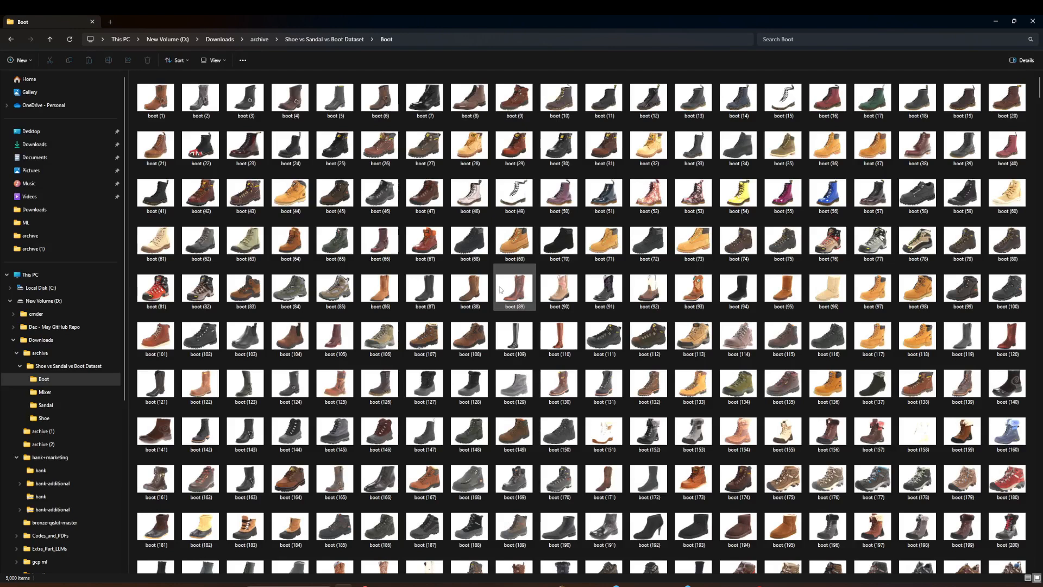
{"action": "scroll", "coordinate": [499, 290], "scroll_direction": "down", "scroll_amount": 15}
{"action": "scroll", "coordinate": [883, 528], "scroll_direction": "down", "scroll_amount": 20}
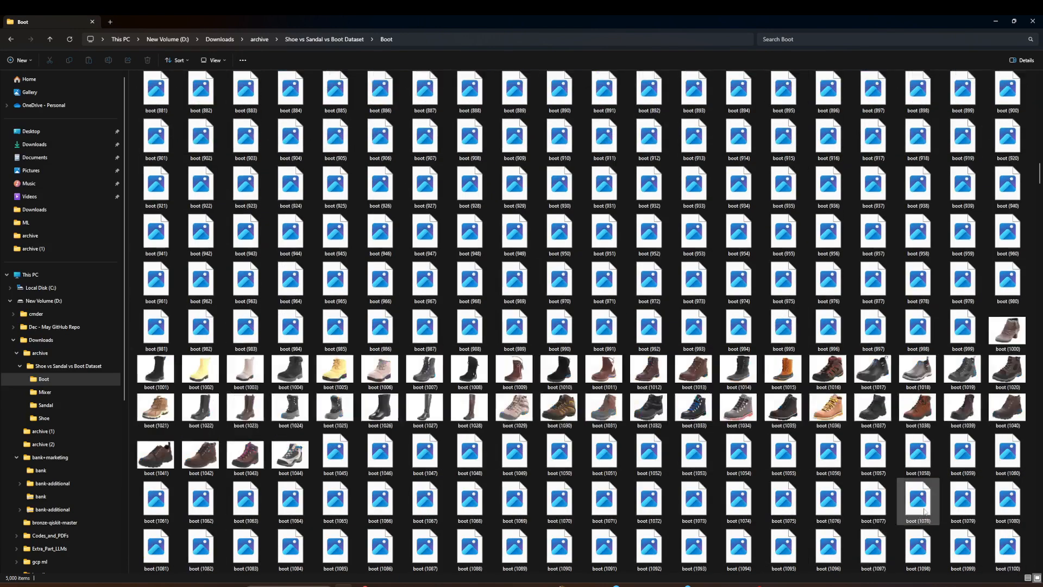
{"action": "scroll", "coordinate": [991, 414], "scroll_direction": "down", "scroll_amount": 4}
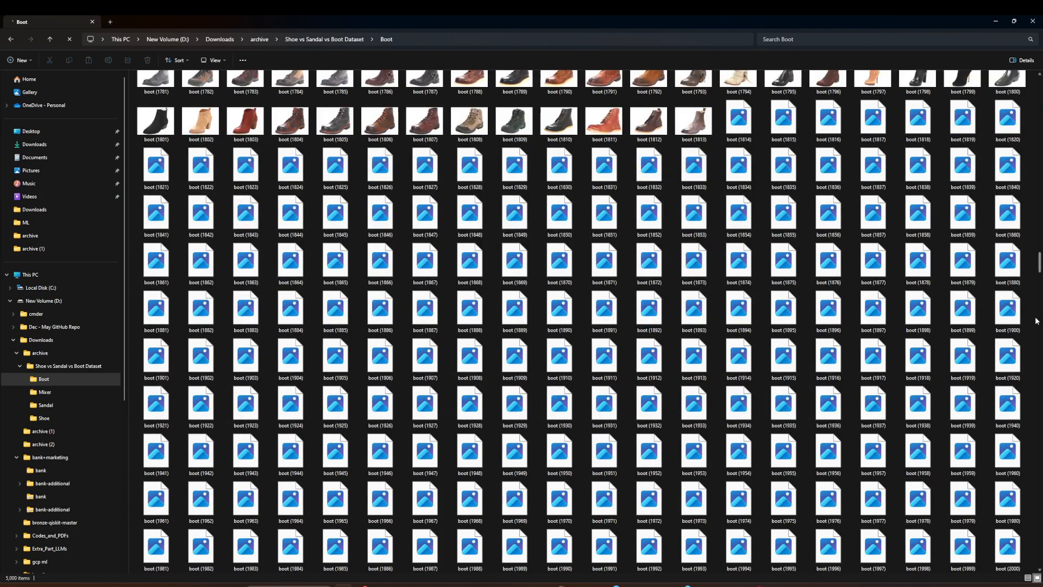
{"action": "scroll", "coordinate": [1013, 538], "scroll_direction": "down", "scroll_amount": 8}
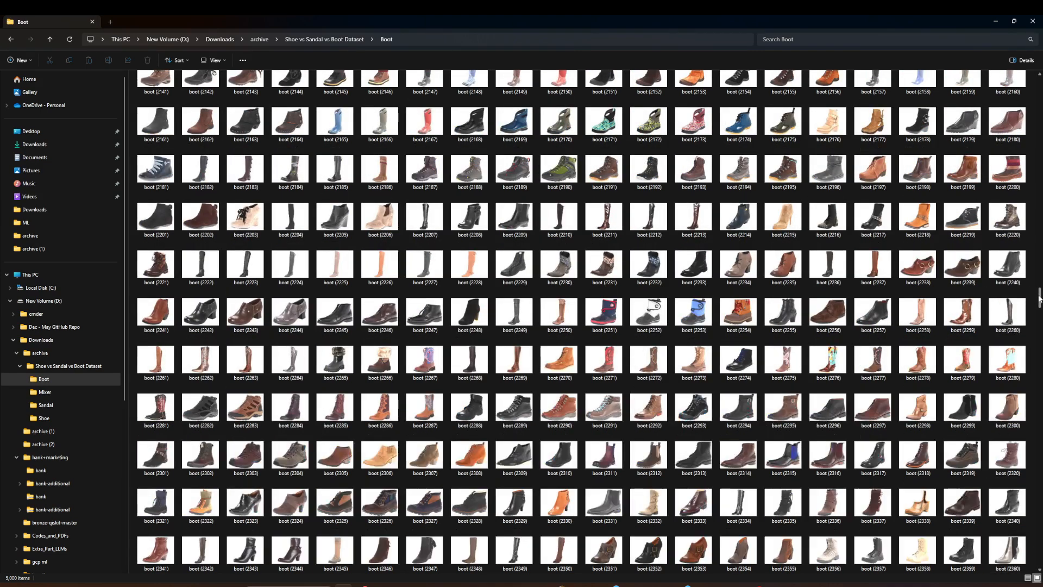
{"action": "left_click_drag", "start_coordinate": [1039, 302], "coordinate": [1035, 571]}
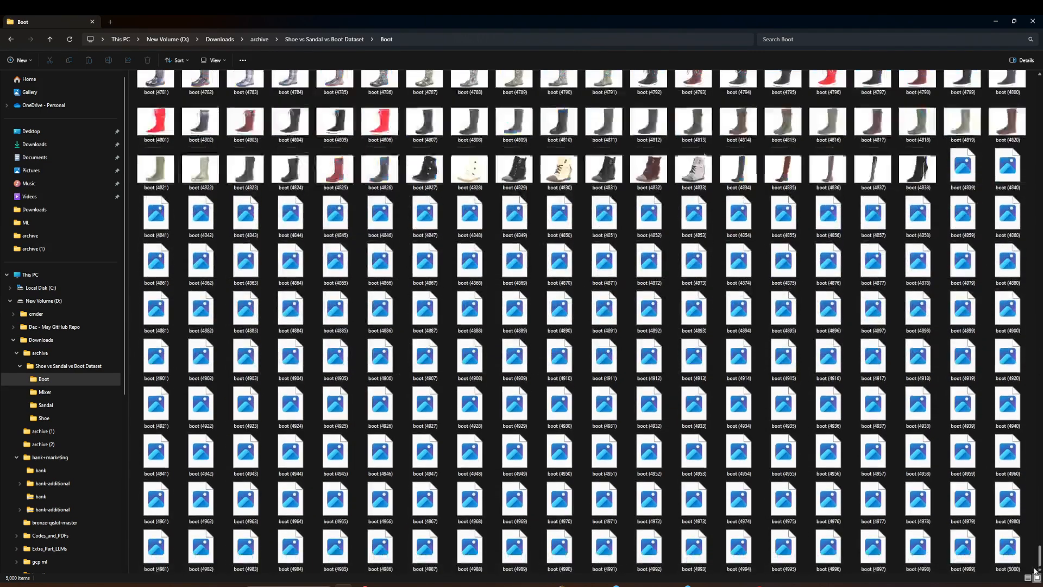
{"action": "left_click", "coordinate": [1033, 21]}
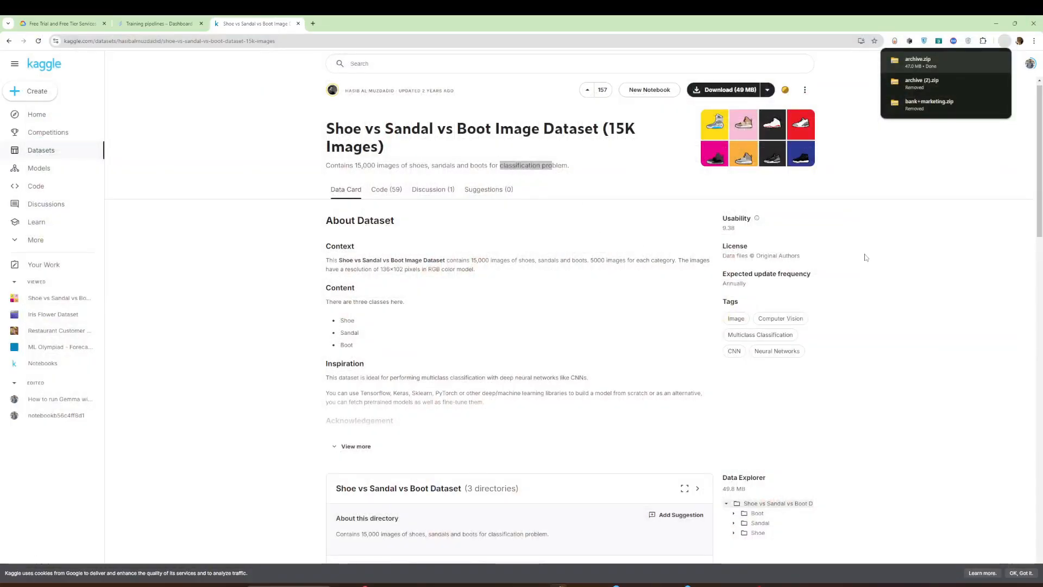
Reopen the dataset folder in File Explorer and look through the boot, sandal and shoe images in the Mixer folder.
{"action": "left_click", "coordinate": [344, 585]}
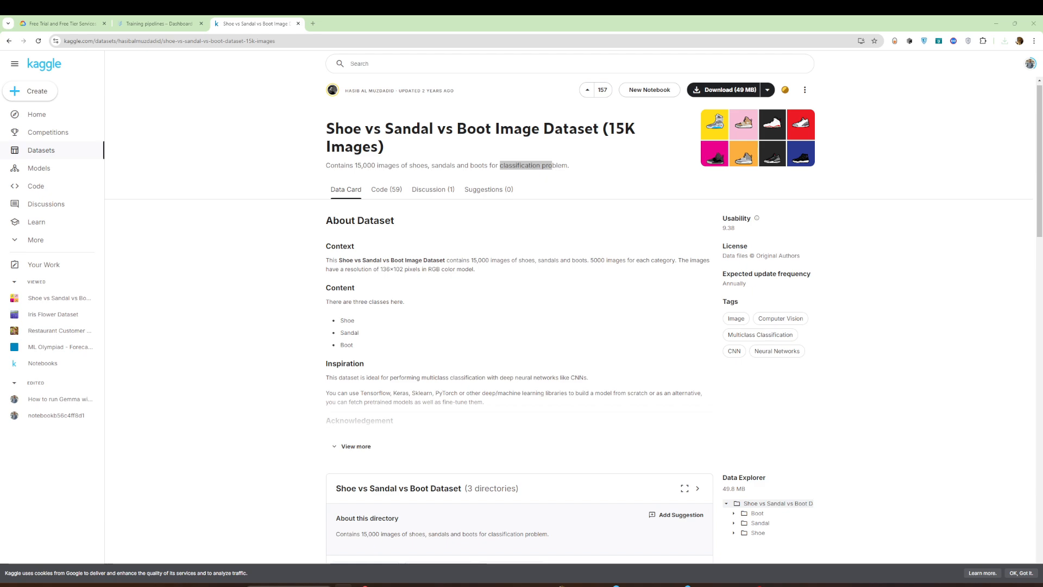
{"action": "left_click_drag", "start_coordinate": [1042, 103], "coordinate": [533, 173]}
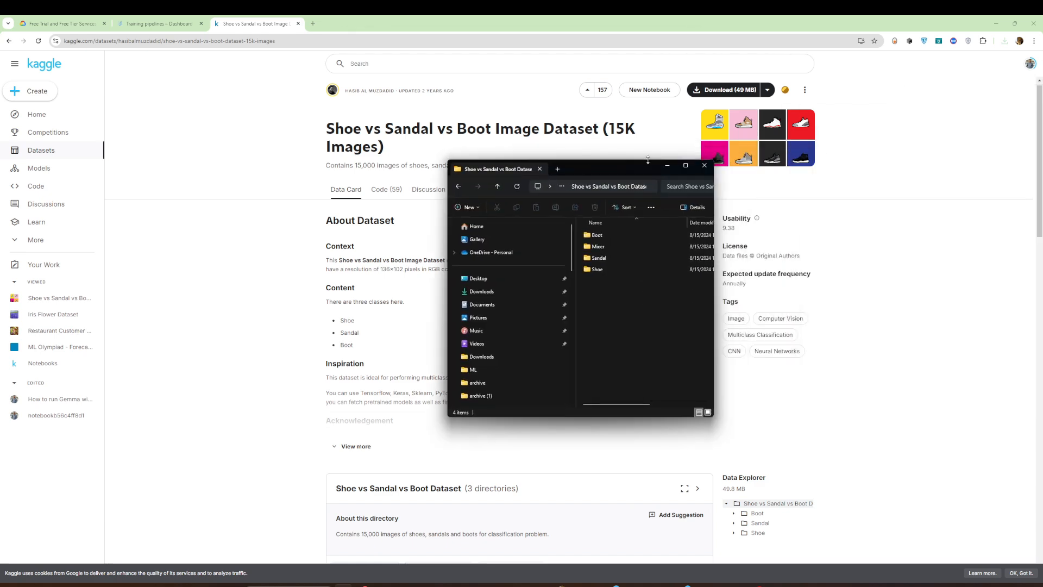
{"action": "left_click", "coordinate": [685, 167]}
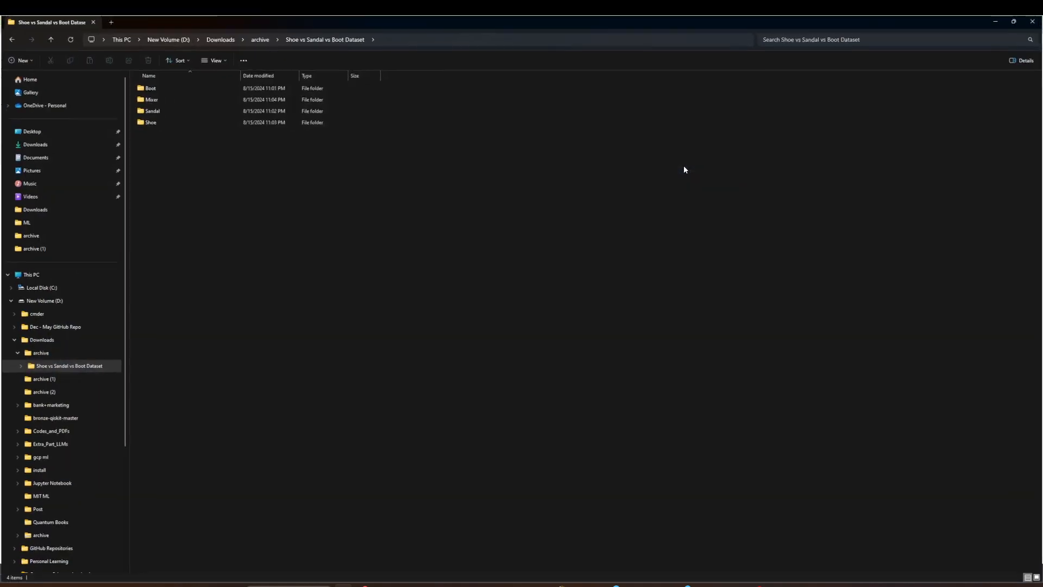
{"action": "double_click", "coordinate": [197, 99]}
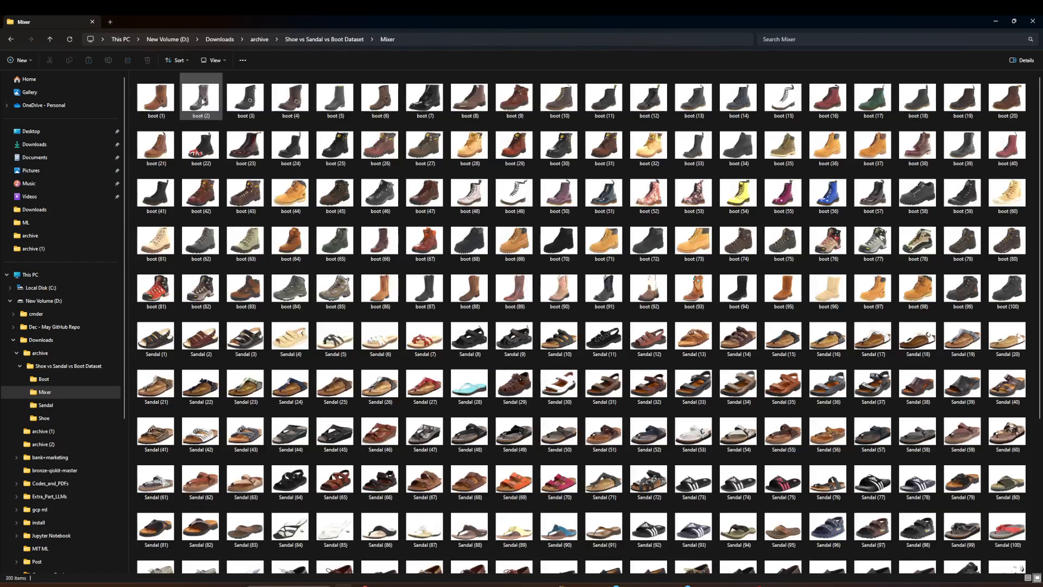
{"action": "scroll", "coordinate": [338, 321], "scroll_direction": "down", "scroll_amount": 3}
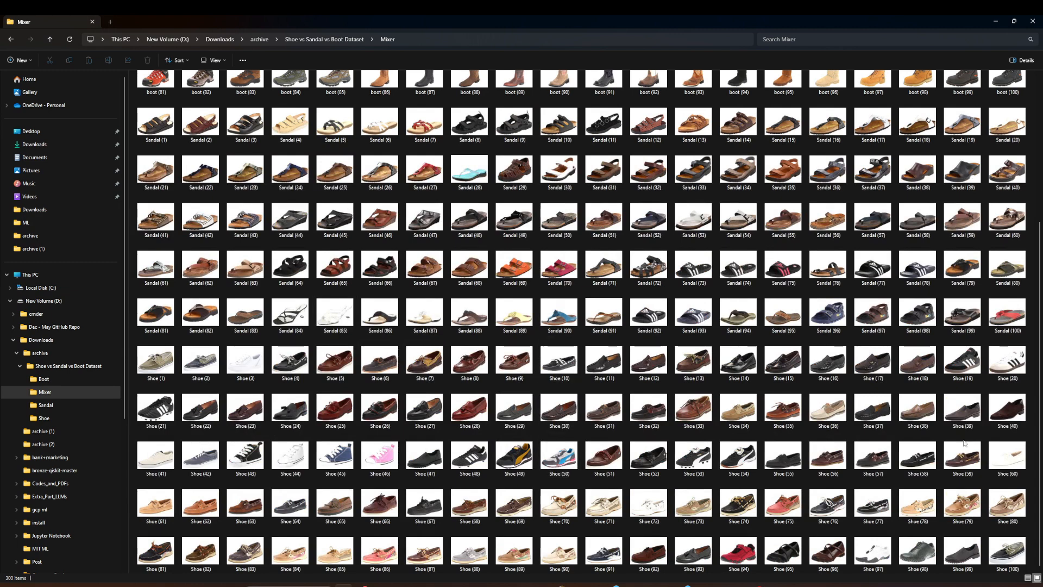
{"action": "scroll", "coordinate": [600, 376], "scroll_direction": "up", "scroll_amount": 3}
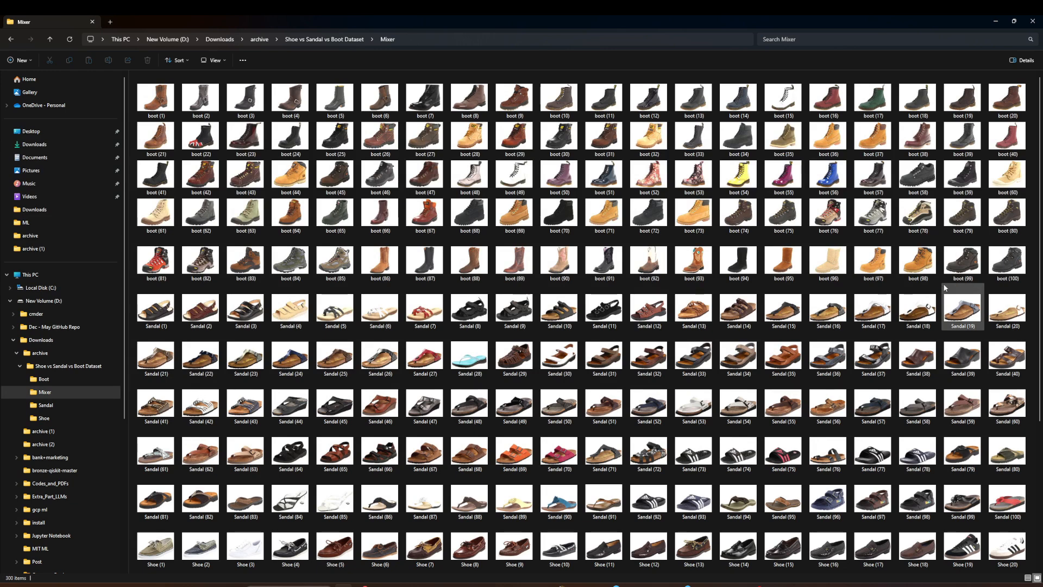
{"action": "mouse_move", "coordinate": [1010, 282]}
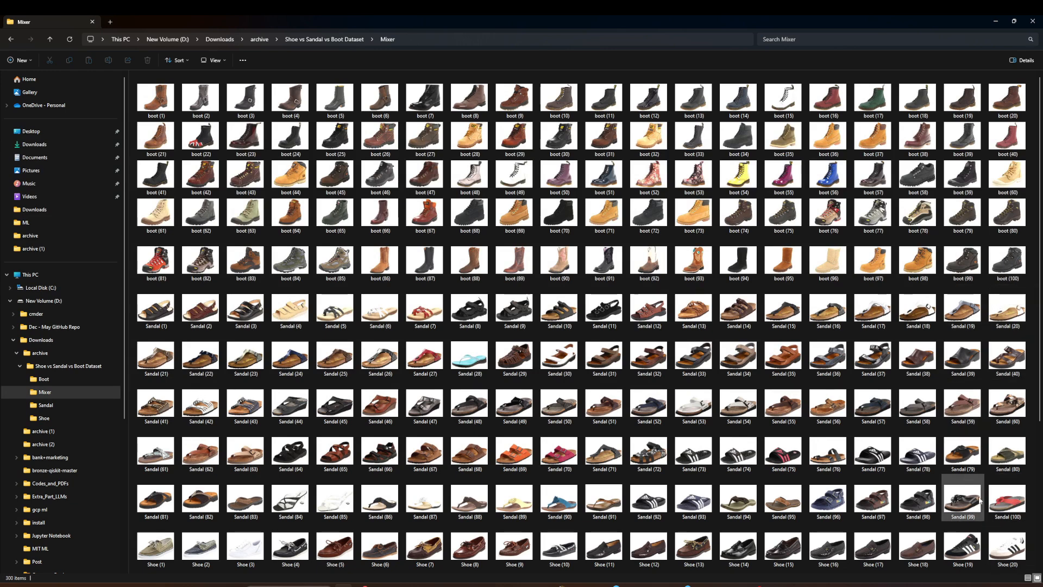
{"action": "scroll", "coordinate": [965, 478], "scroll_direction": "down", "scroll_amount": 3}
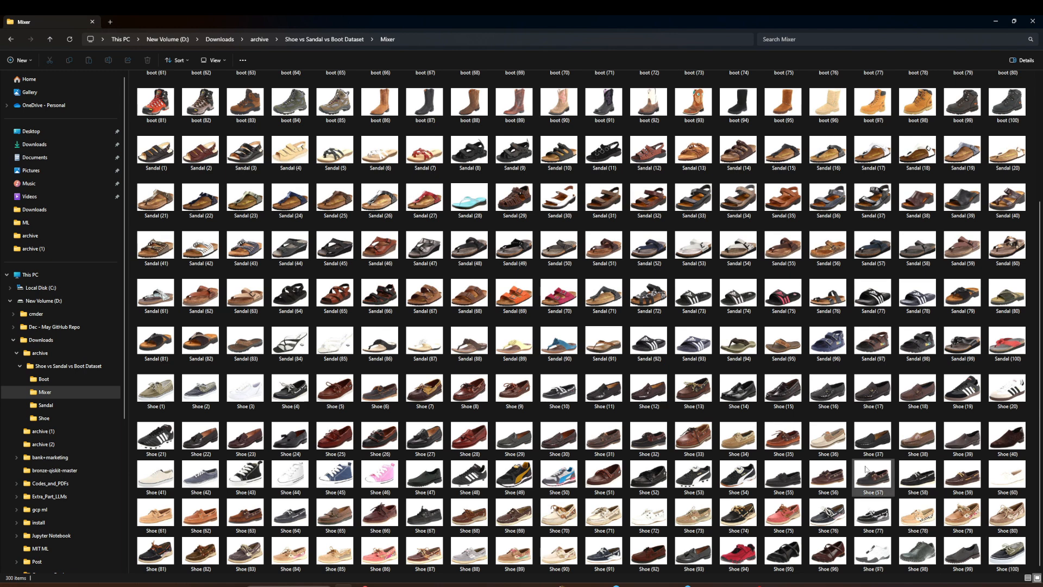
{"action": "scroll", "coordinate": [856, 453], "scroll_direction": "up", "scroll_amount": 3}
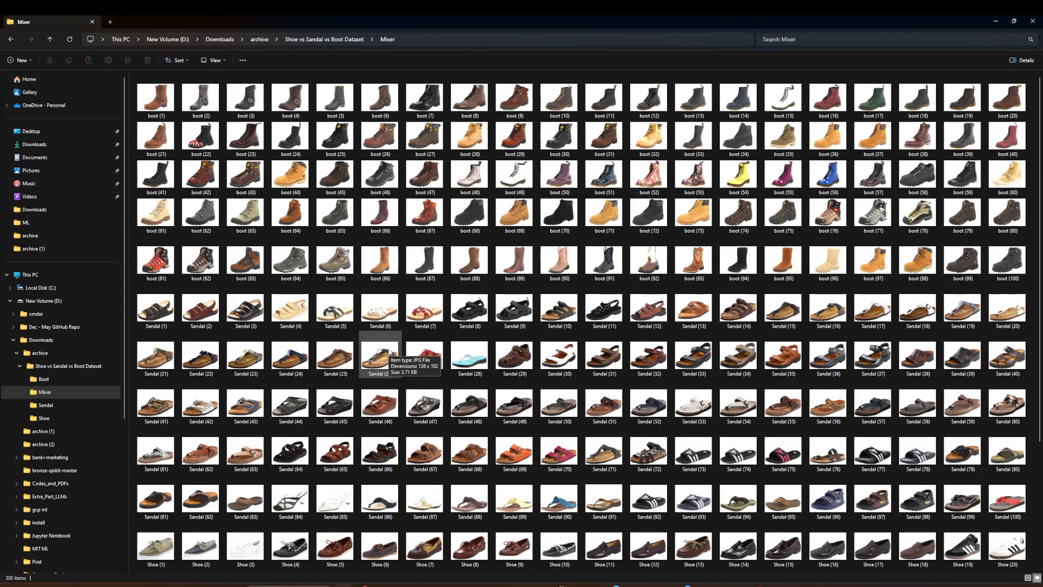
Switch back to Vertex AI in the browser and start setting up a new model from its training pipelines.
{"action": "left_click", "coordinate": [558, 584]}
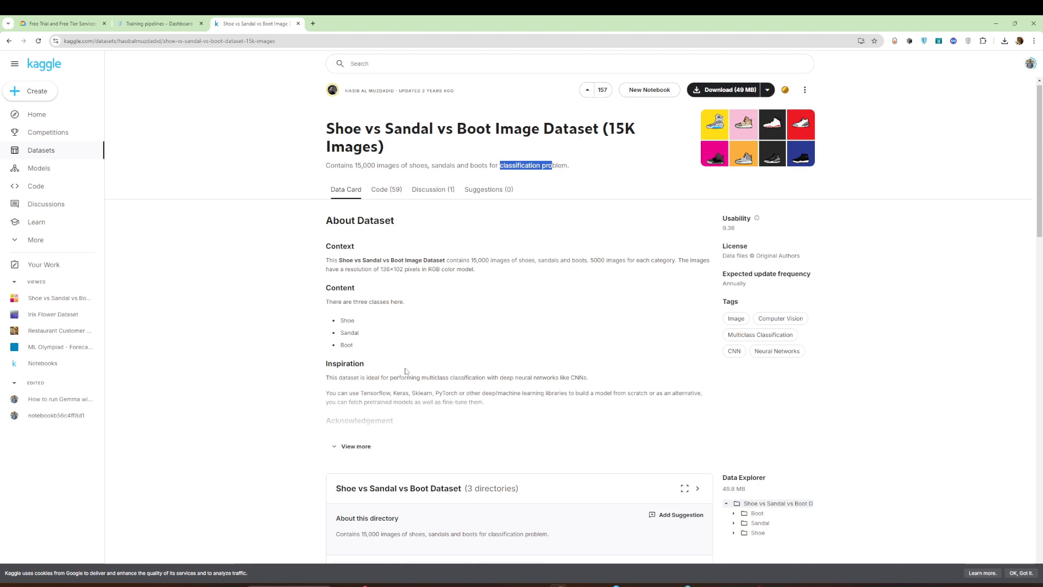
{"action": "left_click", "coordinate": [207, 18]}
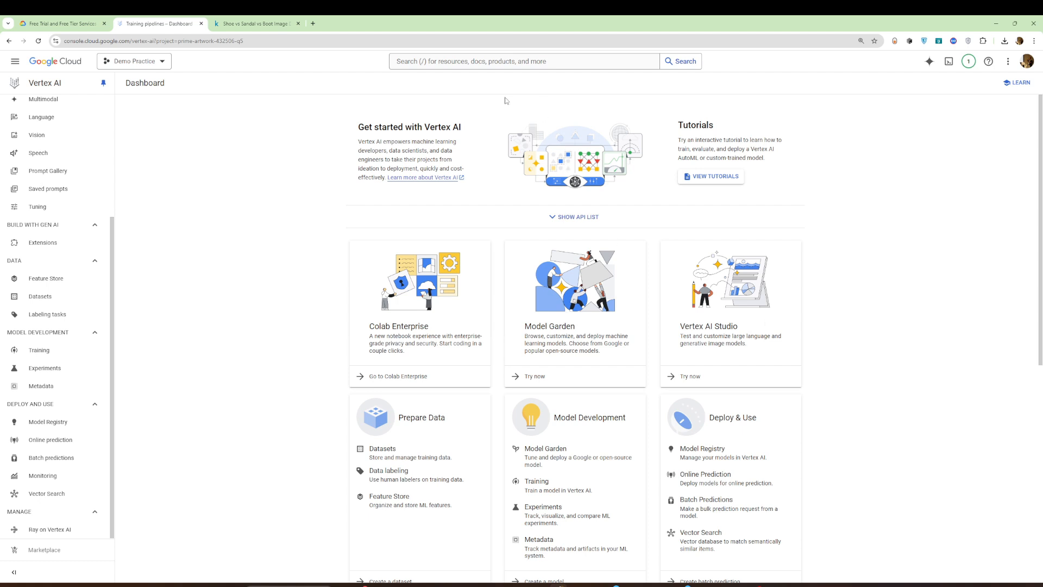
{"action": "left_click", "coordinate": [487, 61]}
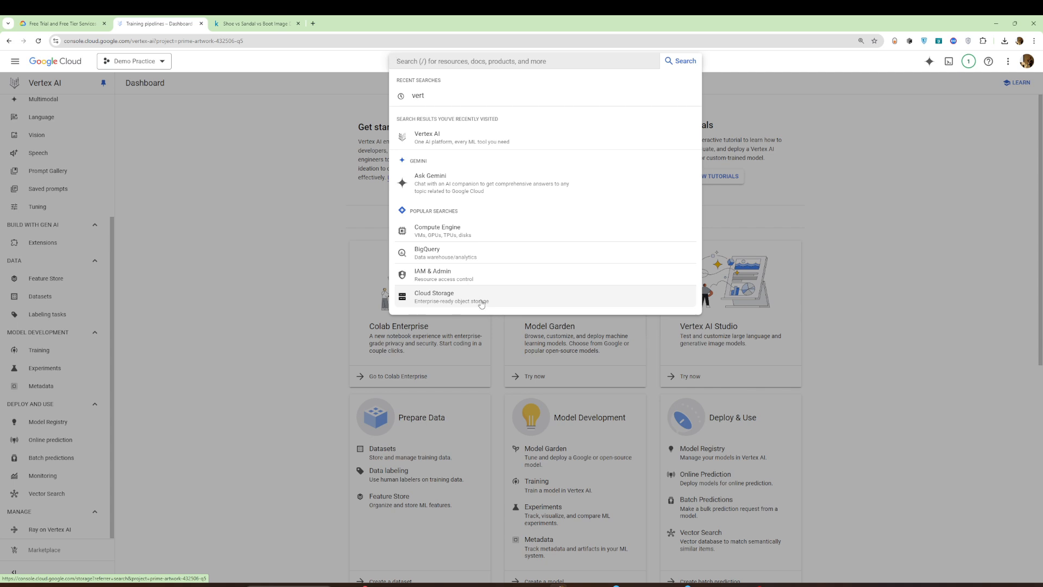
{"action": "left_click", "coordinate": [256, 356]}
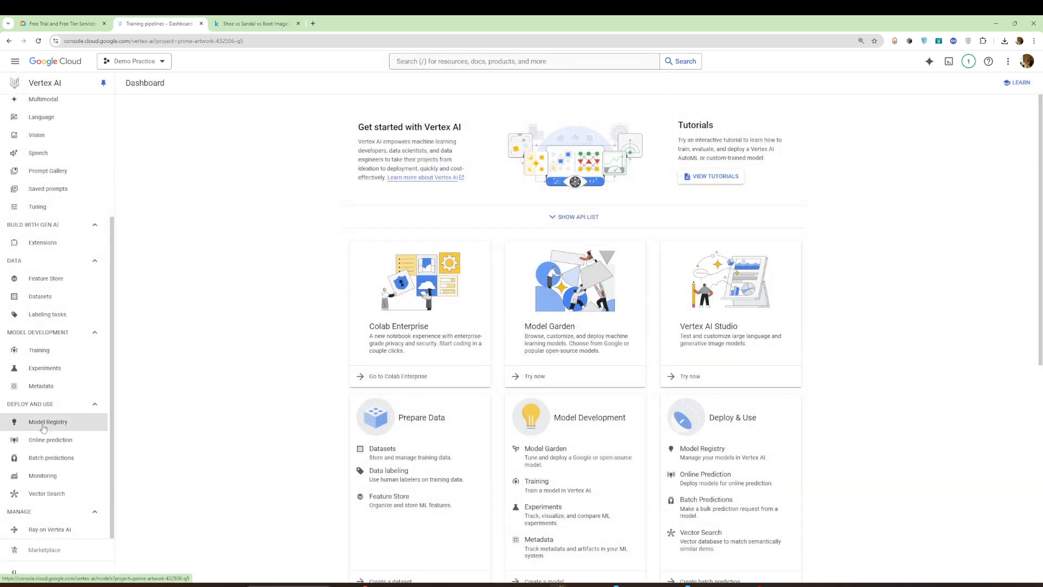
{"action": "left_click", "coordinate": [54, 356]}
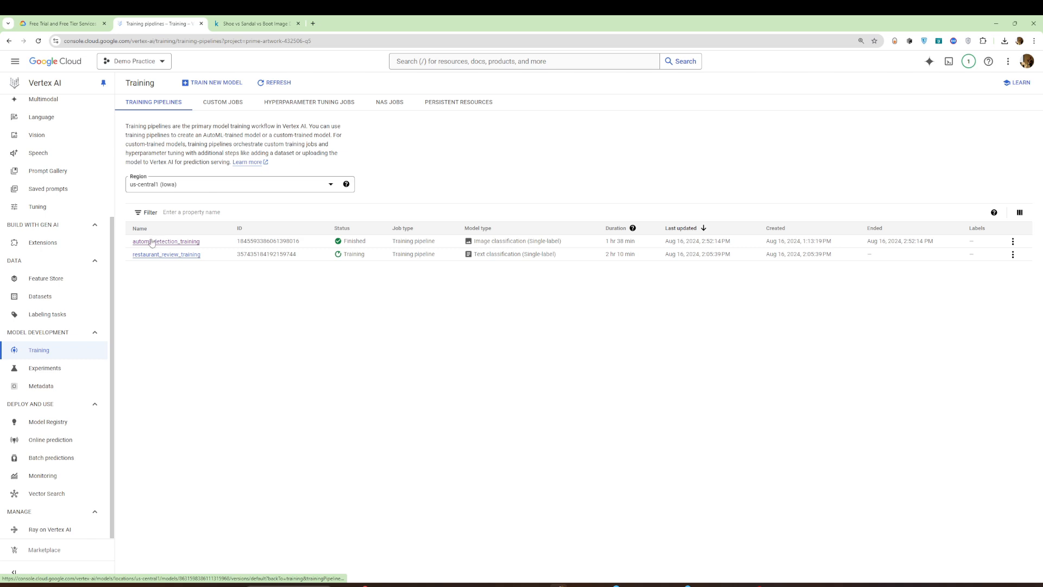
{"action": "left_click", "coordinate": [213, 83]}
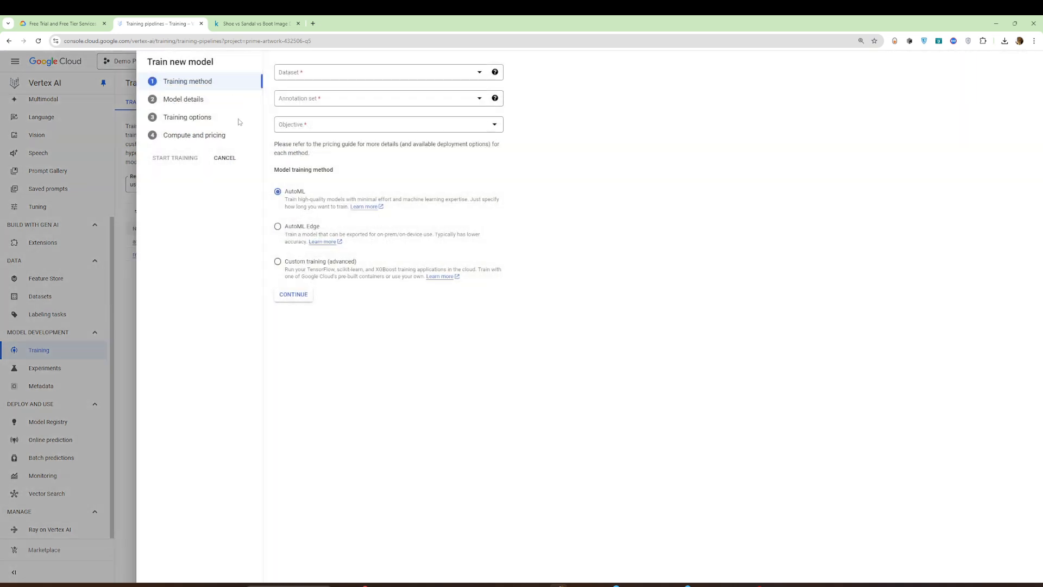
Choose the automl_detection image dataset as the training data for the new model.
{"action": "left_click", "coordinate": [300, 76]}
{"action": "left_click", "coordinate": [337, 115]}
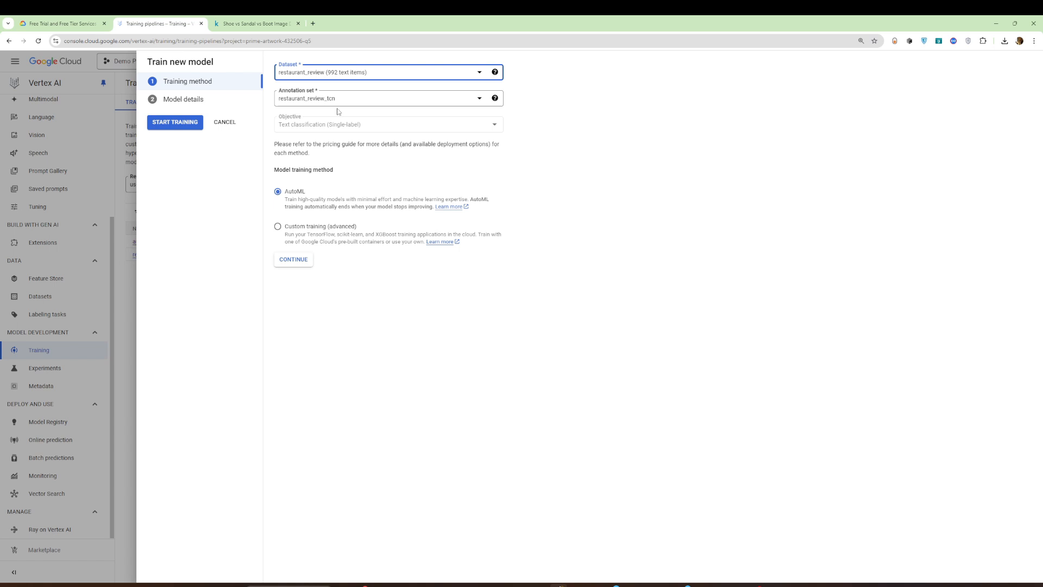
{"action": "left_click", "coordinate": [352, 72]}
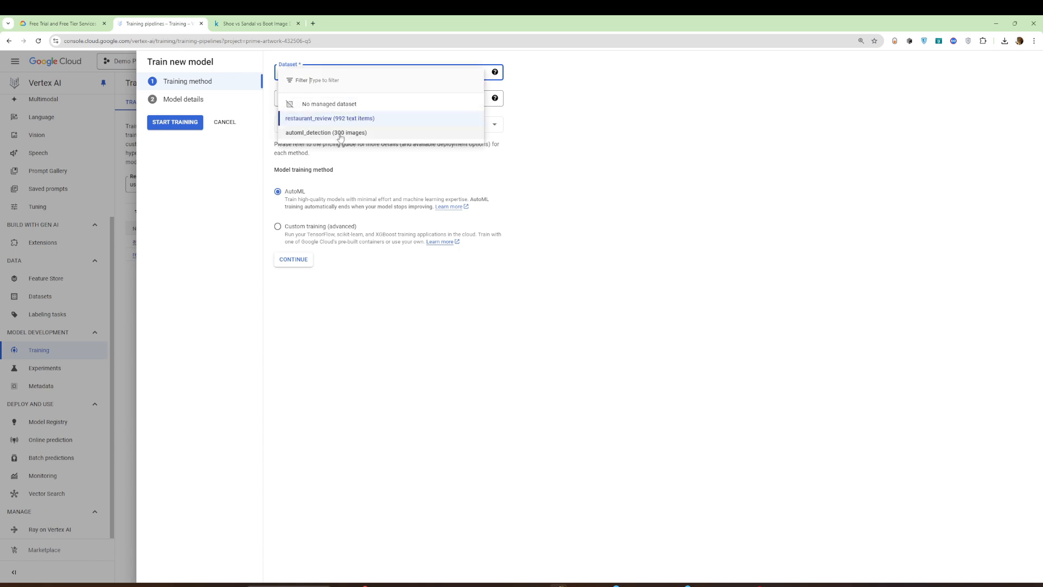
{"action": "left_click", "coordinate": [341, 134]}
{"action": "left_click", "coordinate": [331, 72]}
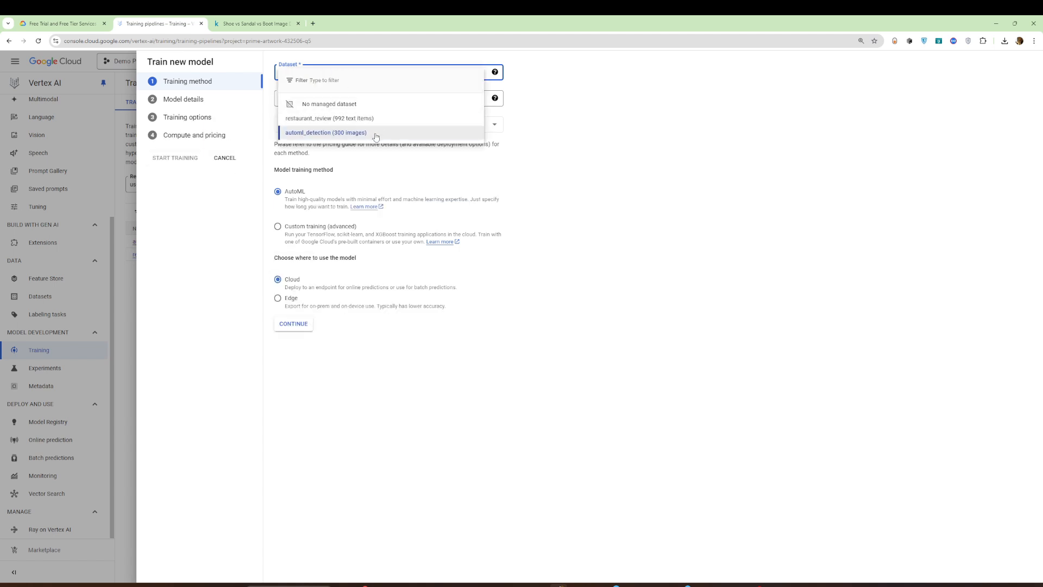
{"action": "left_click", "coordinate": [607, 153]}
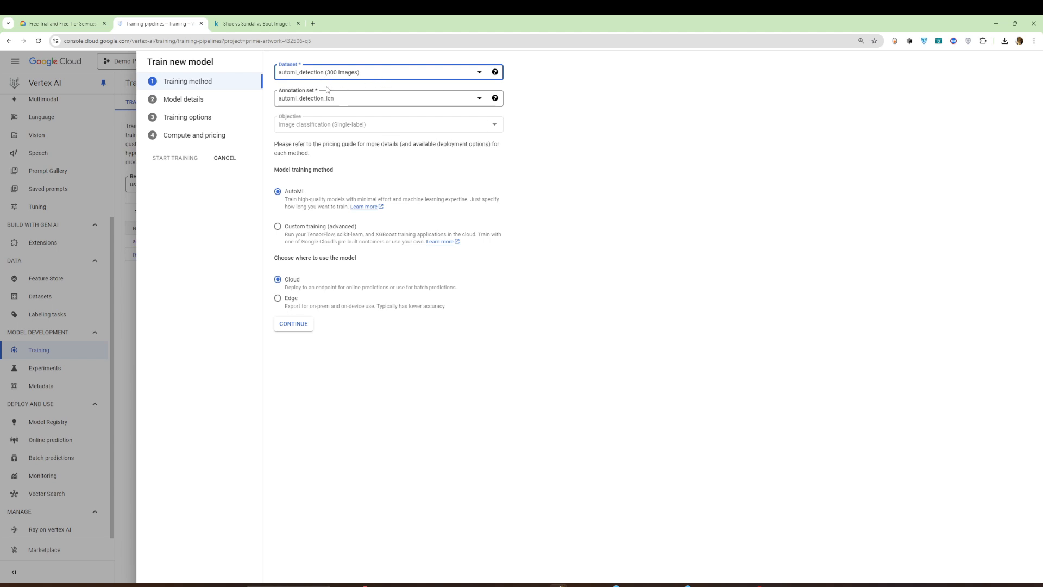
Compare the custom training and AutoML methods for the new model, then close the training form.
{"action": "left_click", "coordinate": [206, 101]}
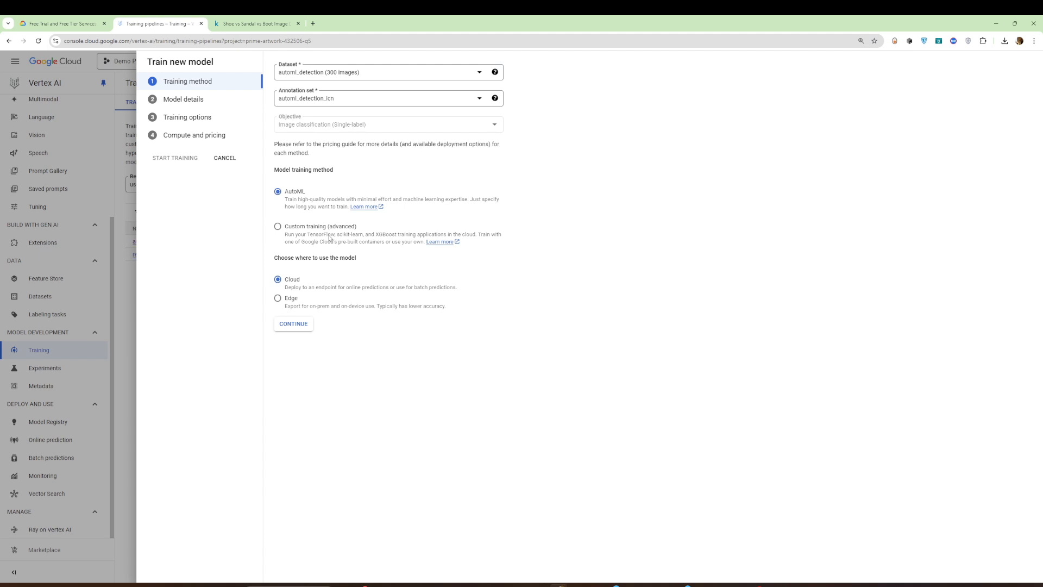
{"action": "left_click_drag", "start_coordinate": [285, 193], "coordinate": [303, 193]}
{"action": "left_click", "coordinate": [278, 227]}
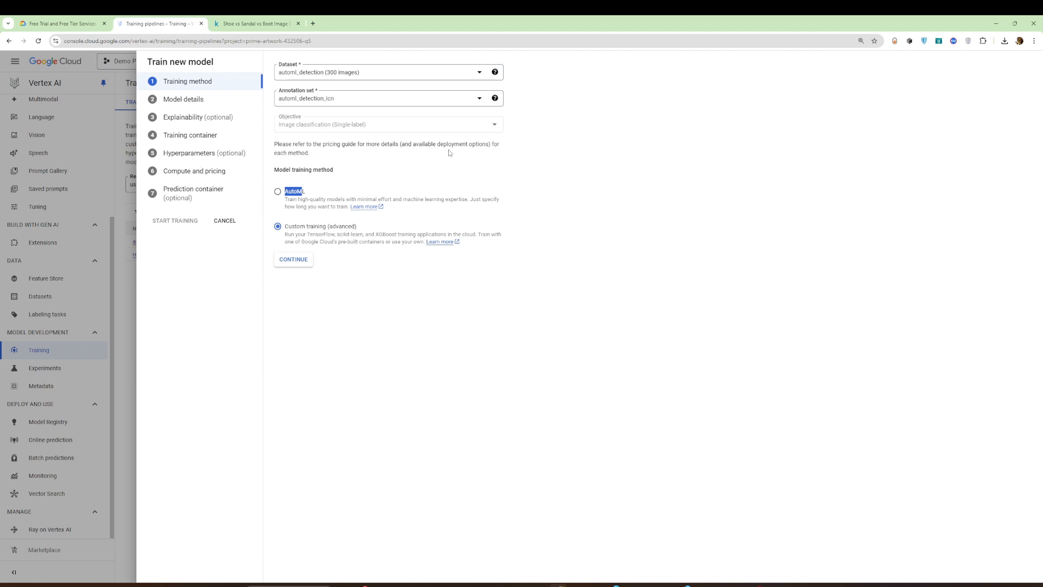
{"action": "left_click", "coordinate": [279, 192]}
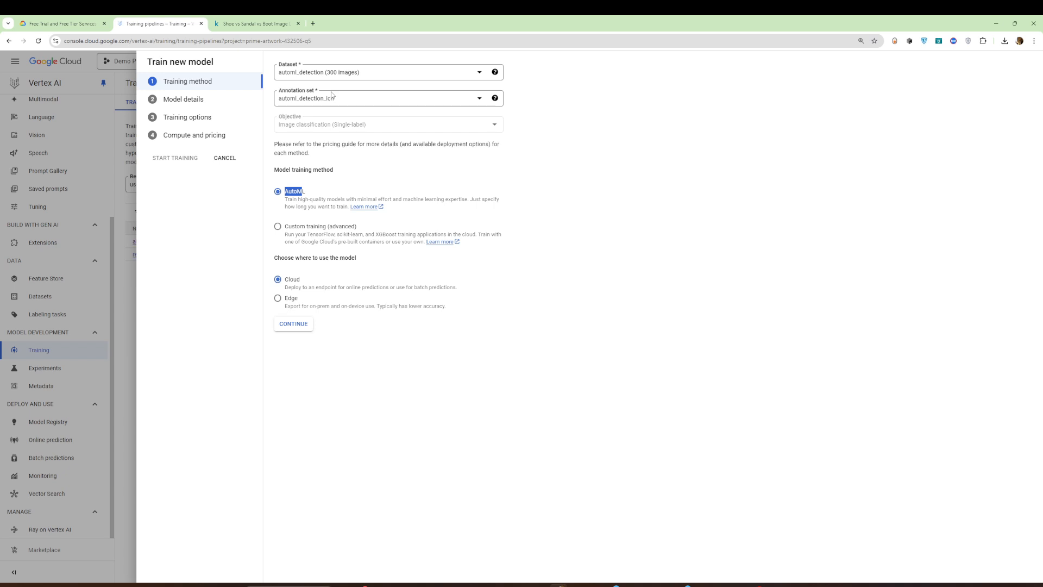
{"action": "left_click", "coordinate": [118, 212]}
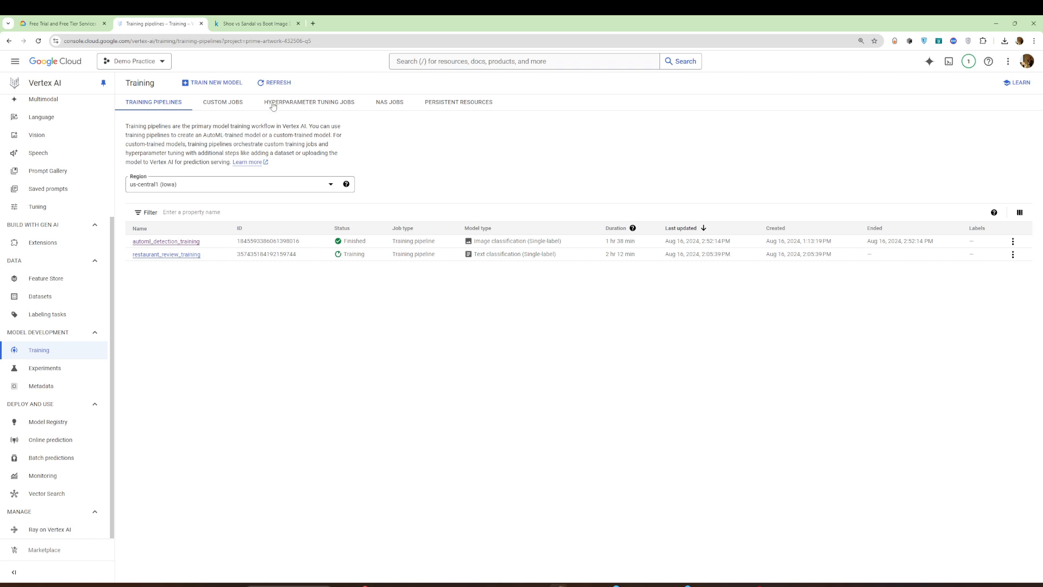
{"action": "left_click", "coordinate": [225, 82]}
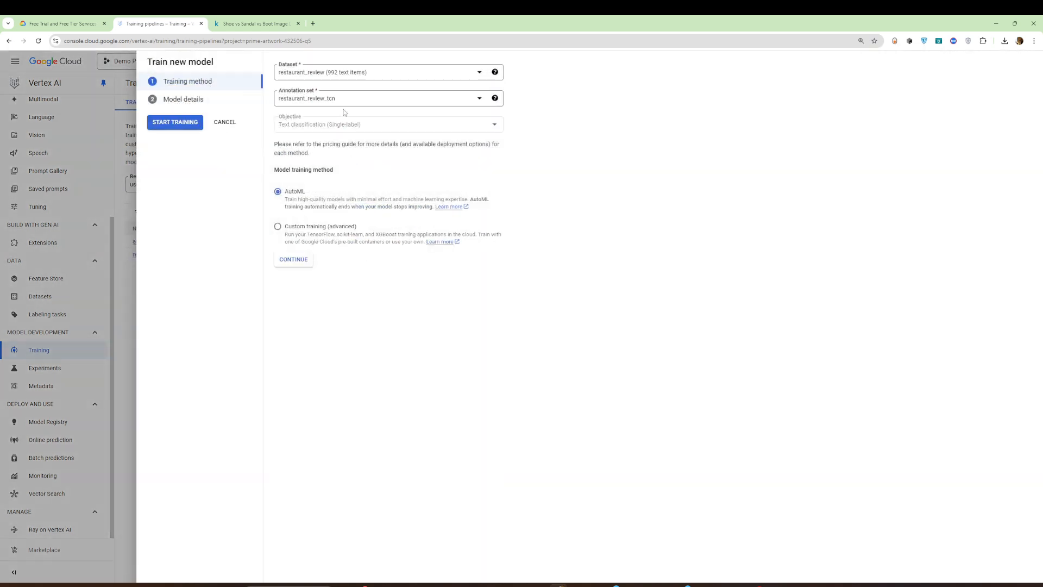
{"action": "left_click", "coordinate": [357, 77]}
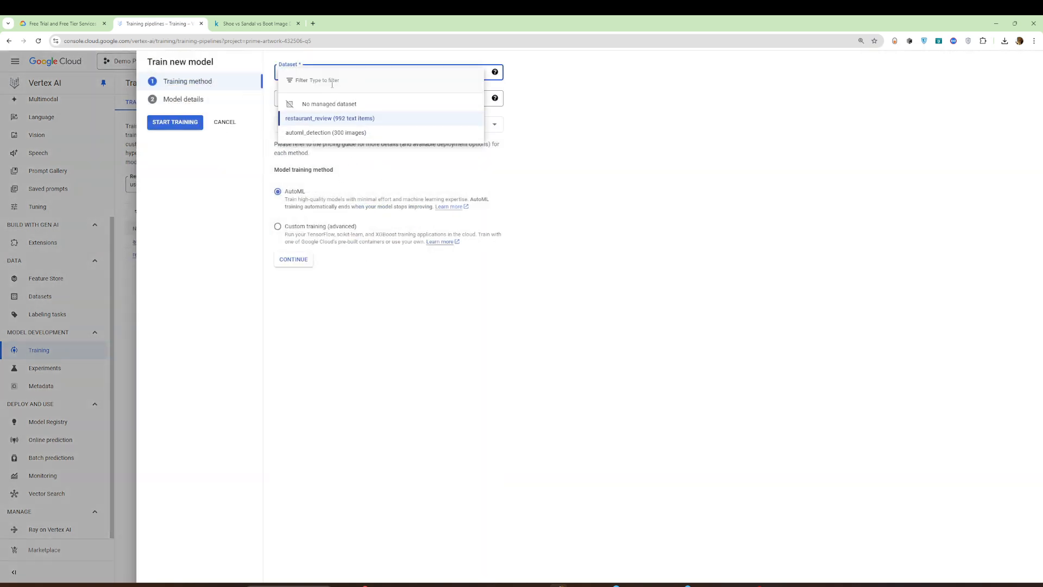
{"action": "left_click", "coordinate": [602, 181]}
{"action": "left_click", "coordinate": [133, 238]}
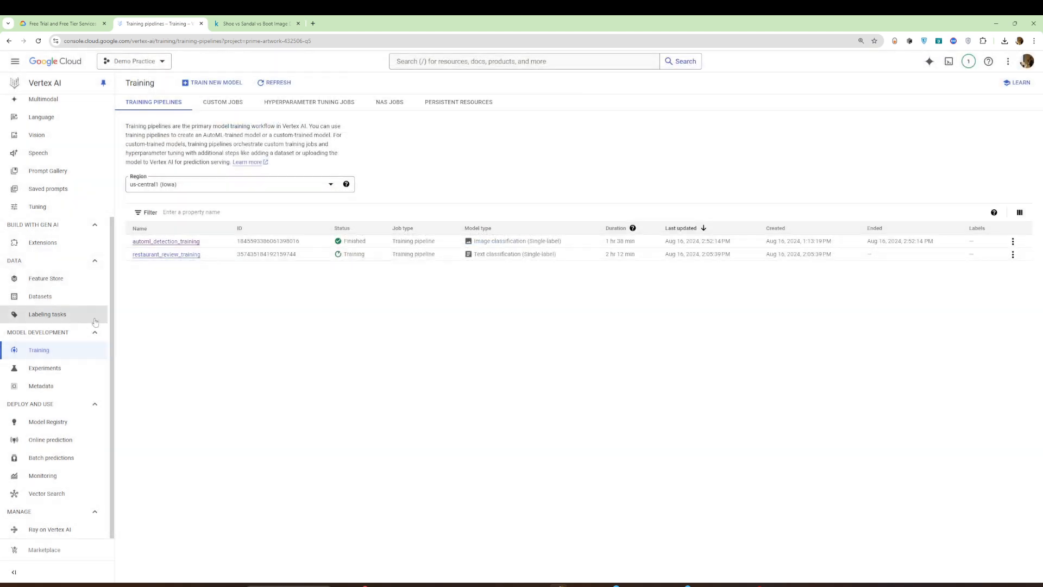
Go to the Vertex AI datasets and start creating a new dataset.
{"action": "left_click", "coordinate": [49, 296]}
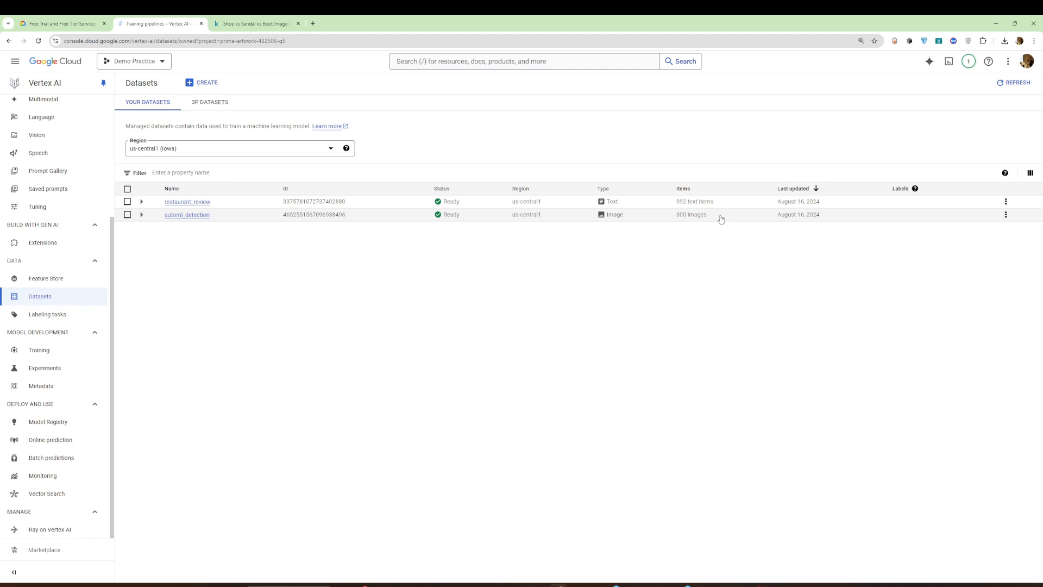
{"action": "left_click", "coordinate": [203, 85]}
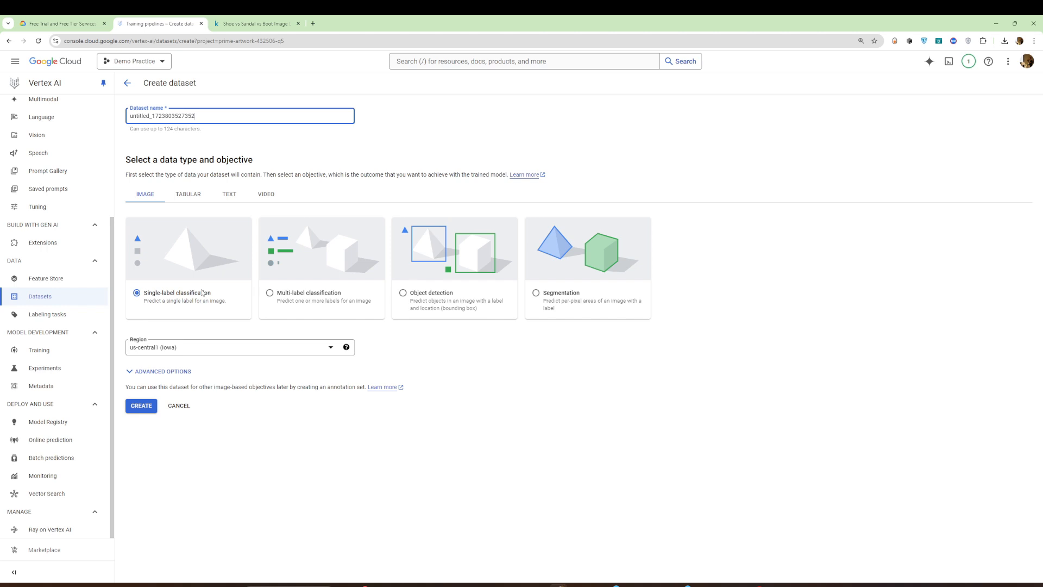
Find the Vertex AI documentation in a new browser tab and open its guide on preparing image data for classification.
{"action": "left_click", "coordinate": [313, 23]}
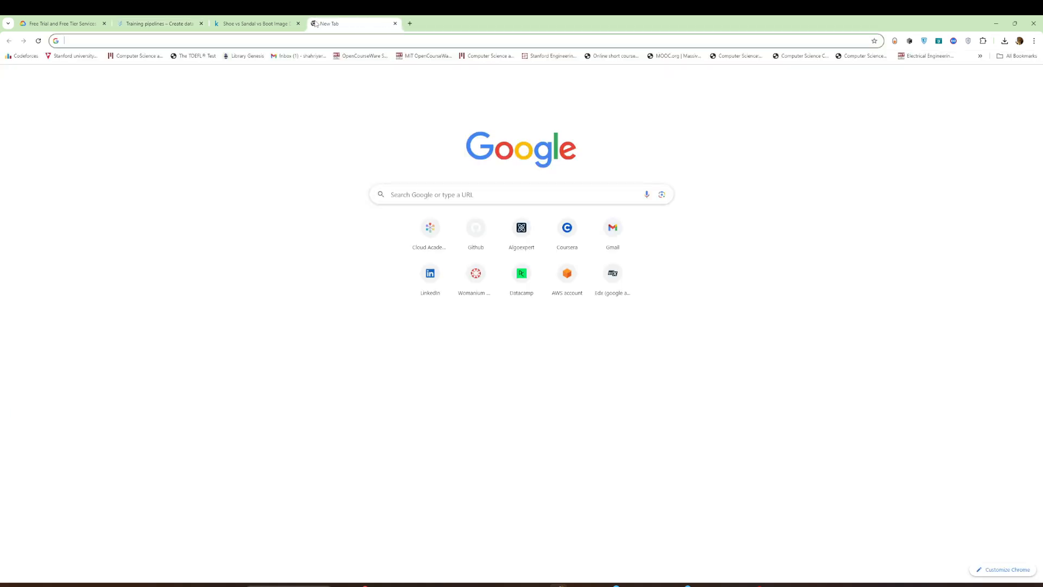
{"action": "type", "text": "verte"}
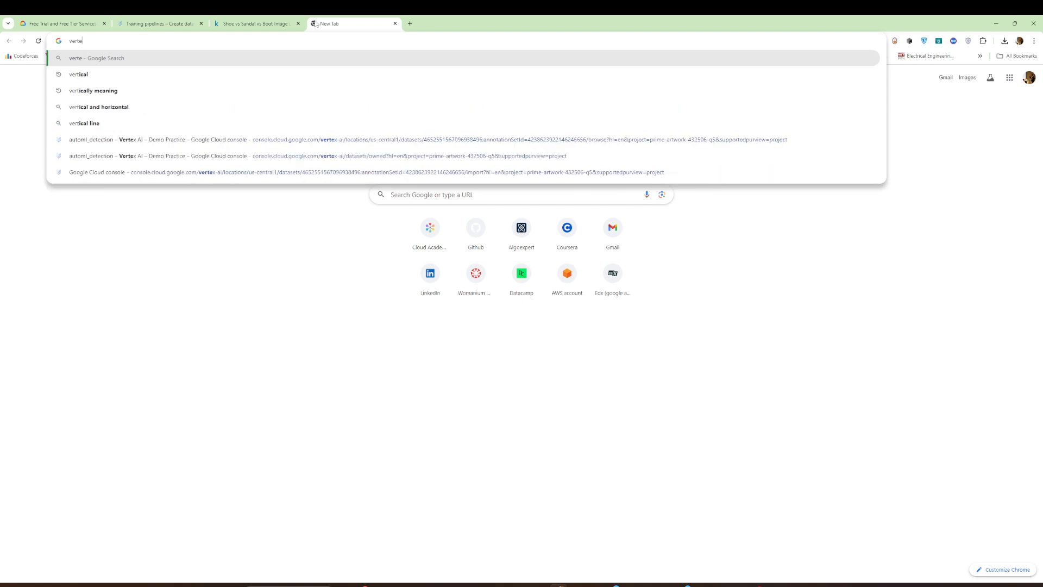
{"action": "type", "text": "x a"}
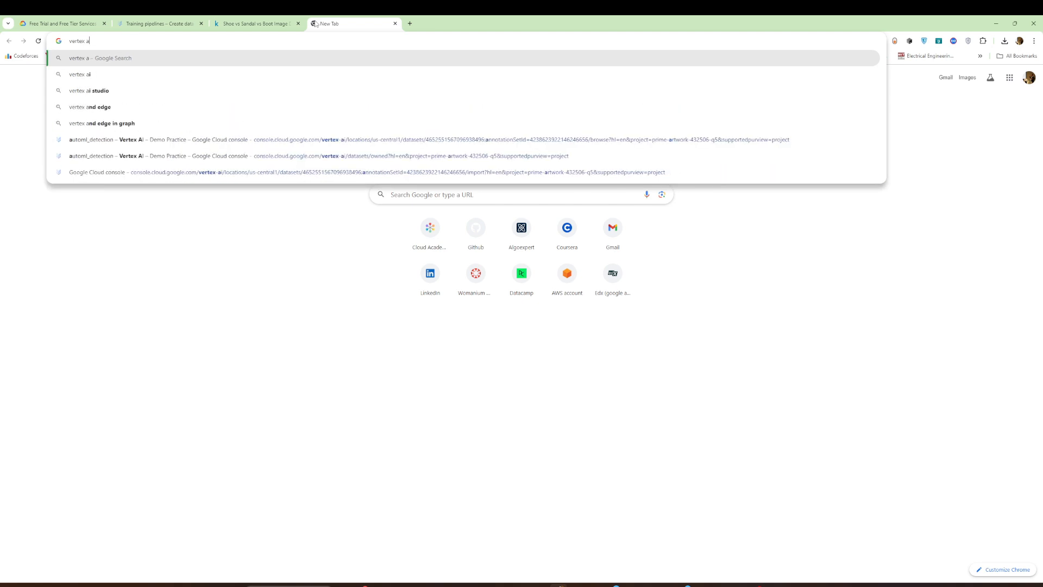
{"action": "type", "text": "i docu"}
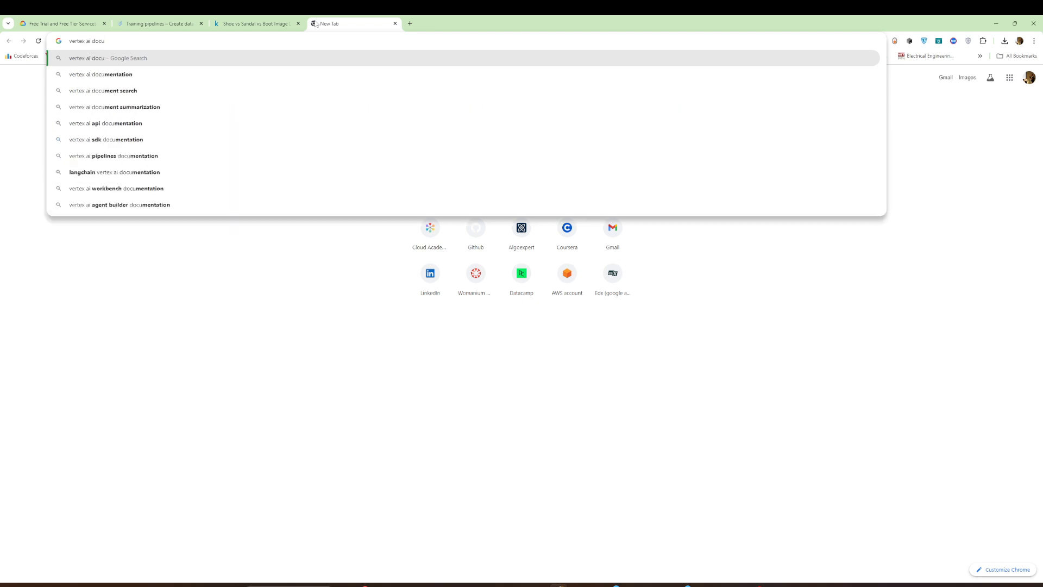
{"action": "left_click", "coordinate": [308, 70]}
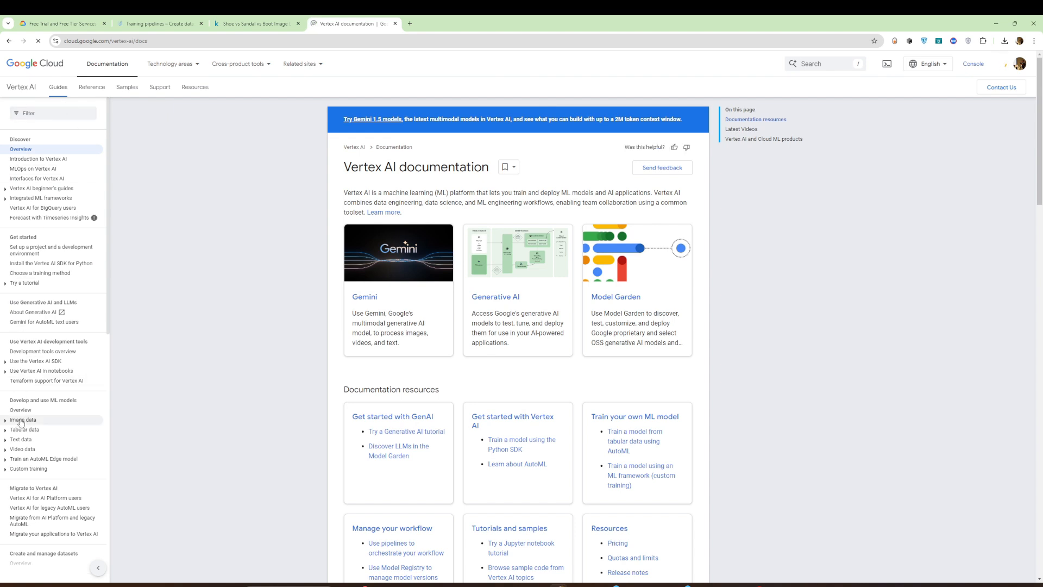
{"action": "left_click", "coordinate": [21, 420]}
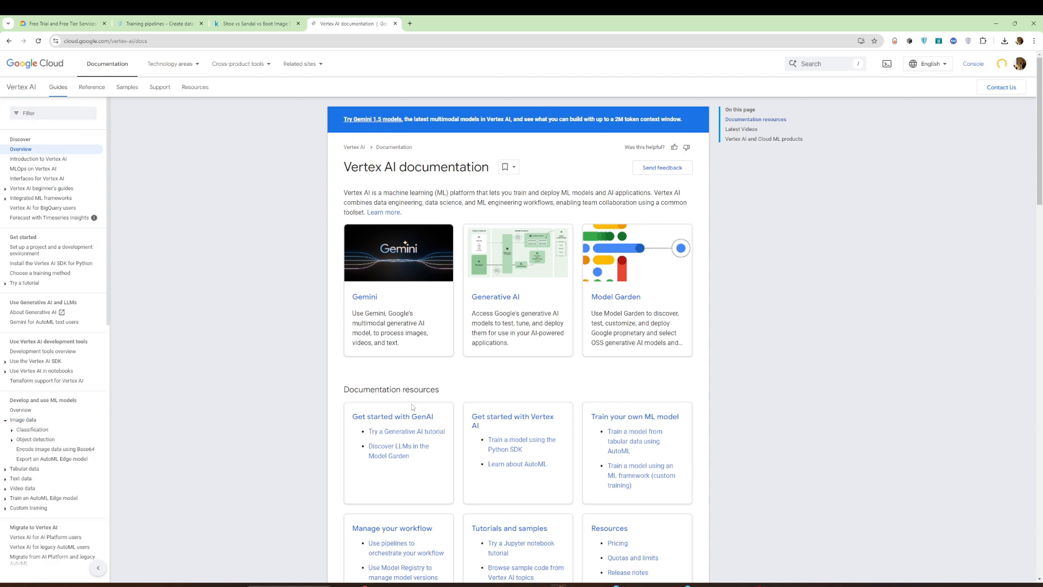
{"action": "left_click", "coordinate": [31, 430]}
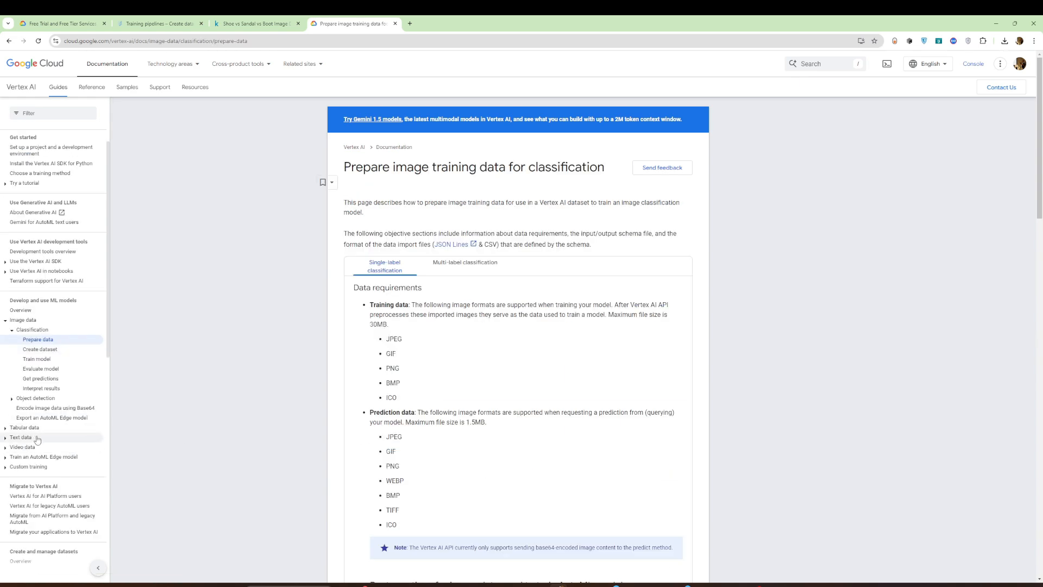
Look through the single-label data requirements and show the CSV format of the input files.
{"action": "scroll", "coordinate": [381, 390], "scroll_direction": "down", "scroll_amount": 5}
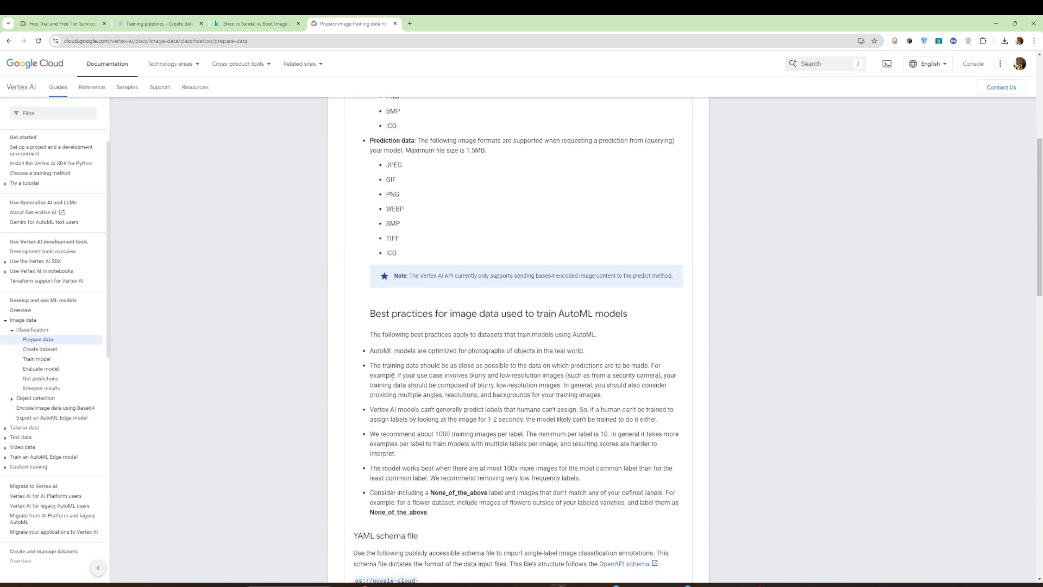
{"action": "scroll", "coordinate": [438, 295], "scroll_direction": "down", "scroll_amount": 10}
{"action": "scroll", "coordinate": [439, 298], "scroll_direction": "up", "scroll_amount": 5}
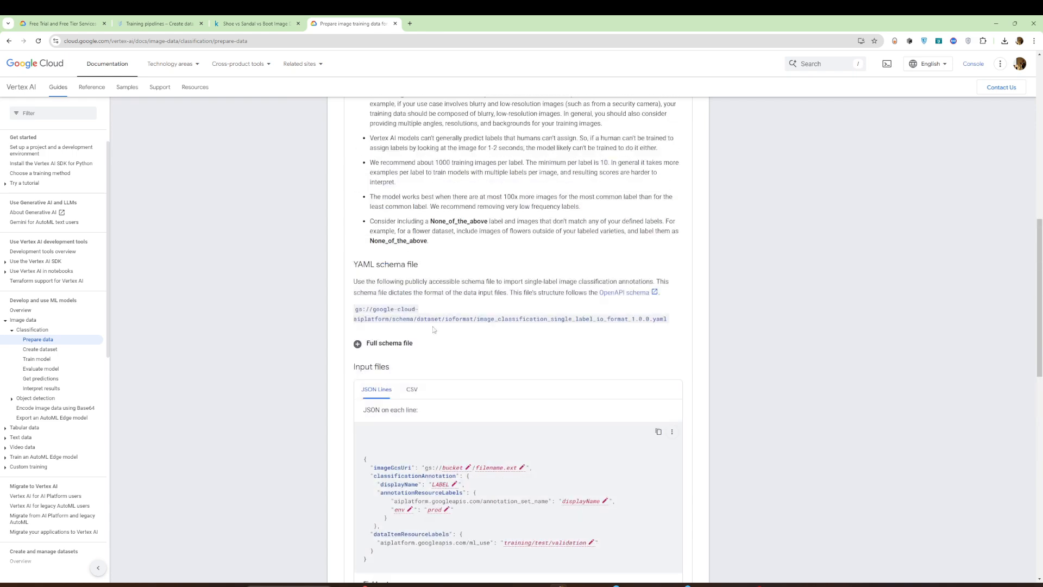
{"action": "left_click", "coordinate": [411, 390]}
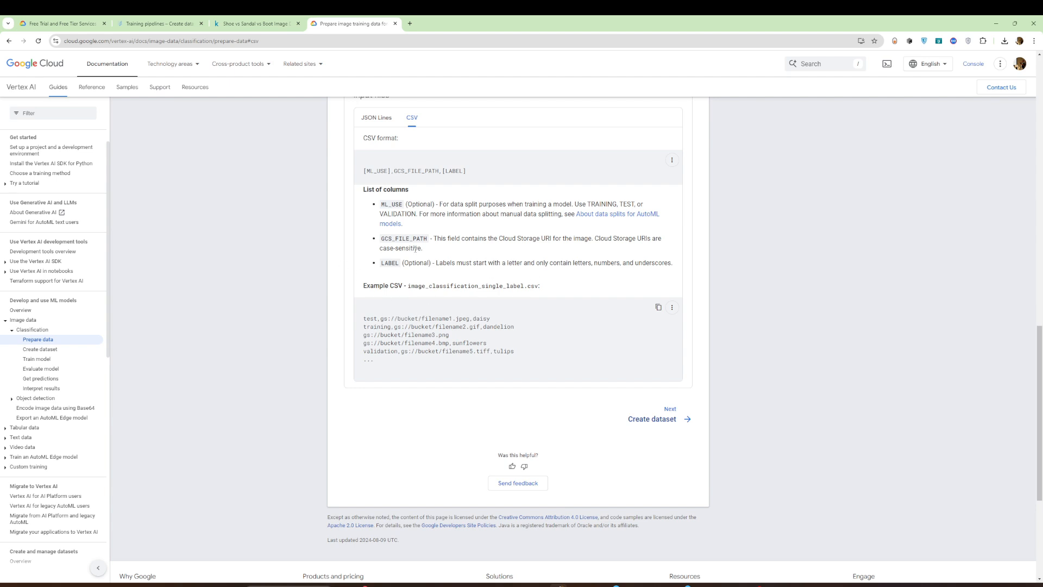
Examine the GCS_FILE_PATH and LABEL fields of the CSV format and how the example CSV's first row fills them.
{"action": "left_click_drag", "start_coordinate": [393, 171], "coordinate": [440, 169]}
{"action": "left_click_drag", "start_coordinate": [380, 318], "coordinate": [471, 319]}
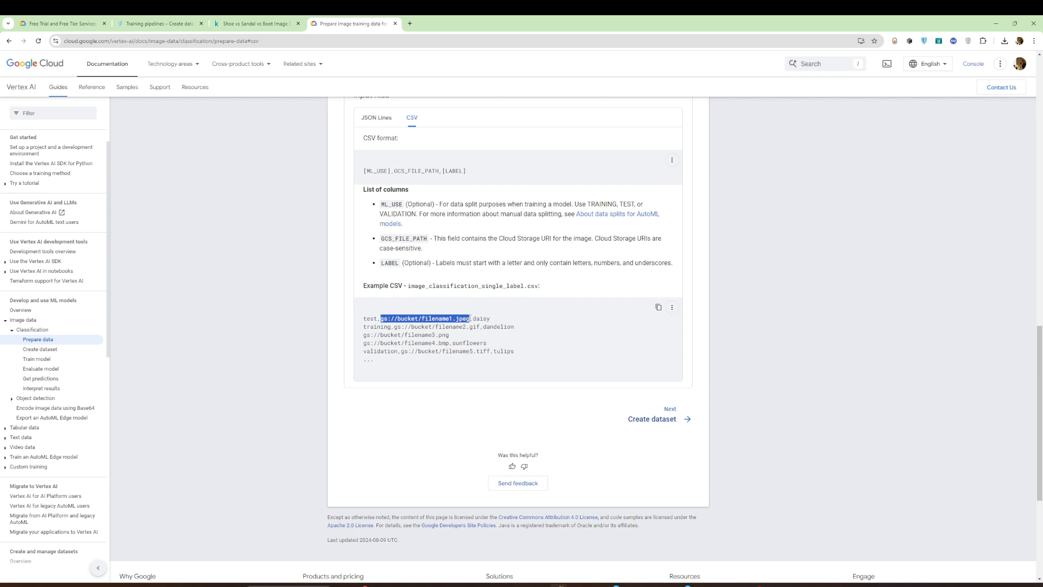
{"action": "left_click_drag", "start_coordinate": [446, 170], "coordinate": [465, 169]}
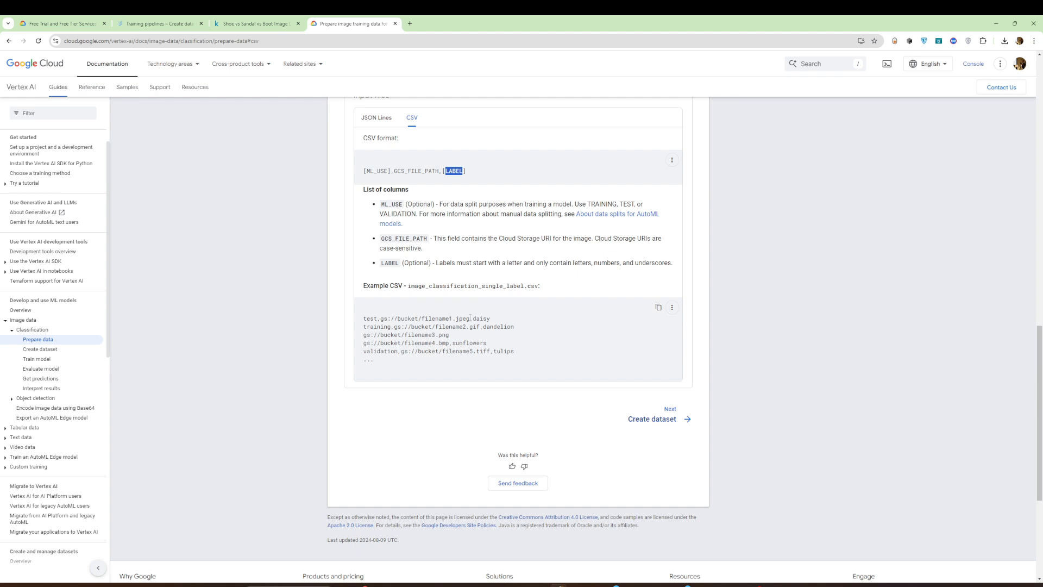
{"action": "left_click_drag", "start_coordinate": [470, 318], "coordinate": [490, 318]}
{"action": "left_click", "coordinate": [423, 319]}
{"action": "left_click_drag", "start_coordinate": [381, 318], "coordinate": [490, 319]}
{"action": "left_click", "coordinate": [472, 317]}
{"action": "left_click_drag", "start_coordinate": [376, 319], "coordinate": [340, 325]}
{"action": "left_click_drag", "start_coordinate": [382, 319], "coordinate": [491, 319]}
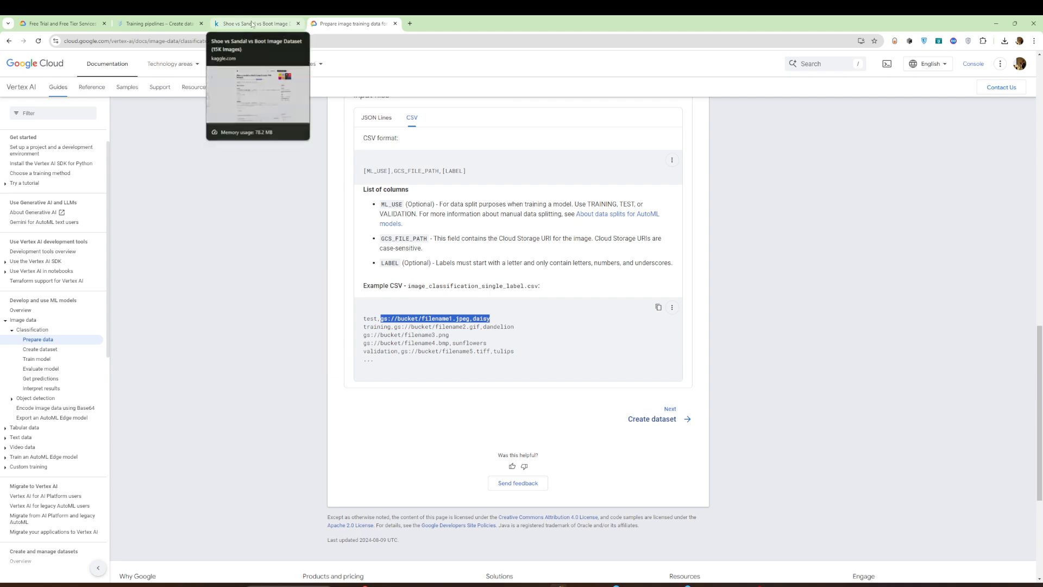
Return to the dataset form in Vertex AI and create a single-label image classification dataset named demo_imiage_dataset.
{"action": "left_click", "coordinate": [160, 24]}
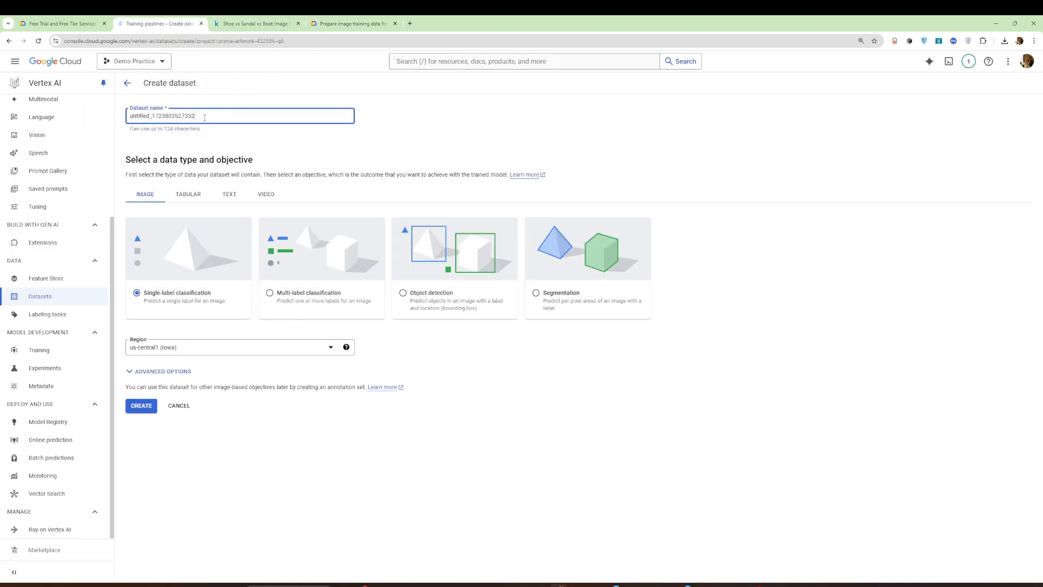
{"action": "left_click_drag", "start_coordinate": [205, 118], "coordinate": [129, 120]}
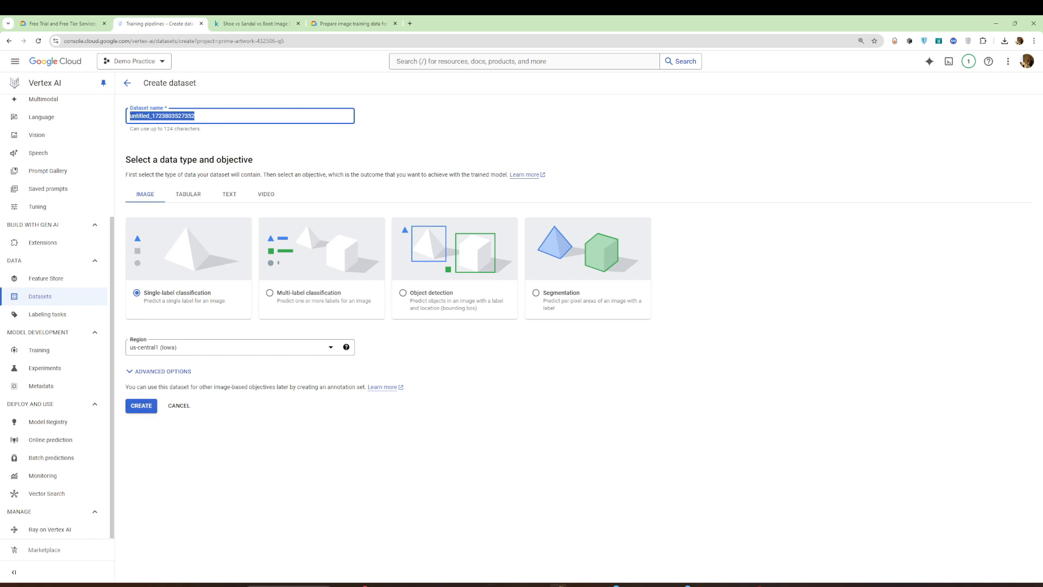
{"action": "type", "text": "demo"}
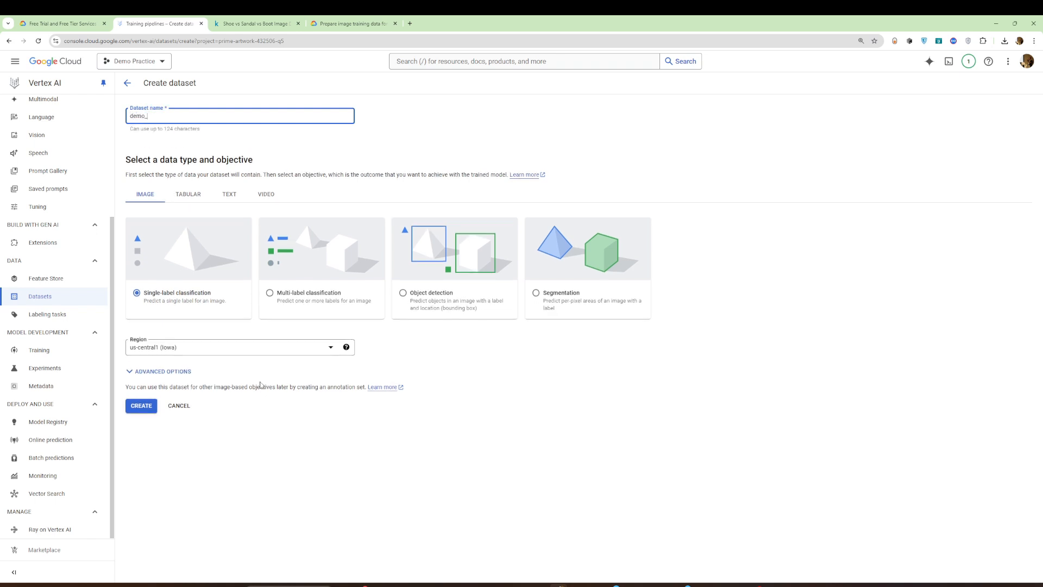
{"action": "type", "text": "_imiage_dataset"}
{"action": "left_click", "coordinate": [141, 407]}
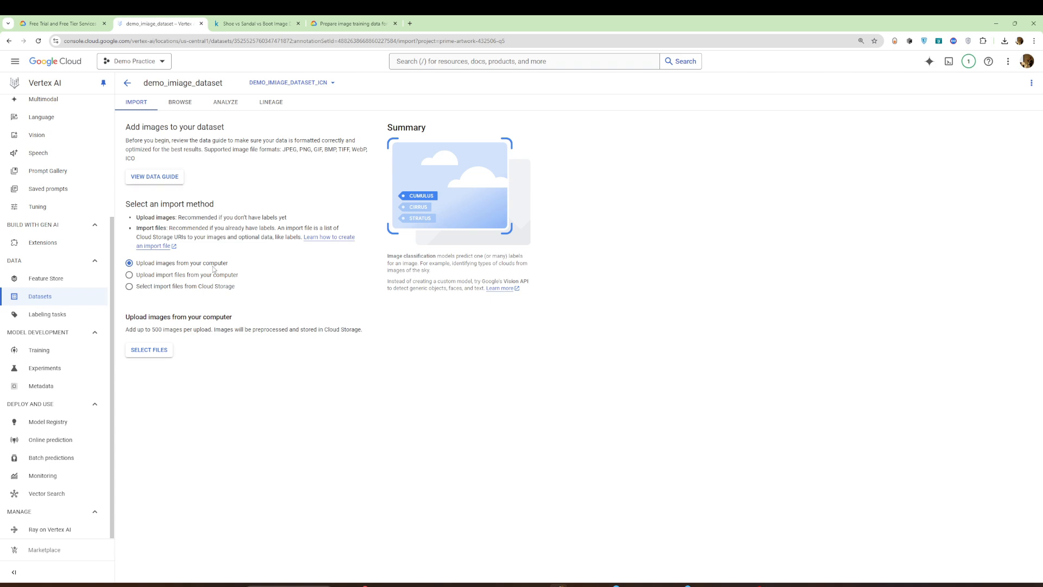
Set the dataset's import method to selecting import files from Cloud Storage.
{"action": "left_click", "coordinate": [163, 277]}
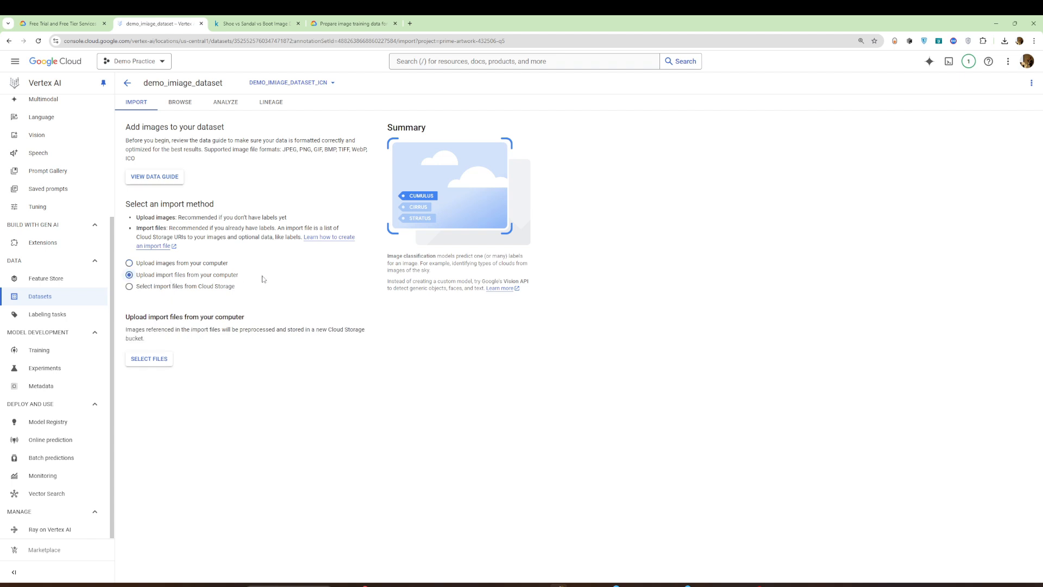
{"action": "left_click", "coordinate": [149, 288]}
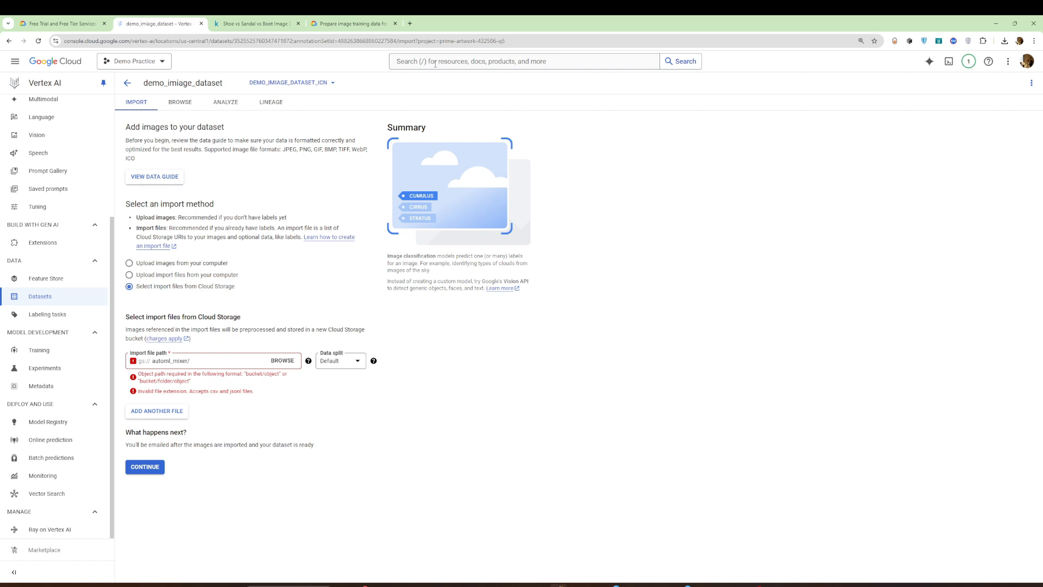
Open Cloud Storage in a separate browser tab and display the contents of the automl_mixer bucket.
{"action": "left_click", "coordinate": [435, 64]}
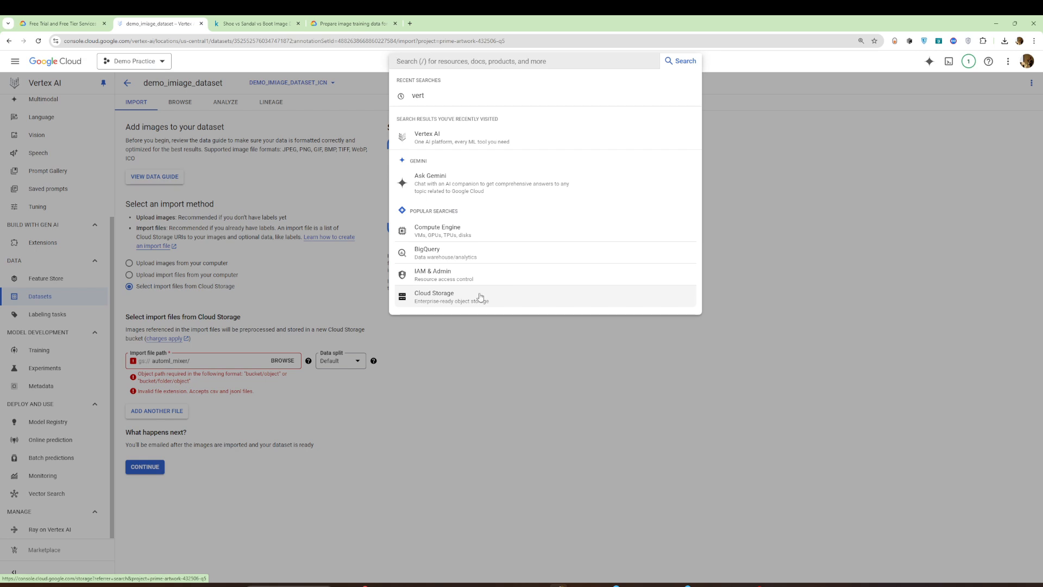
{"action": "right_click", "coordinate": [461, 298]}
{"action": "left_click", "coordinate": [471, 306]}
{"action": "left_click", "coordinate": [282, 22]}
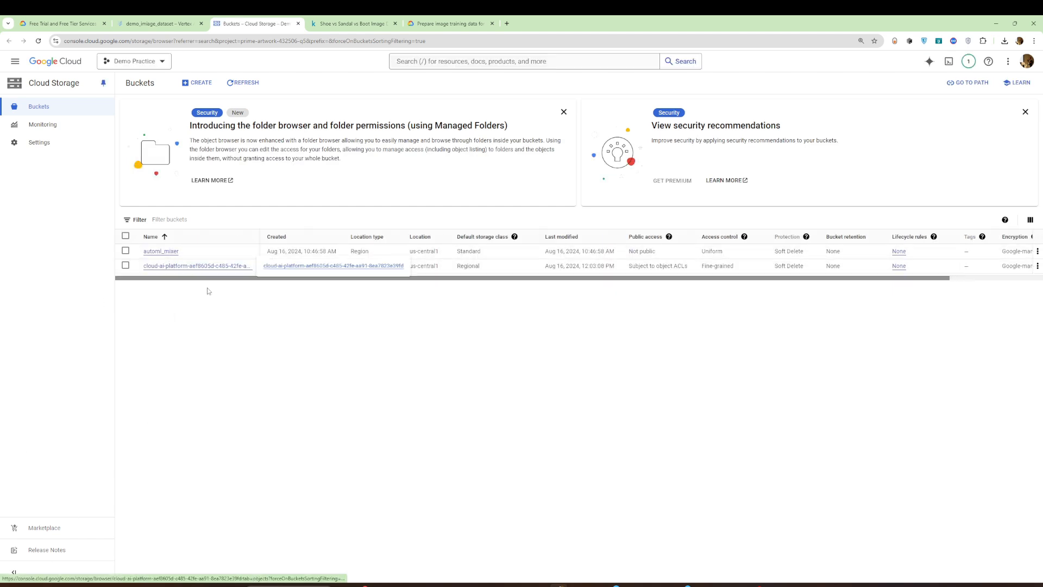
{"action": "left_click", "coordinate": [160, 251]}
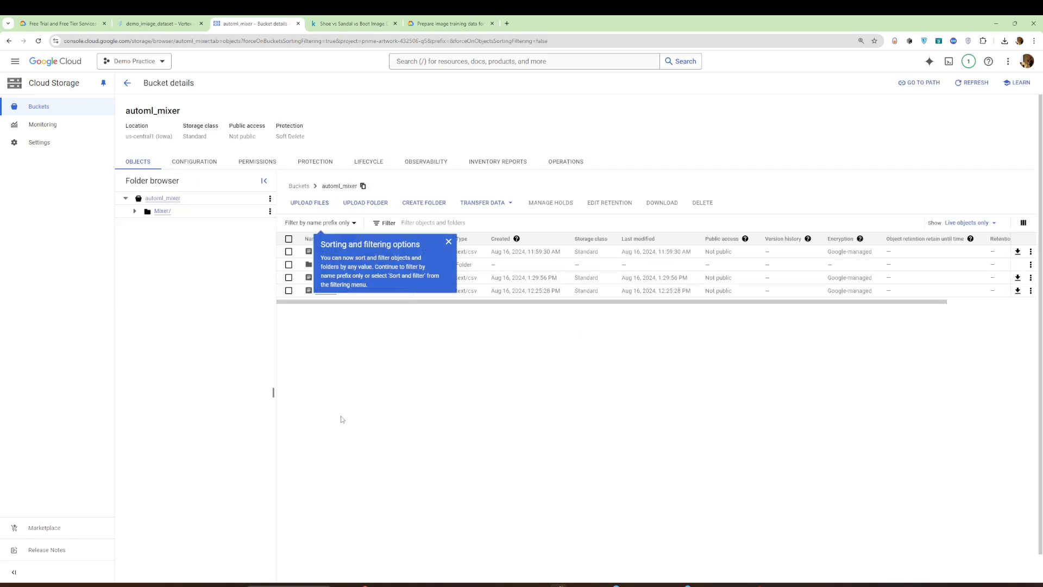
Examine the image files in the automl_mixer bucket's Mixer folder and compare them with the local Mixer folder.
{"action": "left_click", "coordinate": [448, 242]}
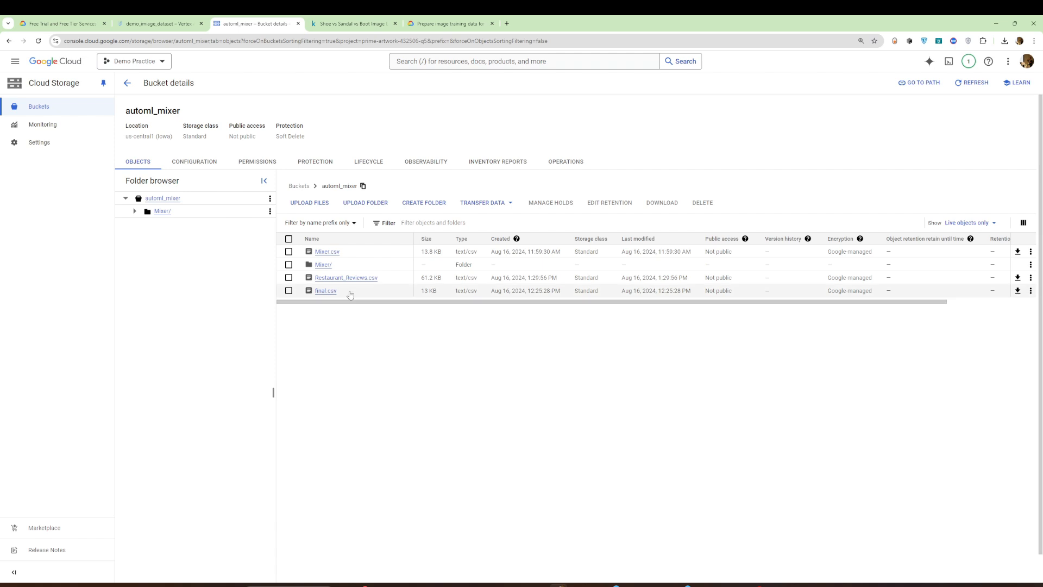
{"action": "left_click", "coordinate": [323, 264]}
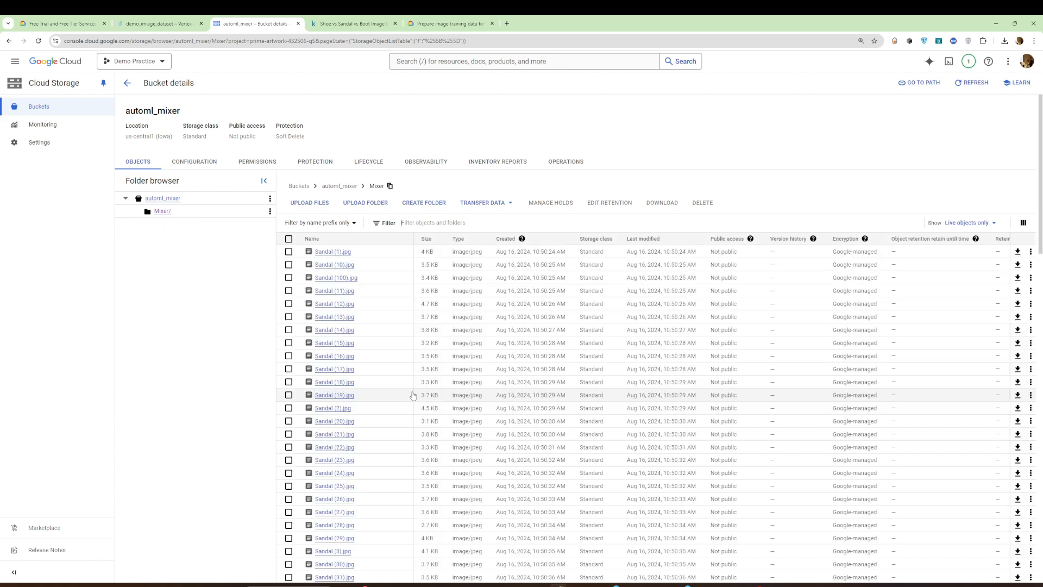
{"action": "scroll", "coordinate": [426, 413], "scroll_direction": "down", "scroll_amount": 5}
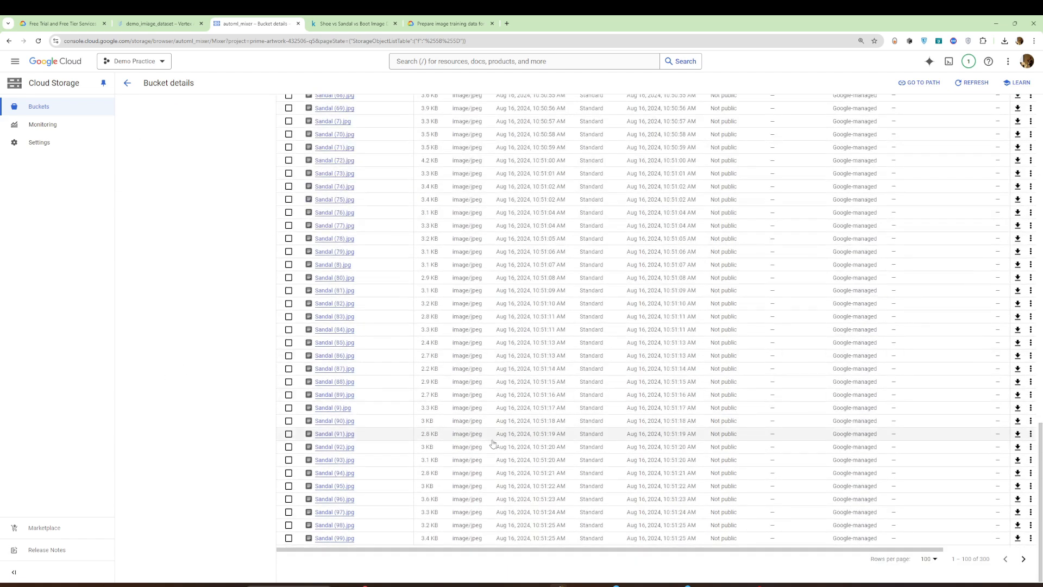
{"action": "scroll", "coordinate": [494, 436], "scroll_direction": "up", "scroll_amount": 5}
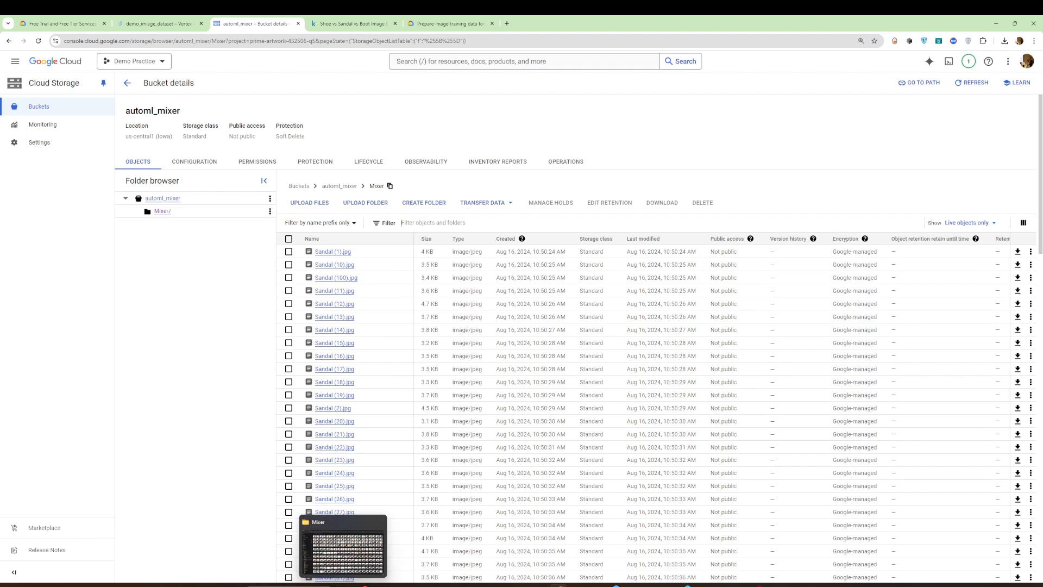
{"action": "key", "text": "alt+Tab"}
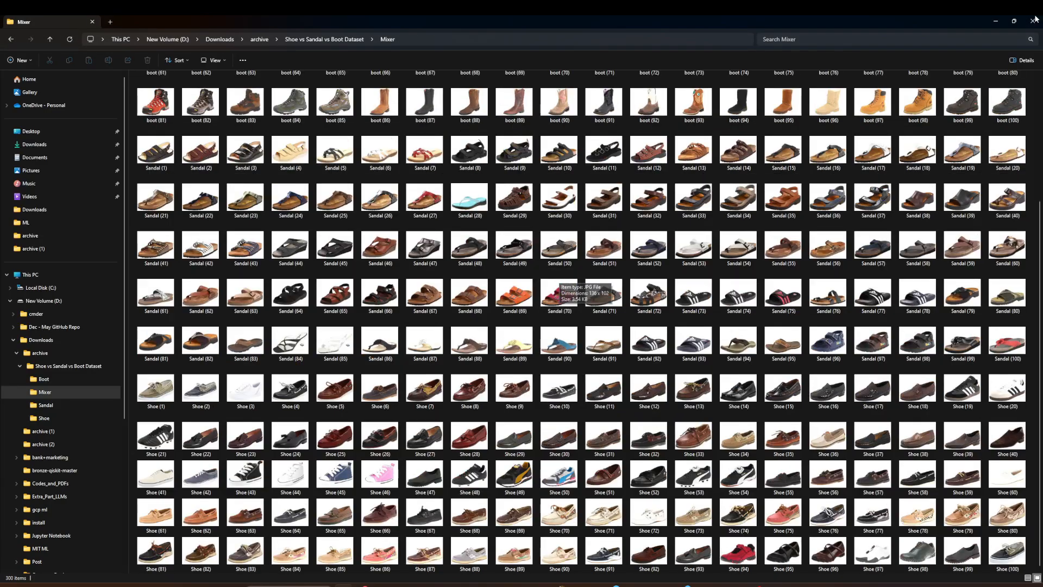
{"action": "left_click", "coordinate": [999, 20]}
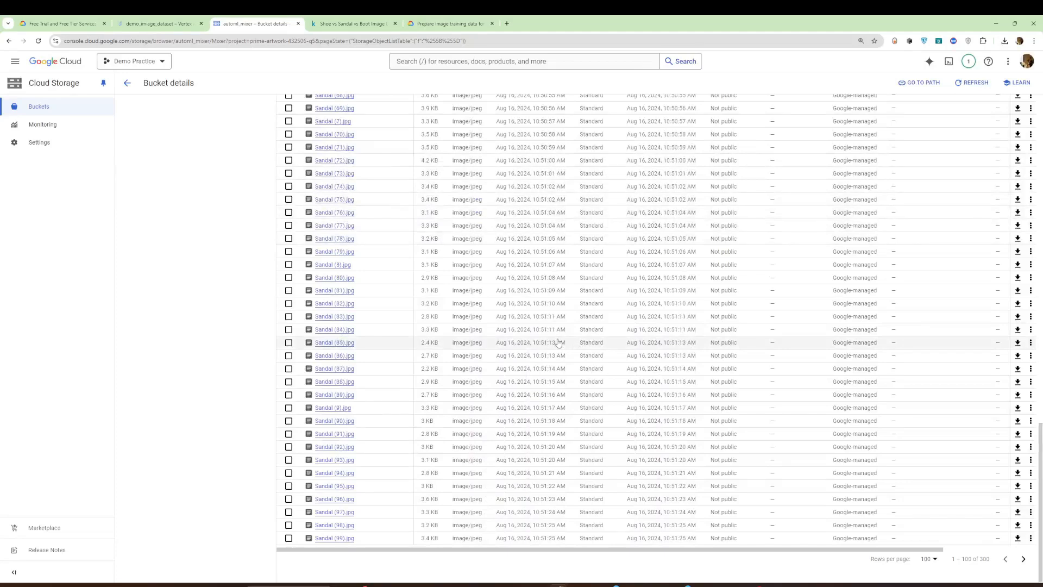
{"action": "scroll", "coordinate": [559, 340], "scroll_direction": "up", "scroll_amount": 20}
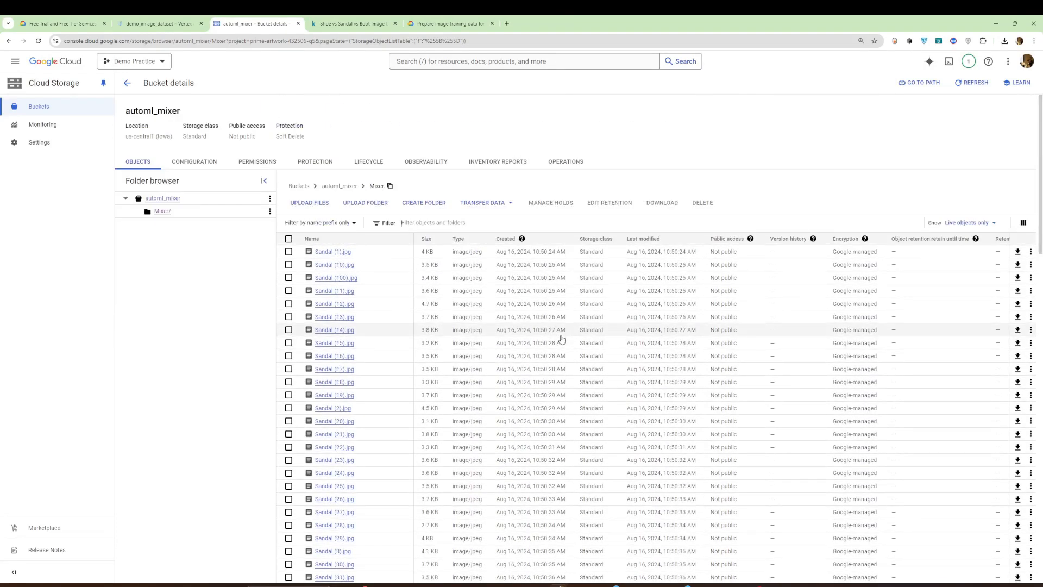
{"action": "scroll", "coordinate": [571, 338], "scroll_direction": "down", "scroll_amount": 20}
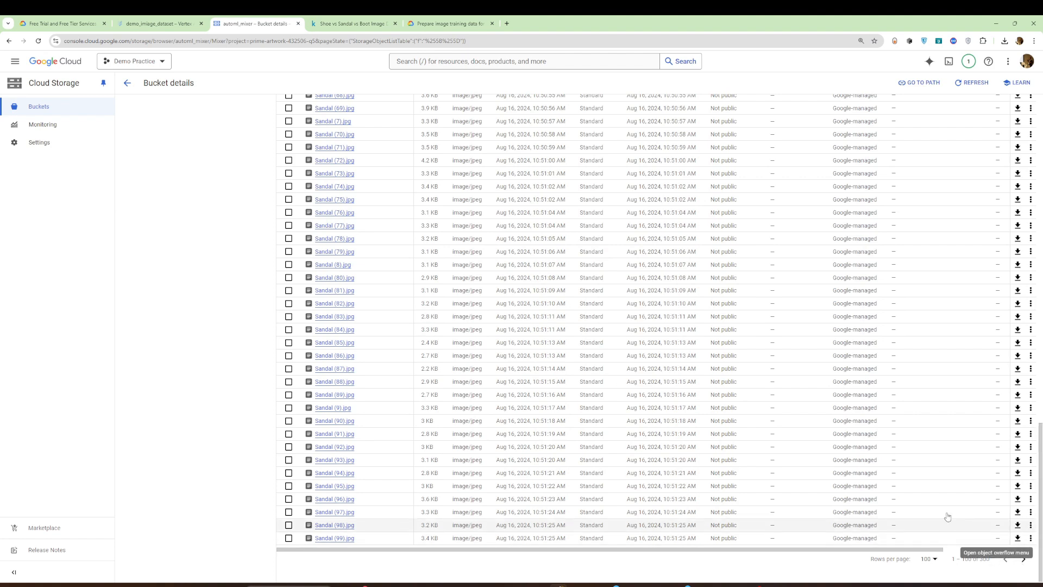
{"action": "scroll", "coordinate": [768, 407], "scroll_direction": "up", "scroll_amount": 20}
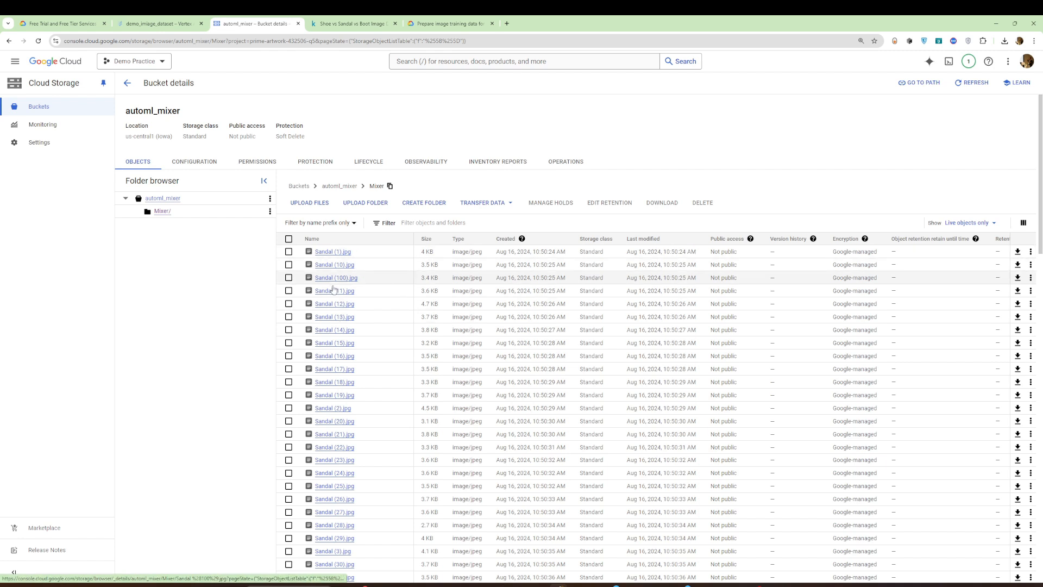
Open an enlarged Cloud Shell terminal and list the project's buckets with gsutil ls, authorizing the command.
{"action": "left_click", "coordinate": [948, 61]}
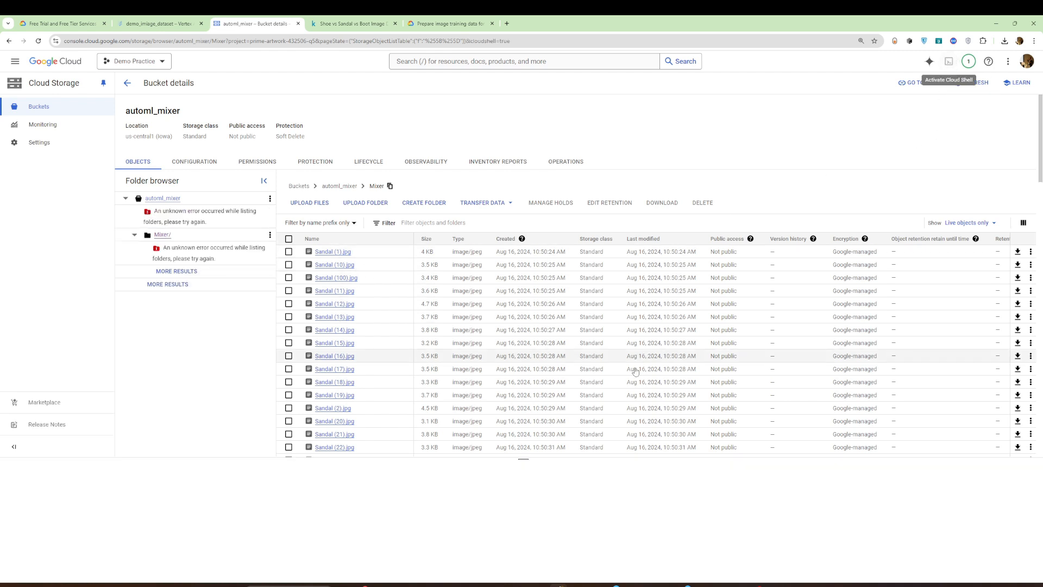
{"action": "left_click_drag", "start_coordinate": [525, 459], "coordinate": [534, 175]}
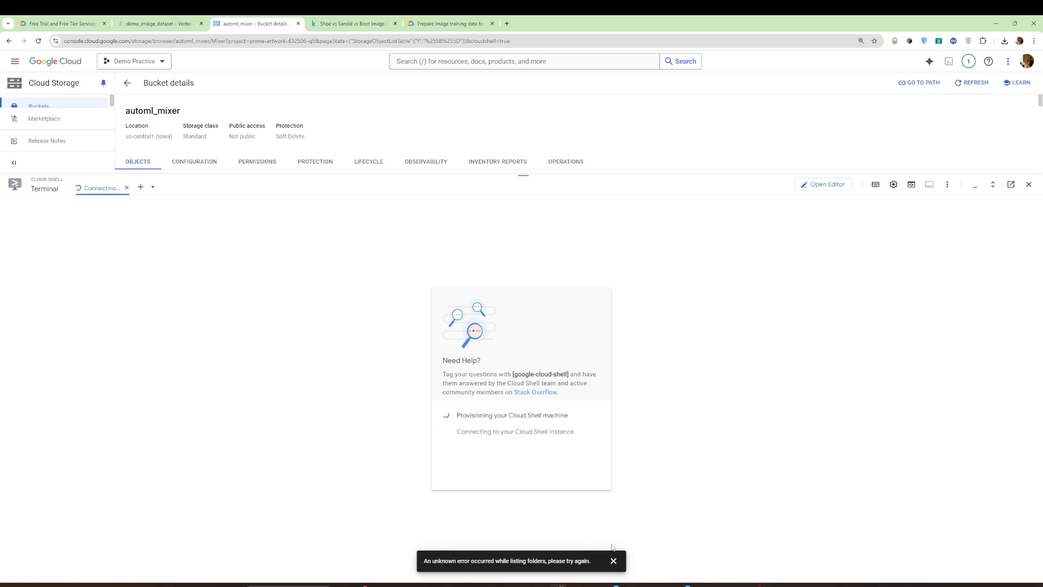
{"action": "left_click", "coordinate": [614, 561]}
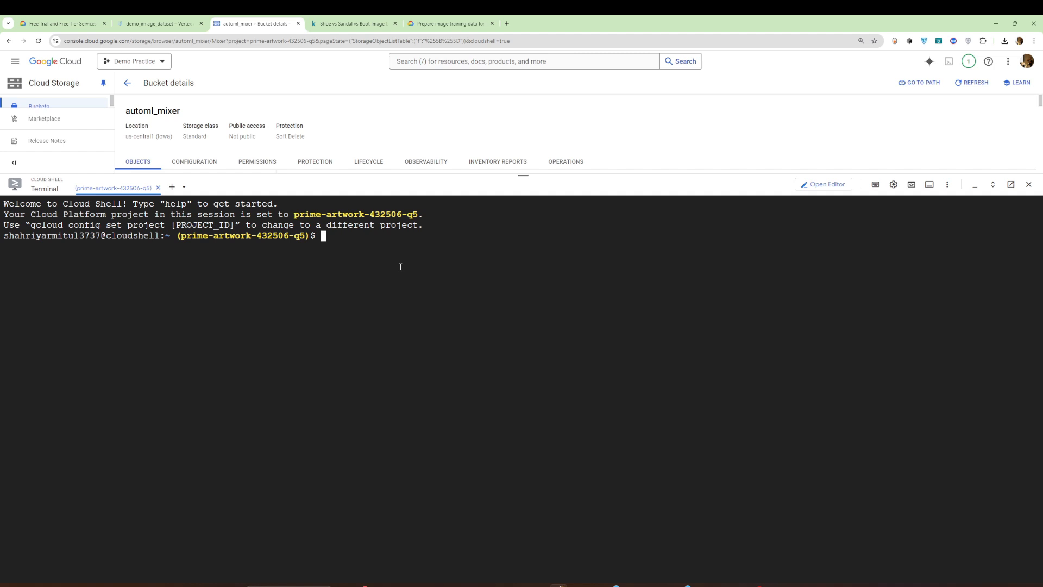
{"action": "type", "text": "gsutil ls"}
{"action": "key", "text": "Return"}
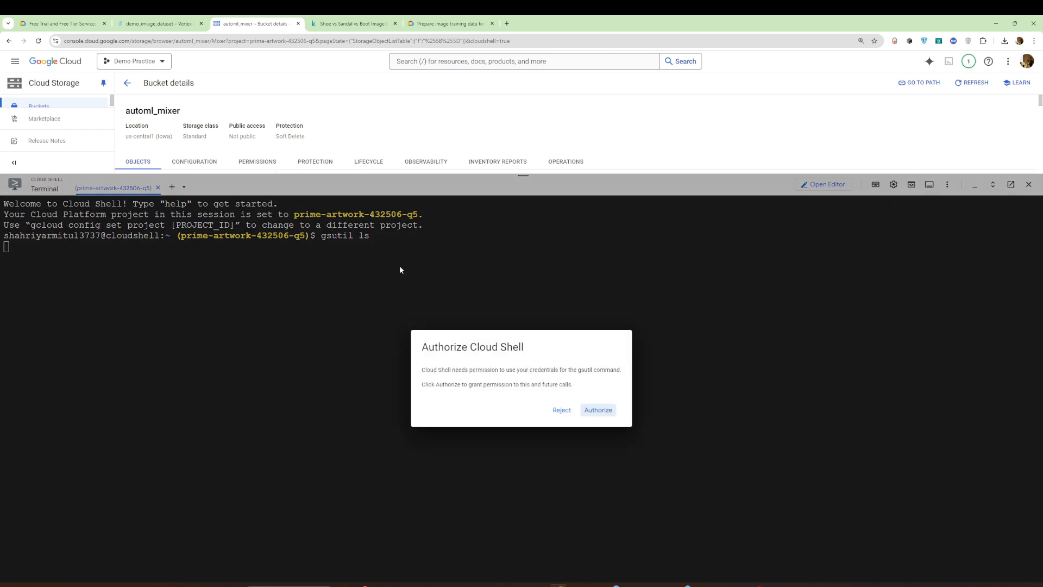
{"action": "left_click", "coordinate": [598, 410]}
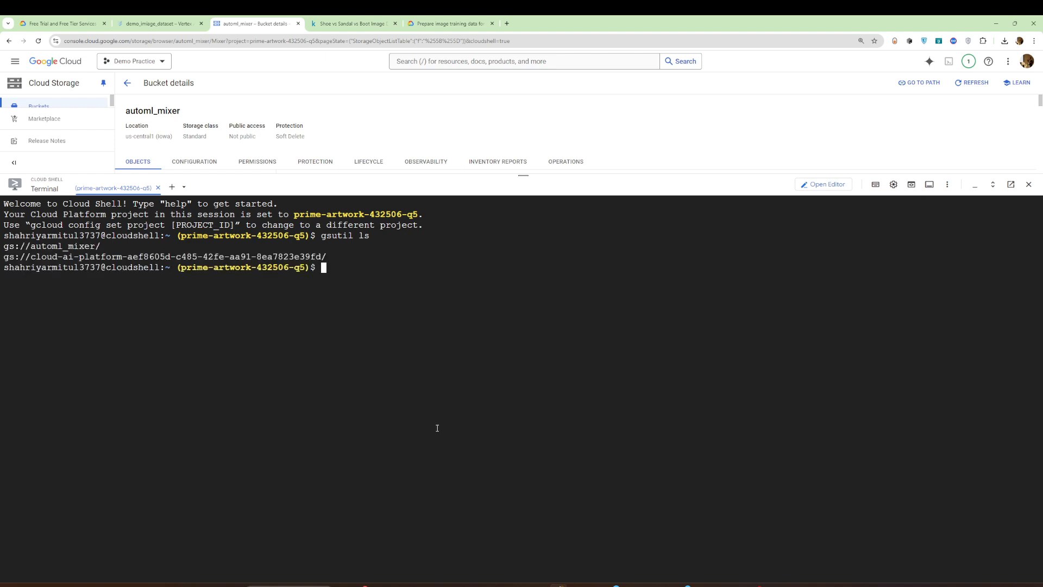
Copy the automl_mixer bucket path and list its contents with gsutil ls gs://automl_mixer/.
{"action": "left_click_drag", "start_coordinate": [103, 245], "coordinate": [42, 246]}
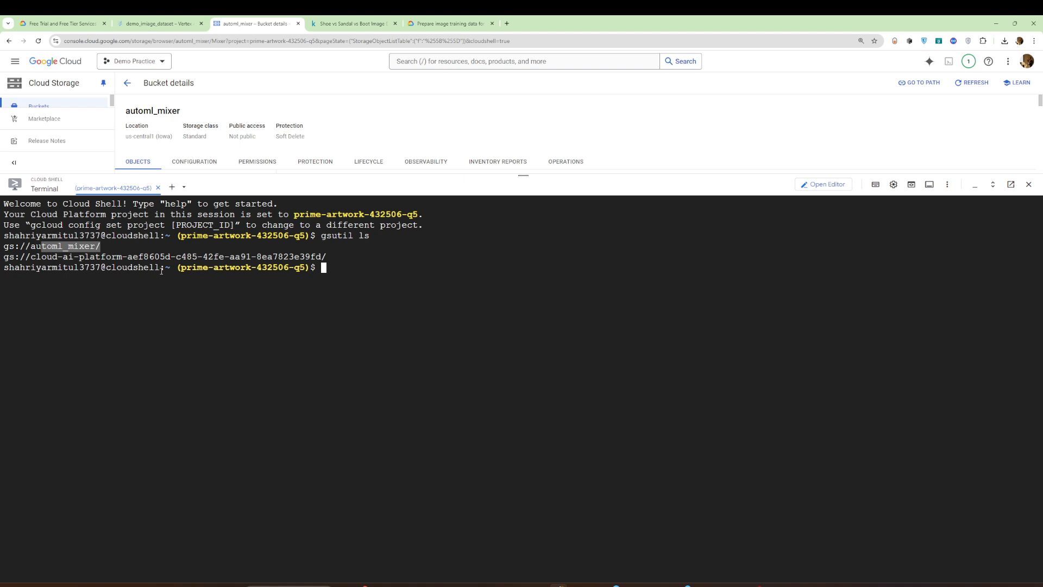
{"action": "triple_click", "coordinate": [103, 246]}
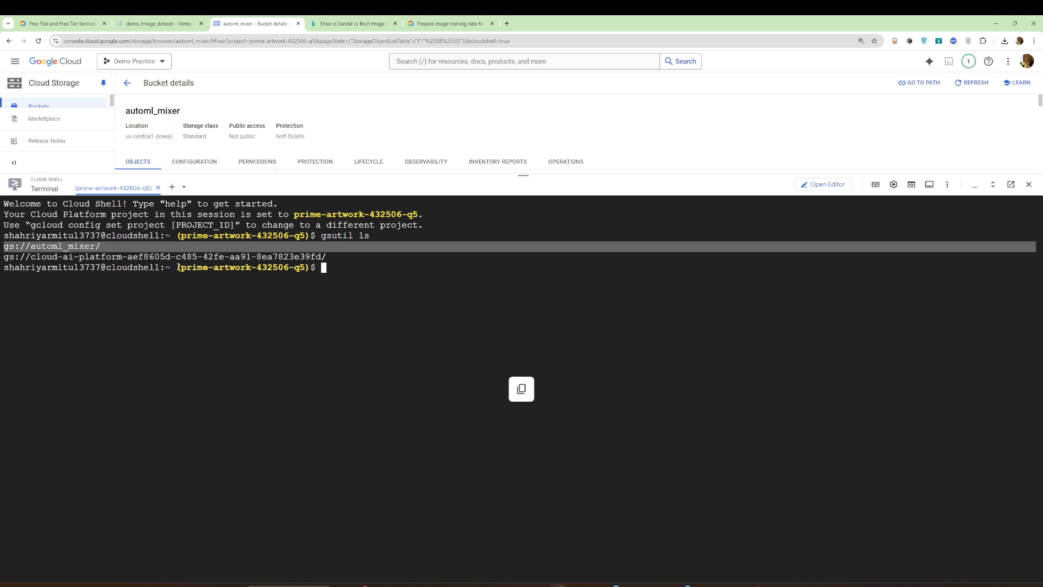
{"action": "left_click", "coordinate": [336, 254]}
{"action": "type", "text": "gsutil"}
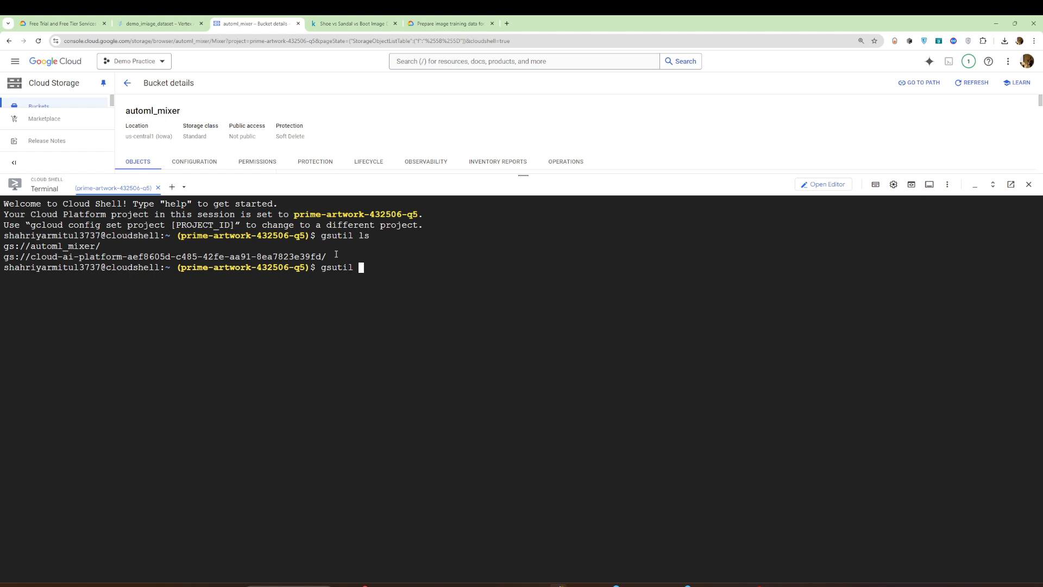
{"action": "type", "text": " ls"}
{"action": "right_click", "coordinate": [399, 277]}
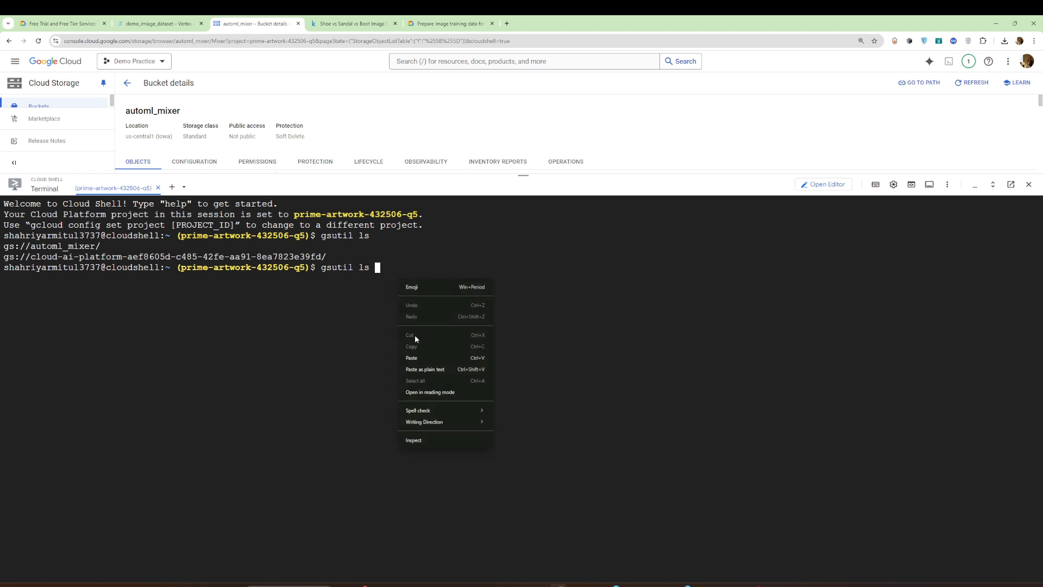
{"action": "left_click", "coordinate": [418, 357]}
{"action": "key", "text": "Return"}
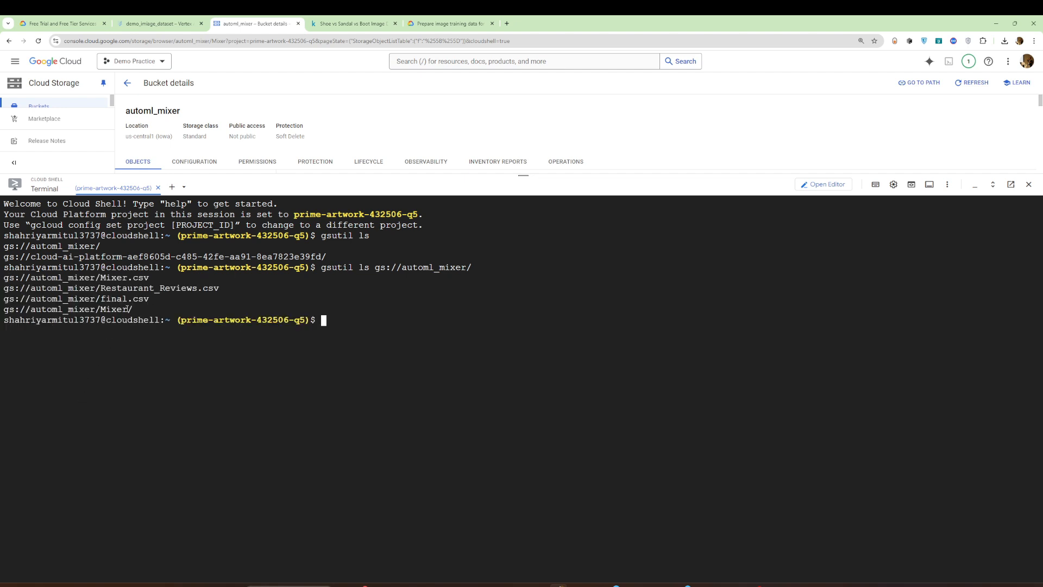
List all image paths in the Mixer folder with gsutil ls gs://automl_mixer/Mixer/ and return to the start of the listing.
{"action": "left_click_drag", "start_coordinate": [135, 309], "coordinate": [3, 310]}
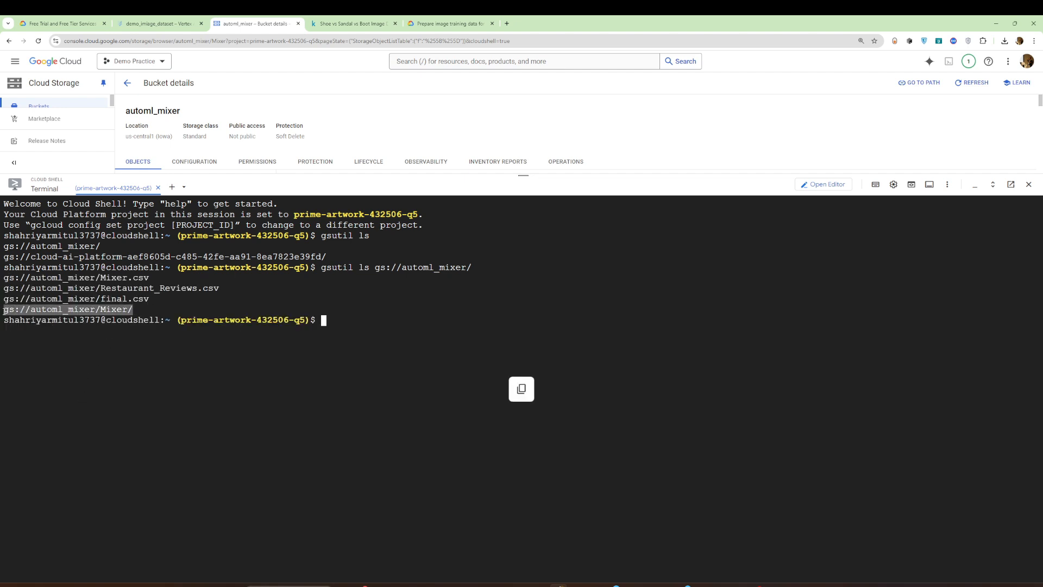
{"action": "left_click", "coordinate": [367, 331]}
{"action": "type", "text": "gstul"}
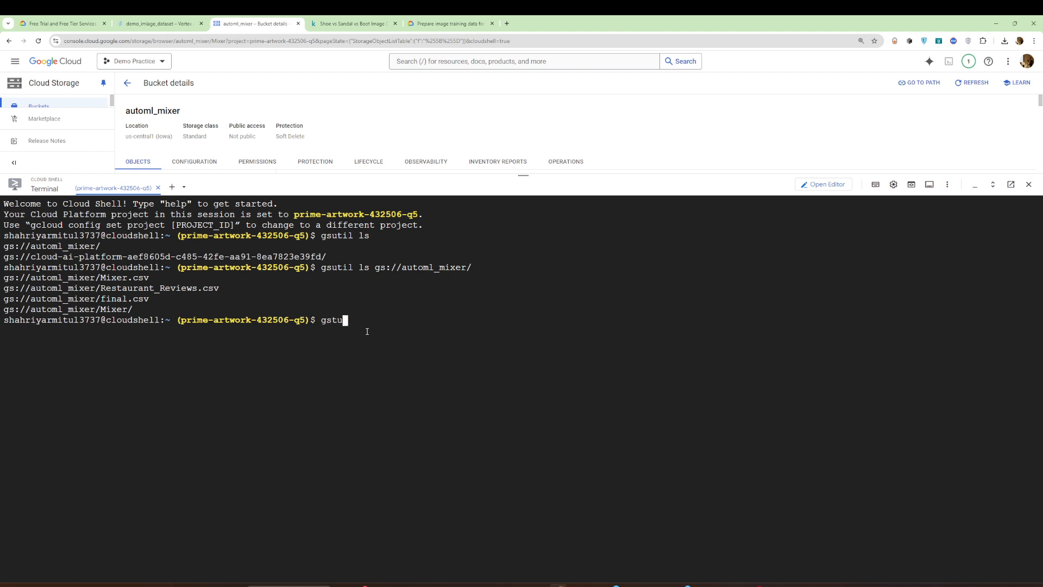
{"action": "key", "text": "BackSpace"}
{"action": "key", "text": "BackSpace"}
{"action": "key", "text": "BackSpace"}
{"action": "type", "text": "util ls"}
{"action": "right_click", "coordinate": [462, 337]}
{"action": "left_click", "coordinate": [511, 419]}
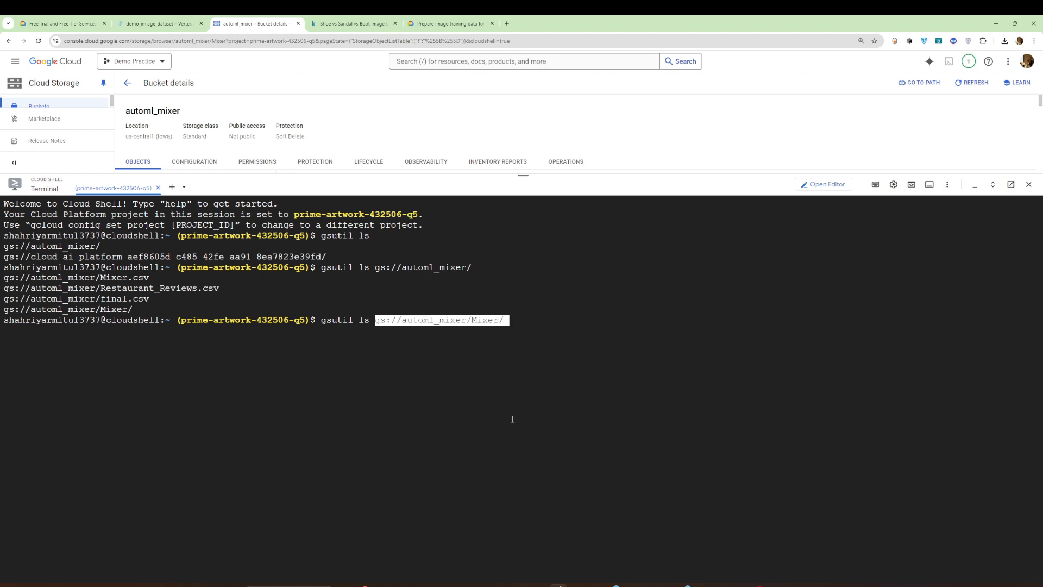
{"action": "key", "text": "Return"}
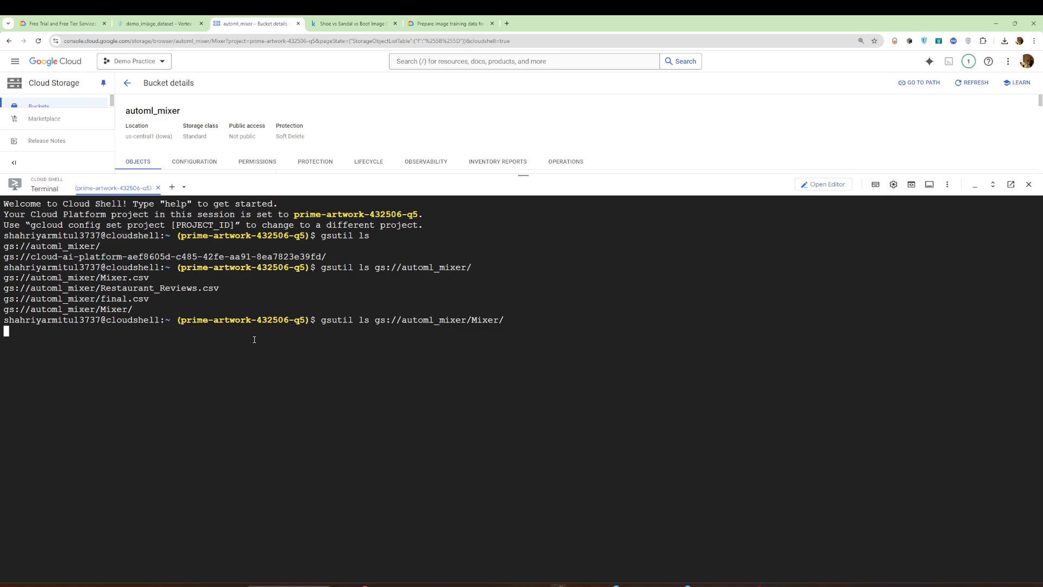
{"action": "scroll", "coordinate": [182, 404], "scroll_direction": "up", "scroll_amount": 20}
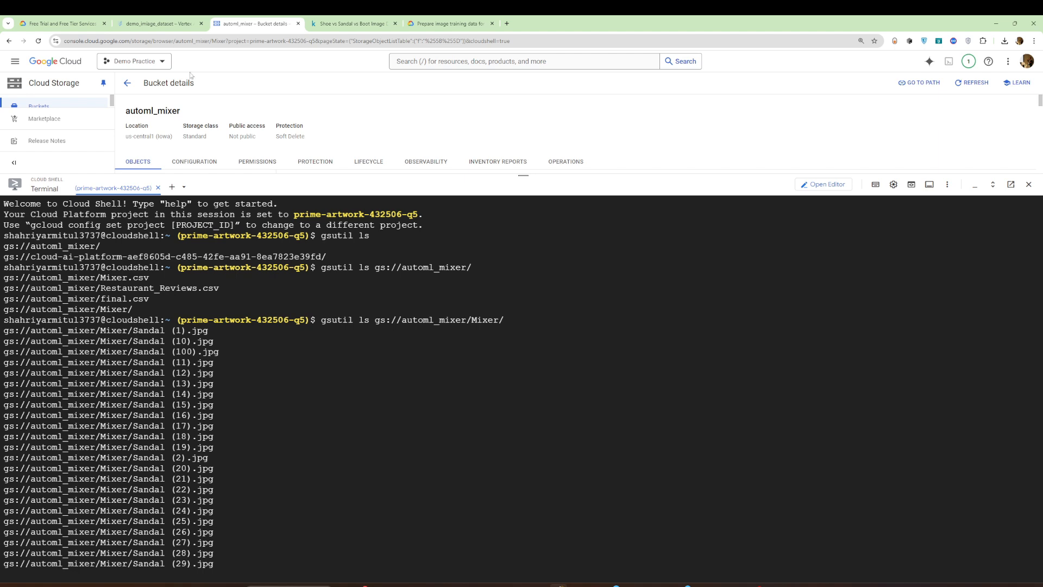
Check the example CSV's path and label format in the Vertex AI documentation and return to the Cloud Shell listing.
{"action": "left_click", "coordinate": [446, 23]}
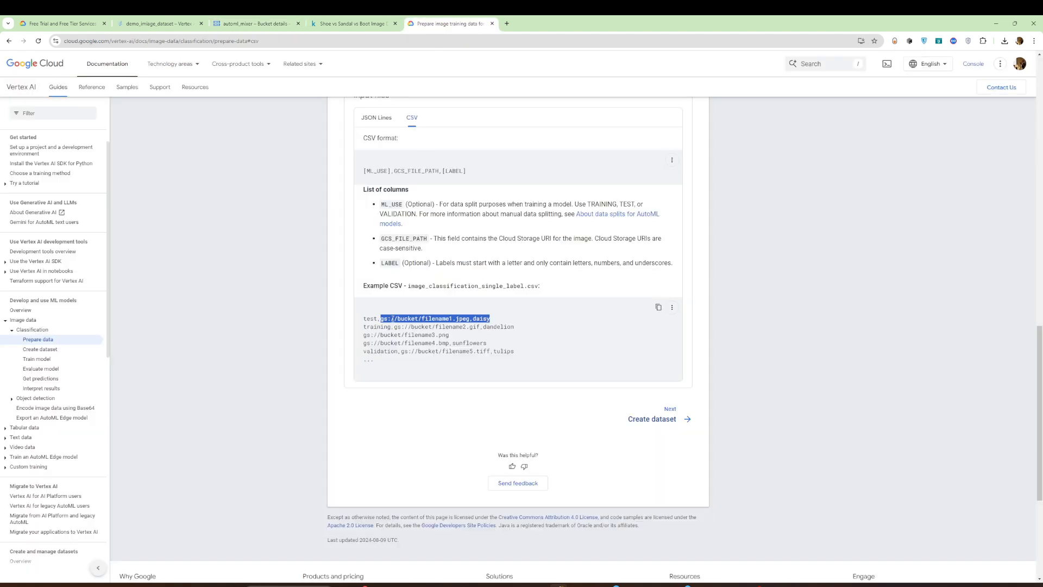
{"action": "left_click", "coordinate": [356, 23]}
{"action": "left_click", "coordinate": [284, 20]}
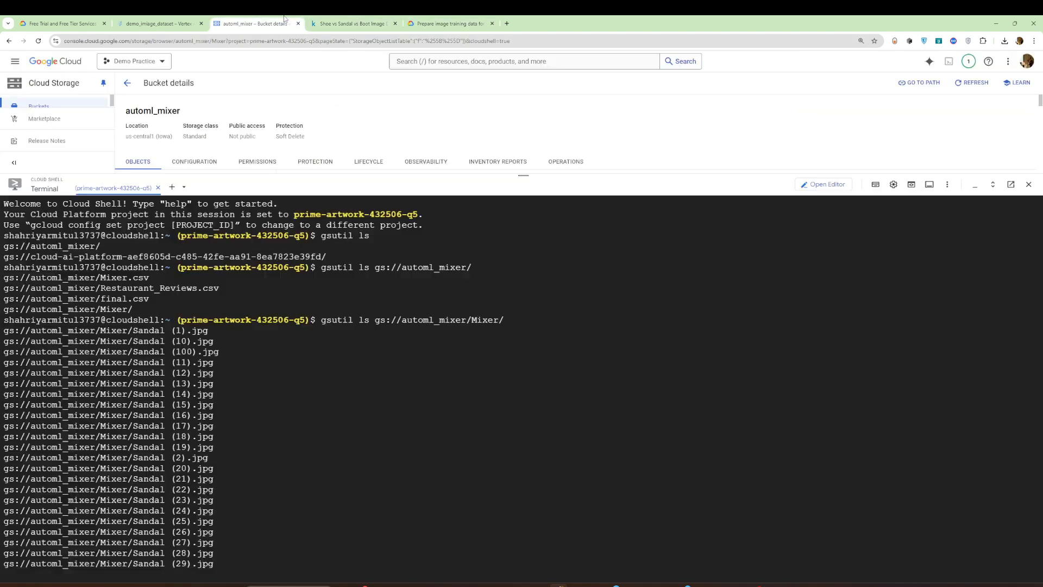
Copy all listed image paths from Cloud Shell into column A of a new blank Excel workbook and check the pasted rows.
{"action": "left_click_drag", "start_coordinate": [5, 330], "coordinate": [208, 553]}
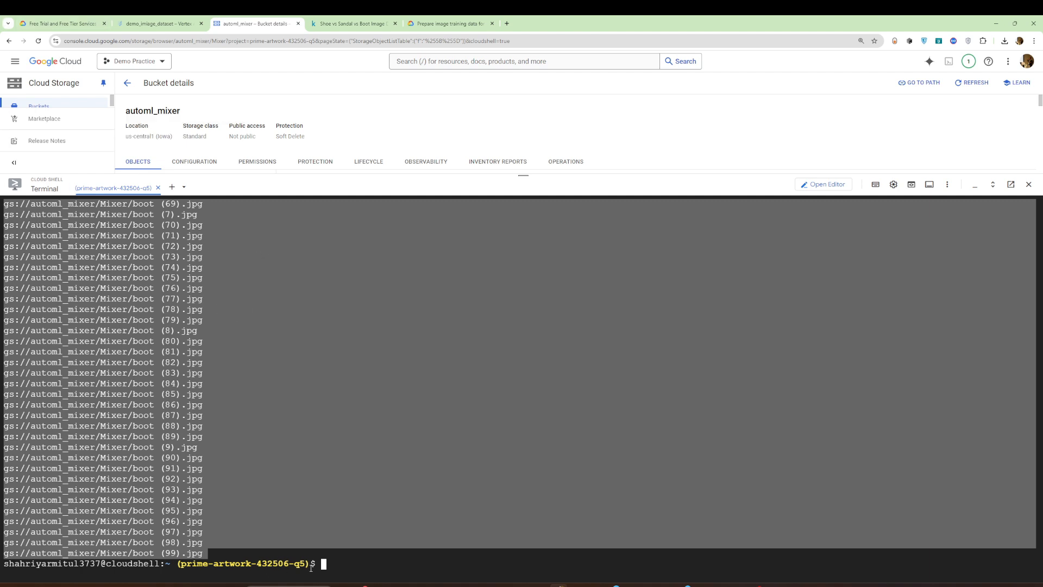
{"action": "left_click", "coordinate": [559, 585]}
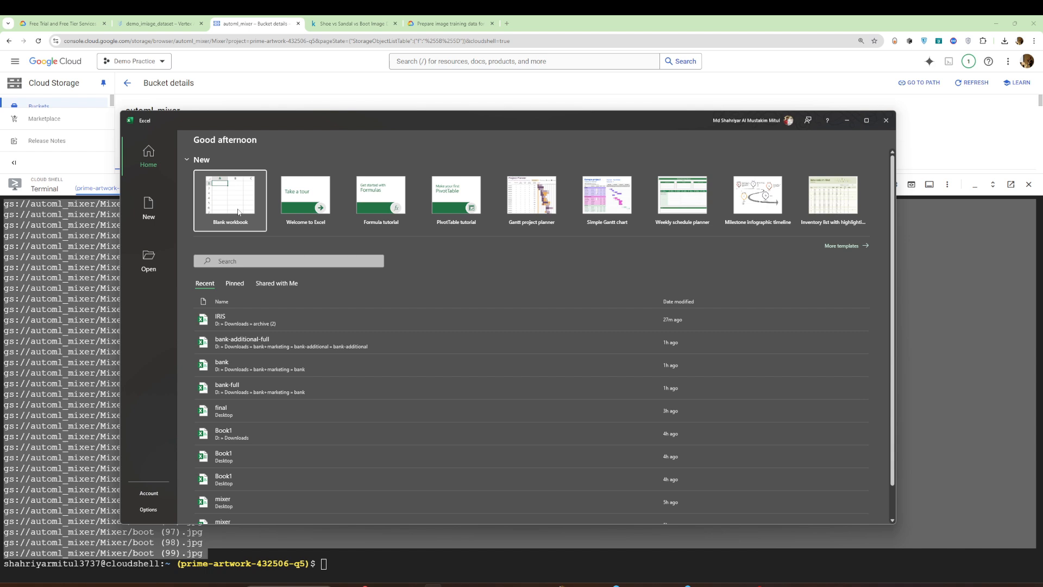
{"action": "left_click", "coordinate": [232, 209]}
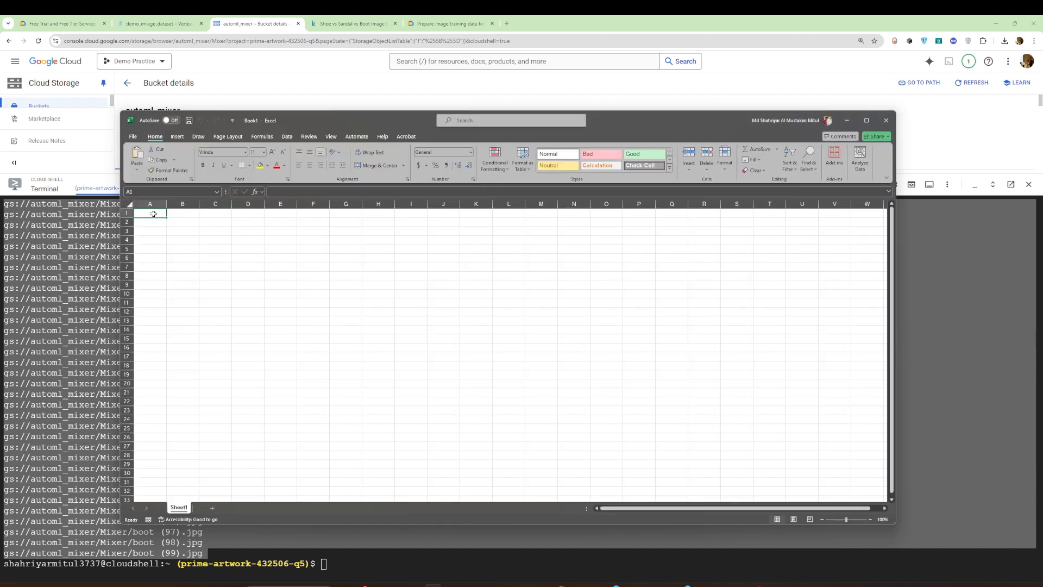
{"action": "key", "text": "ctrl+v"}
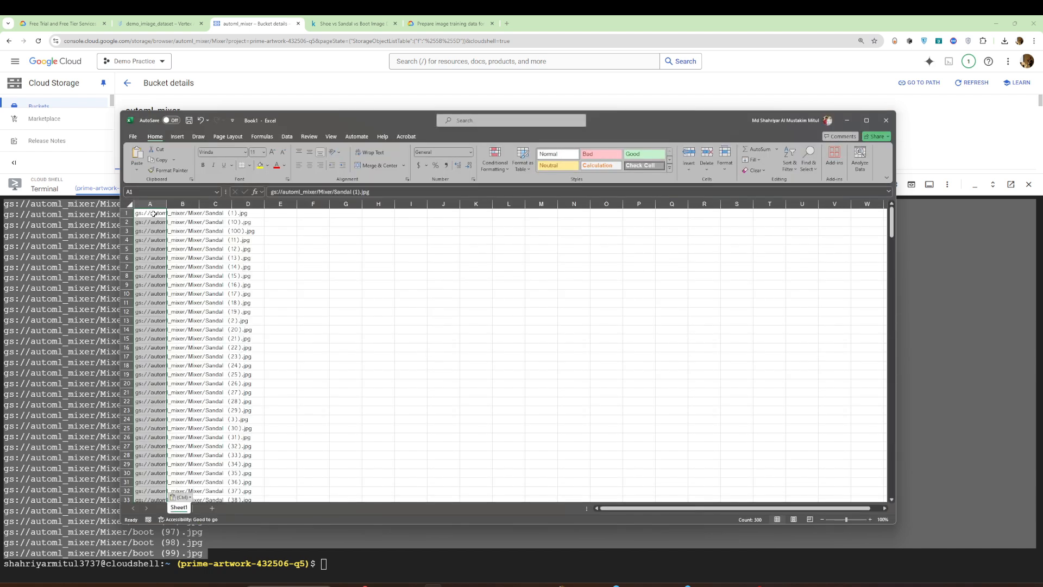
{"action": "left_click", "coordinate": [293, 283]}
{"action": "scroll", "coordinate": [254, 304], "scroll_direction": "down", "scroll_amount": 20}
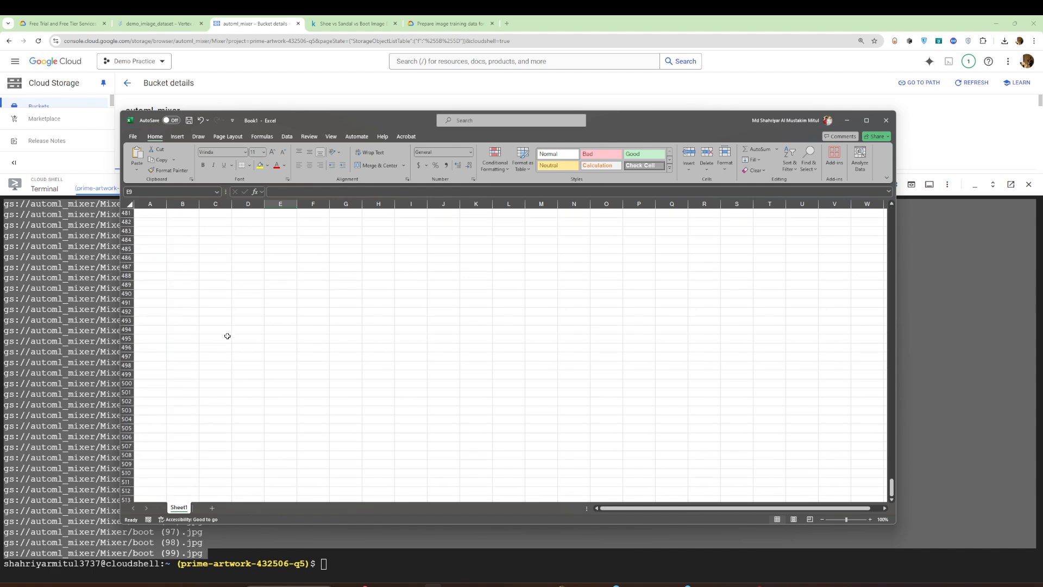
{"action": "scroll", "coordinate": [227, 320], "scroll_direction": "up", "scroll_amount": 20}
{"action": "scroll", "coordinate": [227, 321], "scroll_direction": "up", "scroll_amount": 14}
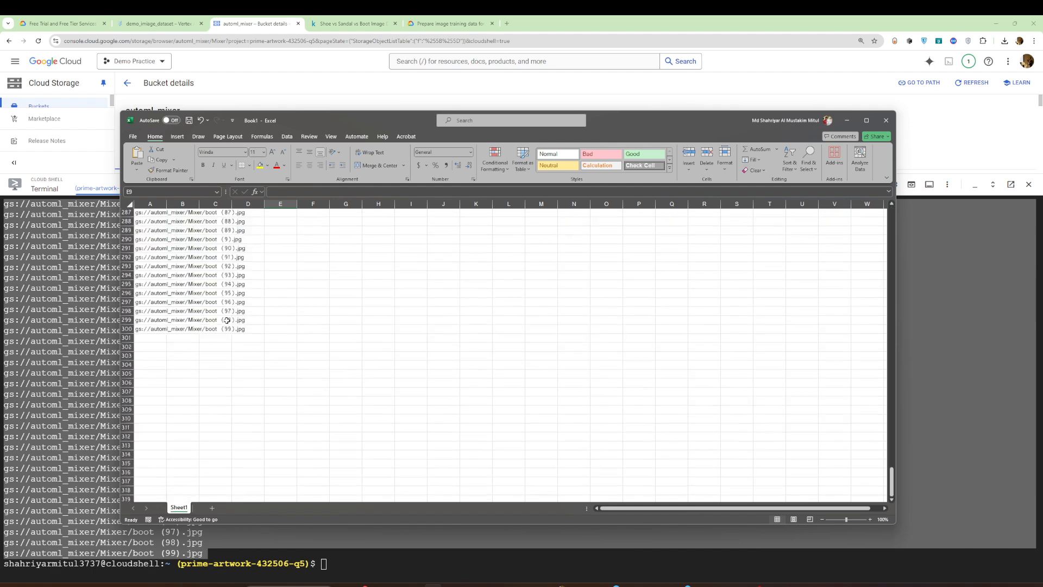
{"action": "scroll", "coordinate": [314, 304], "scroll_direction": "up", "scroll_amount": 20}
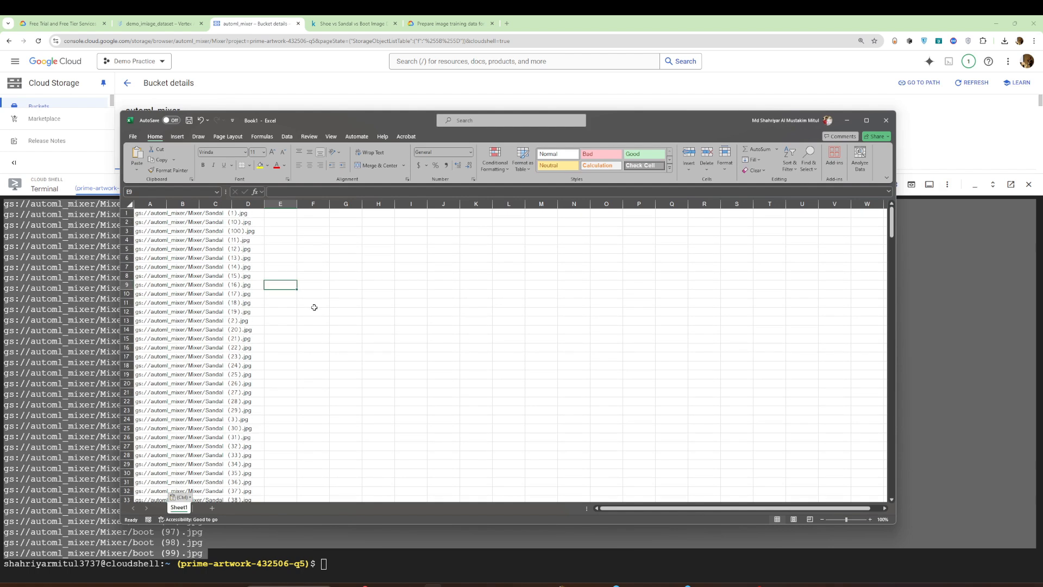
Label the Sandal image rows by filling cells E1 to E100 with sandal.
{"action": "double_click", "coordinate": [281, 214]}
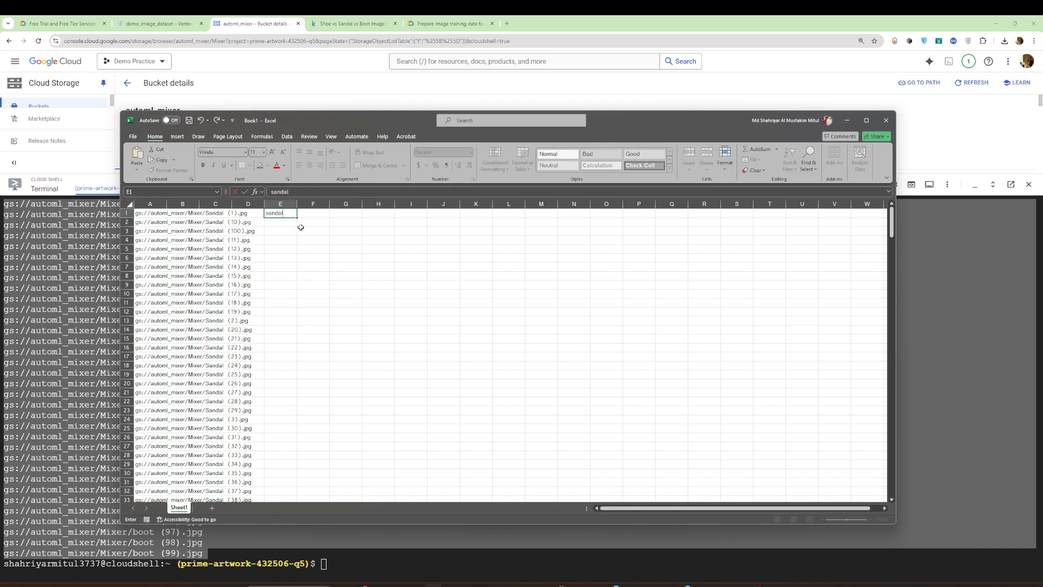
{"action": "left_click_drag", "start_coordinate": [297, 218], "coordinate": [278, 313]}
{"action": "left_click", "coordinate": [269, 341]}
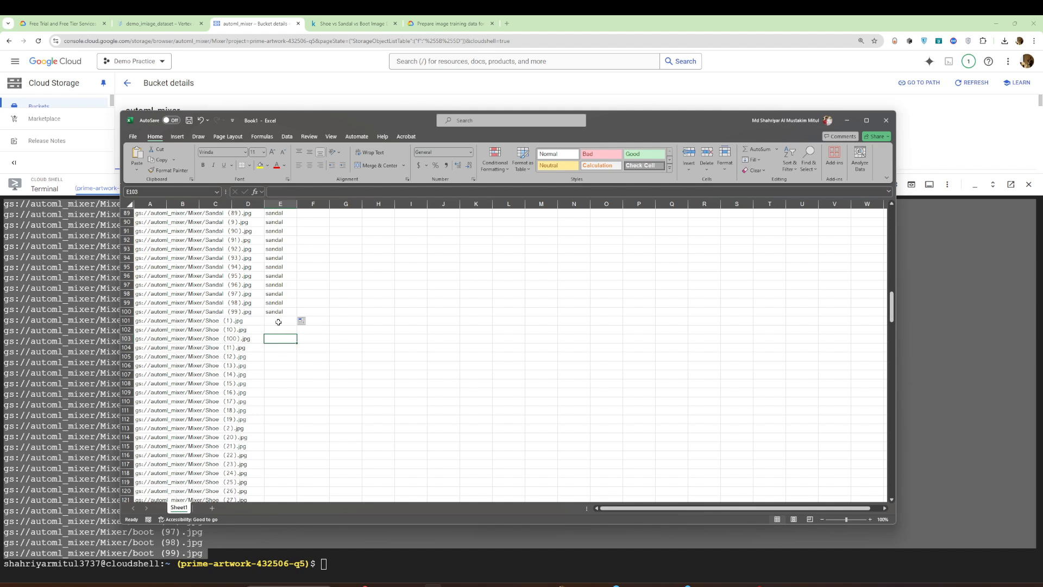
Label the Shoe image rows by filling cells E101 to E200 with shoe.
{"action": "left_click", "coordinate": [278, 321]}
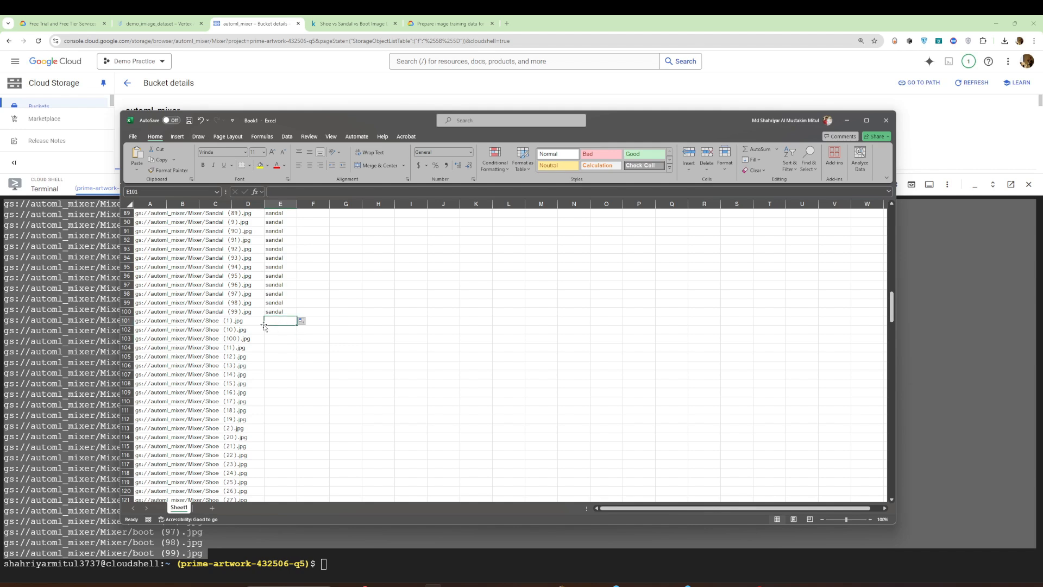
{"action": "type", "text": "sa"}
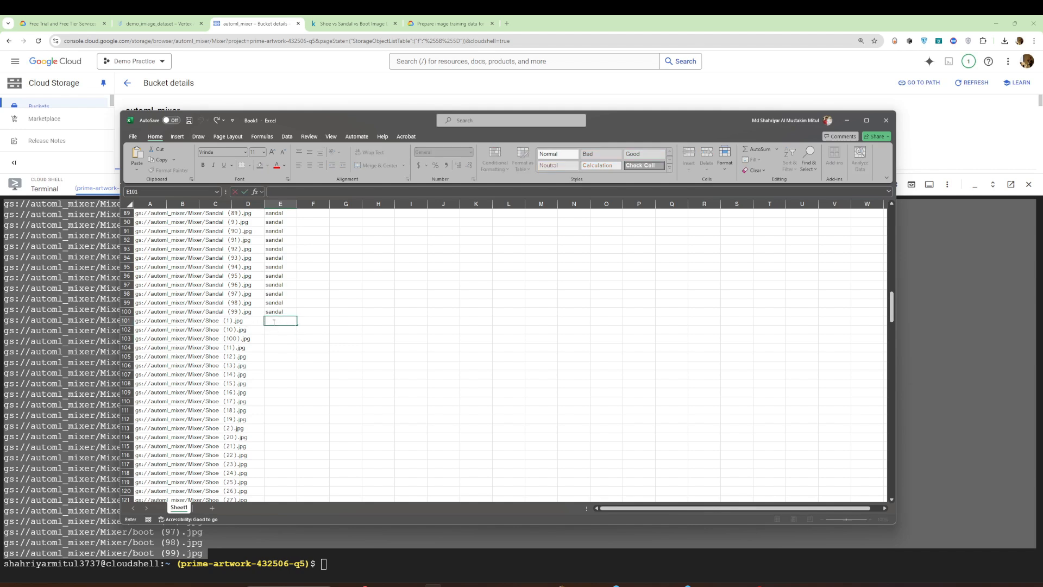
{"action": "key", "text": "BackSpace"}
{"action": "key", "text": "BackSpace"}
{"action": "type", "text": "ho"}
{"action": "left_click_drag", "start_coordinate": [296, 325], "coordinate": [263, 469]}
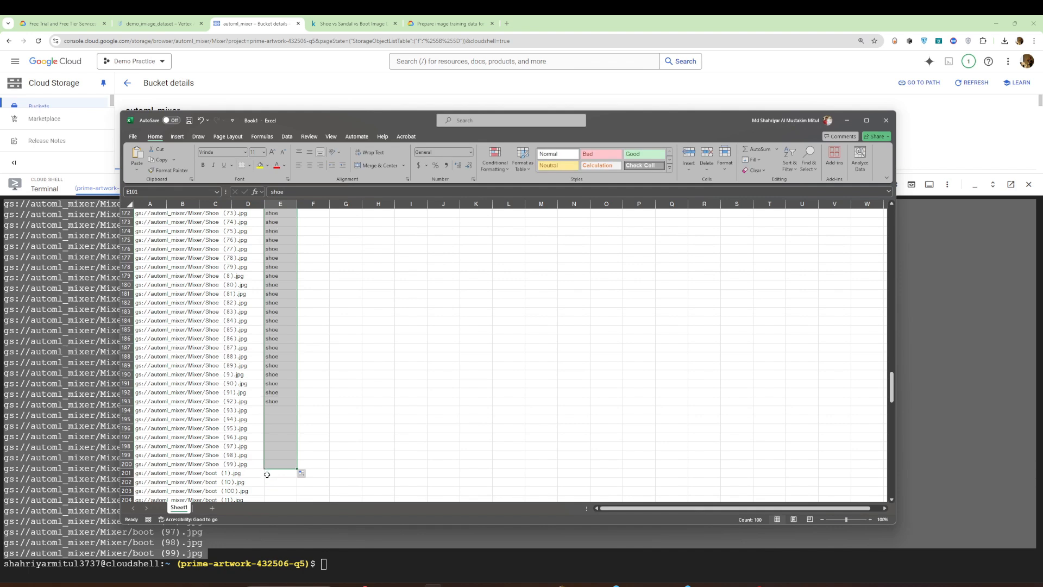
Label the boot image rows by filling cells E201 to E300 with boot and return to the first row.
{"action": "left_click", "coordinate": [272, 475]}
{"action": "double_click", "coordinate": [272, 474]}
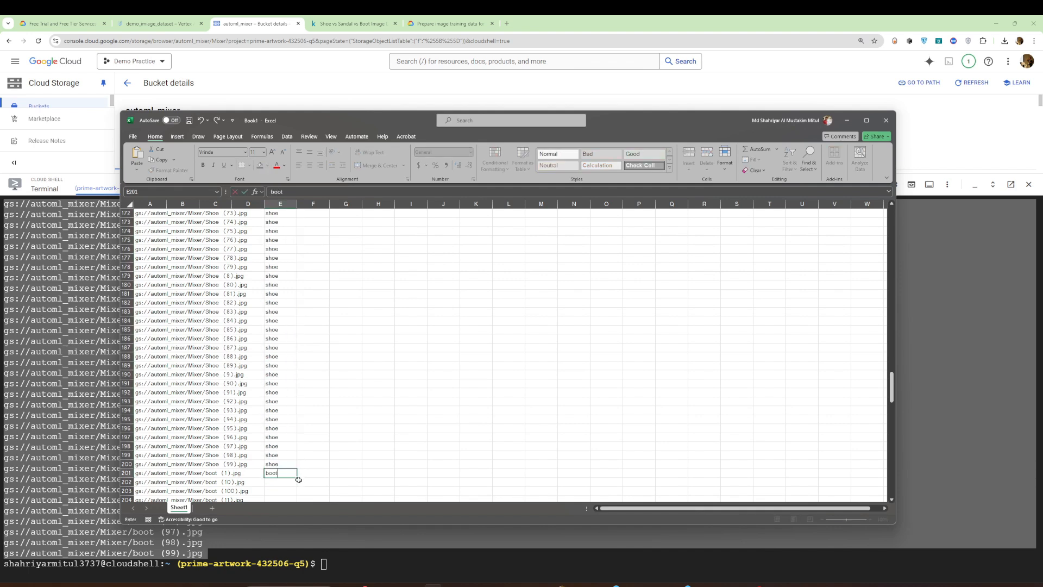
{"action": "mouse_move", "coordinate": [296, 478]}
{"action": "left_mouse_down"}
{"action": "mouse_move", "coordinate": [288, 522]}
{"action": "mouse_move", "coordinate": [289, 486]}
{"action": "left_mouse_up"}
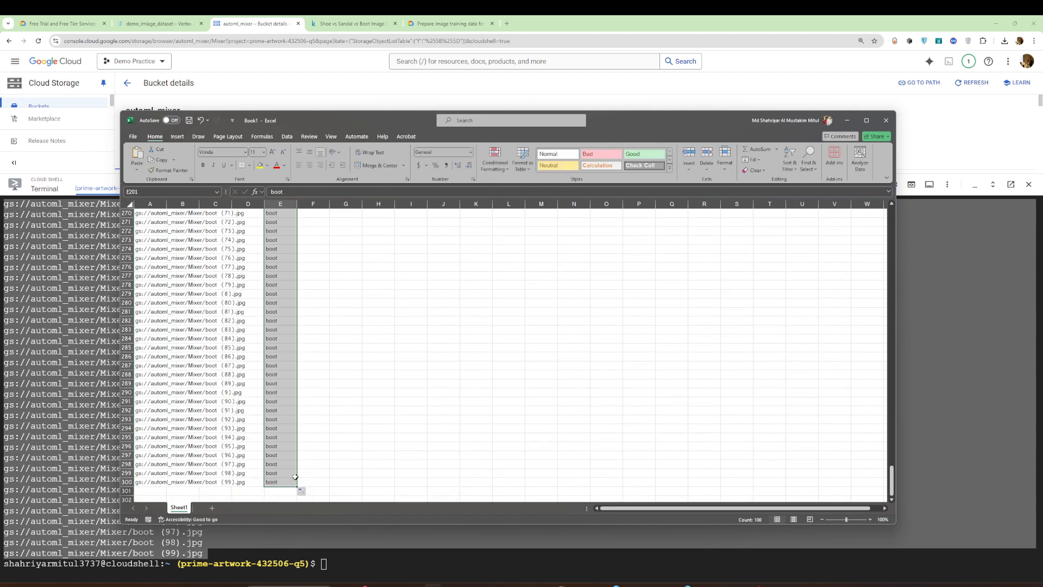
{"action": "left_click", "coordinate": [382, 436]}
{"action": "scroll", "coordinate": [375, 361], "scroll_direction": "up", "scroll_amount": 20}
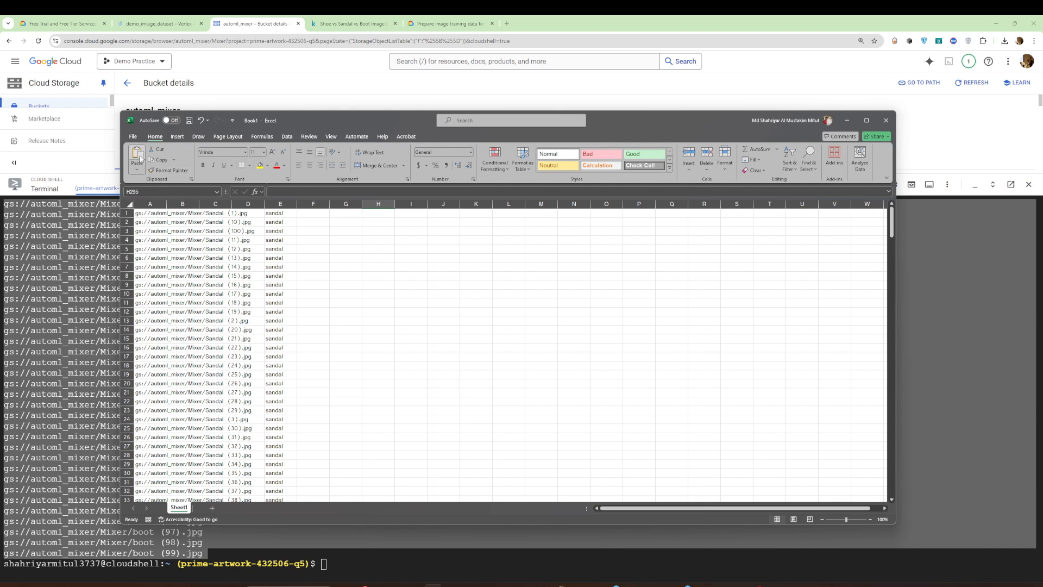
Set up saving the workbook to the Desktop as CSV UTF-8 (Comma delimited), declining to replace the existing Book1.csv.
{"action": "left_click", "coordinate": [133, 137]}
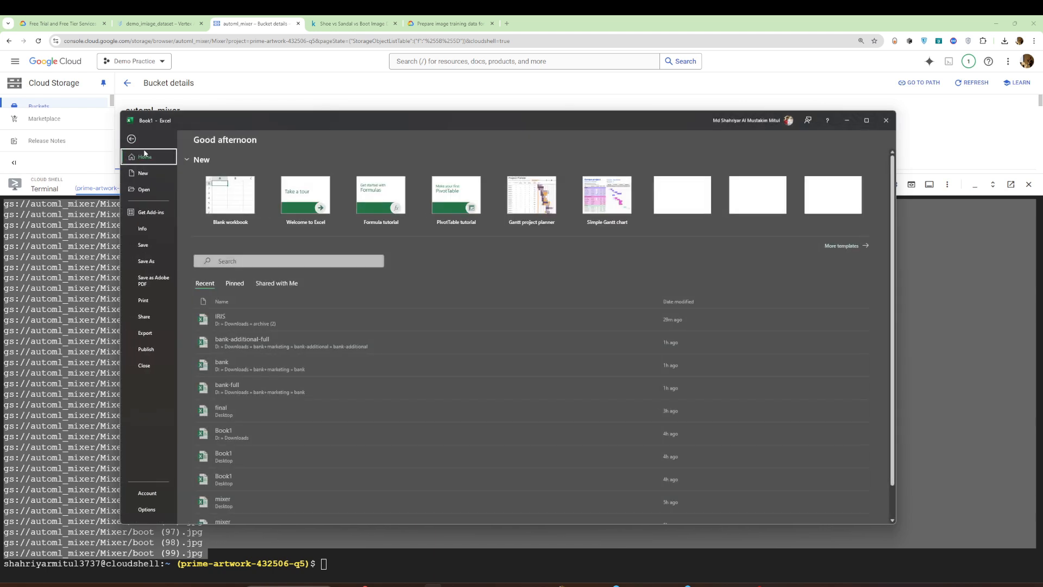
{"action": "left_click", "coordinate": [147, 258]}
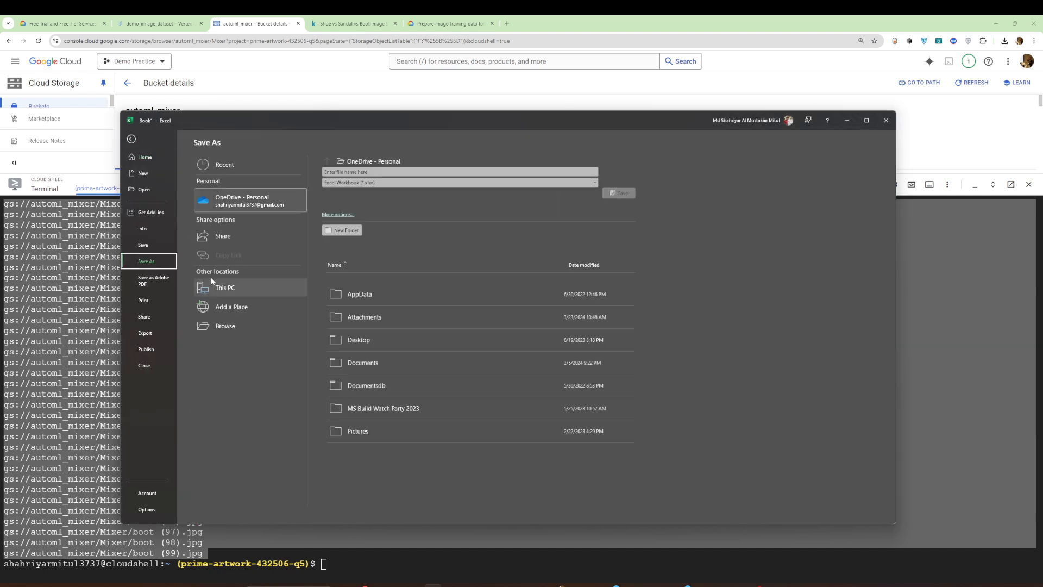
{"action": "left_click", "coordinate": [213, 281]}
{"action": "left_click", "coordinate": [275, 283]}
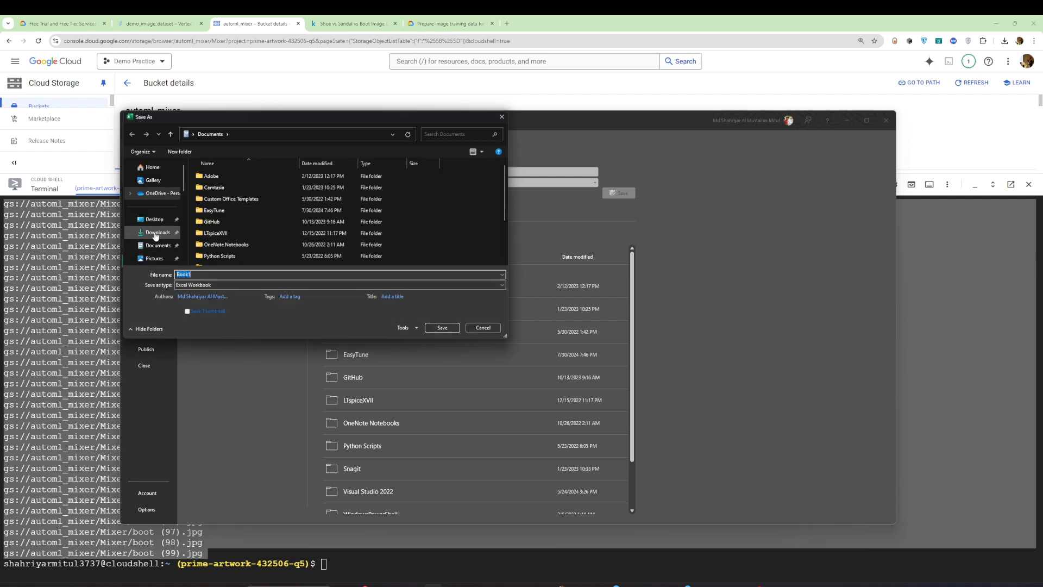
{"action": "left_click", "coordinate": [154, 219]}
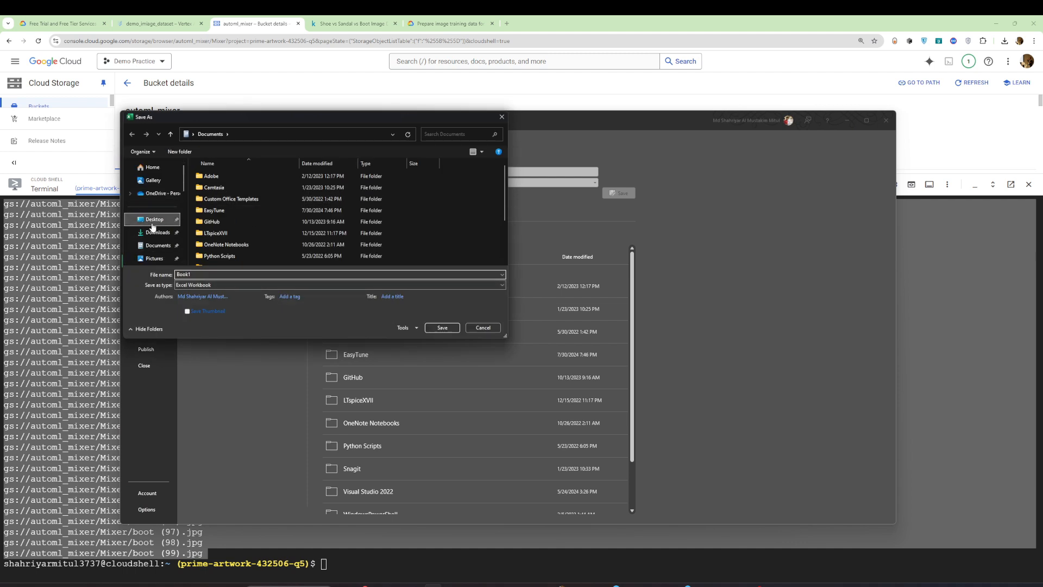
{"action": "left_click", "coordinate": [237, 284]}
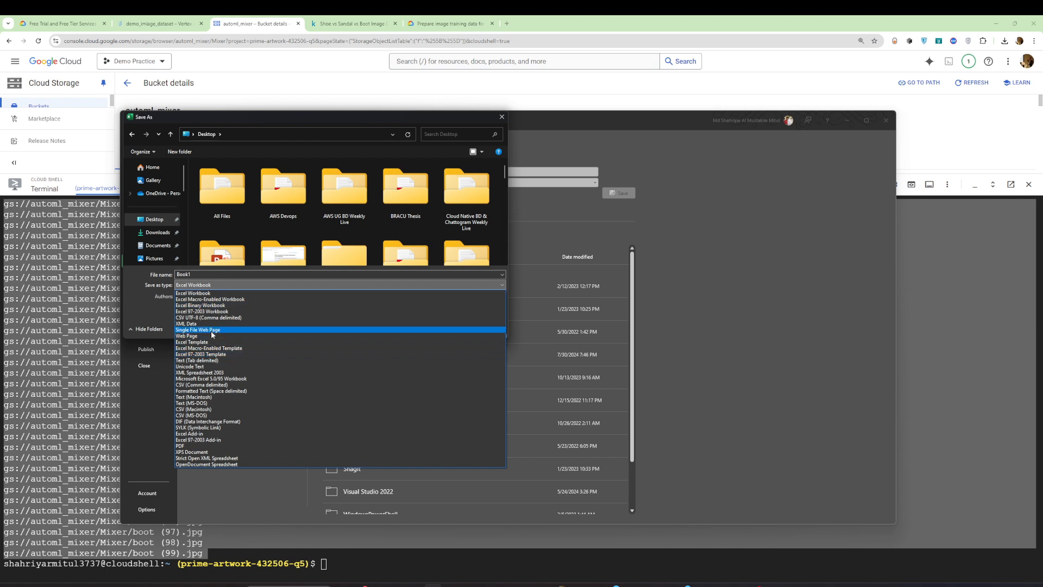
{"action": "left_click", "coordinate": [210, 318]}
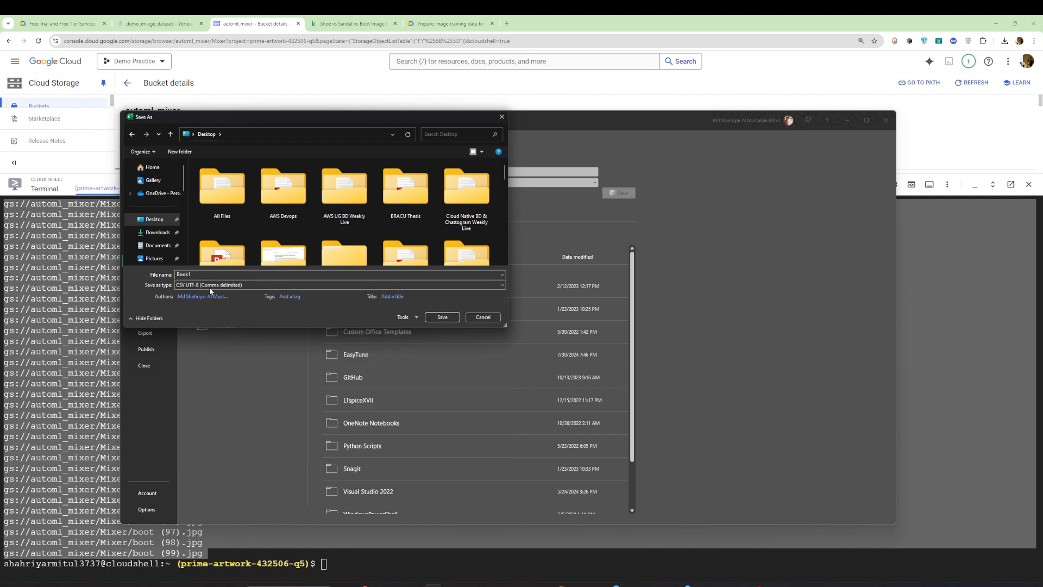
{"action": "left_click", "coordinate": [445, 317]}
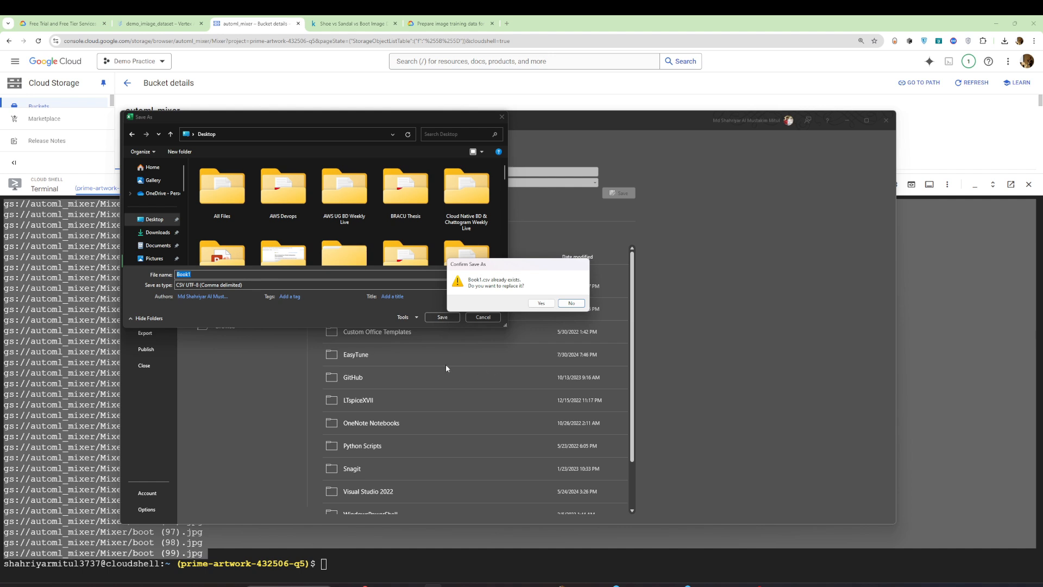
{"action": "left_click", "coordinate": [568, 305]}
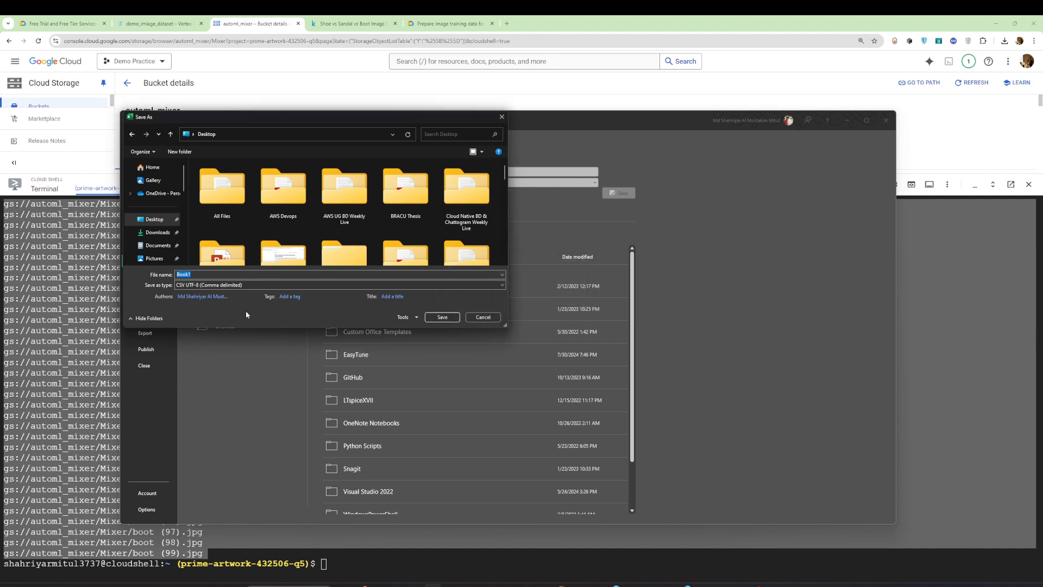
Name the CSV file Book2 and save it.
{"action": "key", "text": "BackSpace"}
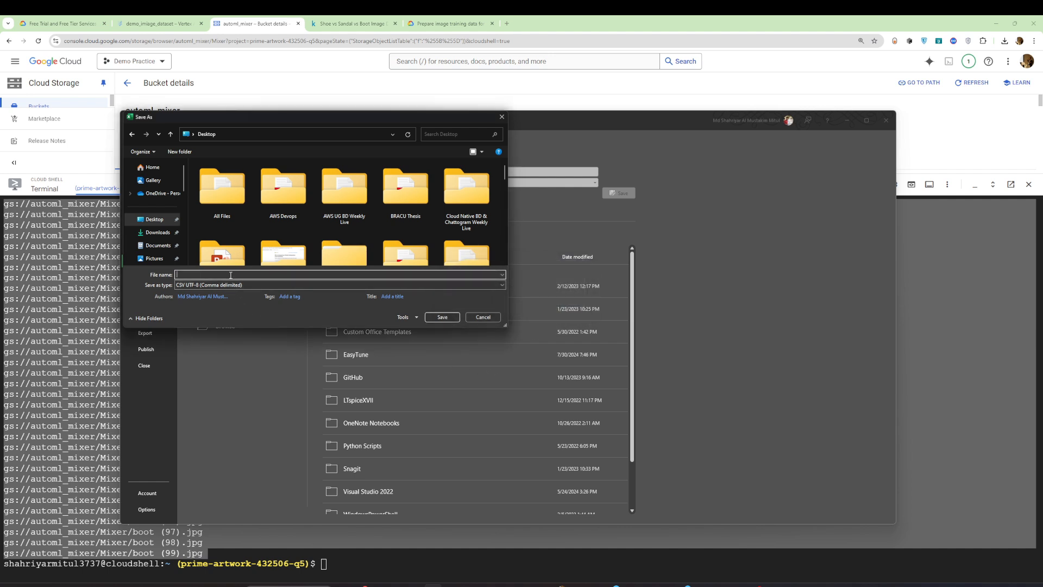
{"action": "key", "text": "Caps_Lock"}
{"action": "type", "text": "Boi"}
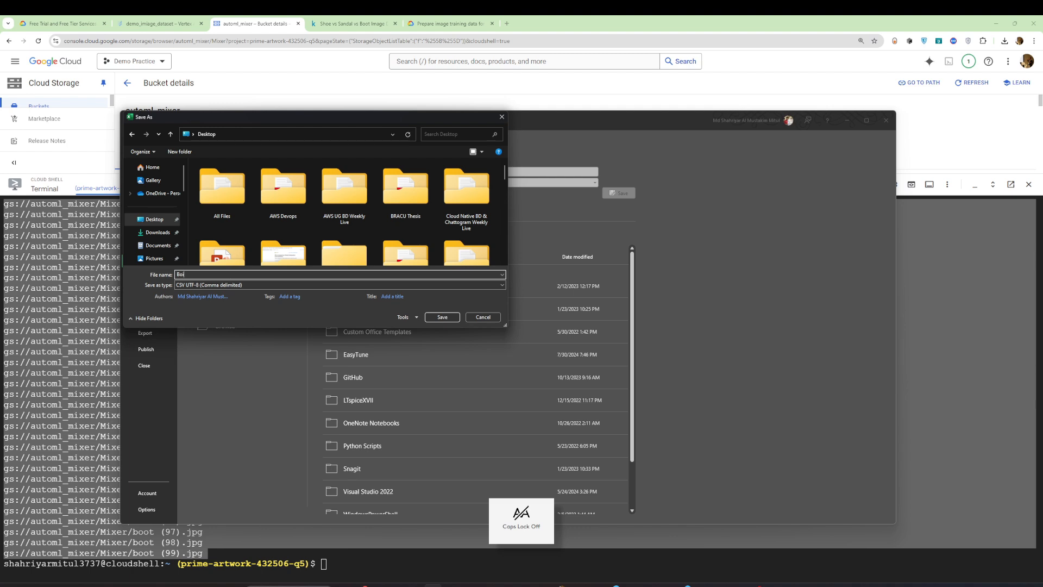
{"action": "key", "text": "BackSpace"}
{"action": "key", "text": "BackSpace"}
{"action": "key", "text": "BackSpace"}
{"action": "key", "text": "Caps_Lock"}
{"action": "type", "text": "B"}
{"action": "key", "text": "Caps_Lock"}
{"action": "type", "text": "ook"}
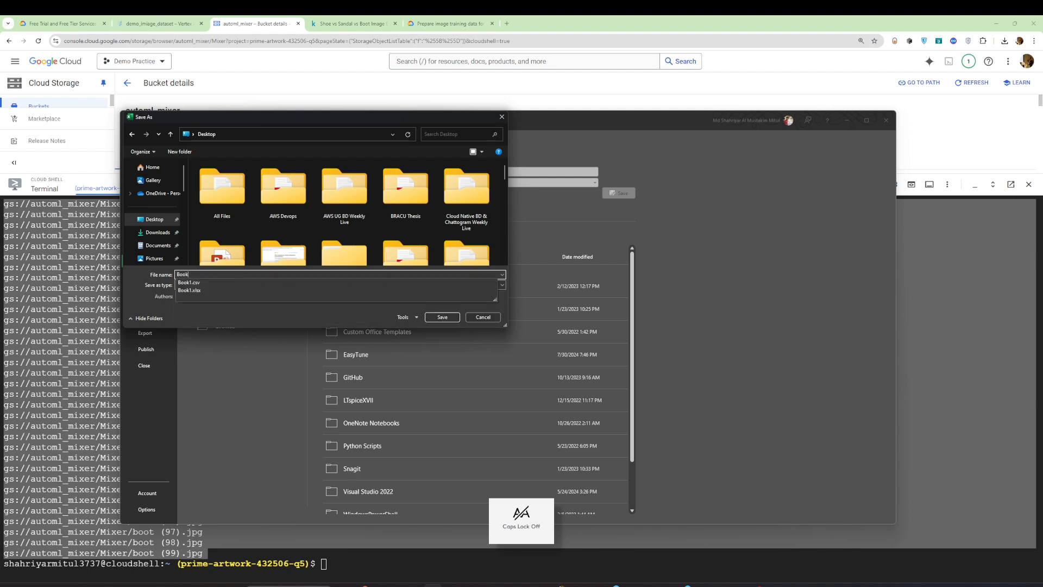
{"action": "type", "text": "2"}
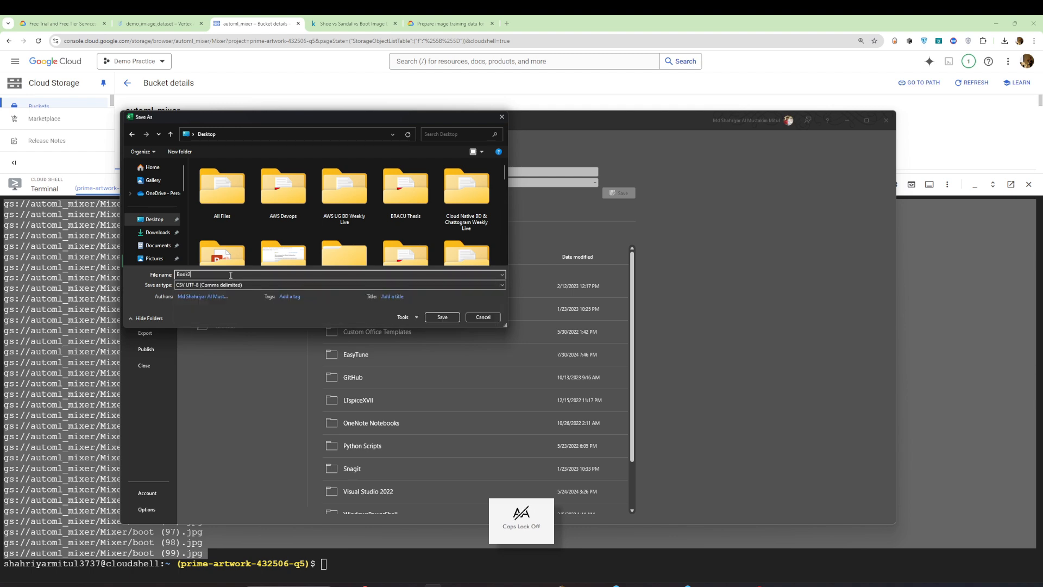
{"action": "left_click", "coordinate": [442, 318]}
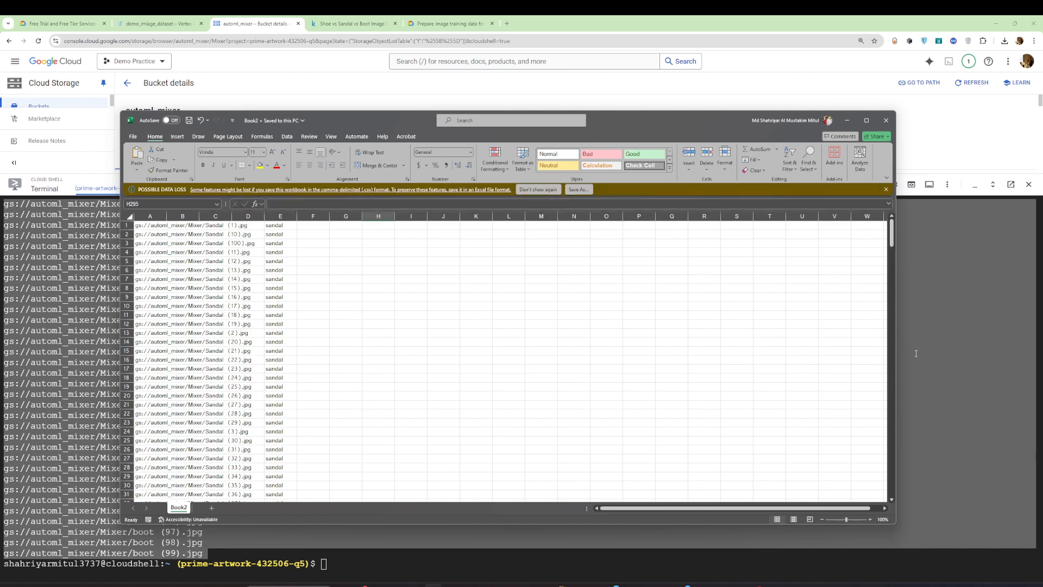
Close the Excel workbook and open the saved Book2.csv in Notepad.
{"action": "left_click", "coordinate": [343, 586]}
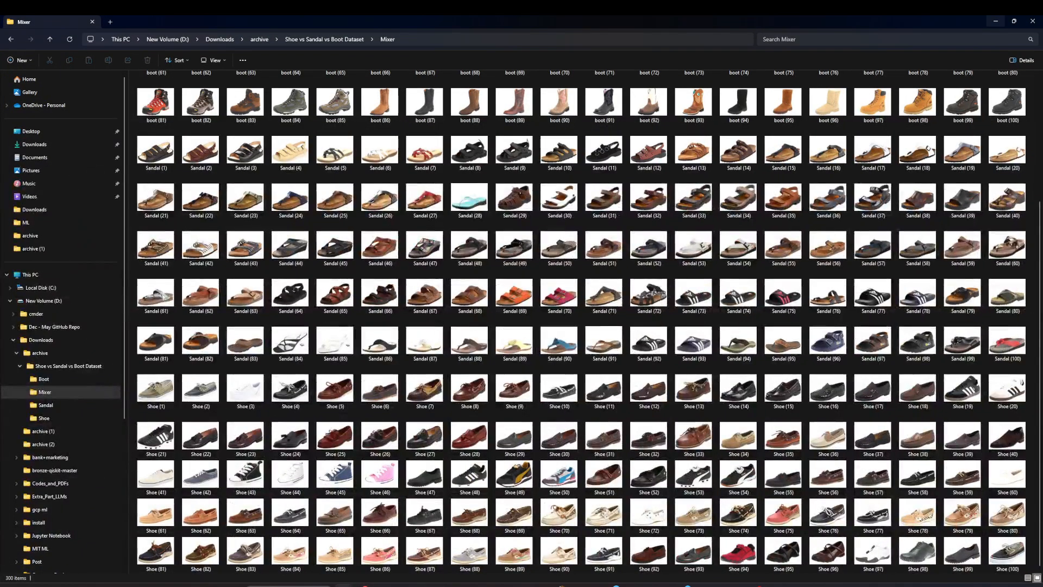
{"action": "left_click", "coordinate": [996, 22]}
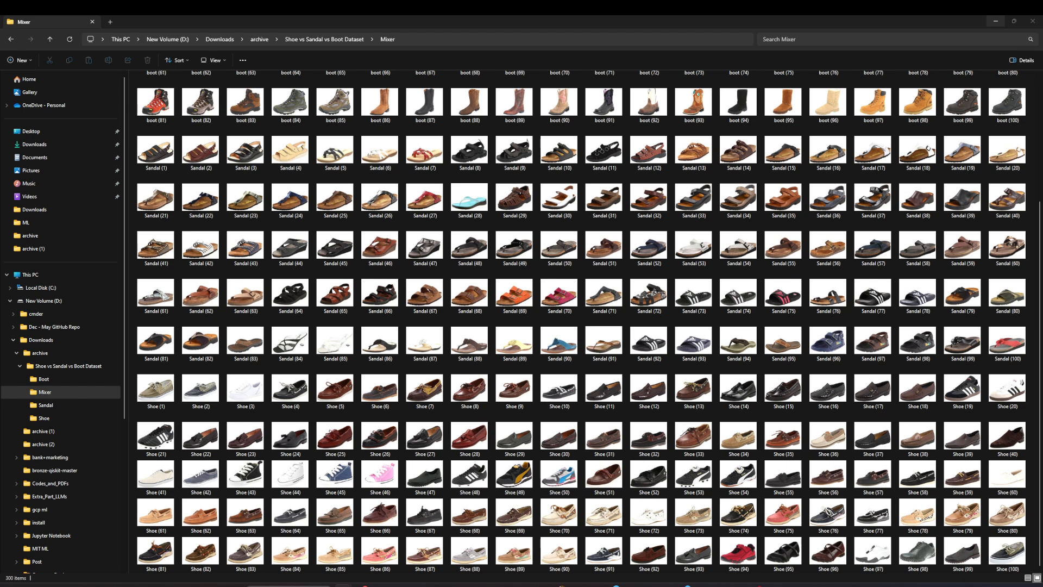
{"action": "key", "text": "alt+Tab"}
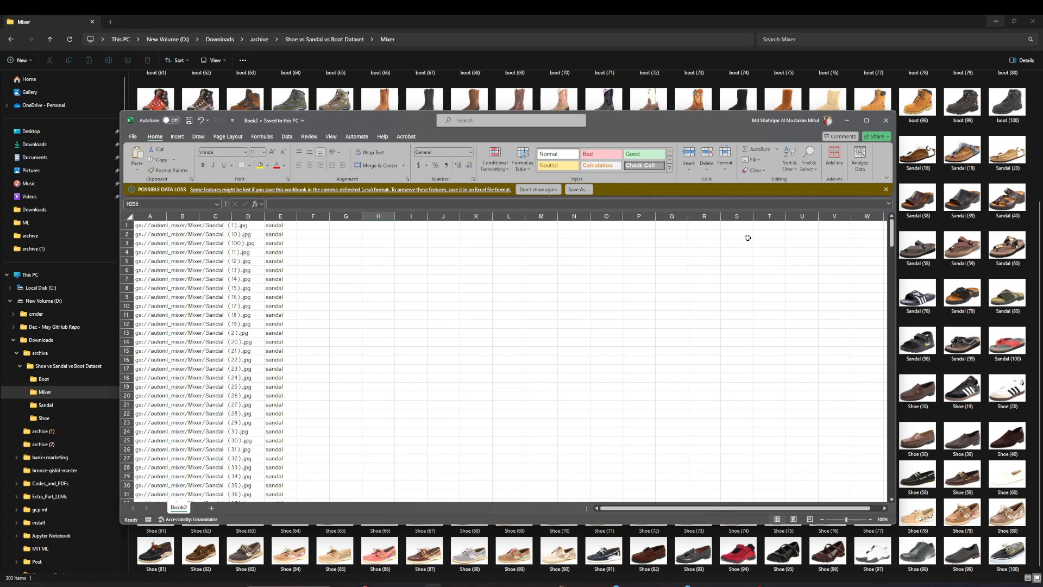
{"action": "left_click", "coordinate": [887, 122]}
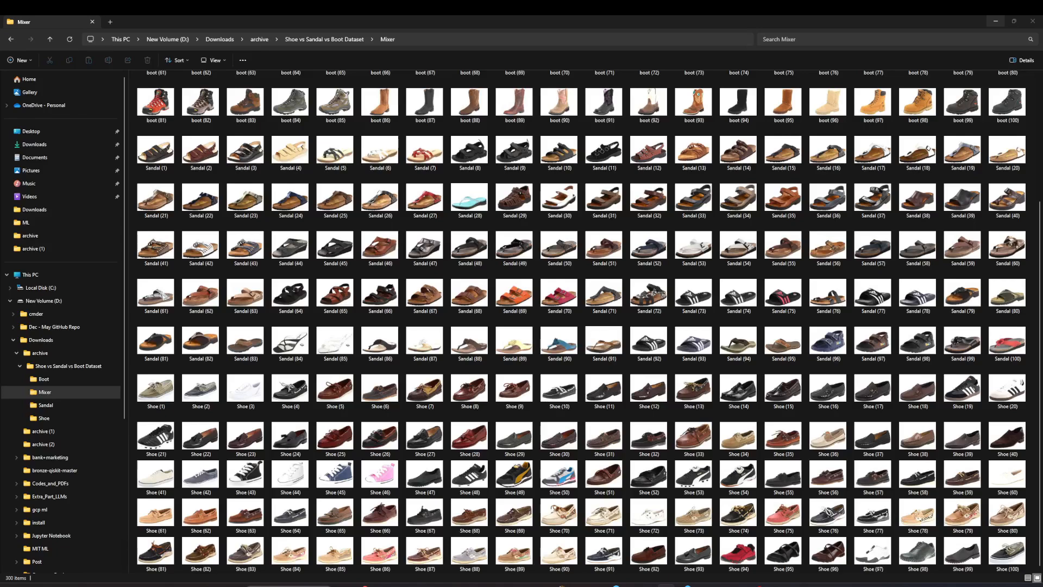
{"action": "left_click_drag", "start_coordinate": [1042, 103], "coordinate": [733, 133]}
{"action": "left_click", "coordinate": [786, 129]}
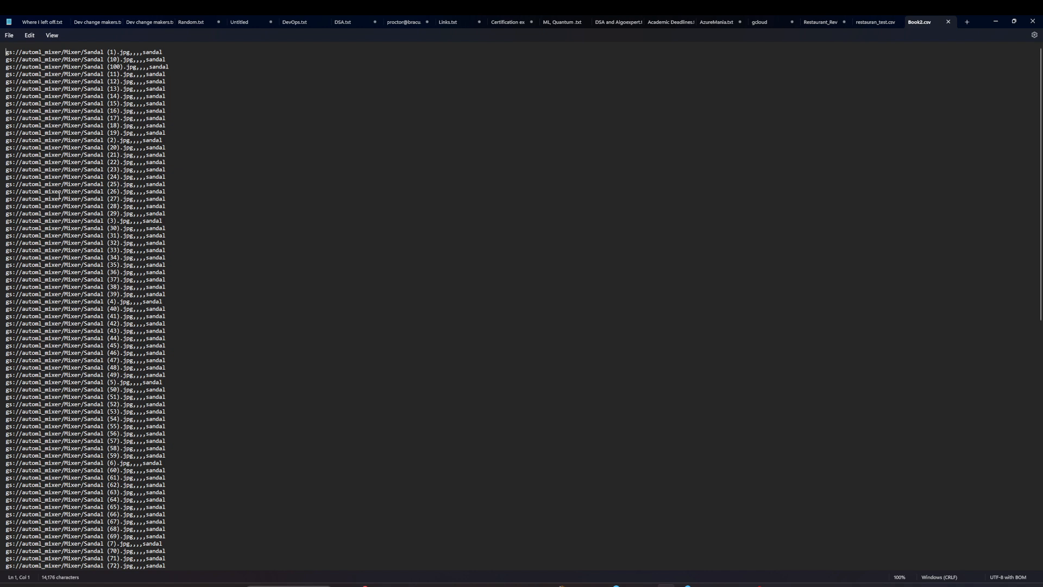
Replace every ",,,," with a single "," throughout Book2.csv and check the rows down to the end of the file.
{"action": "left_click", "coordinate": [308, 190]}
{"action": "key", "text": "ctrl+f"}
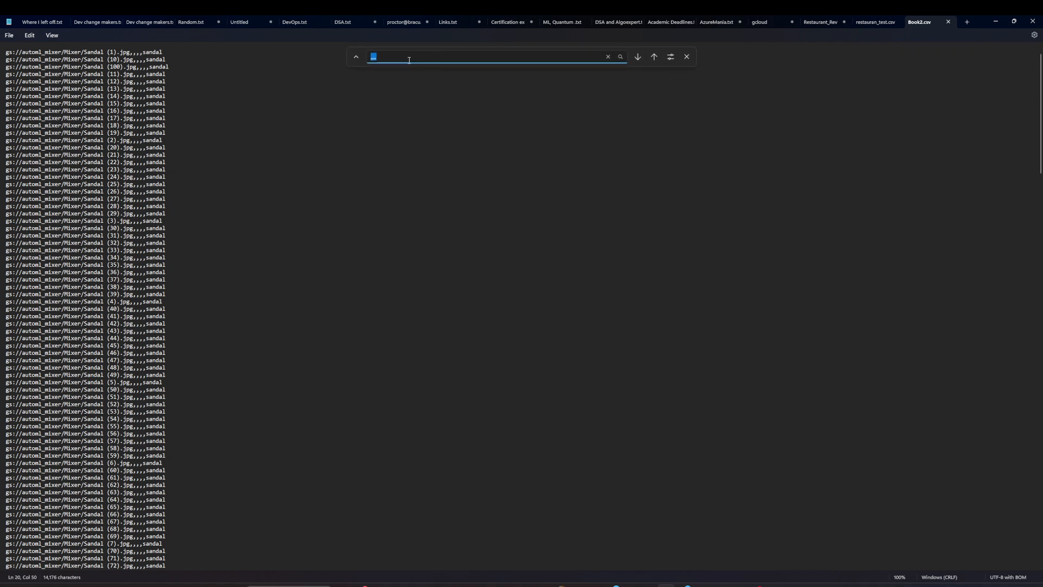
{"action": "left_click", "coordinate": [359, 61]}
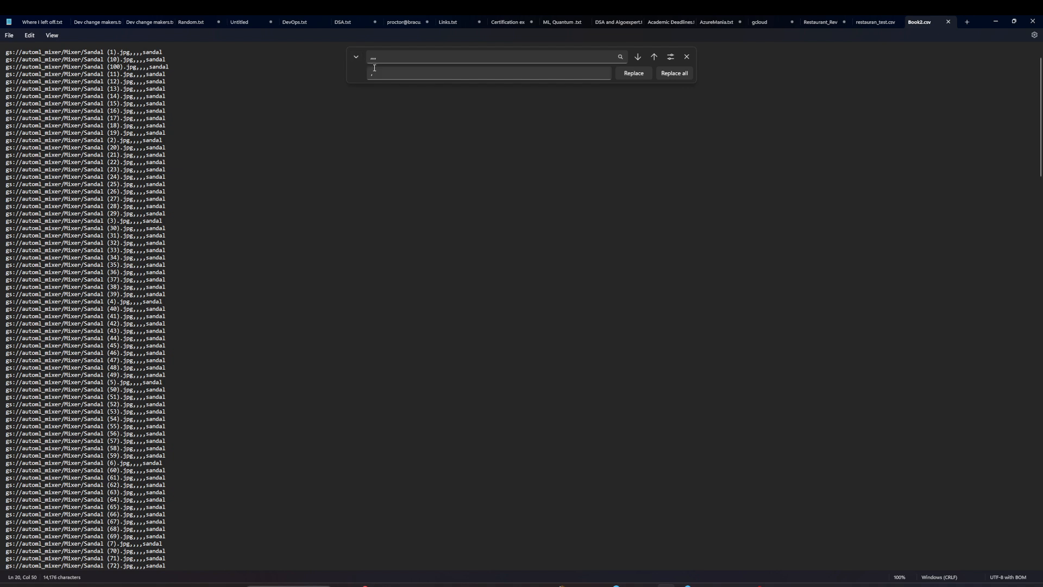
{"action": "left_click", "coordinate": [388, 59]}
{"action": "left_click_drag", "start_coordinate": [375, 58], "coordinate": [291, 58]}
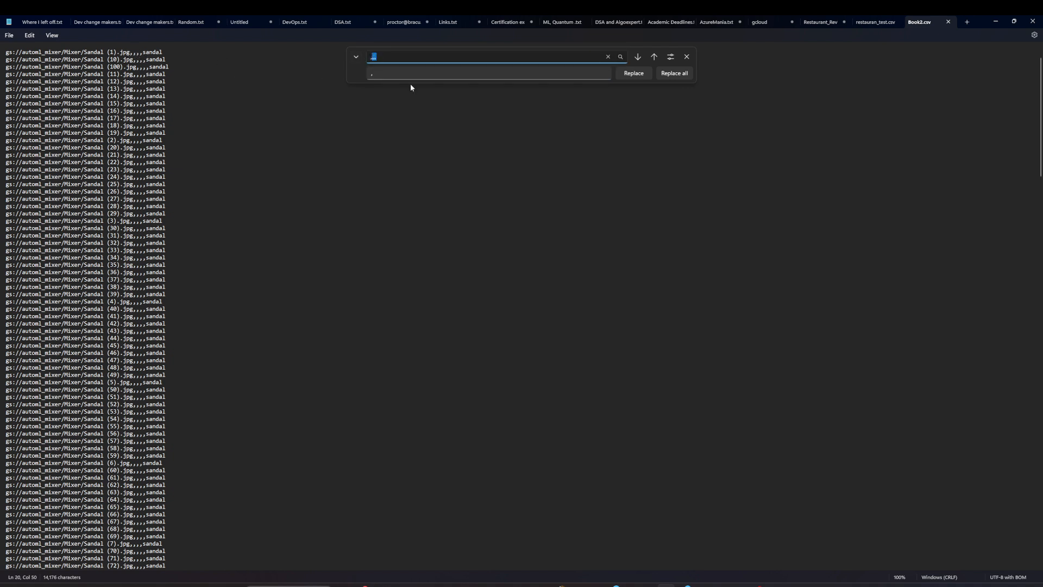
{"action": "left_click", "coordinate": [438, 75]}
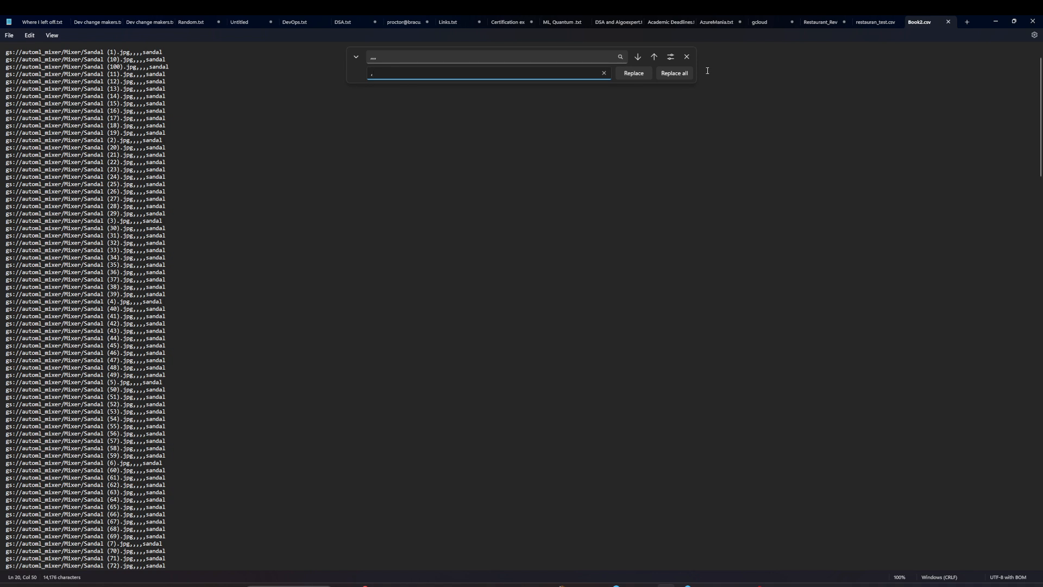
{"action": "left_click", "coordinate": [673, 74]}
{"action": "left_click", "coordinate": [163, 101]}
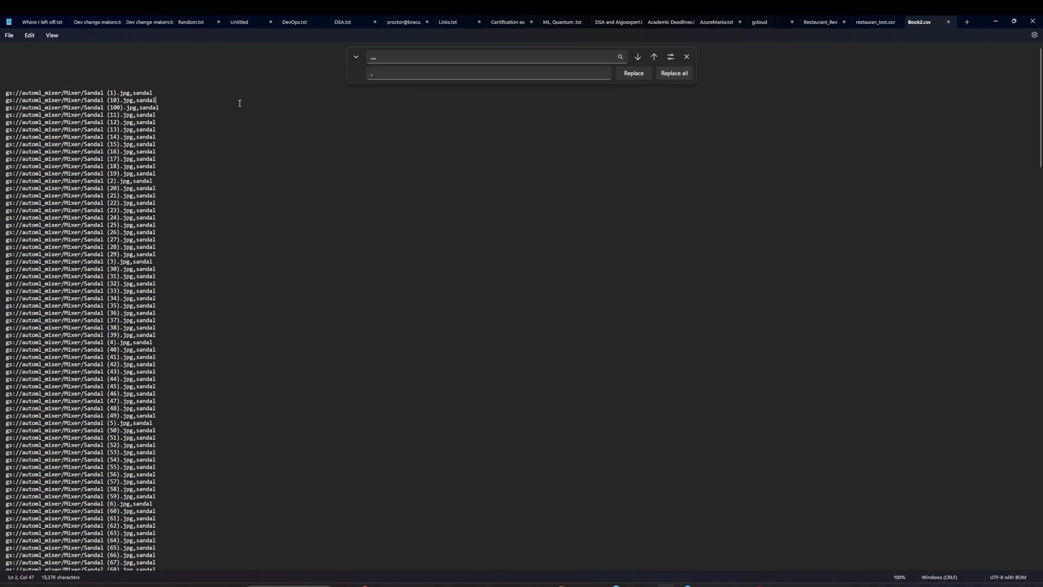
{"action": "left_click", "coordinate": [690, 58]}
{"action": "left_click", "coordinate": [689, 57]}
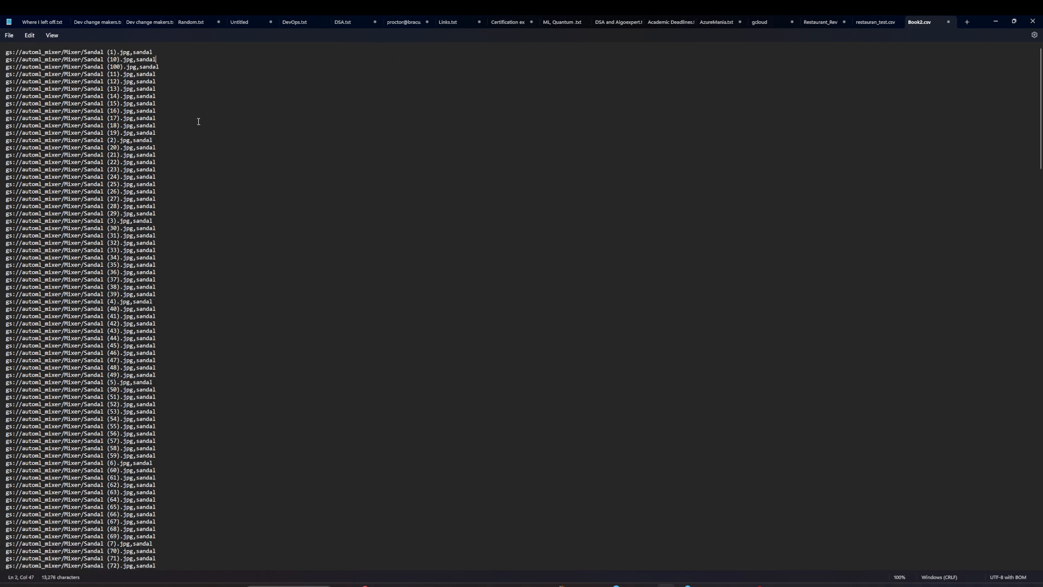
{"action": "scroll", "coordinate": [143, 250], "scroll_direction": "down", "scroll_amount": 20}
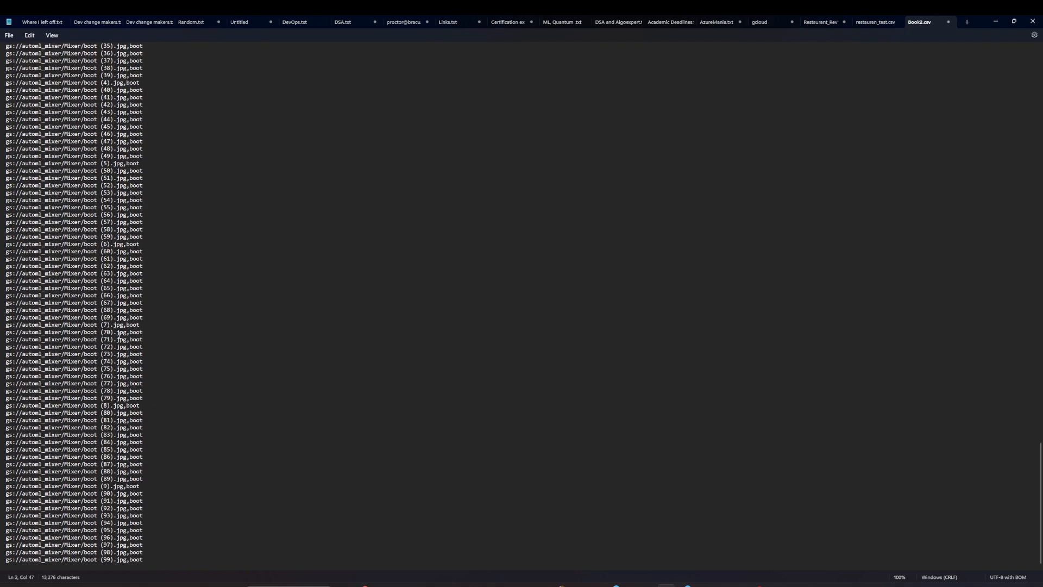
{"action": "scroll", "coordinate": [119, 336], "scroll_direction": "up", "scroll_amount": 20}
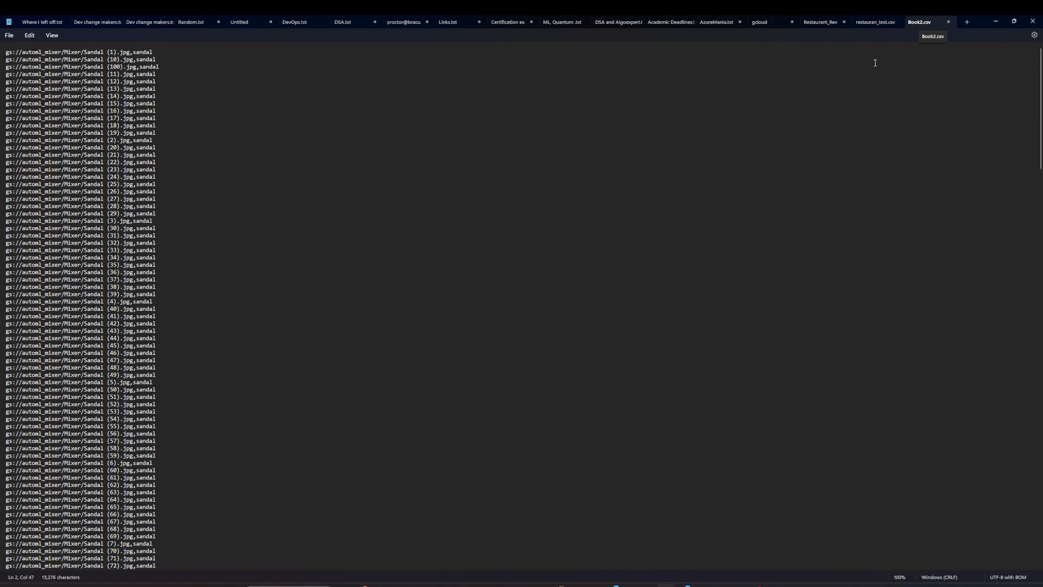
{"action": "left_click", "coordinate": [251, 272]}
Switch back to the automl_mixer bucket page in the browser and shrink the Cloud Shell terminal to expose the object list.
{"action": "left_click", "coordinate": [993, 23]}
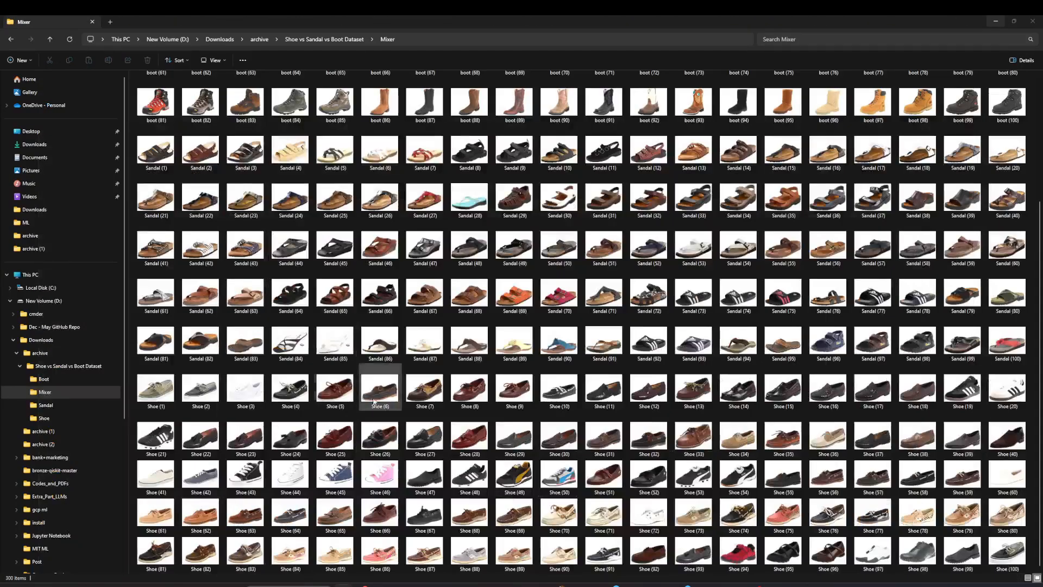
{"action": "left_click", "coordinate": [559, 586]}
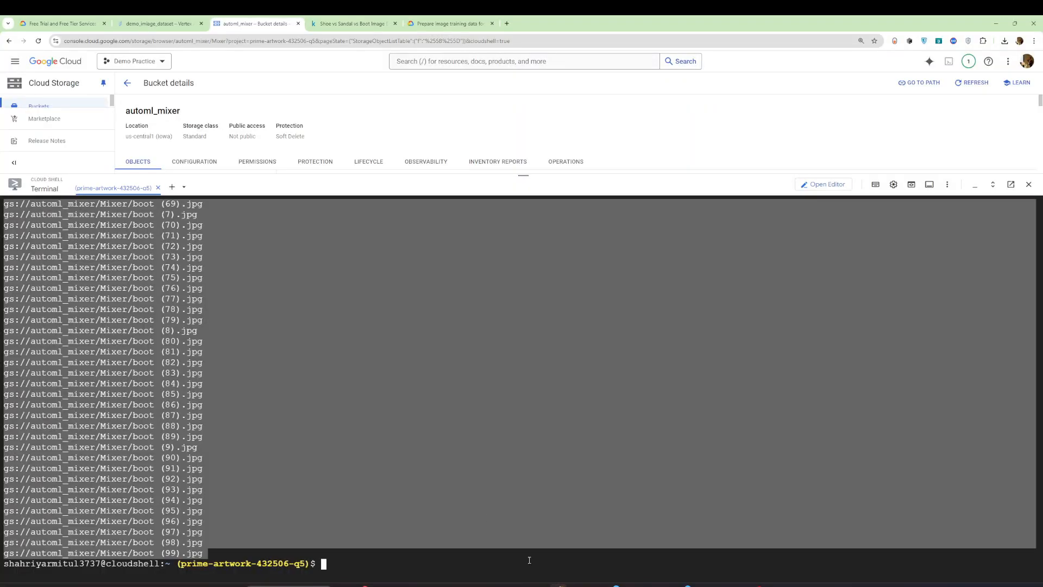
{"action": "left_click_drag", "start_coordinate": [523, 175], "coordinate": [474, 466]}
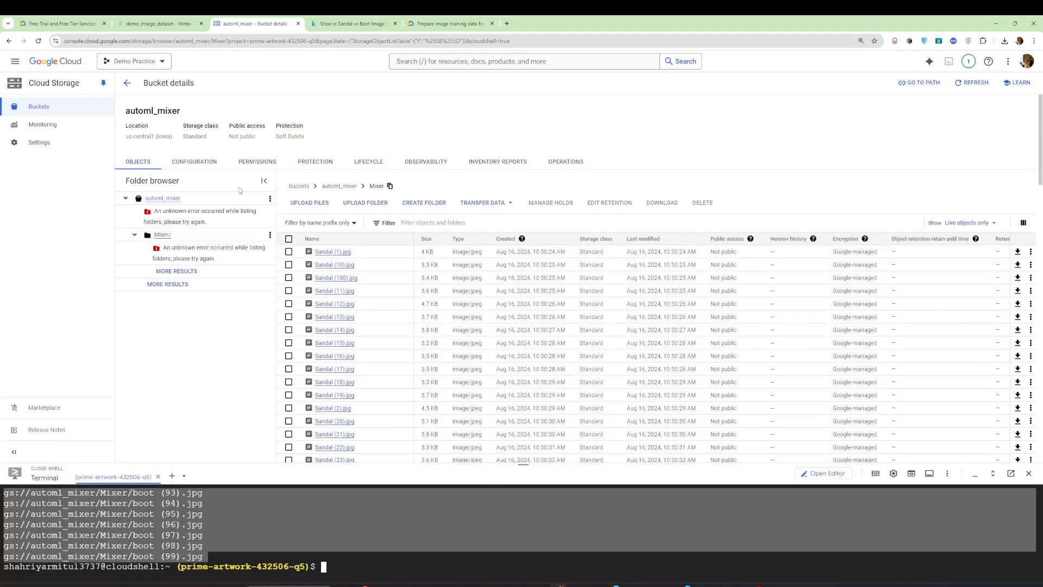
Inspect the object details of Mixer.csv and final.csv and the Mixer folder's contents, then return to the automl_mixer bucket's root.
{"action": "left_click", "coordinate": [126, 83]}
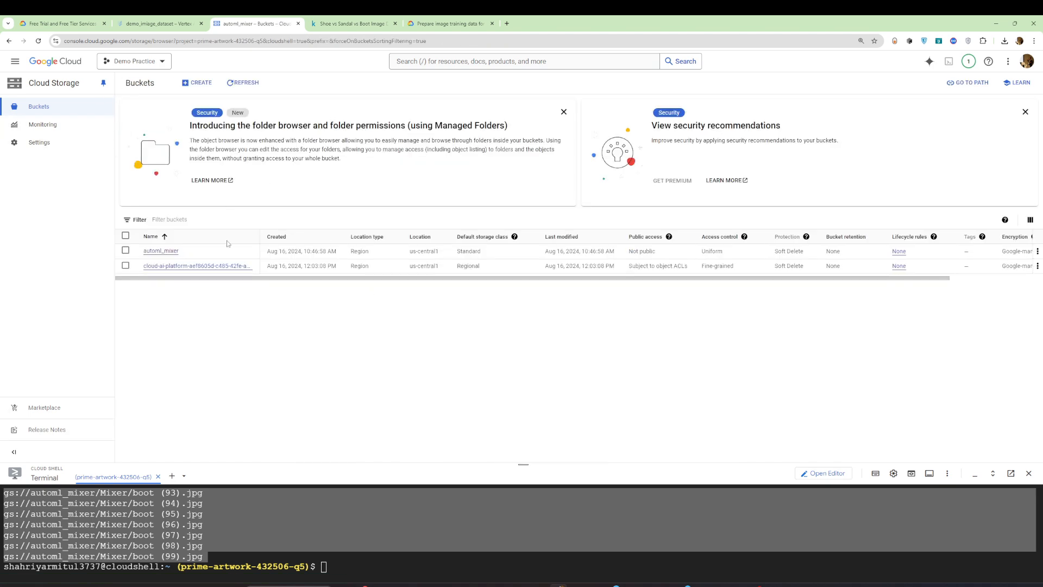
{"action": "left_click", "coordinate": [160, 251]}
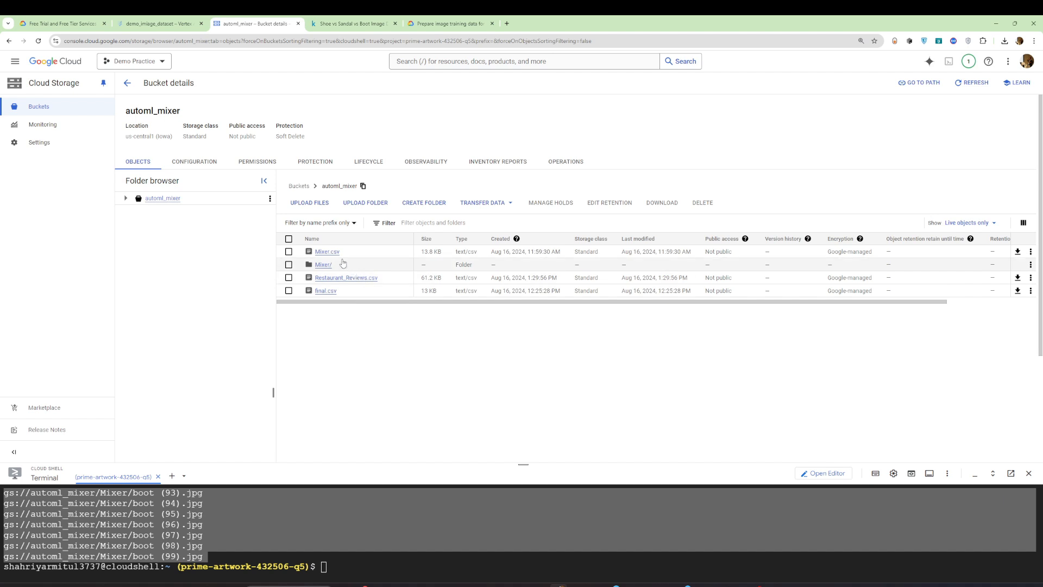
{"action": "left_click", "coordinate": [326, 253]}
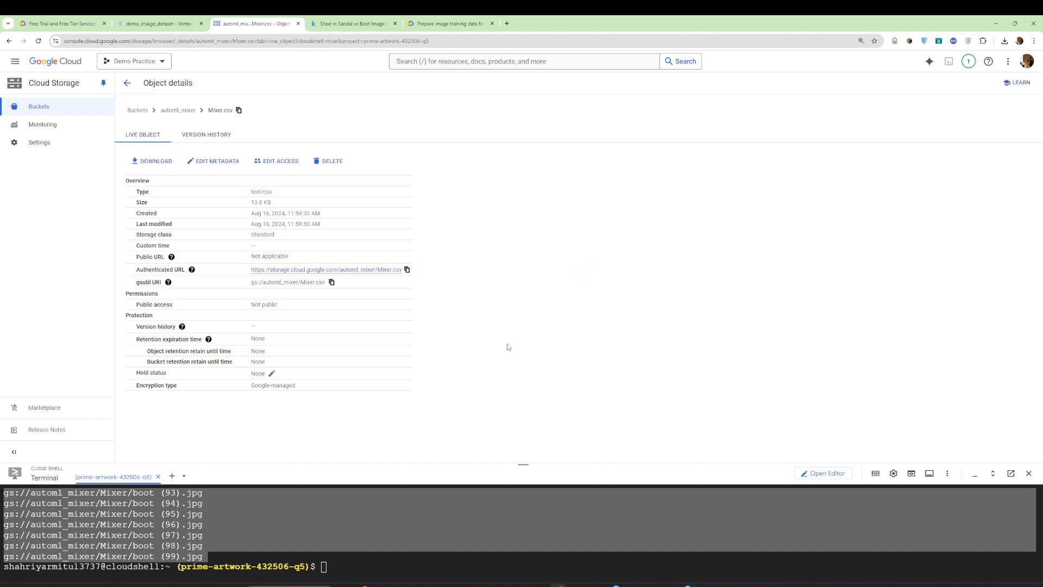
{"action": "left_click", "coordinate": [204, 136]}
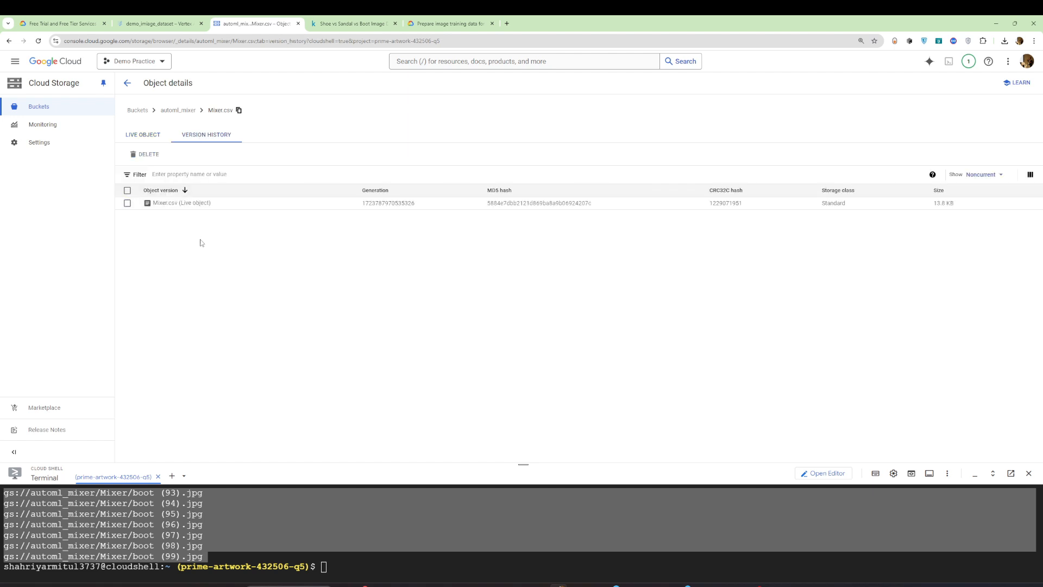
{"action": "left_click", "coordinate": [144, 136]}
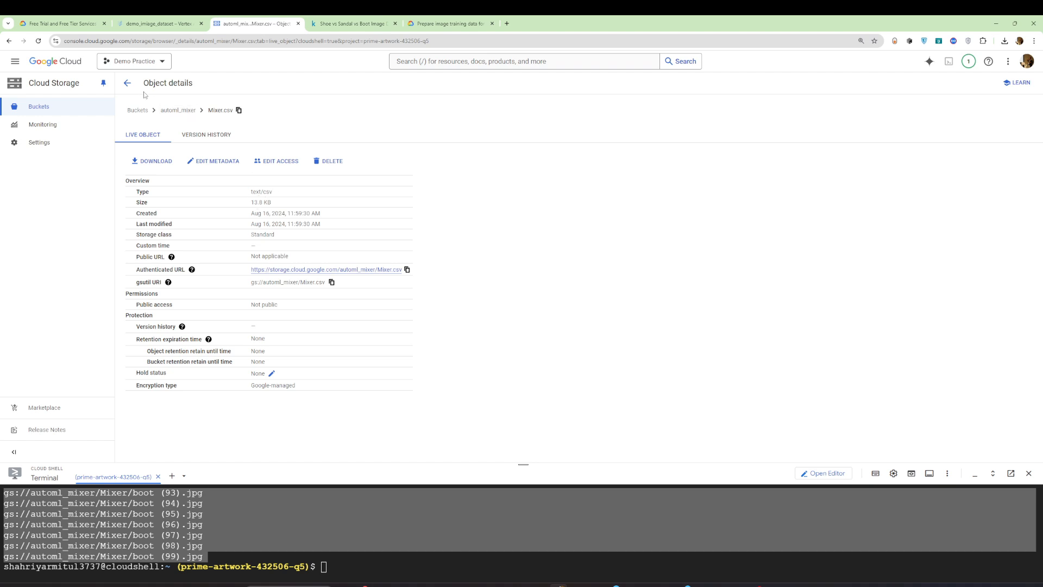
{"action": "left_click", "coordinate": [128, 85]}
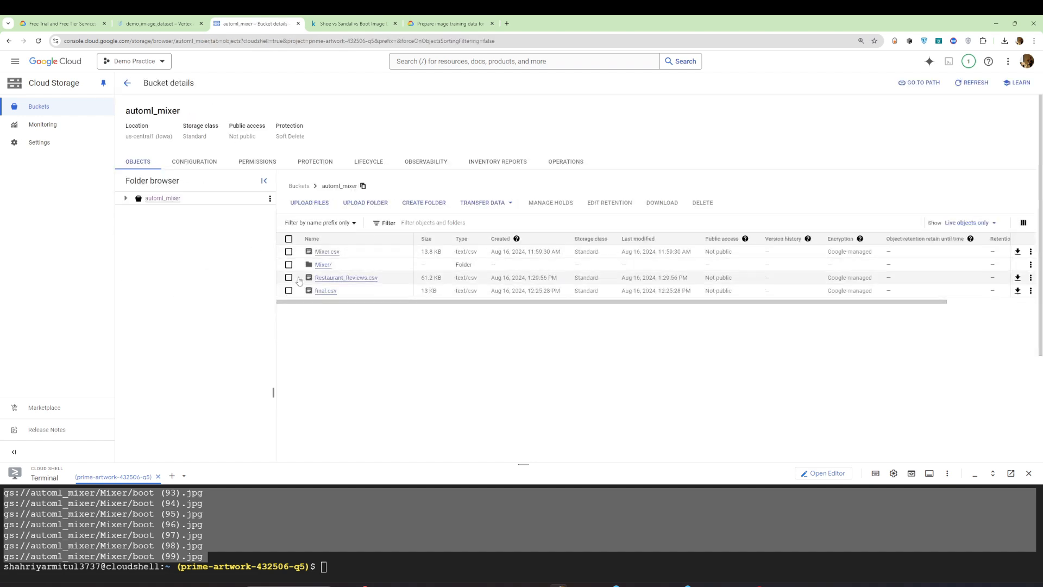
{"action": "left_click", "coordinate": [325, 291]}
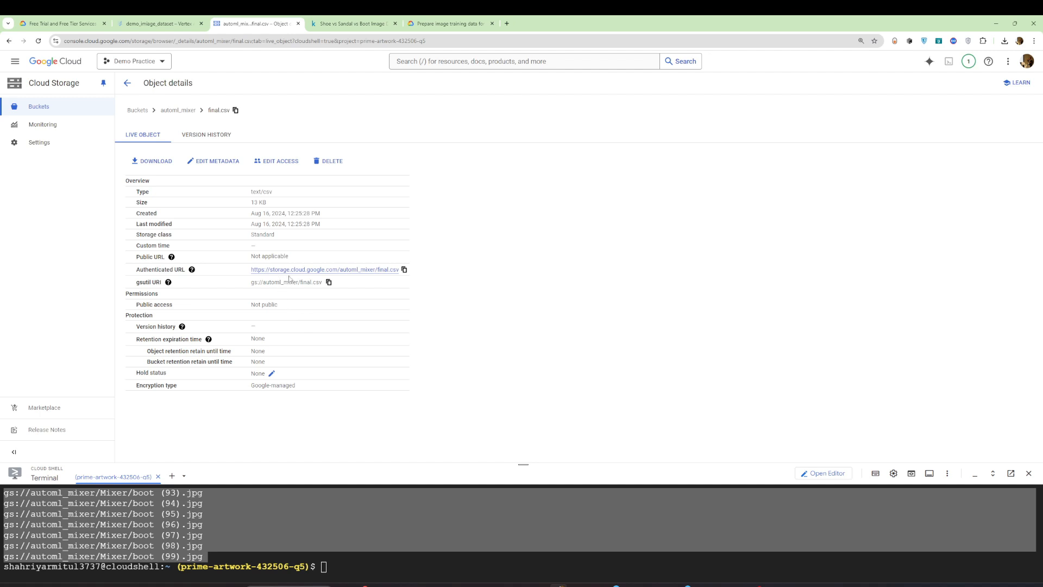
{"action": "left_click", "coordinate": [127, 82]}
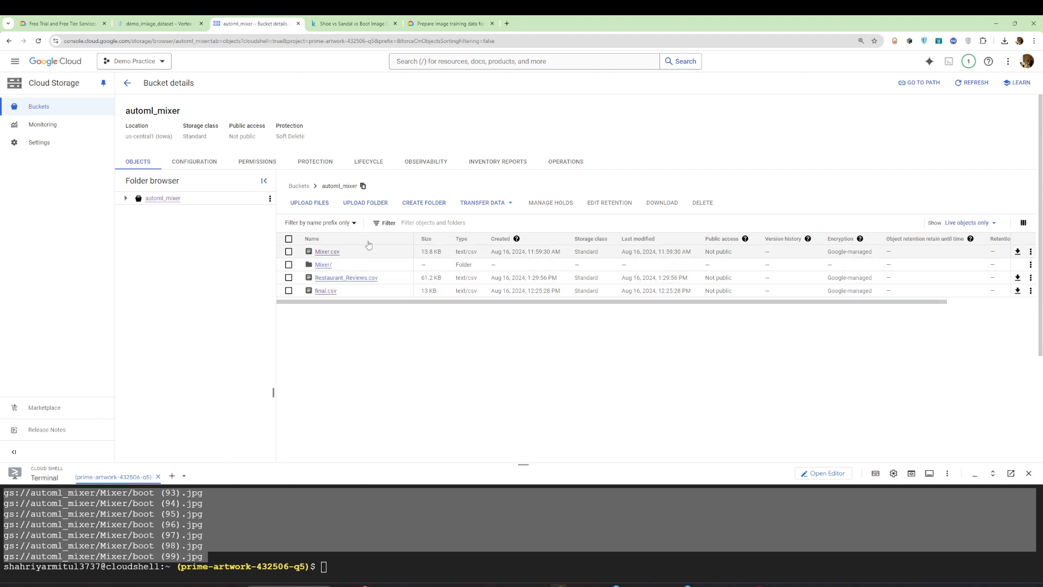
{"action": "left_click", "coordinate": [330, 264]}
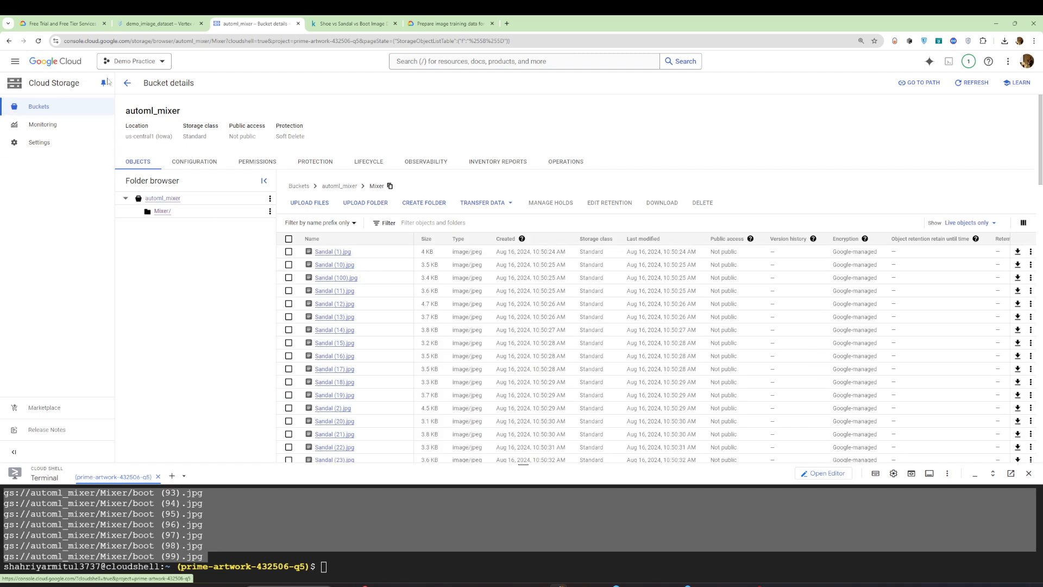
{"action": "left_click", "coordinate": [163, 198]}
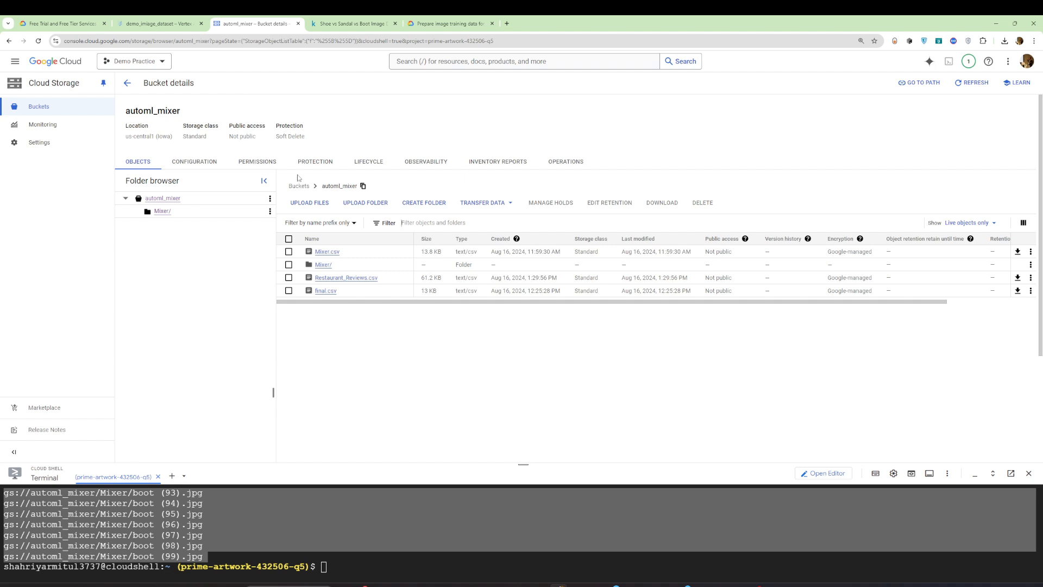
Upload the Book2 CSV file from the Desktop to the root of the automl_mixer bucket.
{"action": "left_click", "coordinate": [307, 206]}
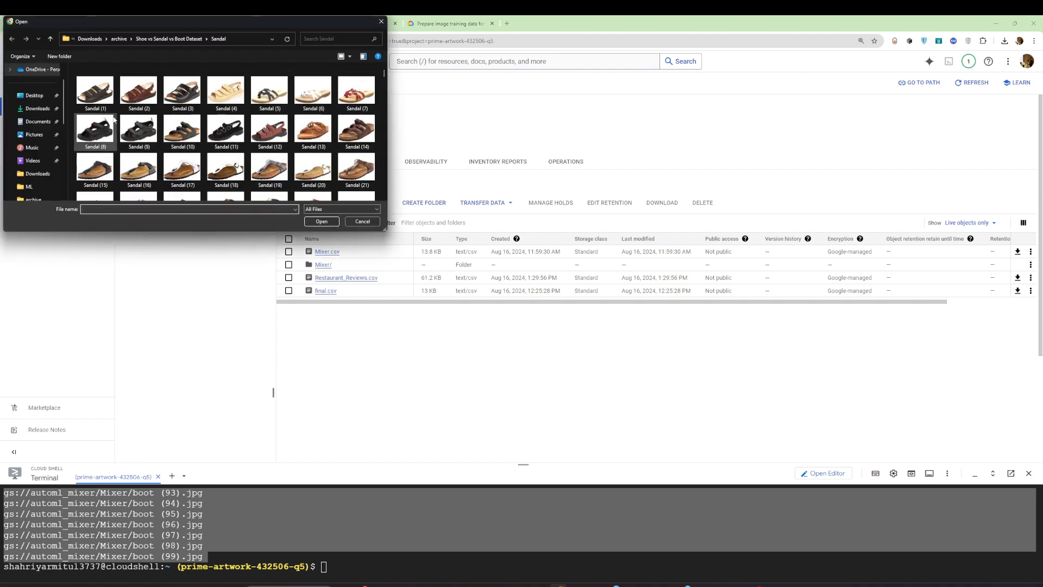
{"action": "left_click", "coordinate": [35, 95]}
{"action": "scroll", "coordinate": [212, 140], "scroll_direction": "down", "scroll_amount": 8}
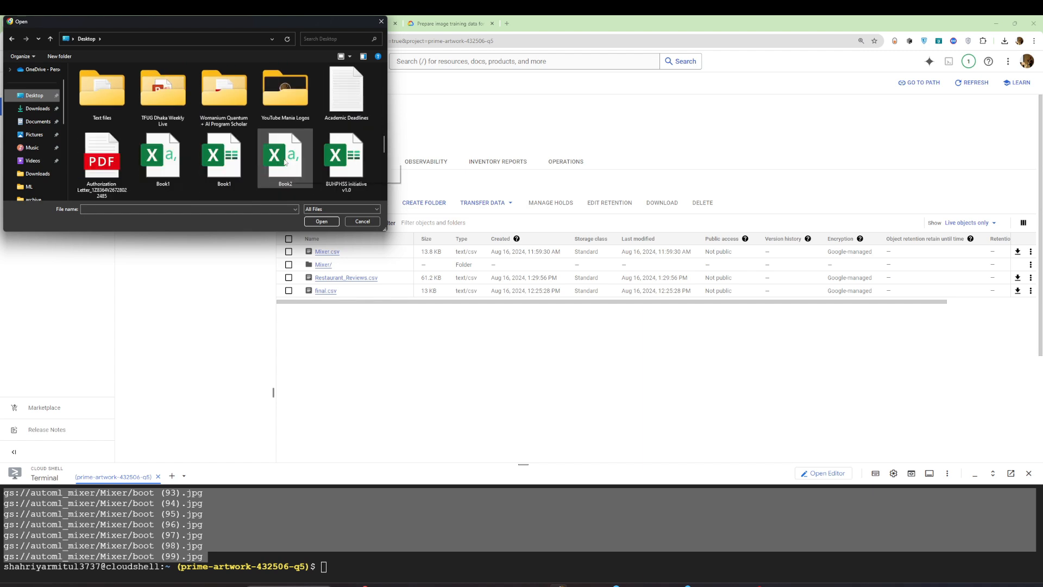
{"action": "left_click", "coordinate": [288, 152]}
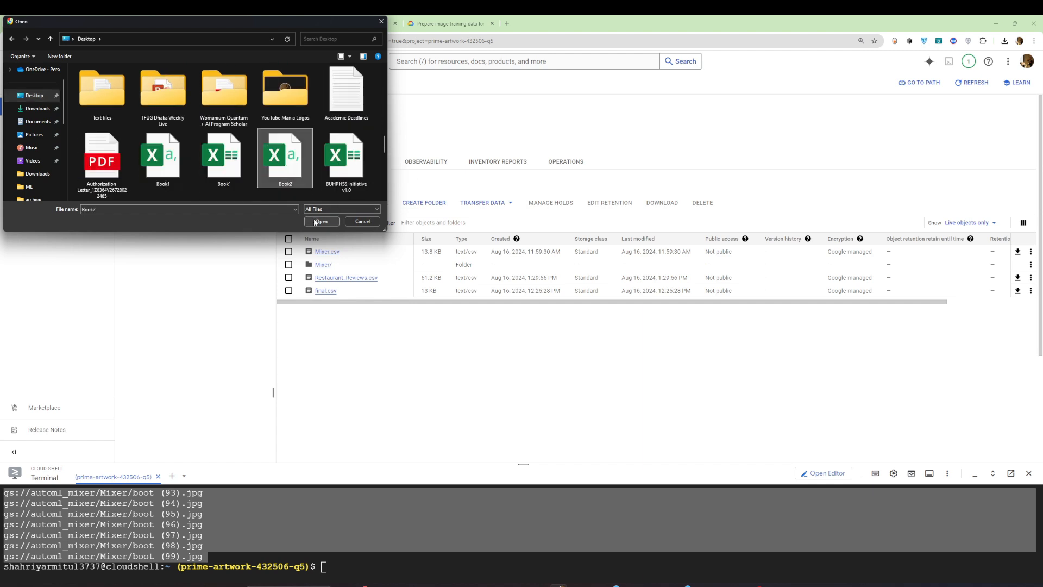
{"action": "left_click", "coordinate": [319, 222]}
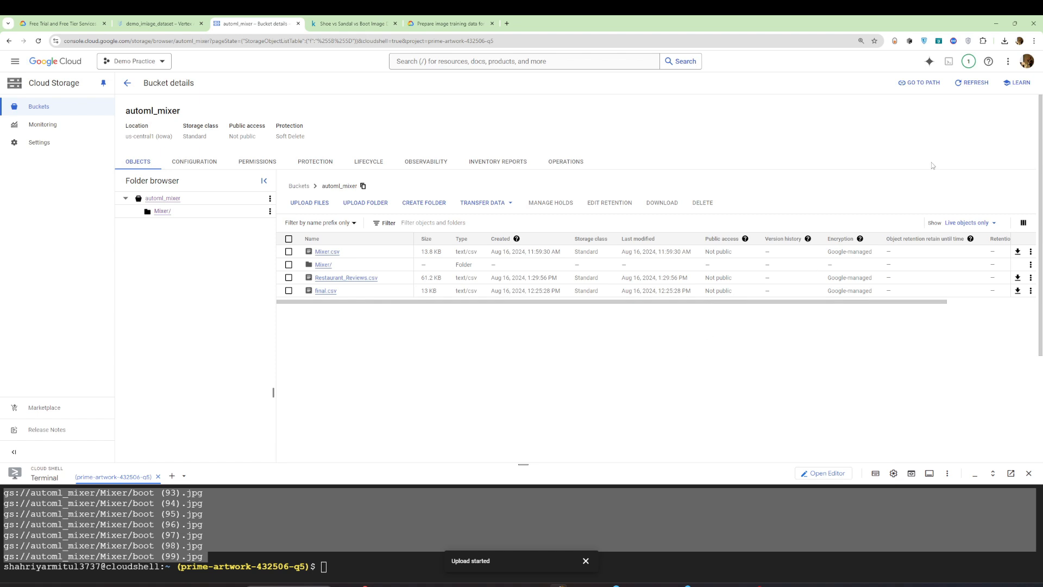
Reopen the automl_mixer bucket to check its object list for Book2.csv, then return to the buckets overview.
{"action": "mouse_move", "coordinate": [1015, 22]}
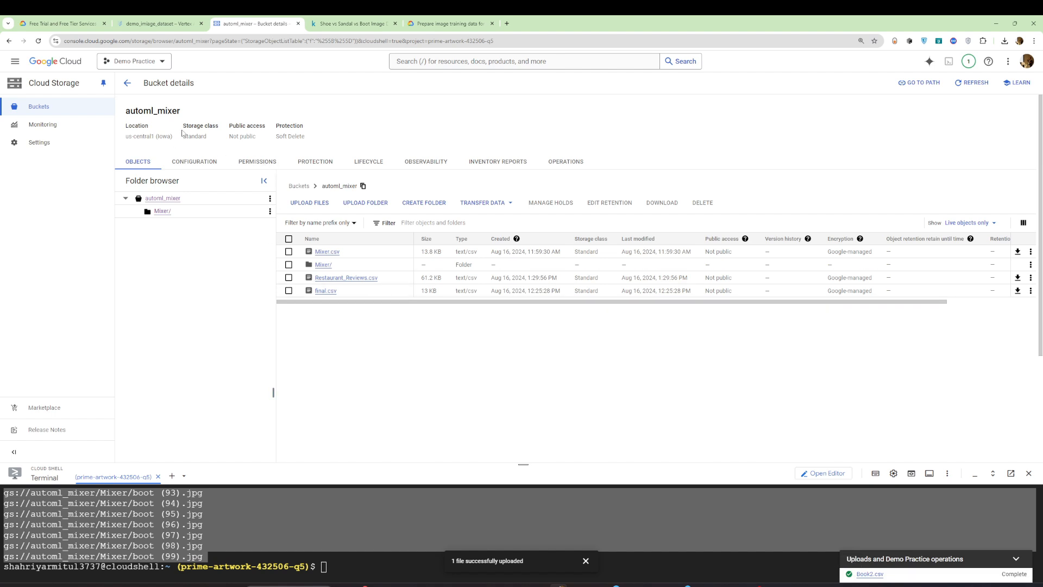
{"action": "left_click", "coordinate": [127, 83]}
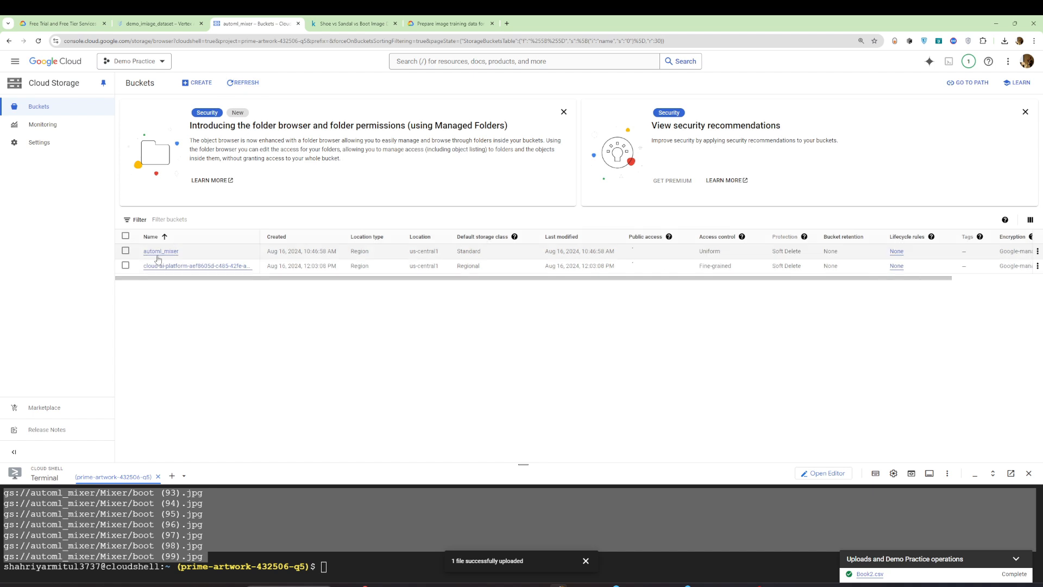
{"action": "left_click", "coordinate": [161, 251]}
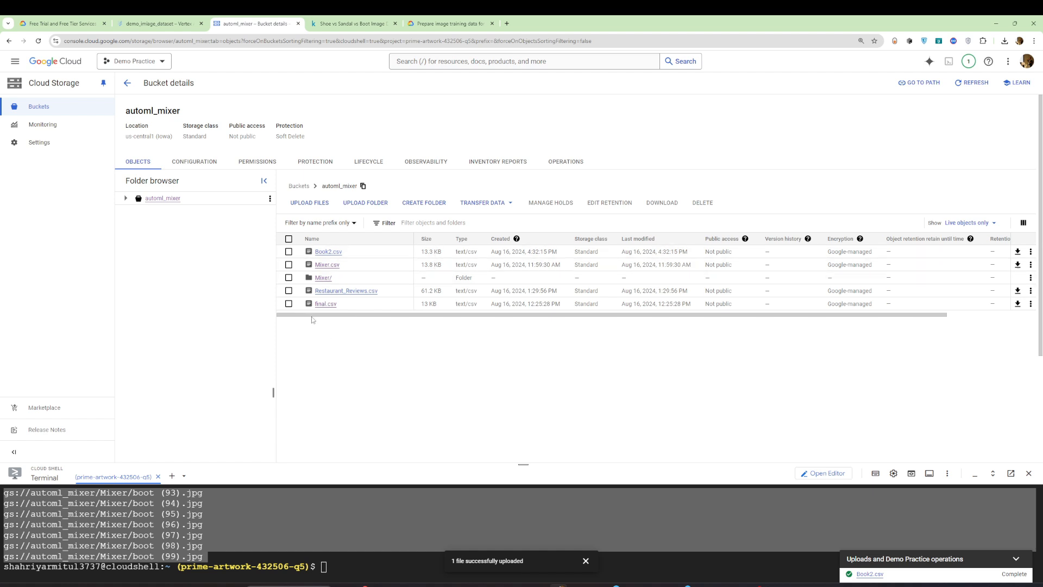
{"action": "left_click", "coordinate": [127, 83]}
Switch back to the Vertex AI dataset import page and choose automl_mixer/Book2.csv as the Cloud Storage import file.
{"action": "left_click", "coordinate": [193, 25]}
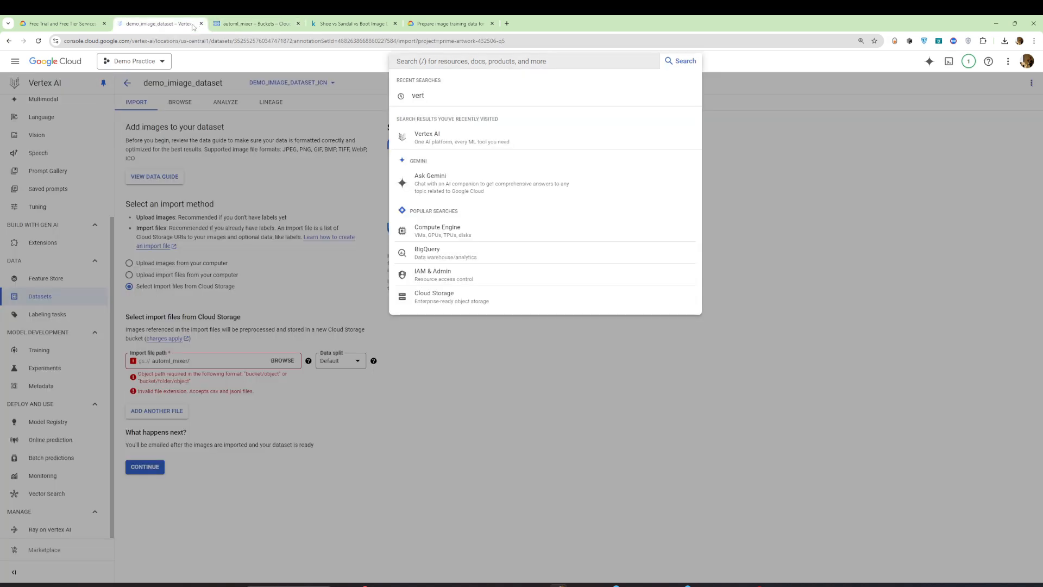
{"action": "left_click", "coordinate": [310, 324]}
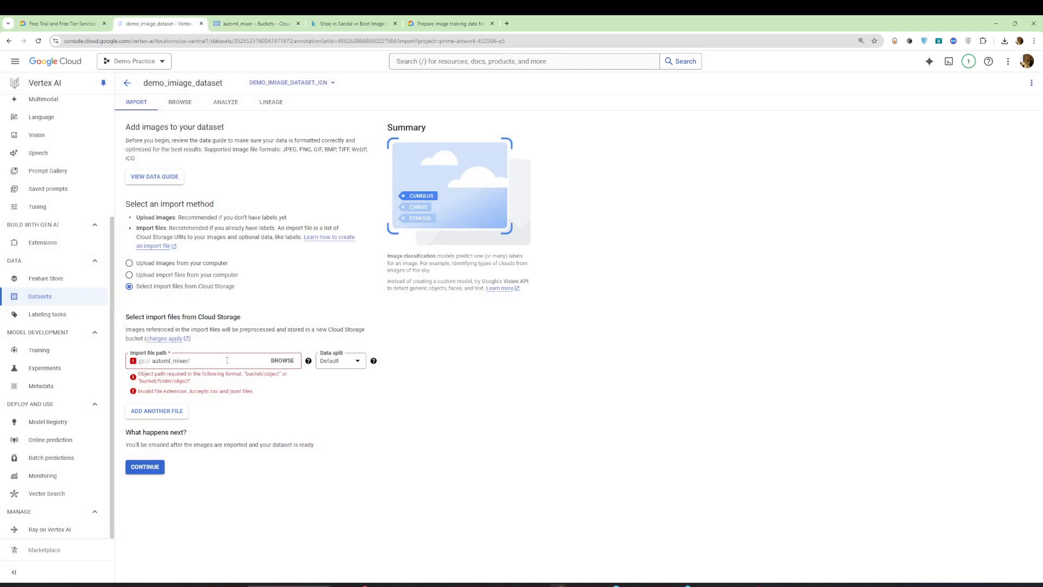
{"action": "left_click", "coordinate": [282, 361]}
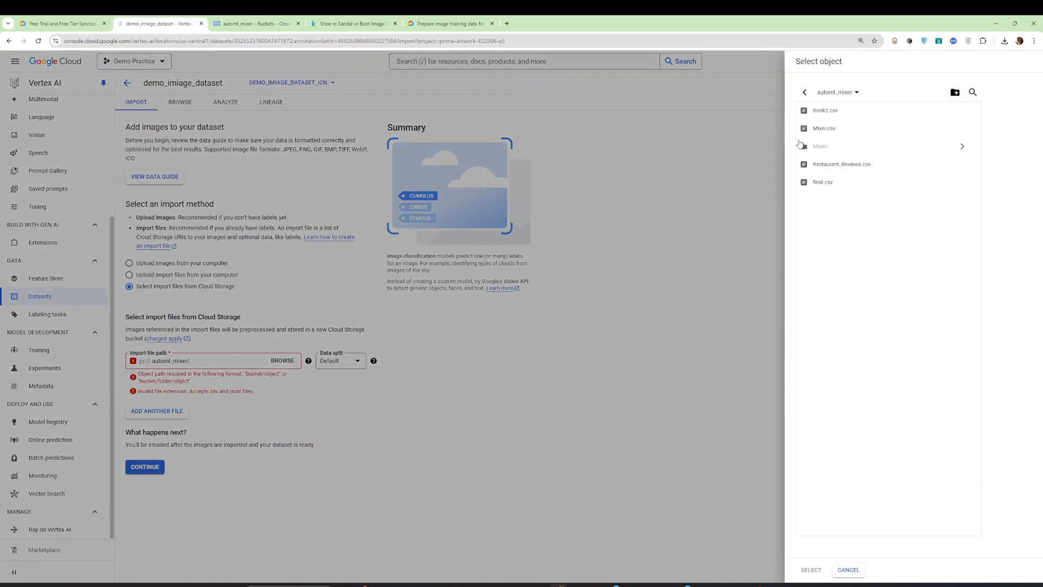
{"action": "left_click", "coordinate": [827, 113]}
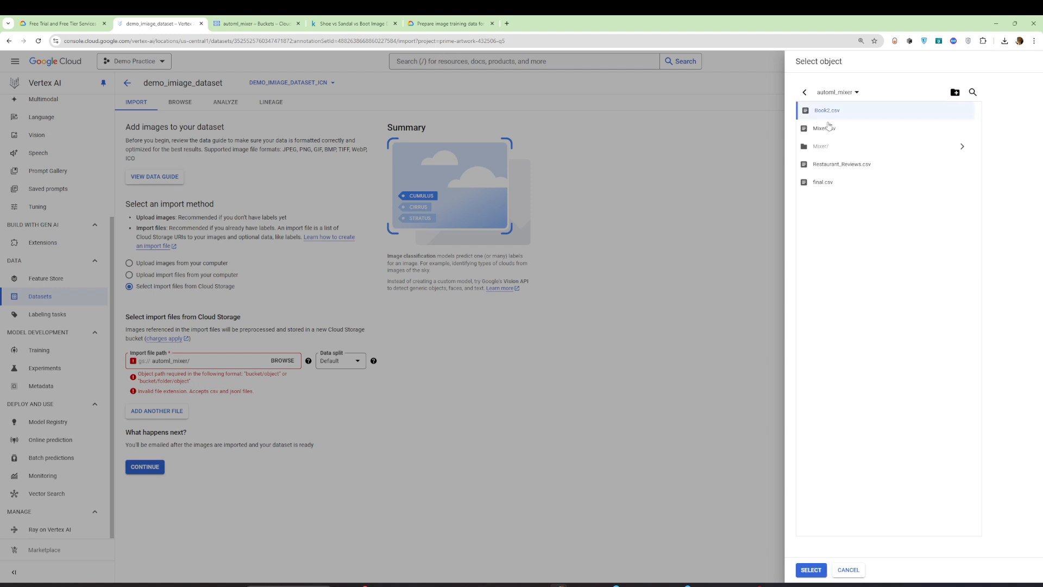
{"action": "left_click", "coordinate": [811, 569]}
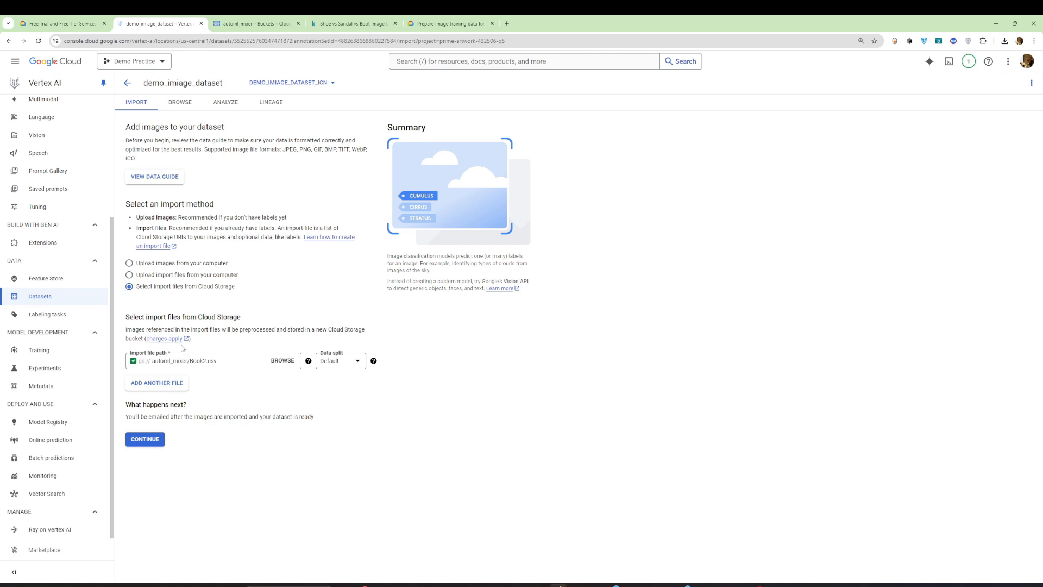
Review the image path and label pairs of Book2.csv in Notepad from the sandal to the shoe rows, then return to the browser.
{"action": "left_click", "coordinate": [666, 585]}
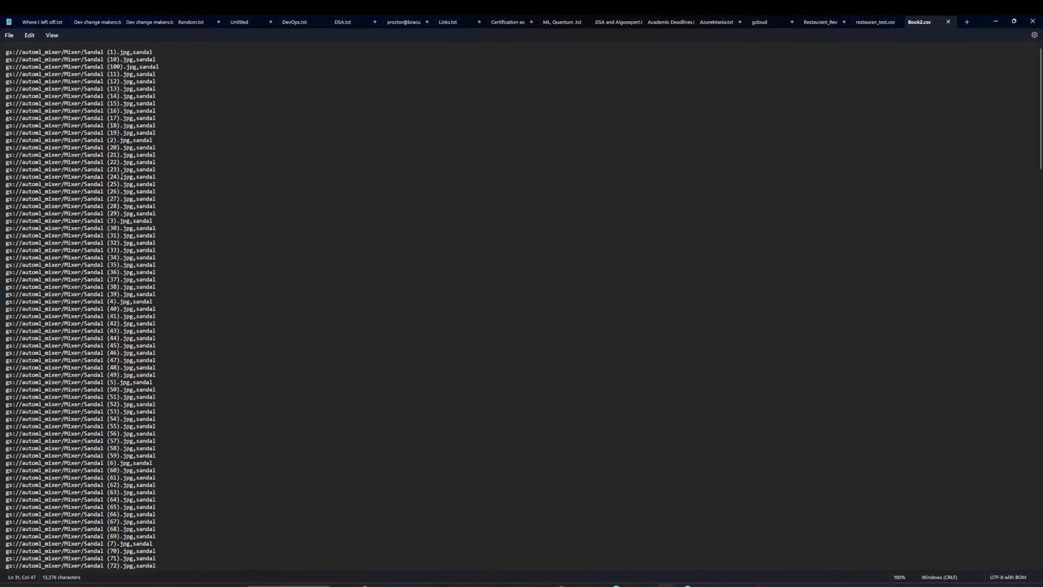
{"action": "left_click_drag", "start_coordinate": [130, 52], "coordinate": [2, 53]}
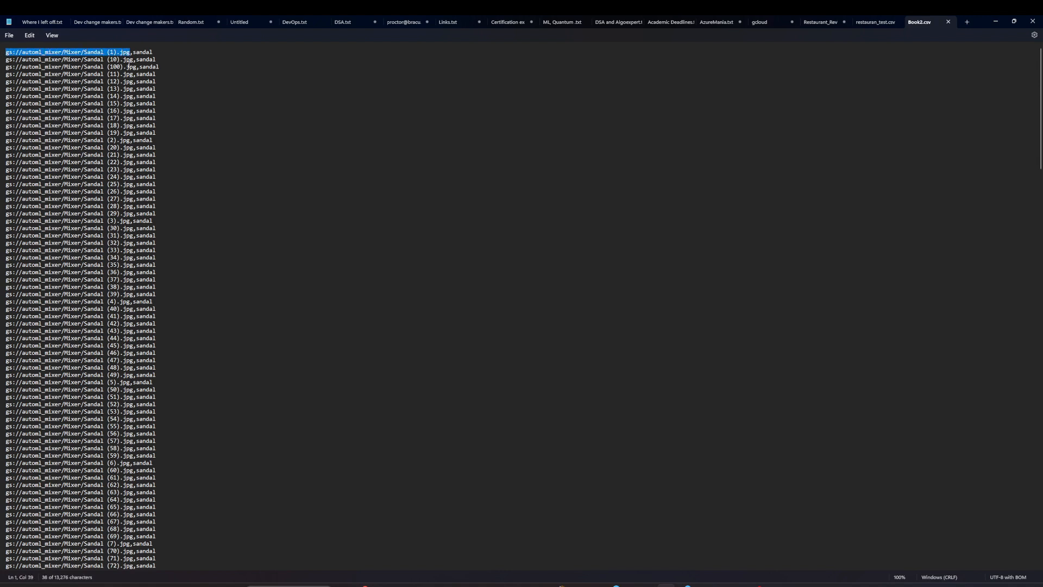
{"action": "left_click_drag", "start_coordinate": [133, 52], "coordinate": [156, 55]}
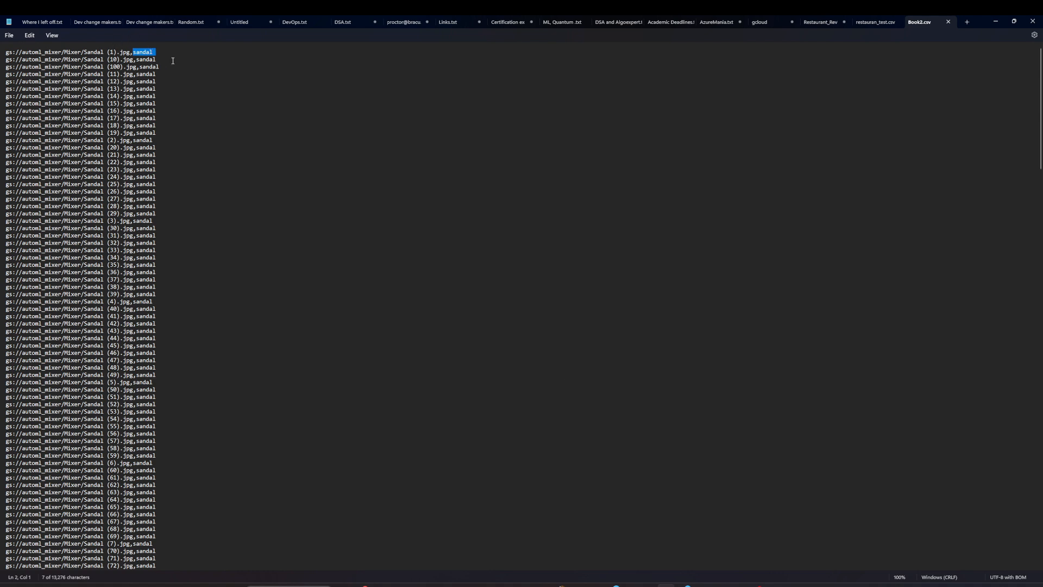
{"action": "scroll", "coordinate": [105, 381], "scroll_direction": "down", "scroll_amount": 20}
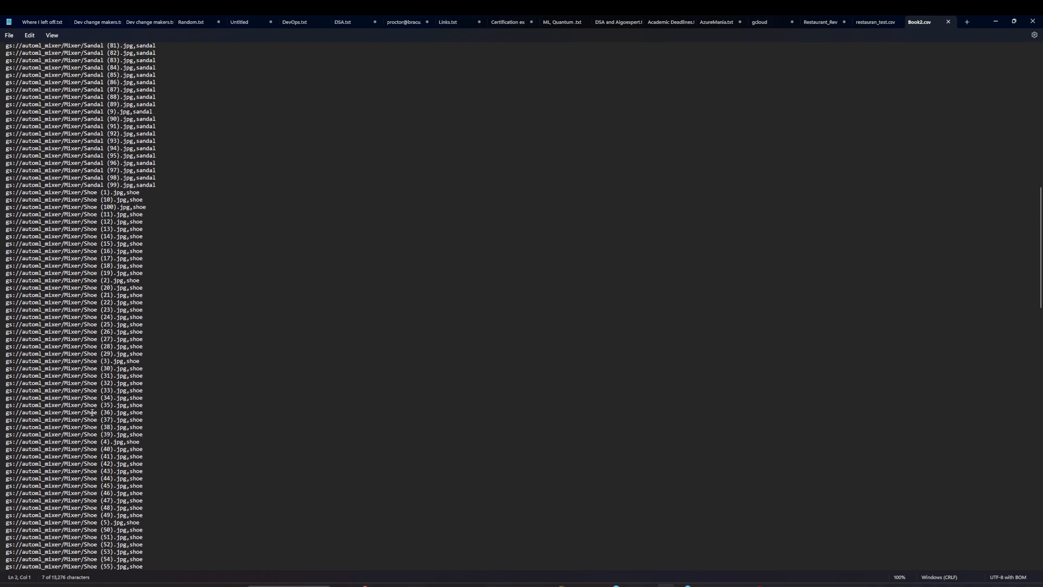
{"action": "left_click_drag", "start_coordinate": [58, 392], "coordinate": [110, 391]}
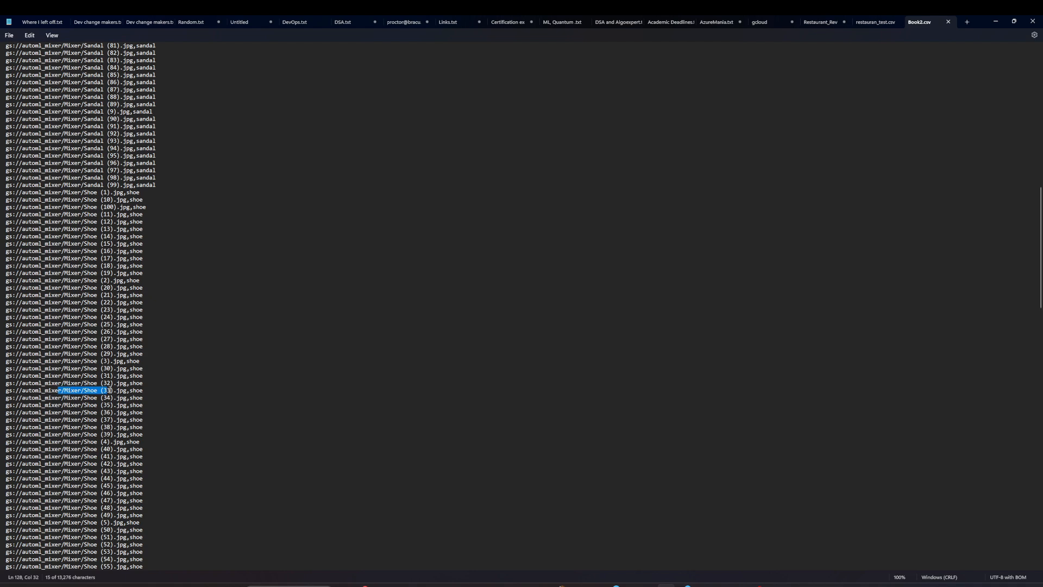
{"action": "left_click", "coordinate": [996, 21]}
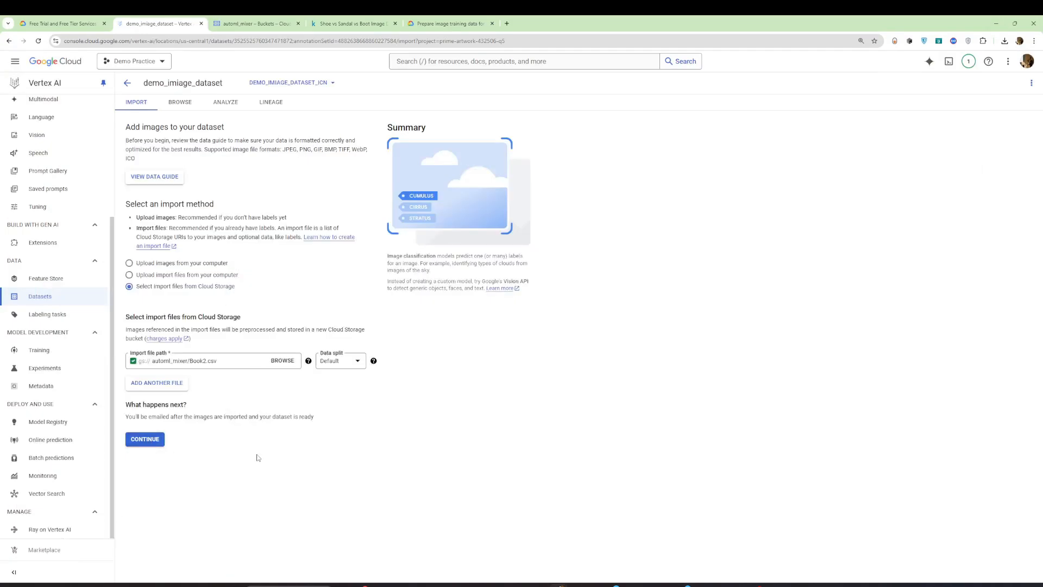
Start the image import from Book2.csv and return to the Vertex AI datasets list.
{"action": "left_click", "coordinate": [144, 439]}
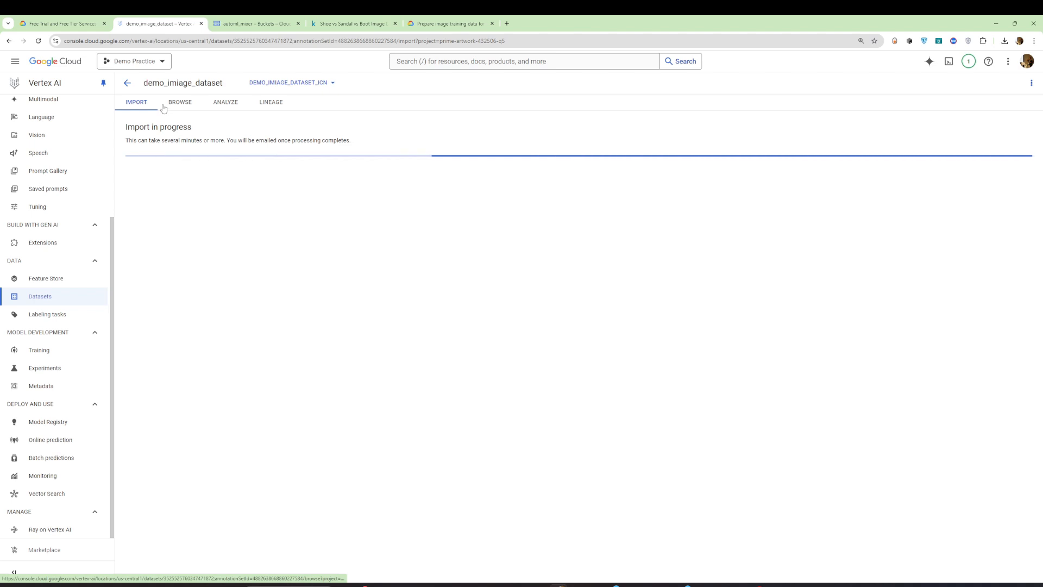
{"action": "left_click", "coordinate": [127, 82]}
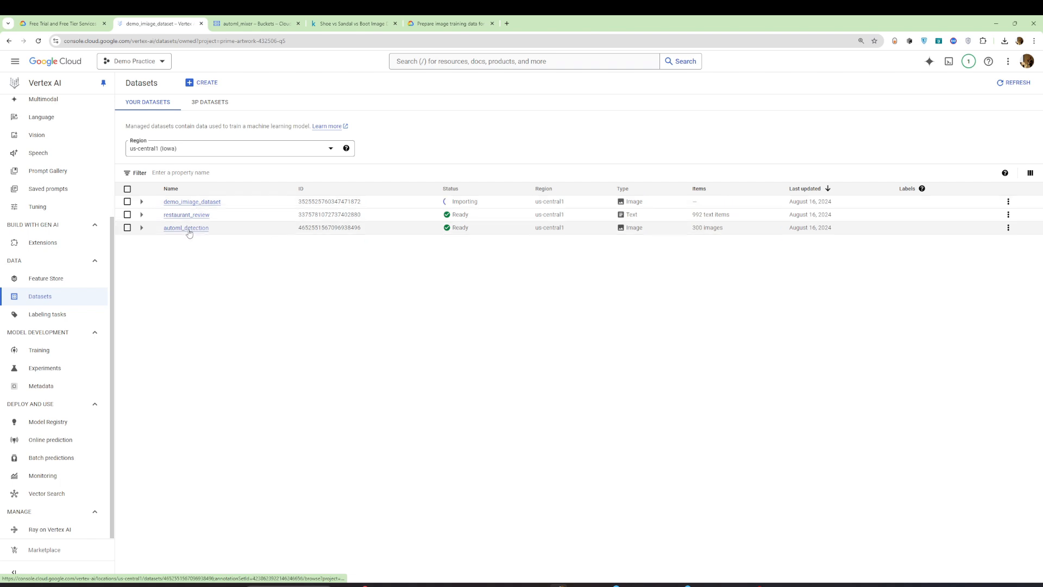
Open the automl_detection dataset, show 100 items per page and browse its labeled shoe, boot and sandal images.
{"action": "left_click", "coordinate": [189, 229]}
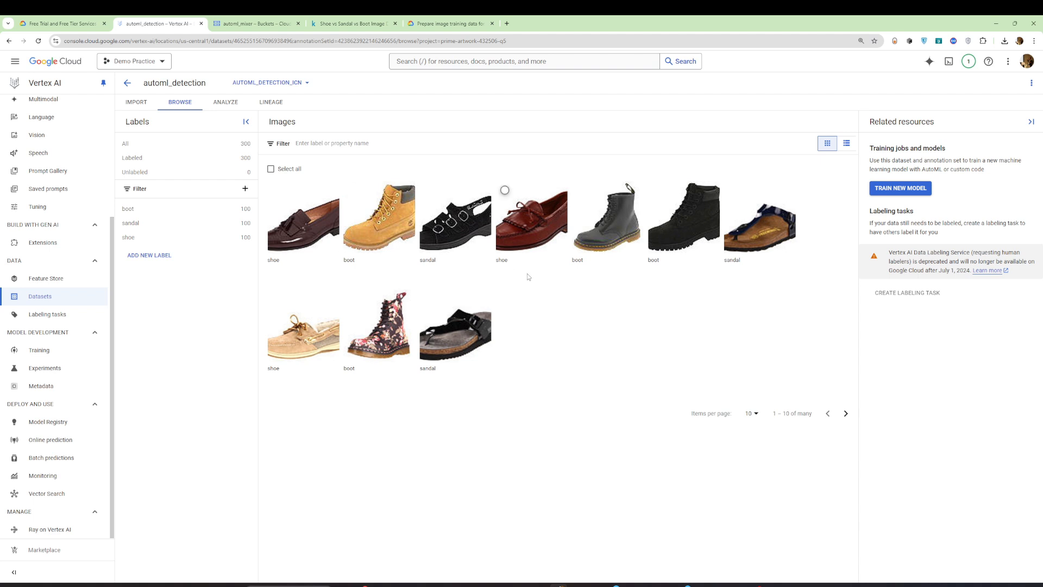
{"action": "left_click", "coordinate": [752, 414]}
{"action": "left_click", "coordinate": [755, 447]}
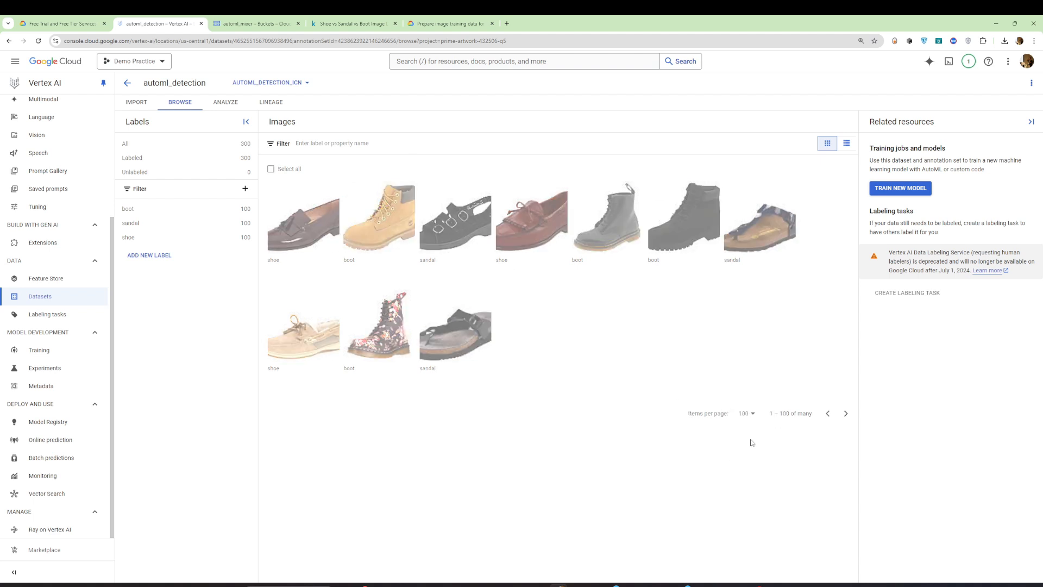
{"action": "scroll", "coordinate": [725, 434], "scroll_direction": "down", "scroll_amount": 15}
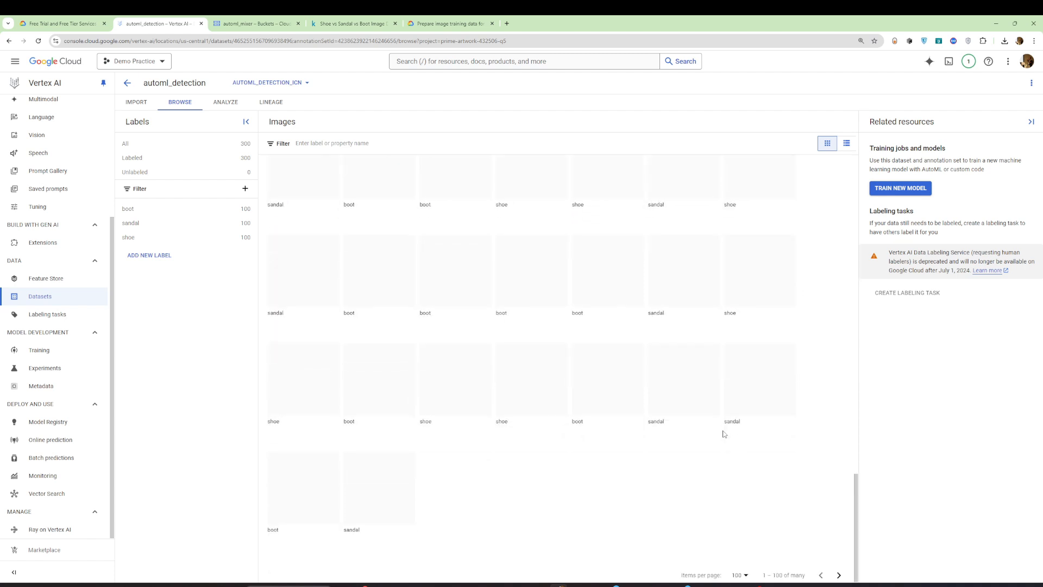
{"action": "scroll", "coordinate": [724, 433], "scroll_direction": "up", "scroll_amount": 20}
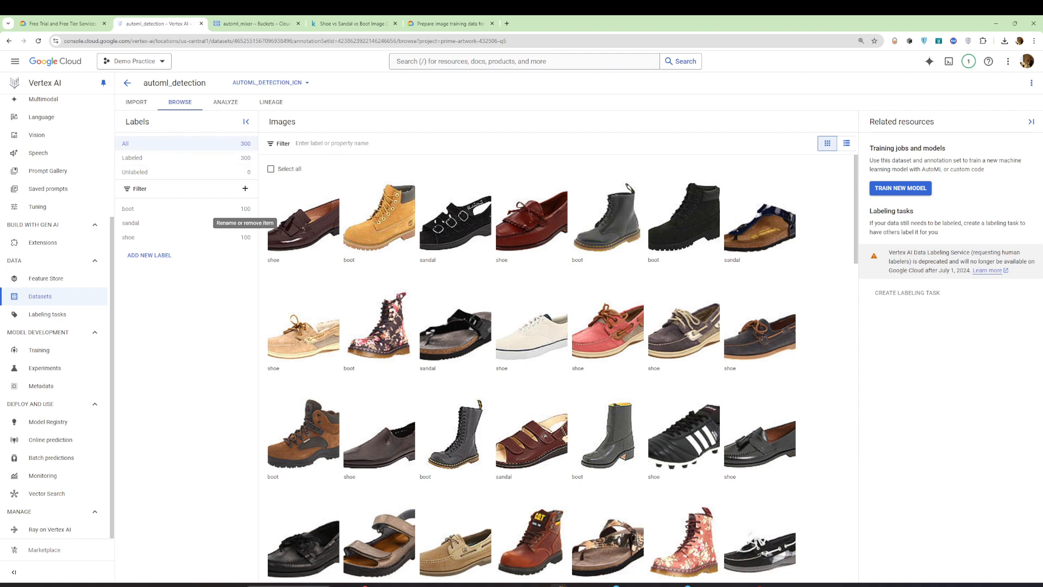
{"action": "scroll", "coordinate": [470, 526], "scroll_direction": "down", "scroll_amount": 20}
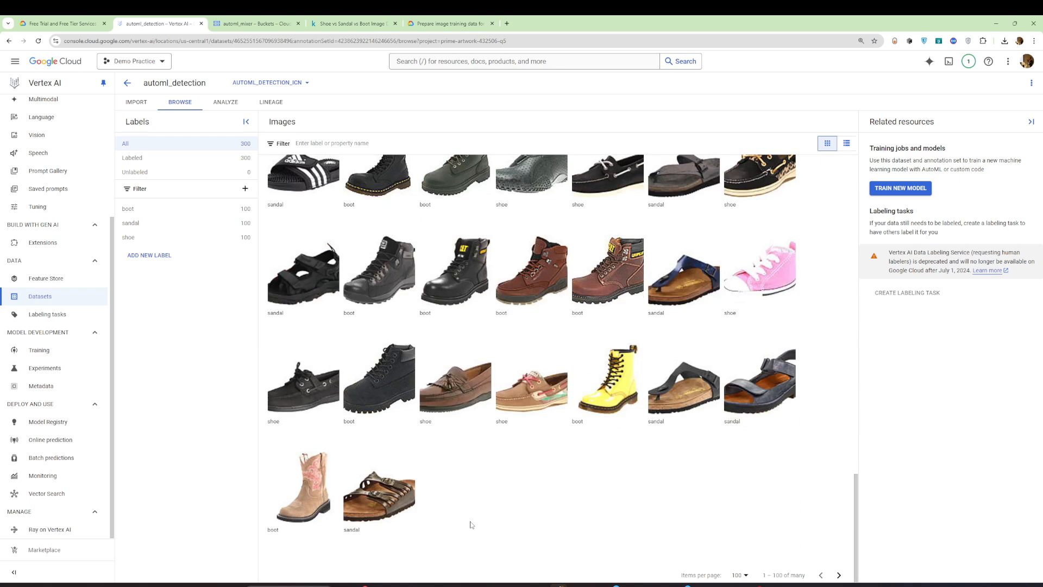
Leave the automl_detection dataset for the datasets list and open the list of training pipelines.
{"action": "scroll", "coordinate": [470, 525], "scroll_direction": "up", "scroll_amount": 20}
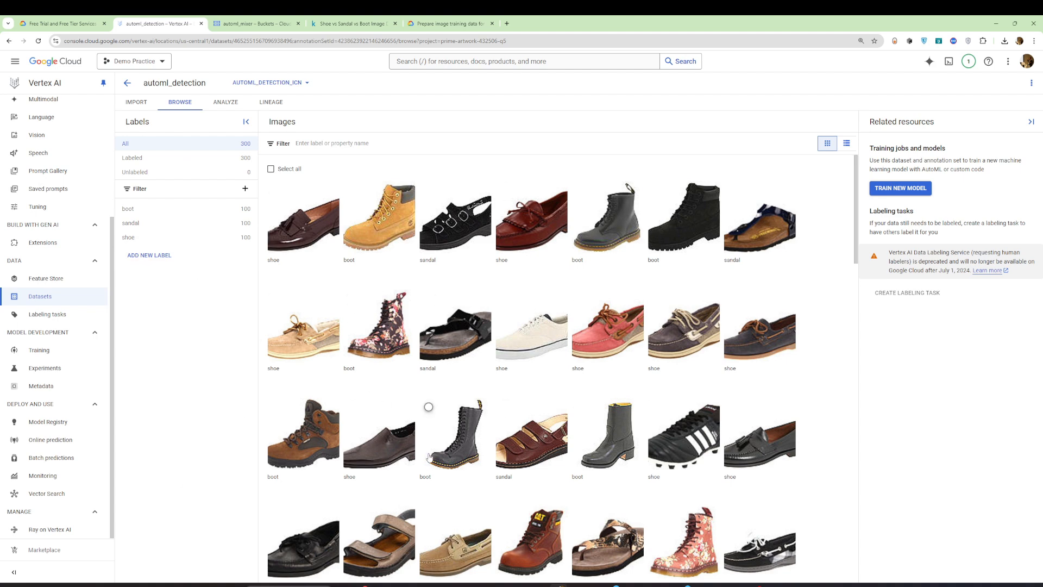
{"action": "left_click", "coordinate": [128, 82]}
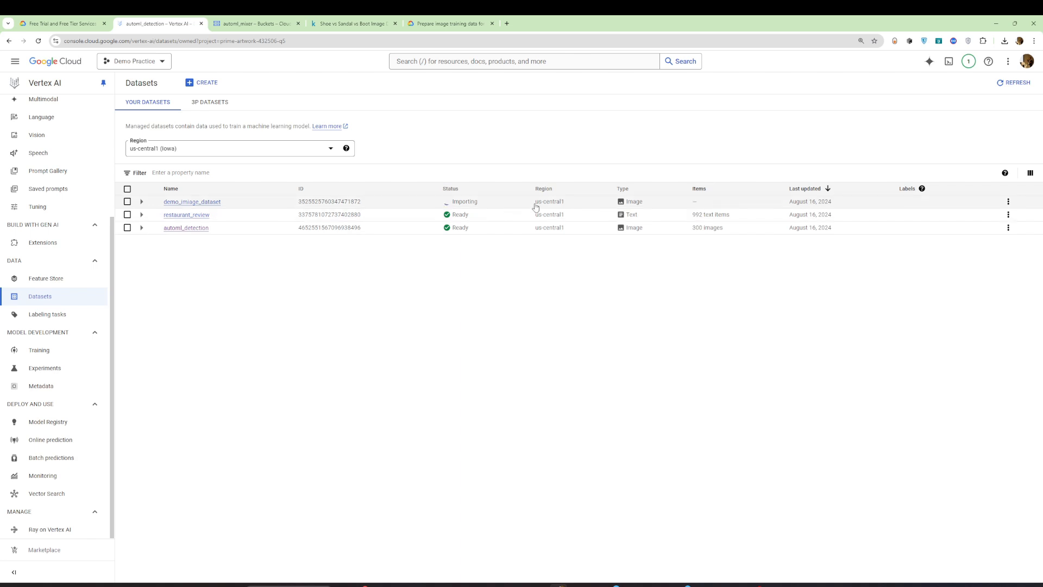
{"action": "left_click", "coordinate": [56, 352]}
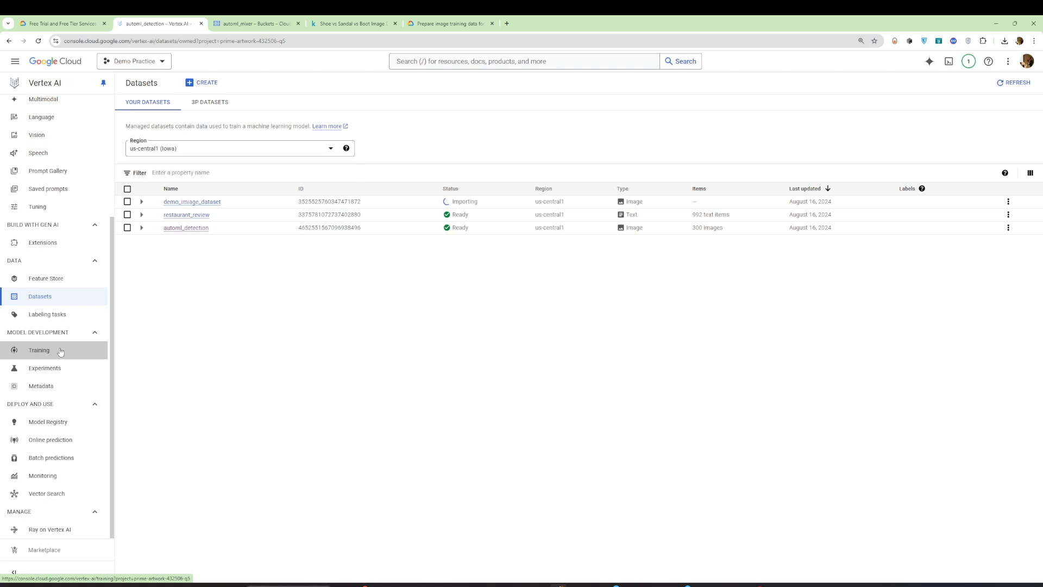
{"action": "left_click", "coordinate": [60, 351]}
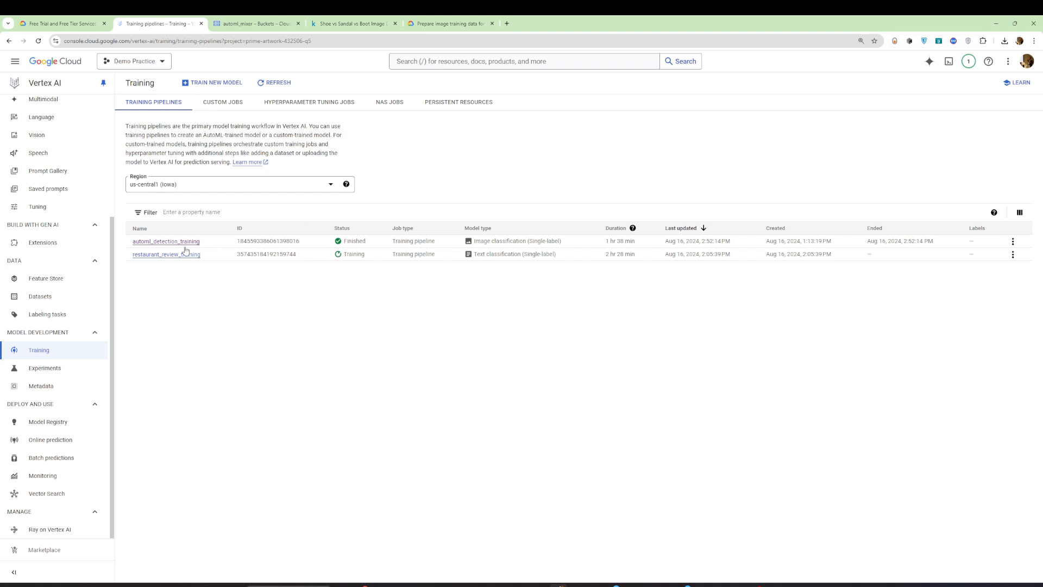
Start a new model training on the automl_detection dataset, using the AutoML method and Cloud as the place of use.
{"action": "left_click", "coordinate": [200, 90]}
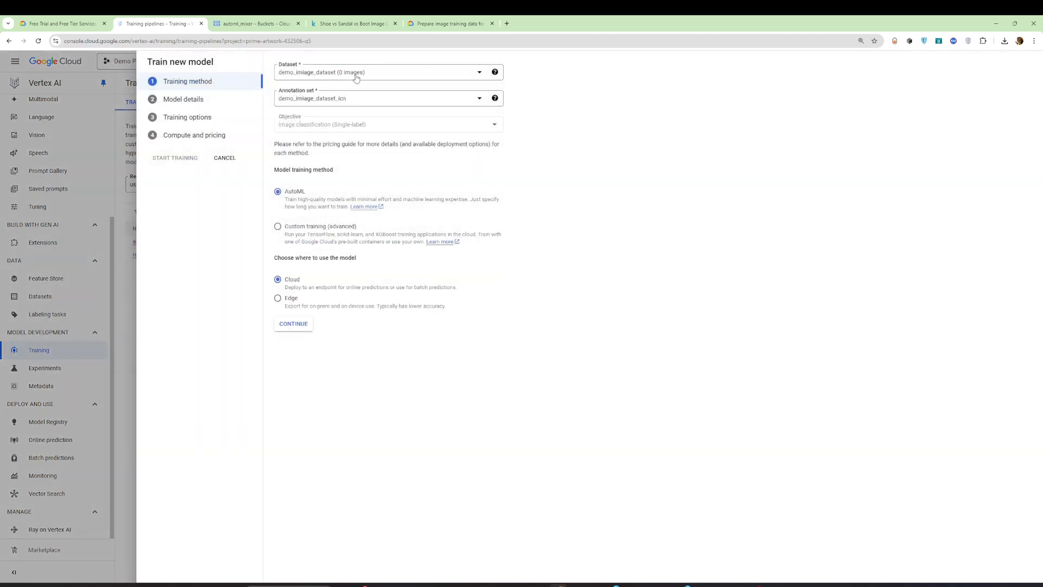
{"action": "left_click", "coordinate": [357, 73]}
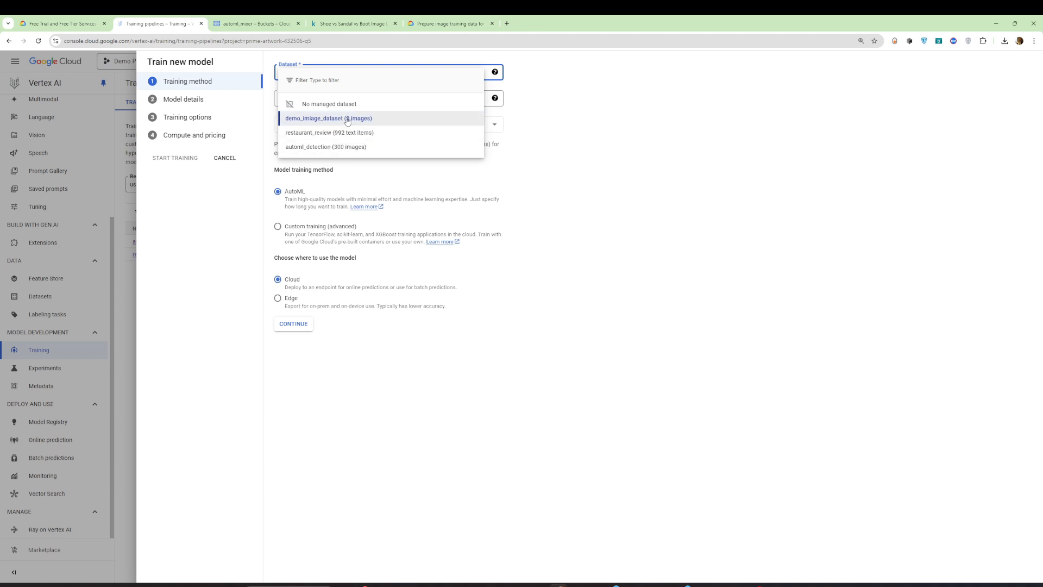
{"action": "left_click", "coordinate": [345, 150]}
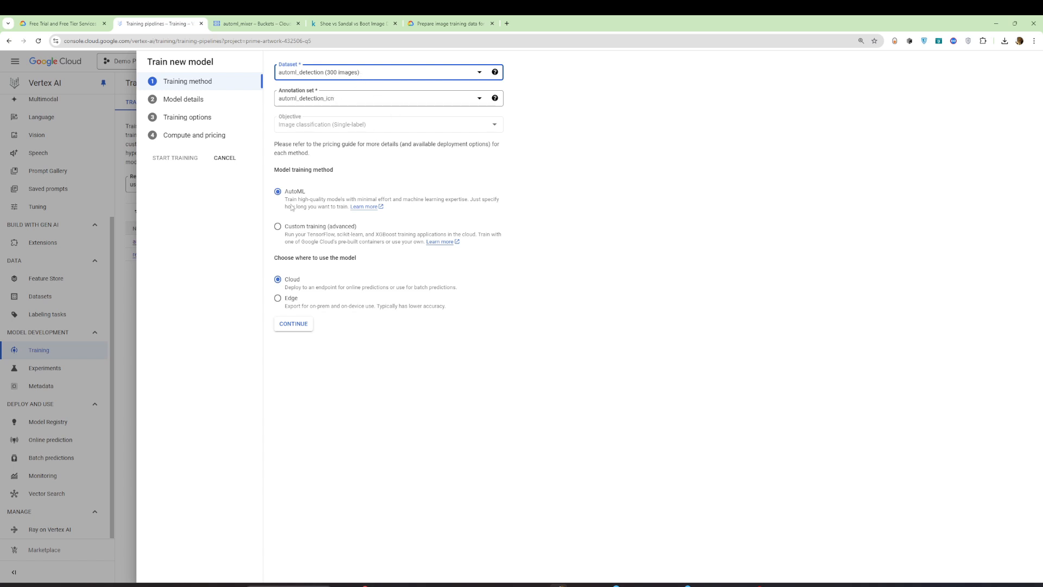
{"action": "left_click", "coordinate": [294, 324]}
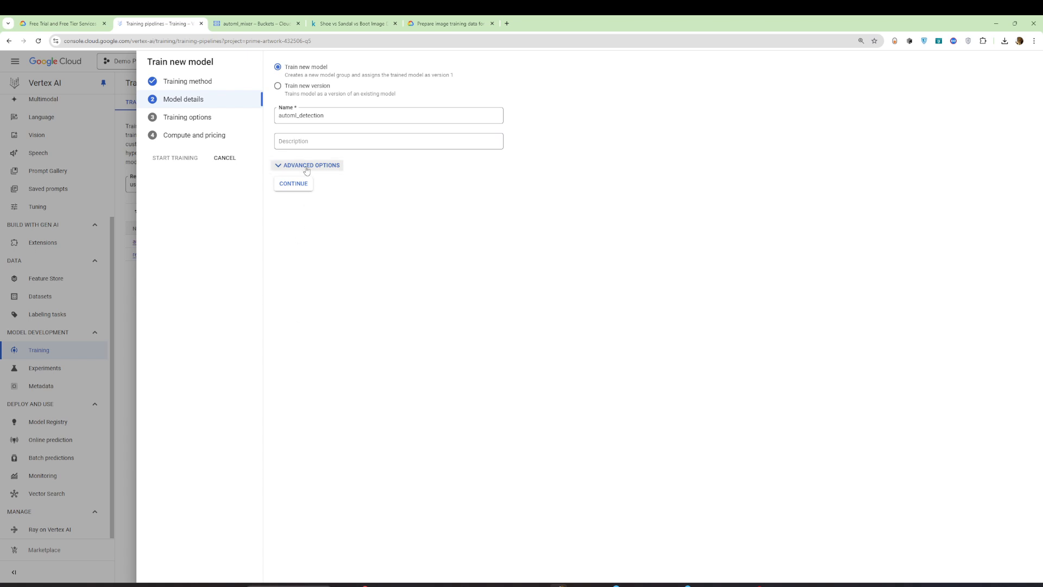
Name the model demo_training and accept a random 80/10/10 data split with a Google-managed encryption key.
{"action": "left_click", "coordinate": [329, 116]}
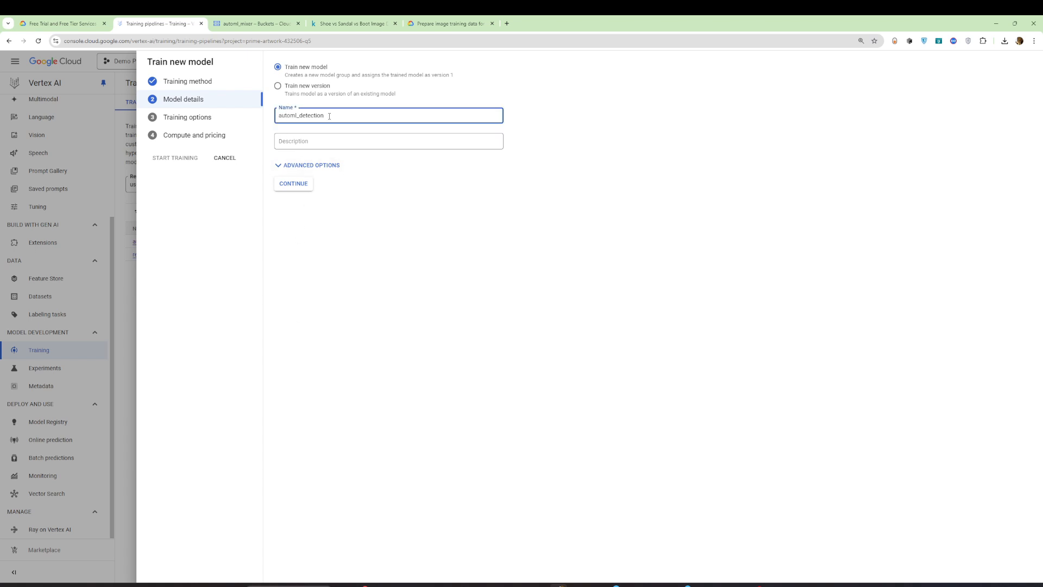
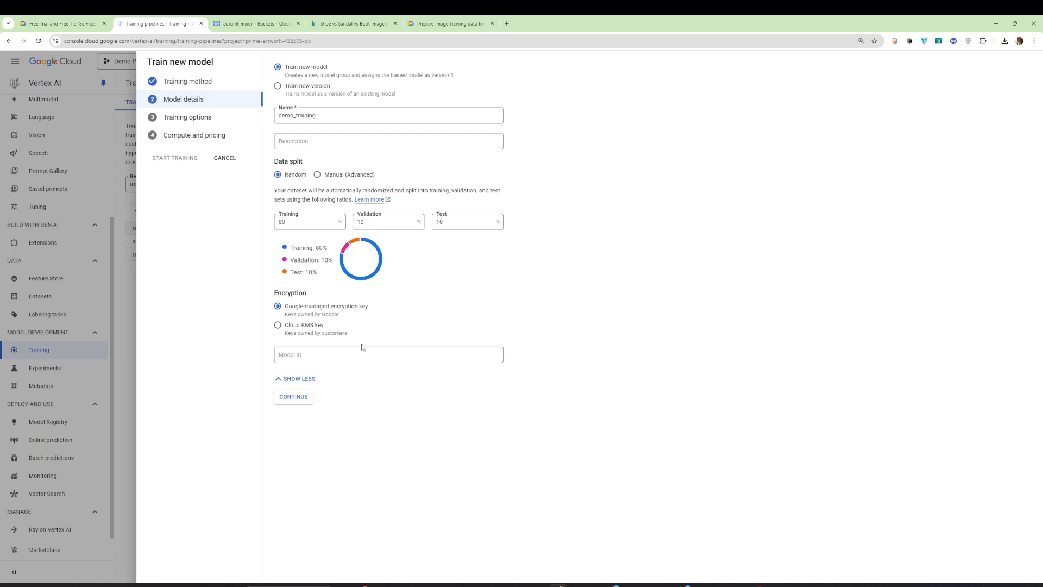
{"action": "left_click", "coordinate": [296, 396]}
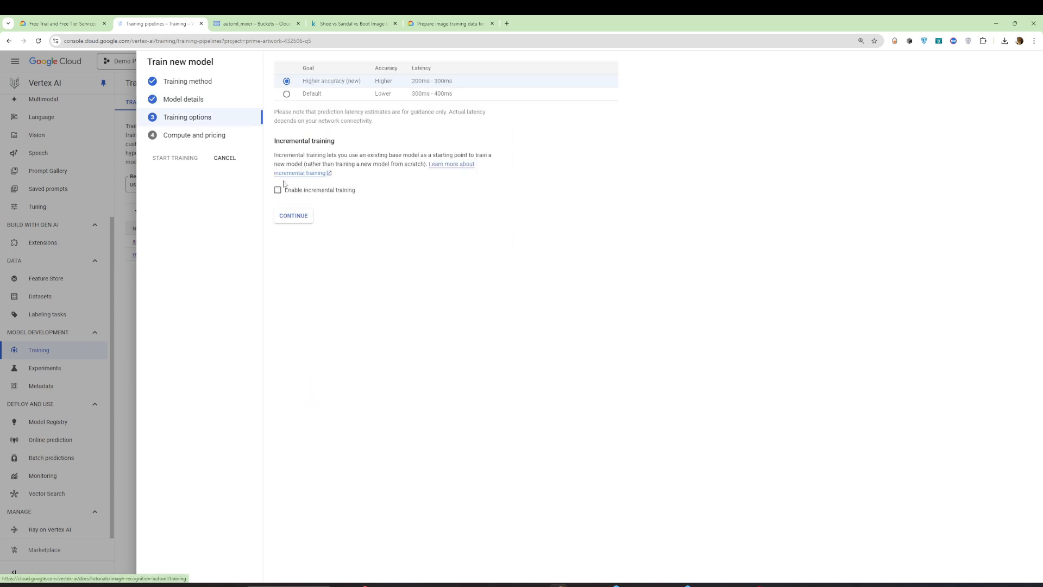
{"action": "left_click", "coordinate": [205, 104]}
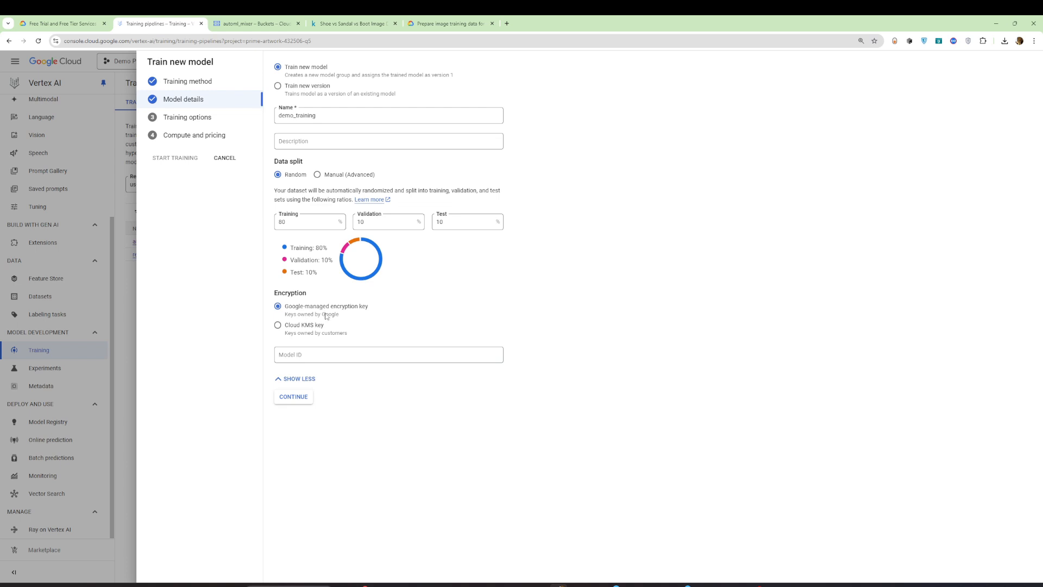
{"action": "left_click", "coordinate": [292, 397]}
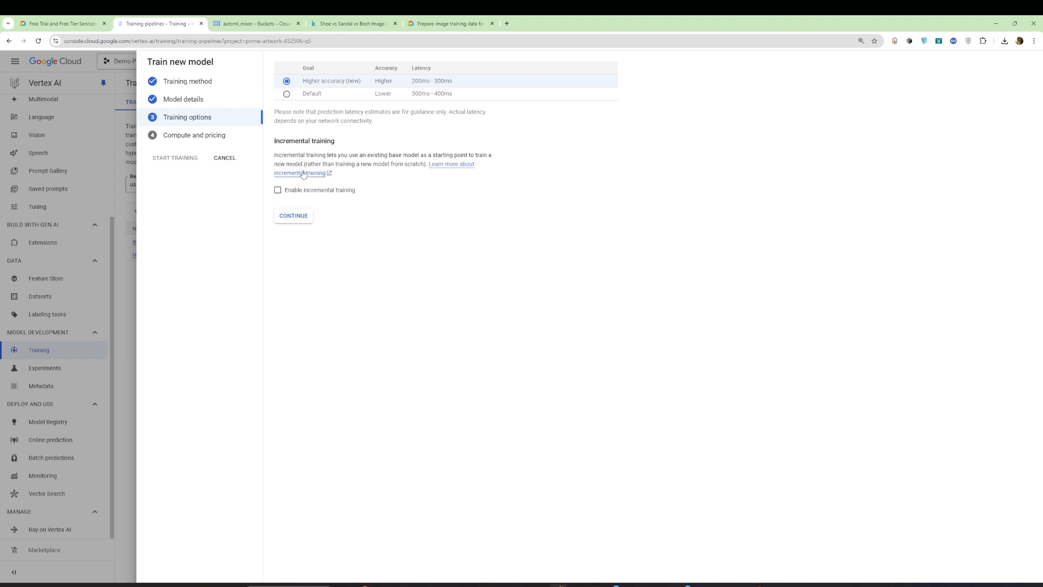
Preview the incremental training base models, switch incremental training off again and accept the Higher accuracy (new) goal.
{"action": "left_click", "coordinate": [280, 191]}
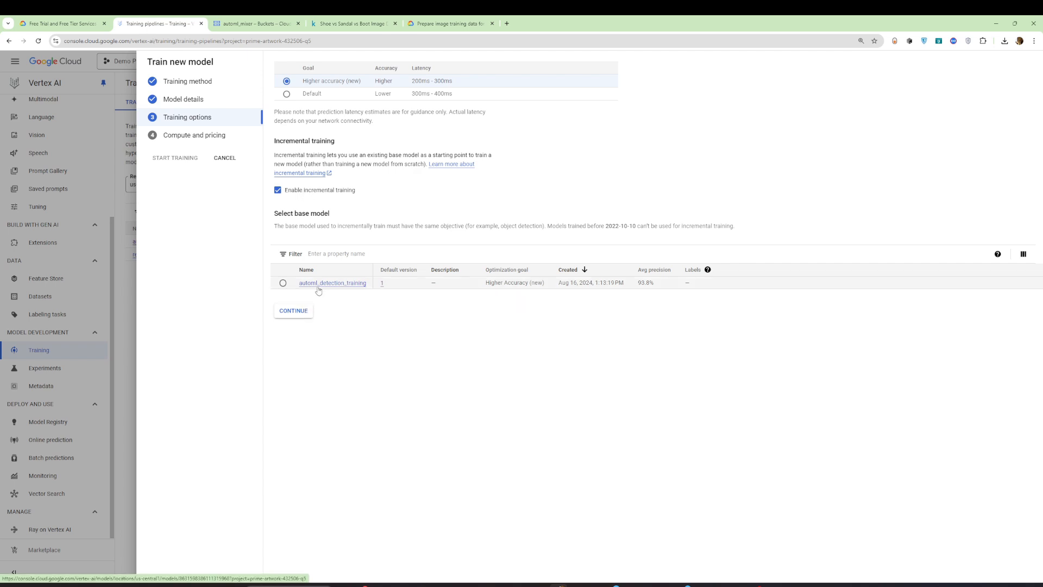
{"action": "left_click", "coordinate": [278, 190]}
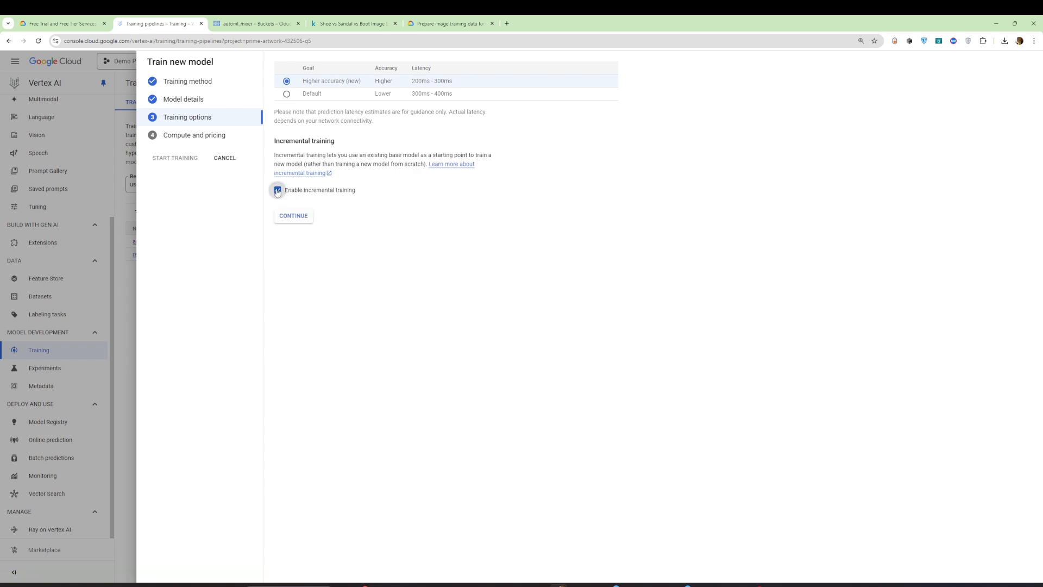
{"action": "left_click", "coordinate": [293, 216]}
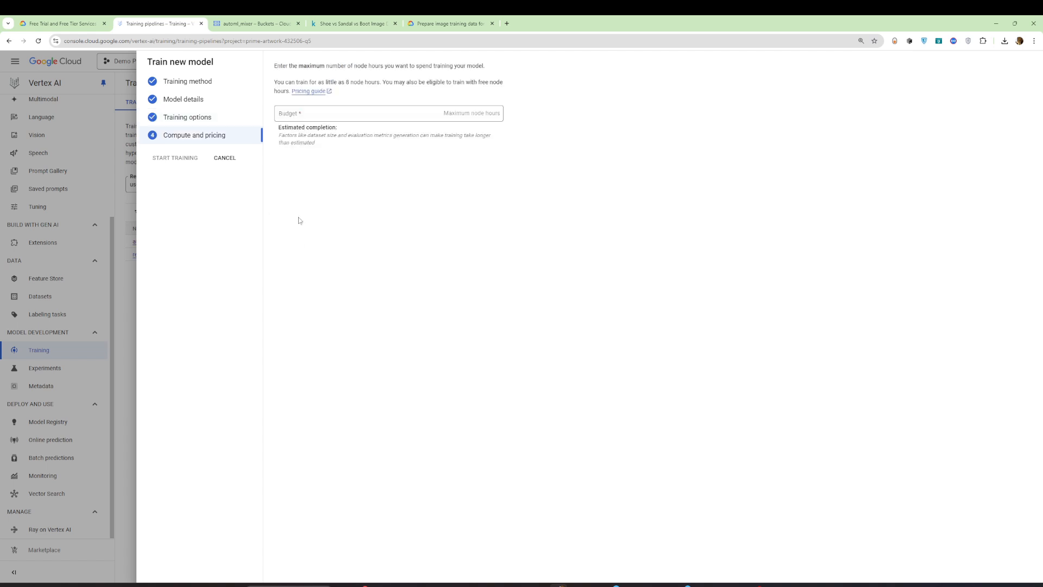
Try node-hour budgets such as 10, 1114 and 111, set 8, and leave the training form without starting it.
{"action": "left_click", "coordinate": [301, 116]}
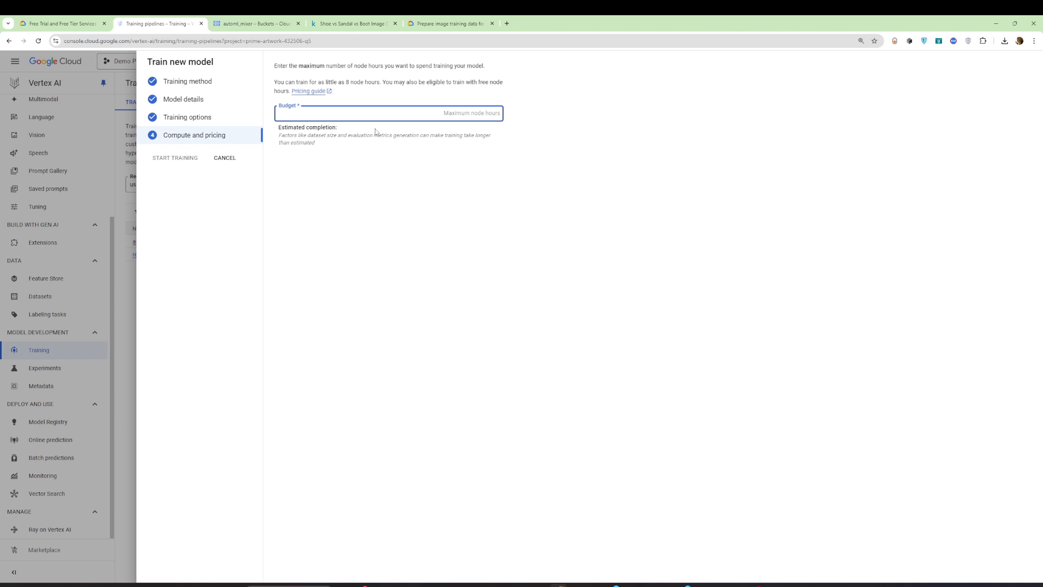
{"action": "type", "text": "2"}
{"action": "key", "text": "BackSpace"}
{"action": "type", "text": "8"}
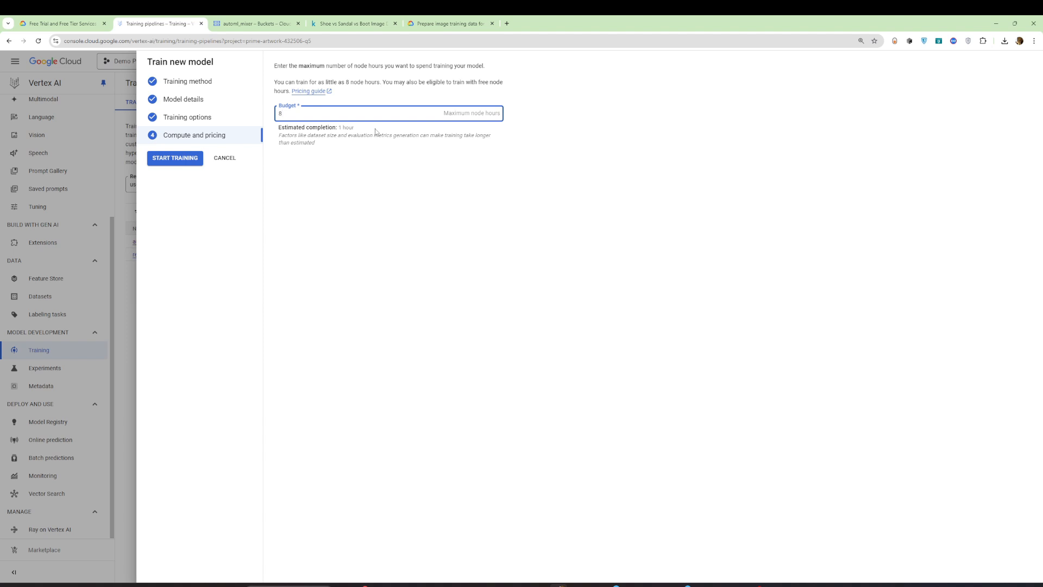
{"action": "key", "text": "BackSpace"}
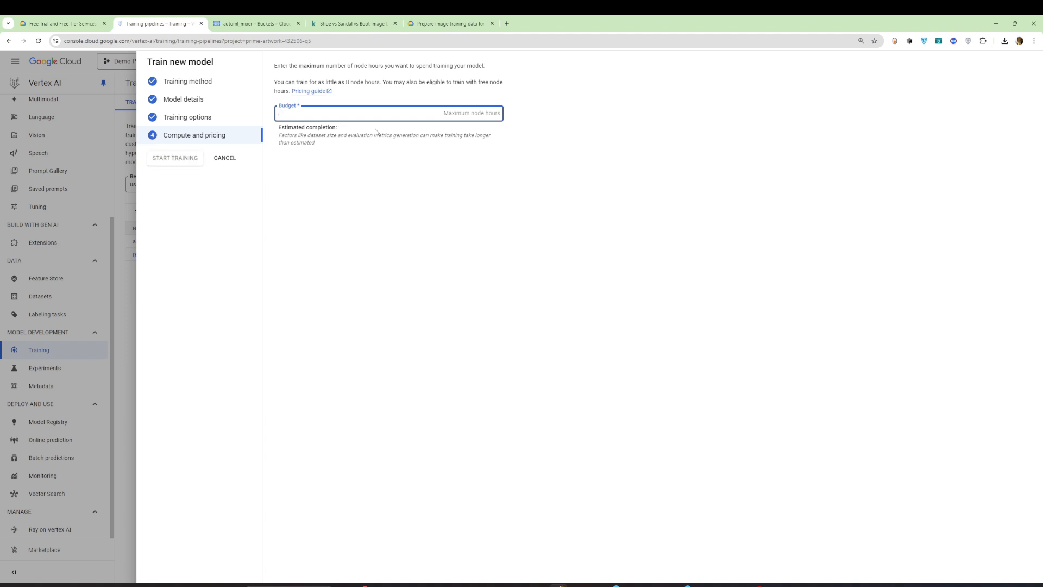
{"action": "type", "text": "10"}
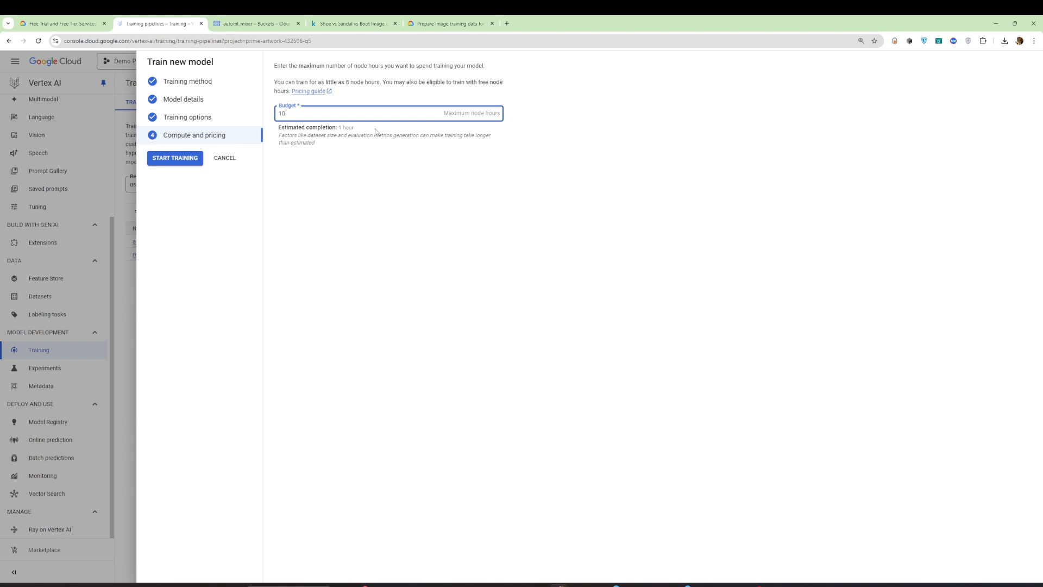
{"action": "key", "text": "BackSpace"}
{"action": "type", "text": "14"}
{"action": "key", "text": "BackSpace"}
{"action": "key", "text": "BackSpace"}
{"action": "type", "text": "3"}
{"action": "key", "text": "BackSpace"}
{"action": "type", "text": "114"}
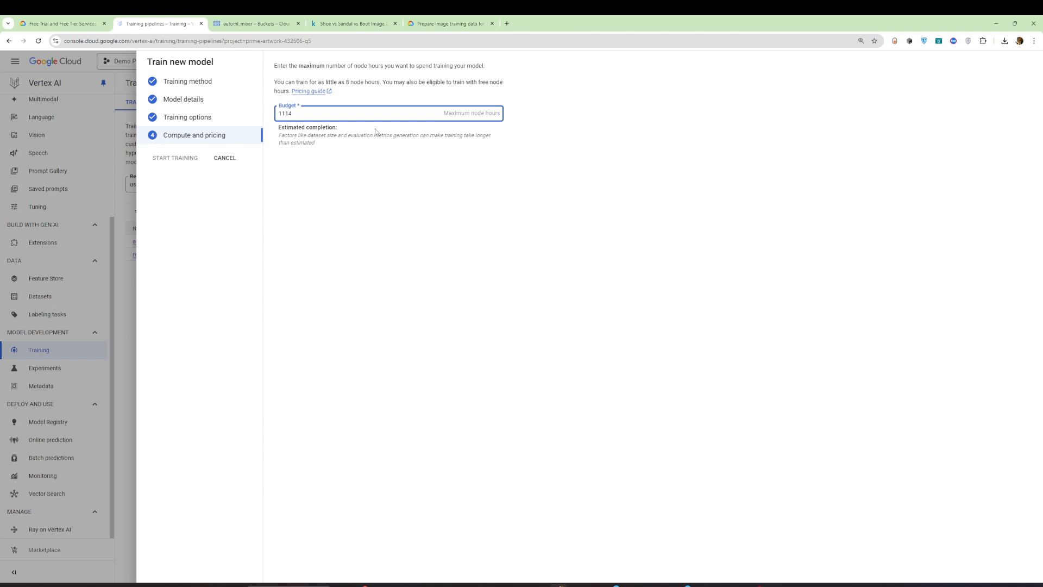
{"action": "key", "text": "BackSpace"}
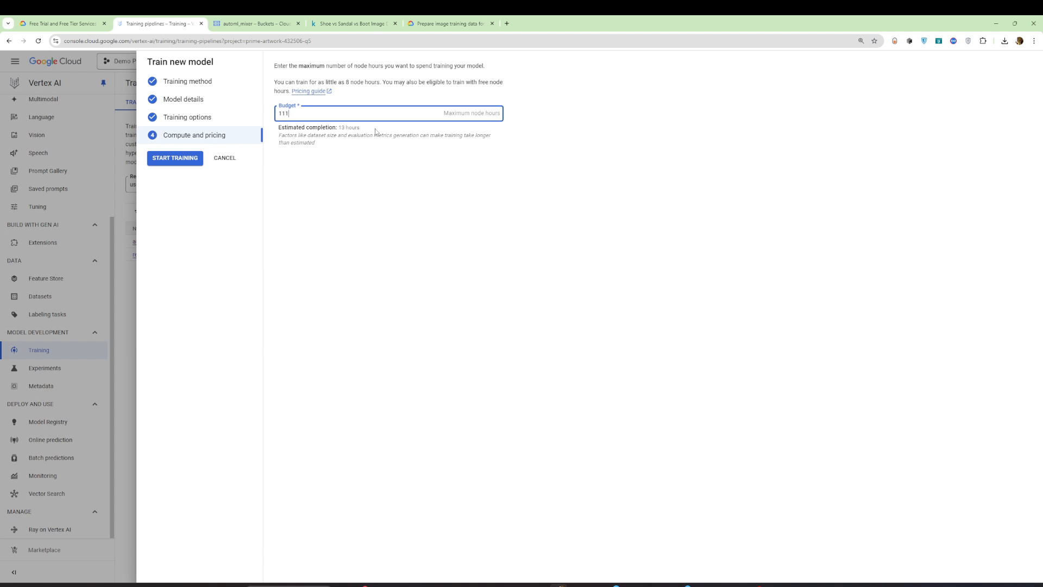
{"action": "key", "text": "BackSpace"}
{"action": "key", "text": "BackSpace"}
{"action": "key", "text": "BackSpace"}
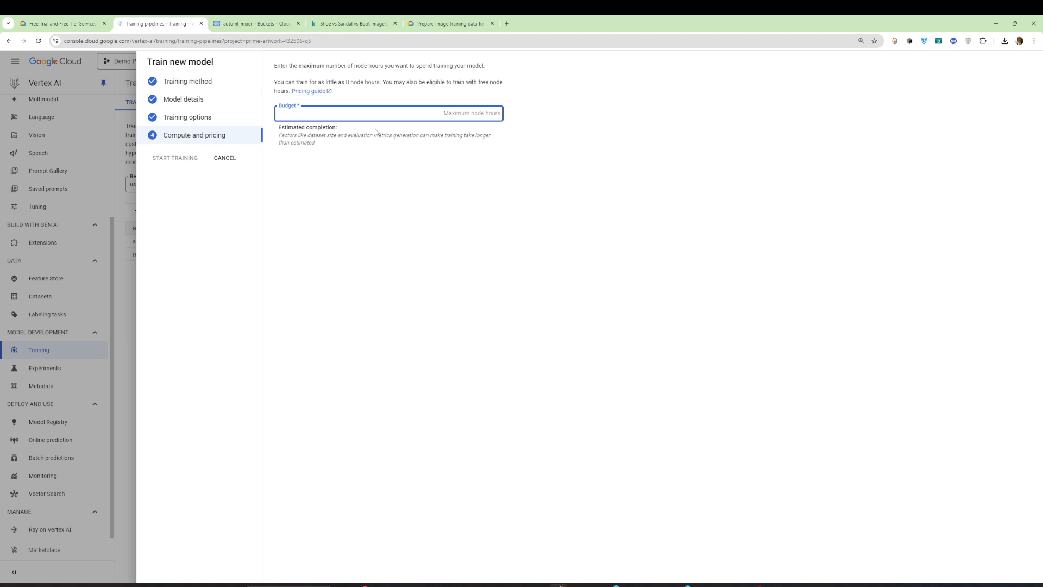
{"action": "type", "text": "8"}
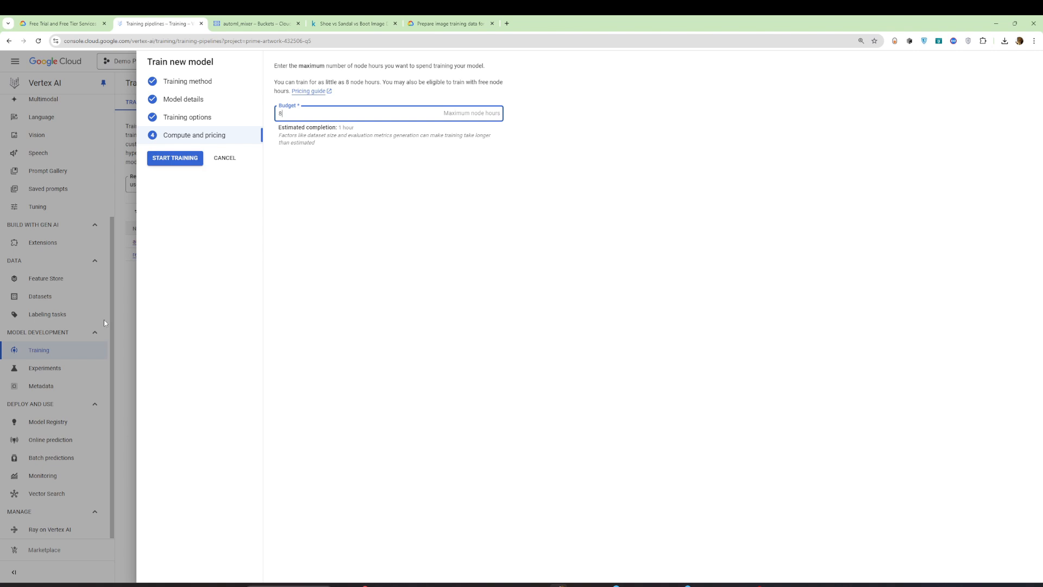
{"action": "left_click", "coordinate": [124, 247]}
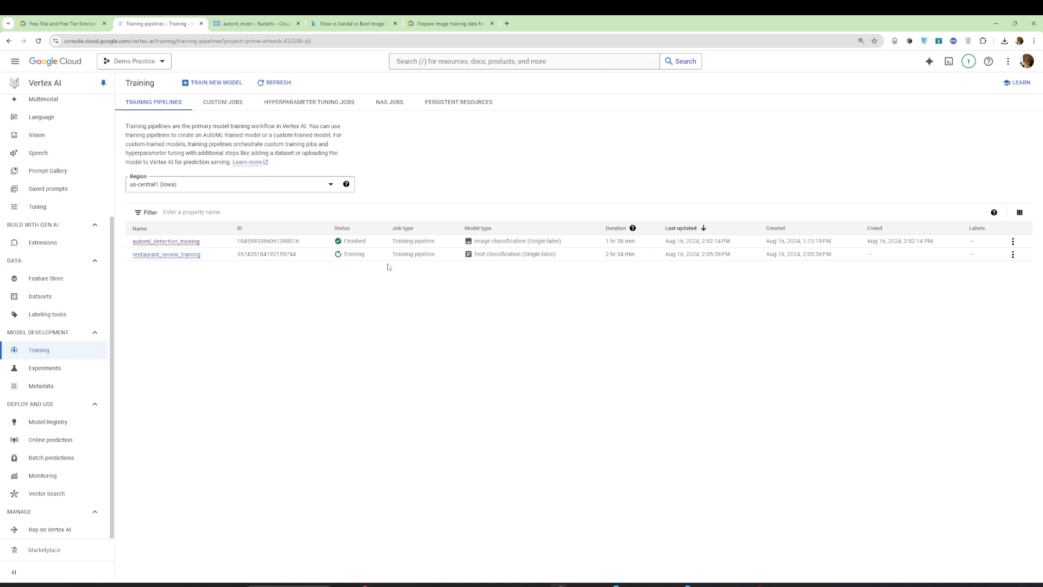
Open the evaluation of the automl_detection_training model and examine its precision, recall and image split figures.
{"action": "left_click", "coordinate": [184, 242]}
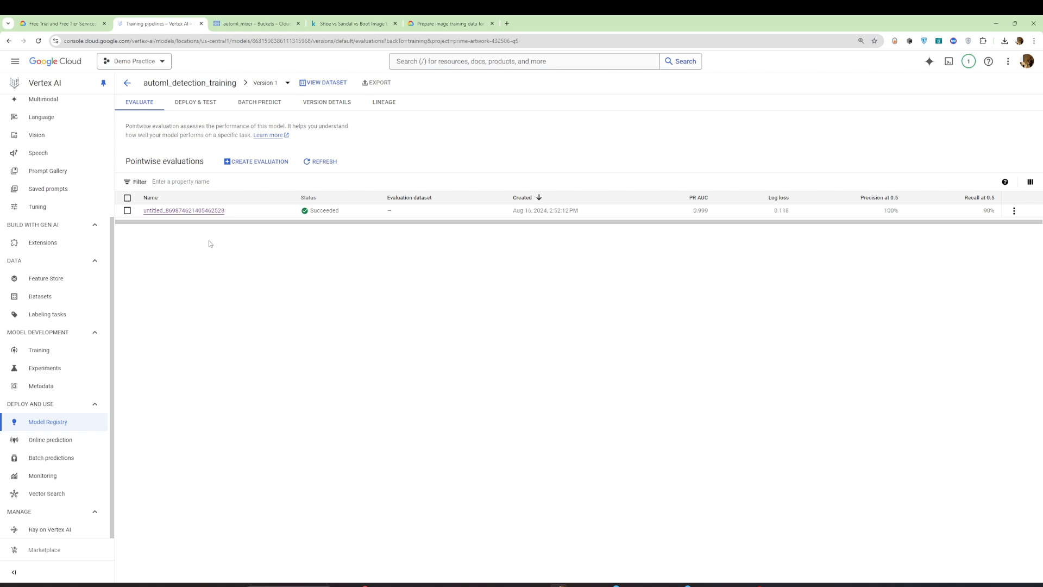
{"action": "left_click", "coordinate": [199, 210]}
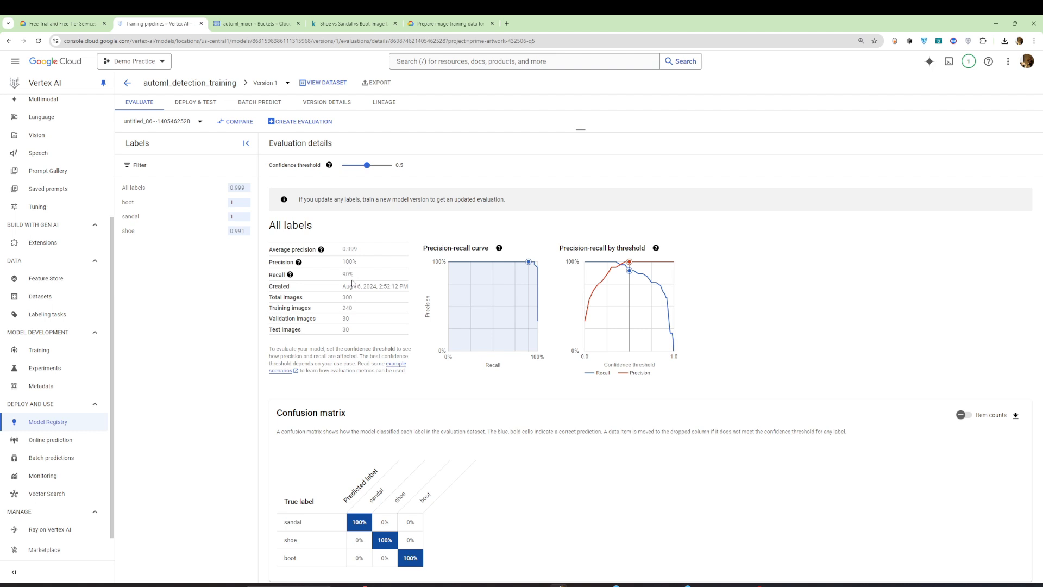
{"action": "left_click_drag", "start_coordinate": [340, 298], "coordinate": [360, 332]}
{"action": "left_click", "coordinate": [358, 338]}
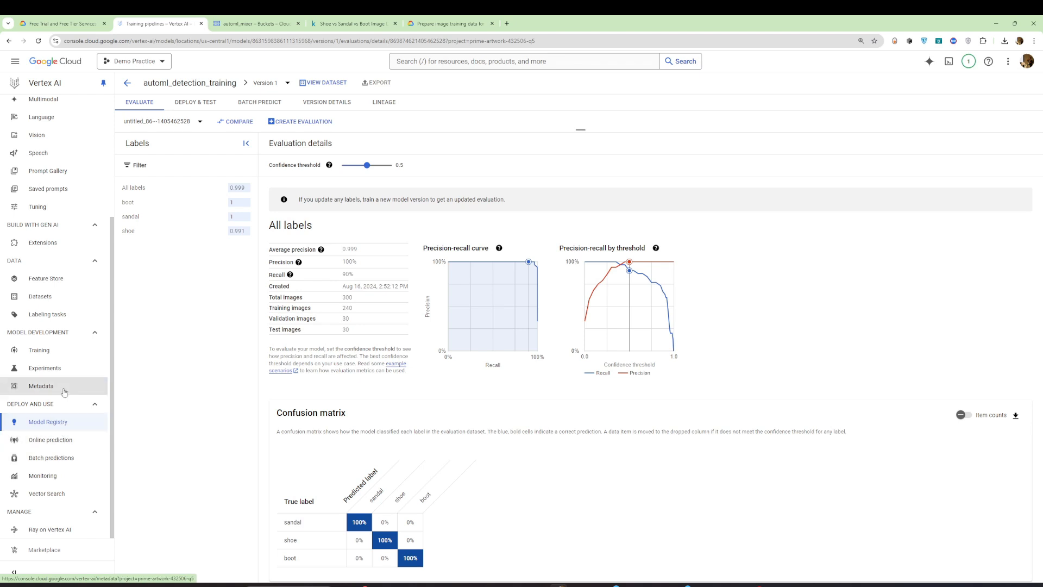
View the Labeling tasks, Experiments and Metadata pages of Vertex AI one after another.
{"action": "scroll", "coordinate": [55, 325], "scroll_direction": "up", "scroll_amount": 3}
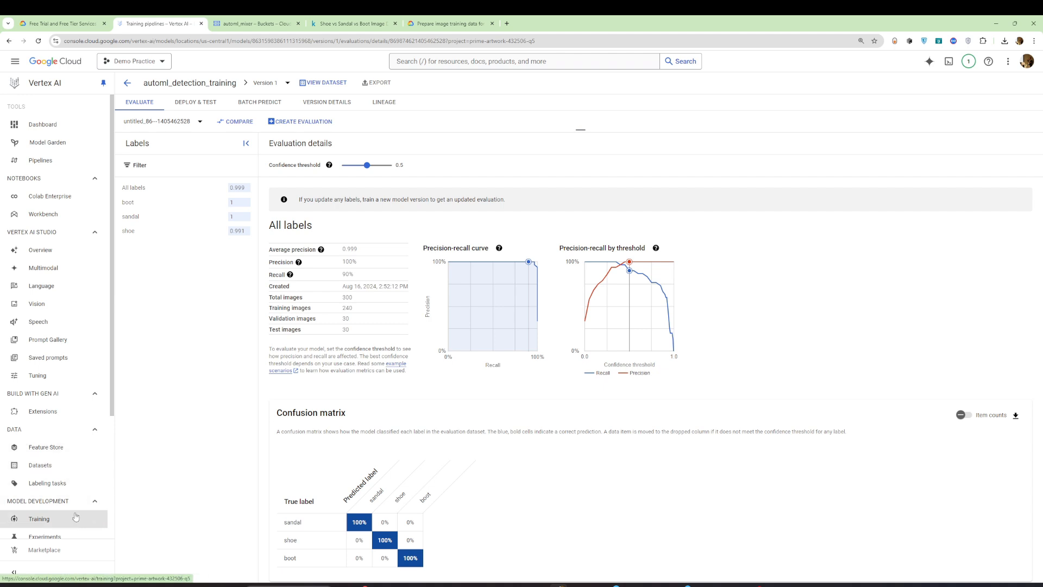
{"action": "scroll", "coordinate": [75, 516], "scroll_direction": "down", "scroll_amount": 3}
{"action": "left_click", "coordinate": [87, 315]}
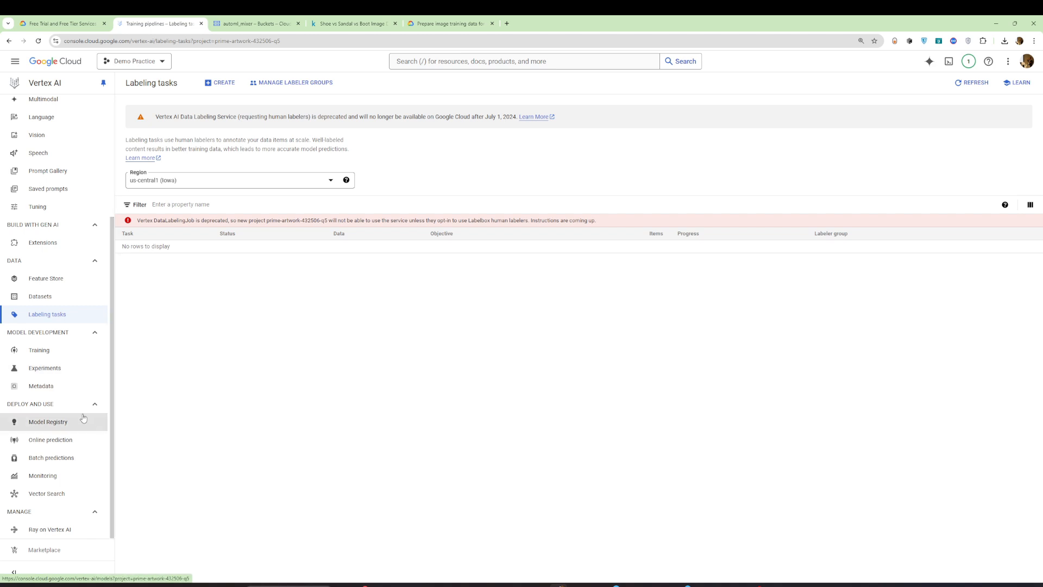
{"action": "left_click", "coordinate": [79, 369]}
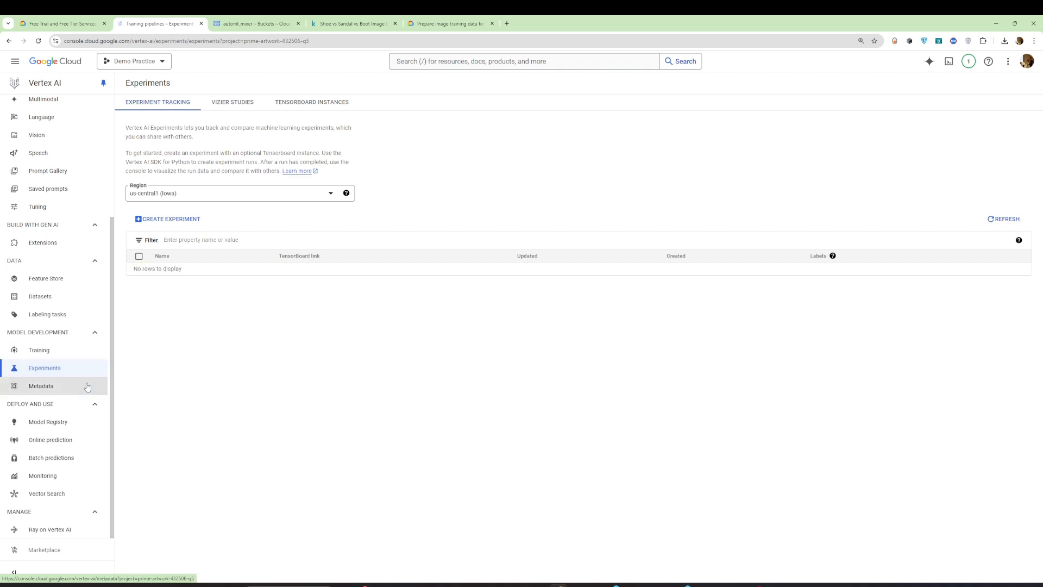
{"action": "left_click", "coordinate": [62, 388]}
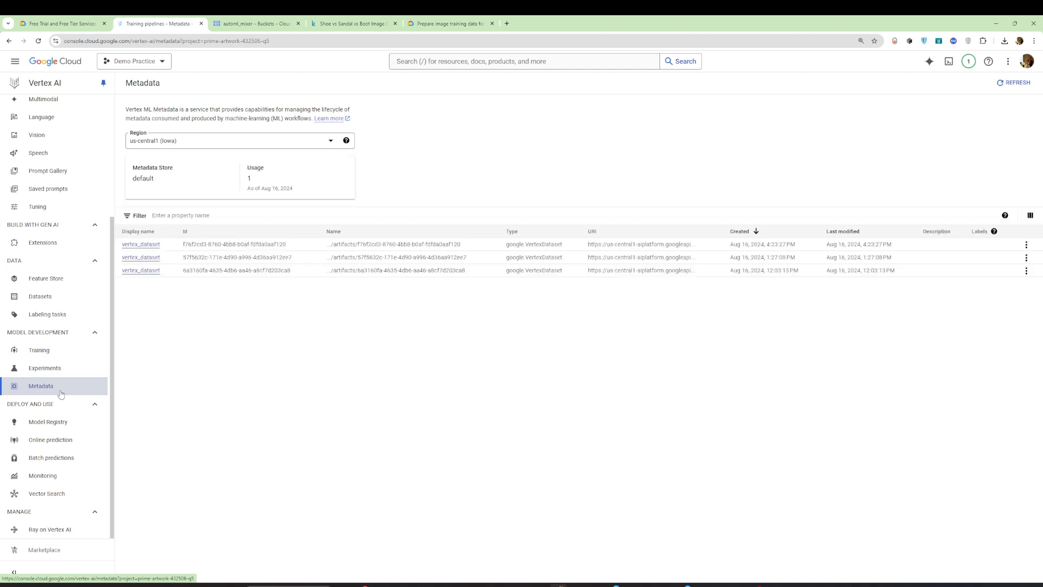
Open the Model Registry, preview the form for training a new model and quit it without saving.
{"action": "left_click", "coordinate": [65, 428]}
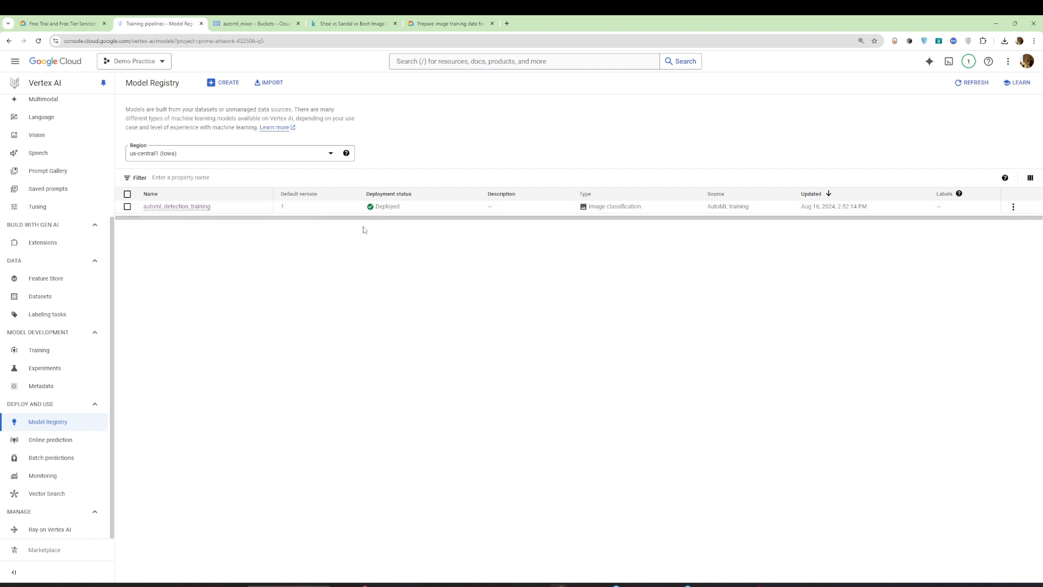
{"action": "left_click", "coordinate": [222, 83]}
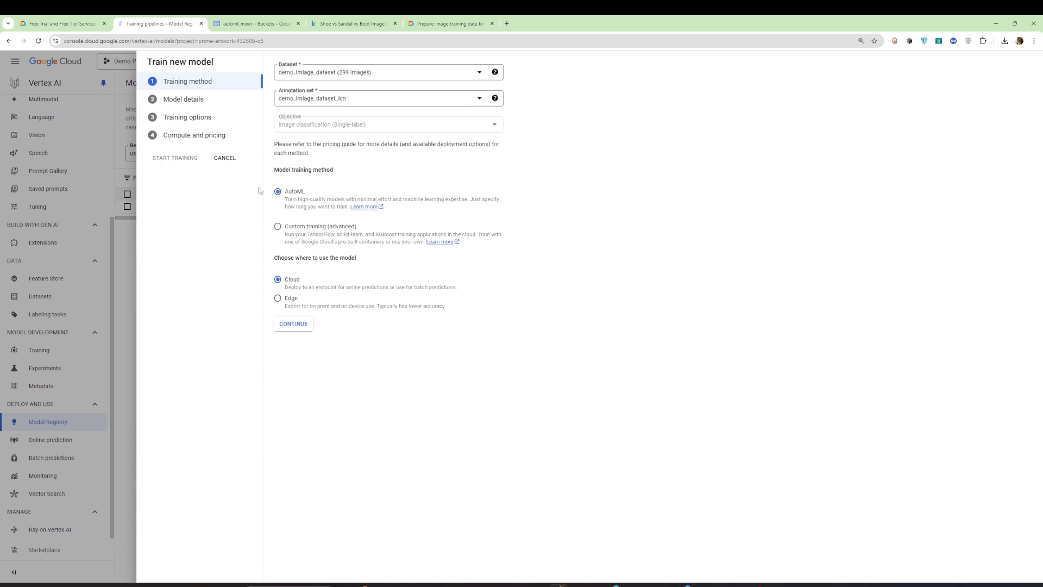
{"action": "left_click", "coordinate": [116, 129]}
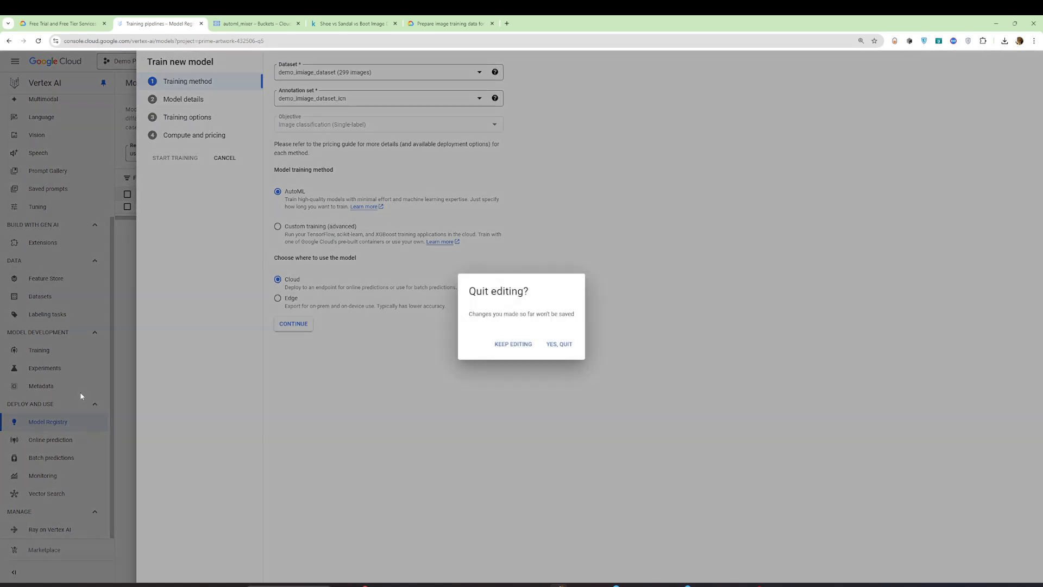
{"action": "left_click", "coordinate": [559, 344]}
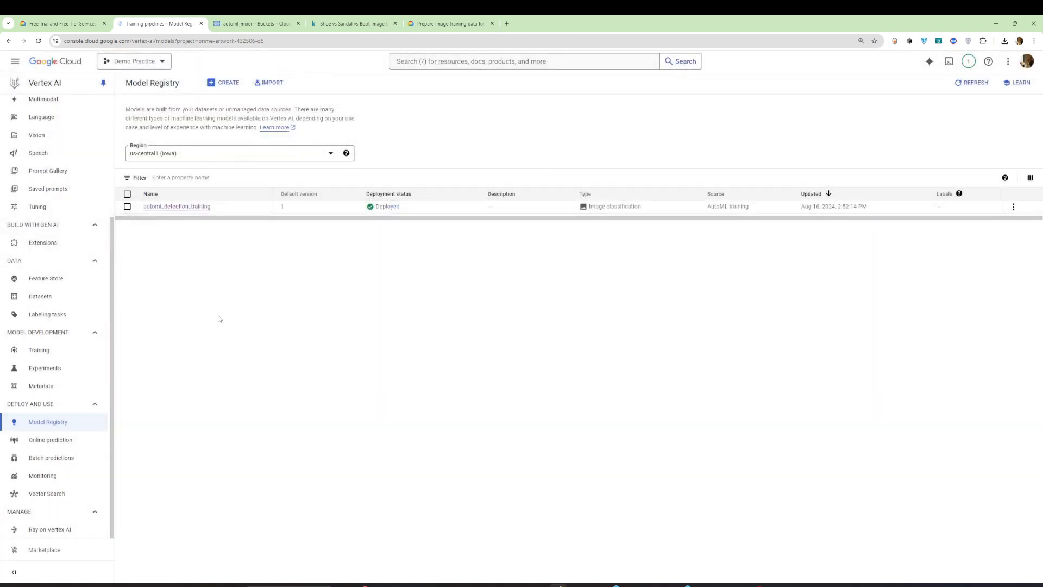
View the Online prediction, Monitoring and Batch predictions pages of Vertex AI one after another.
{"action": "left_click", "coordinate": [65, 440]}
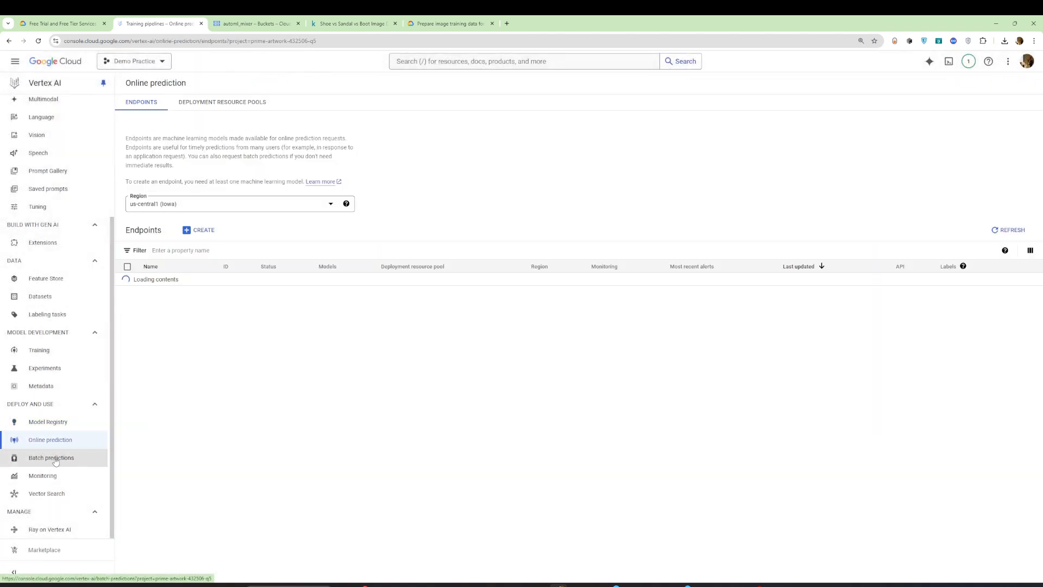
{"action": "left_click", "coordinate": [60, 481]}
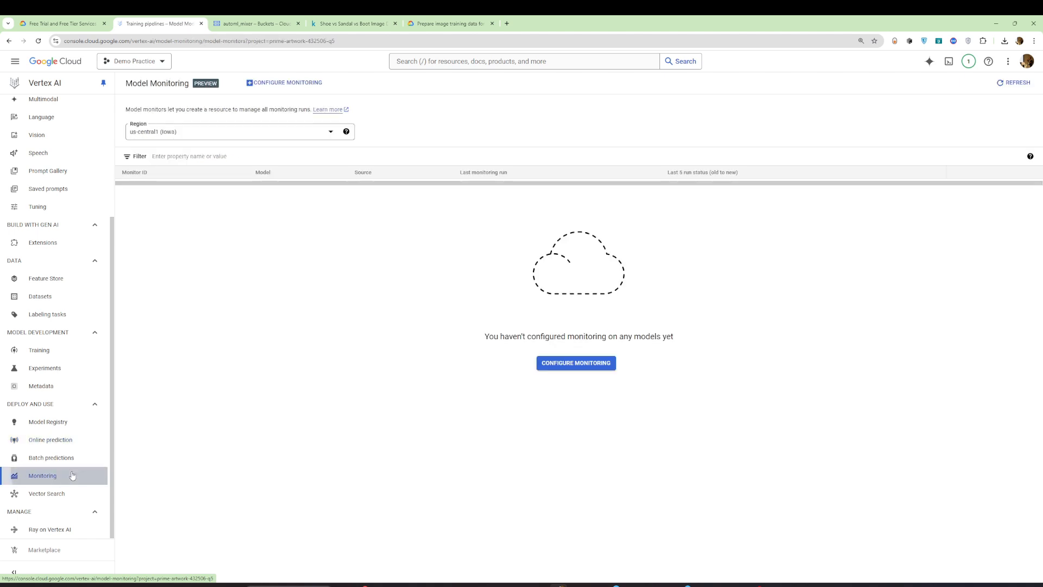
{"action": "left_click", "coordinate": [74, 466]}
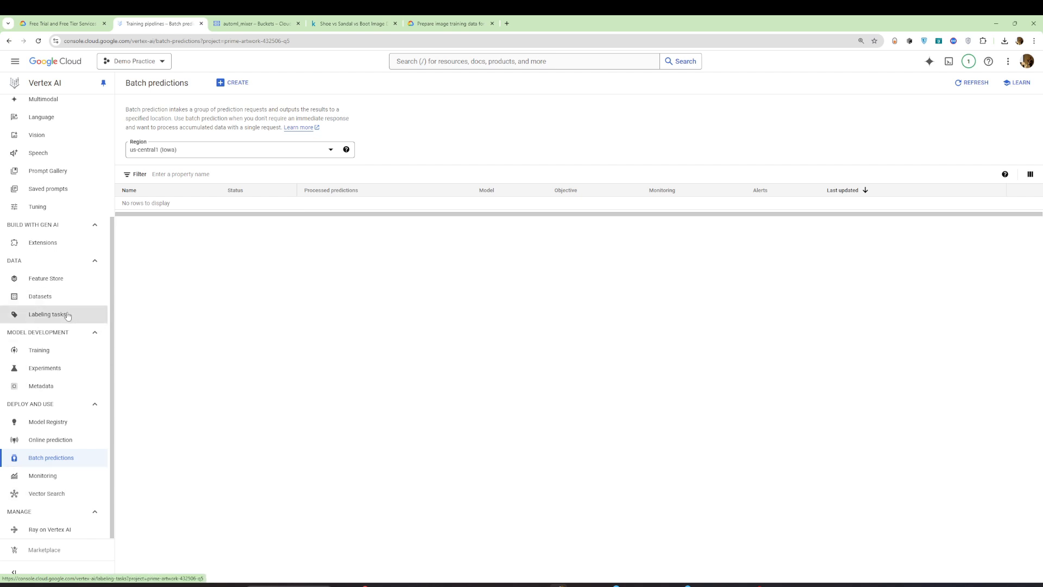
{"action": "scroll", "coordinate": [59, 203], "scroll_direction": "up", "scroll_amount": 3}
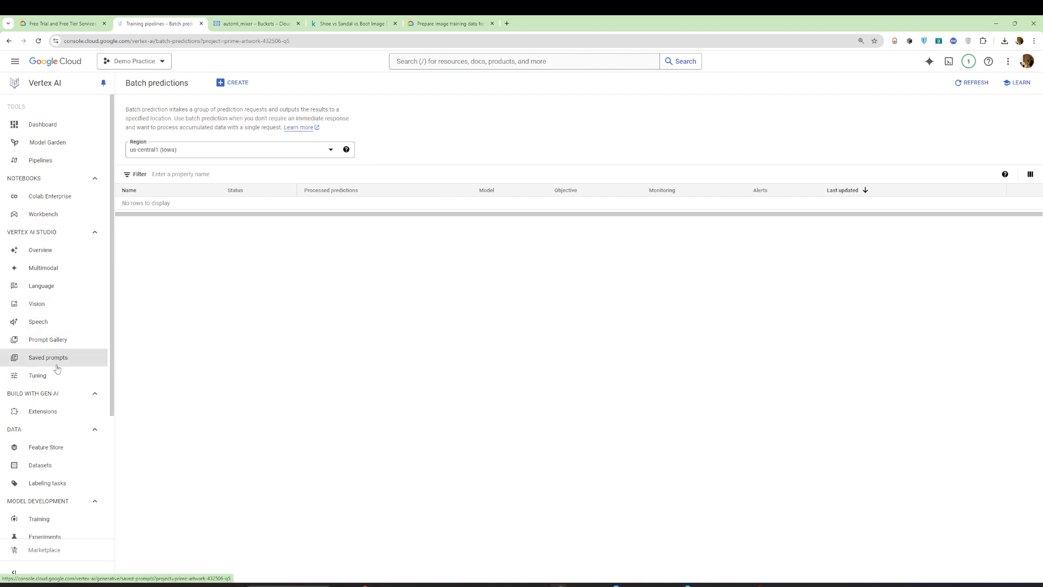
{"action": "scroll", "coordinate": [58, 378], "scroll_direction": "down", "scroll_amount": 3}
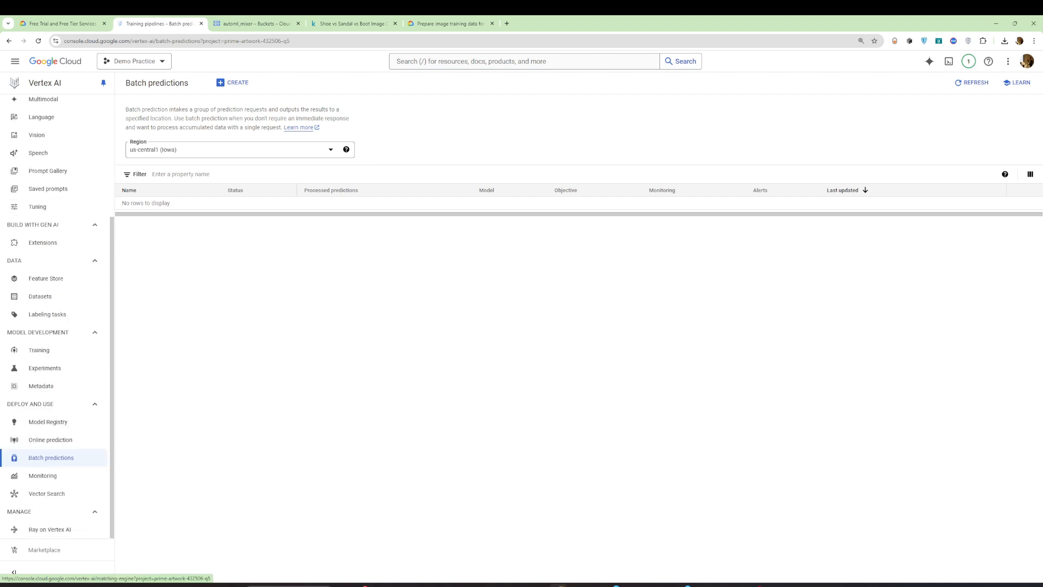
View the evaluation details of automl_detection_training from the Model Registry and return to the model list.
{"action": "left_click", "coordinate": [64, 425]}
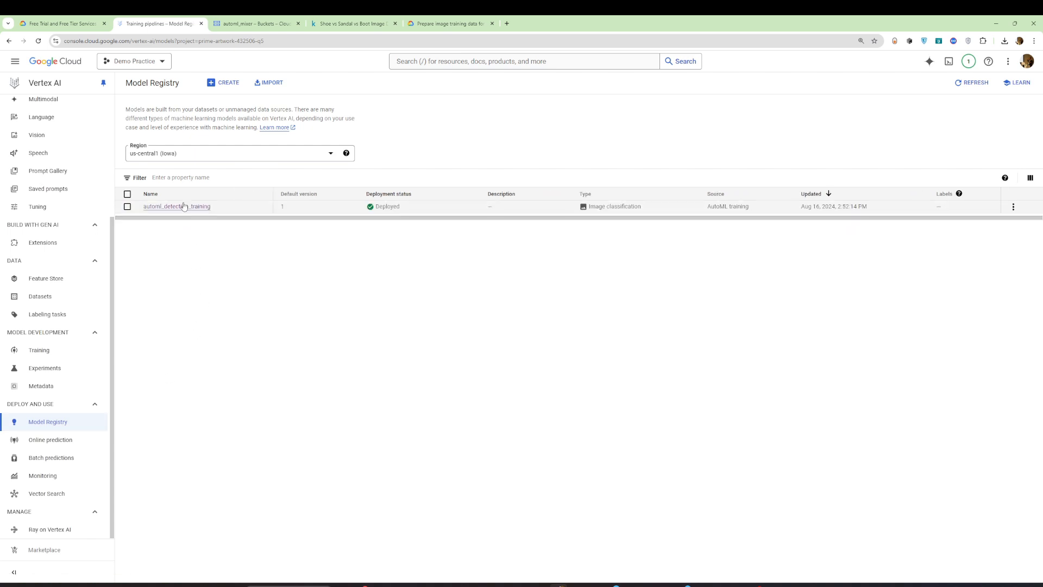
{"action": "left_click", "coordinate": [185, 207]}
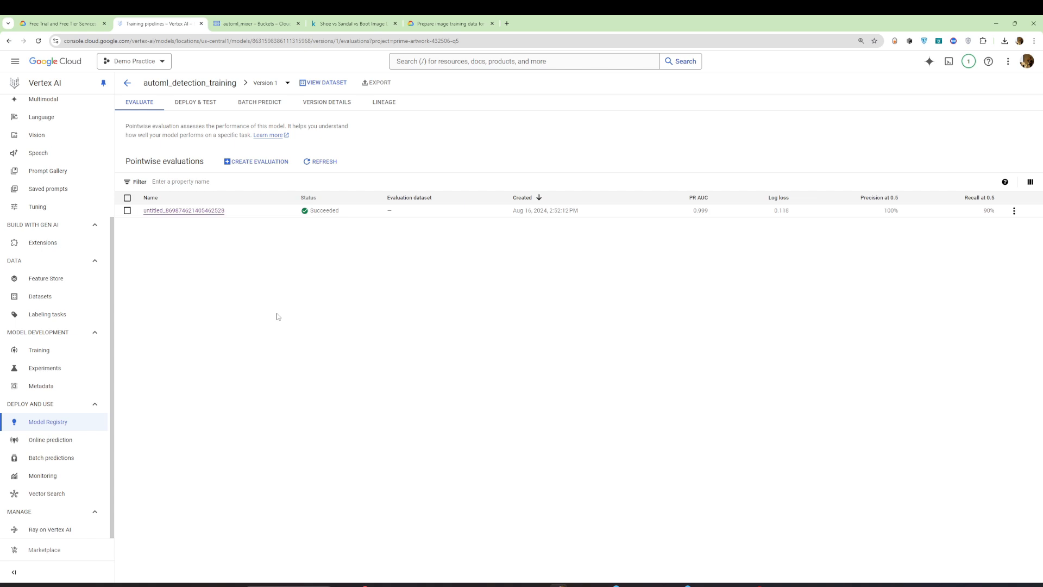
{"action": "left_click", "coordinate": [211, 212]}
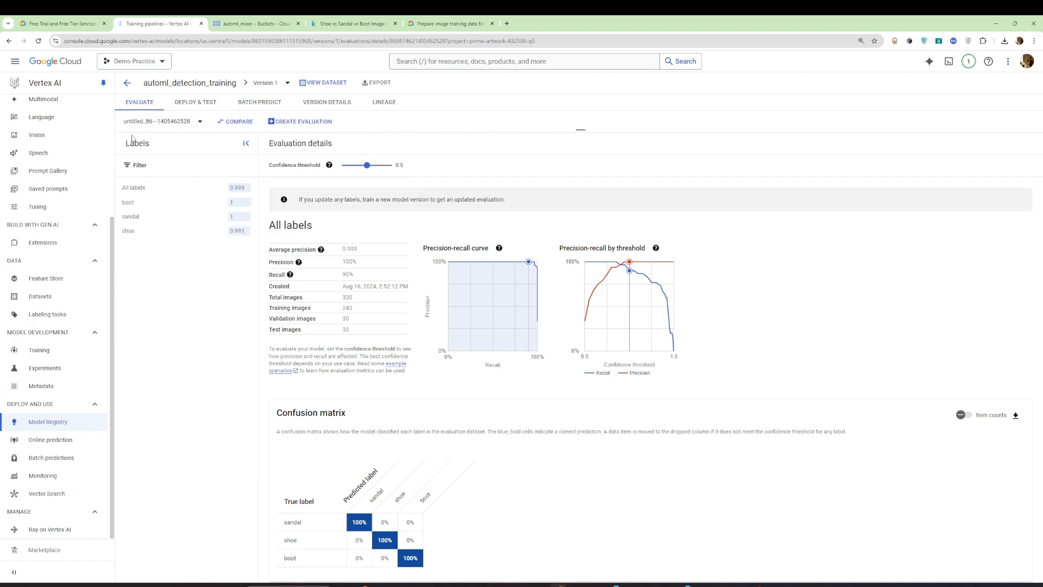
{"action": "left_click", "coordinate": [127, 83]}
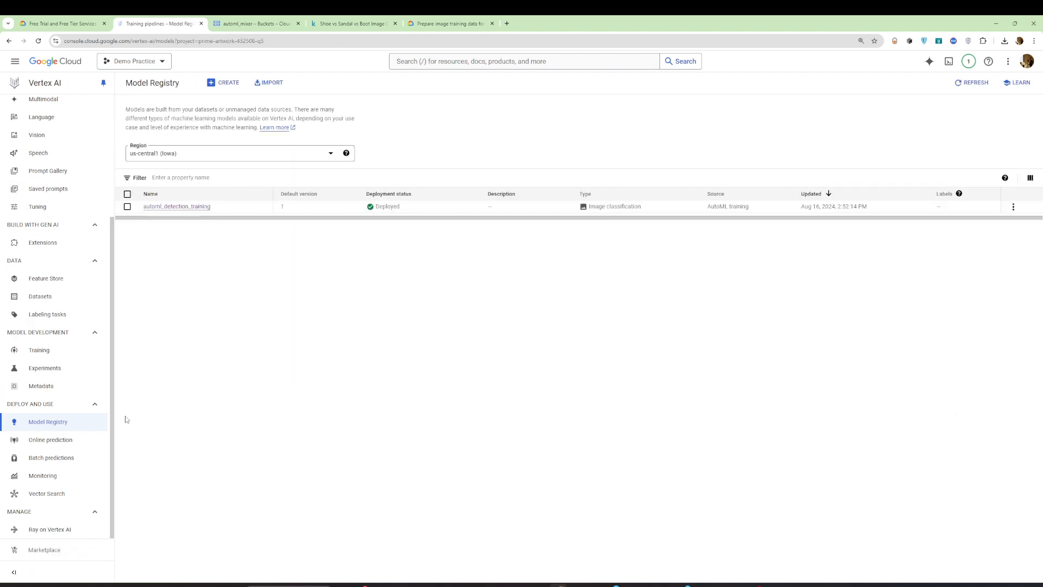
Open the evaluation details of the automl_detection_training model from the list of training pipelines.
{"action": "left_click", "coordinate": [74, 354]}
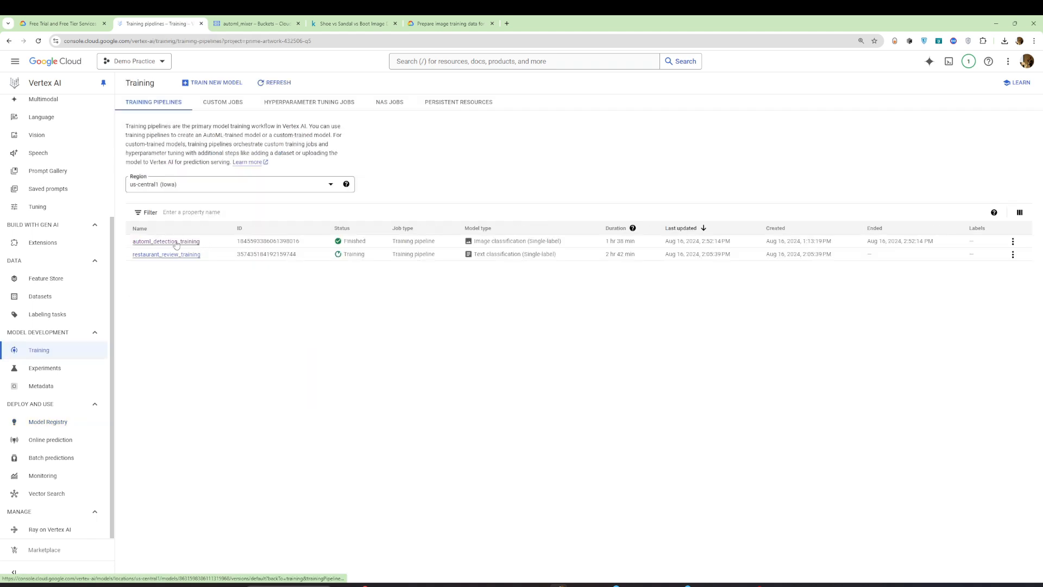
{"action": "left_click", "coordinate": [178, 242]}
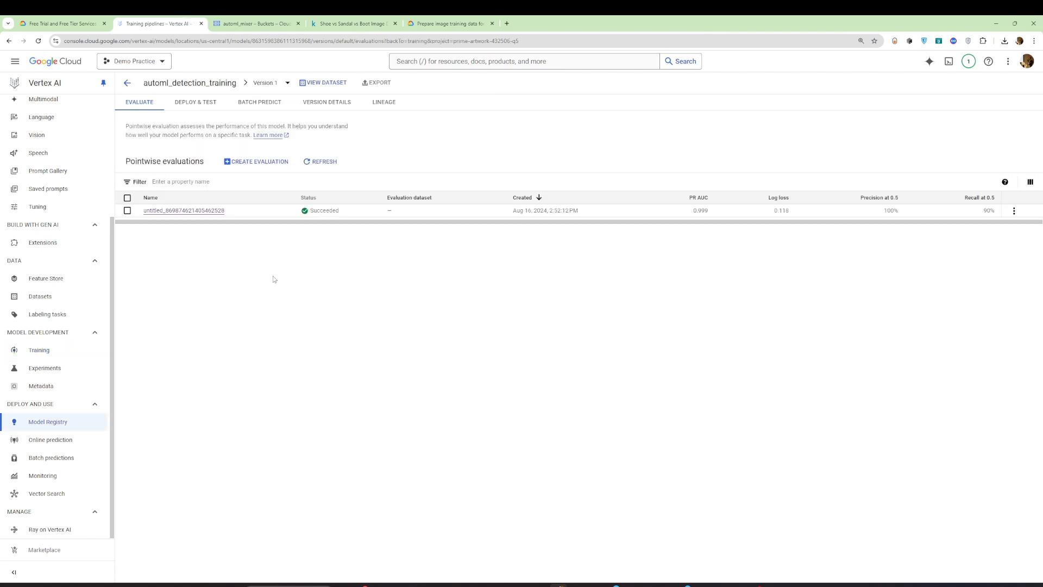
{"action": "left_click", "coordinate": [211, 212]}
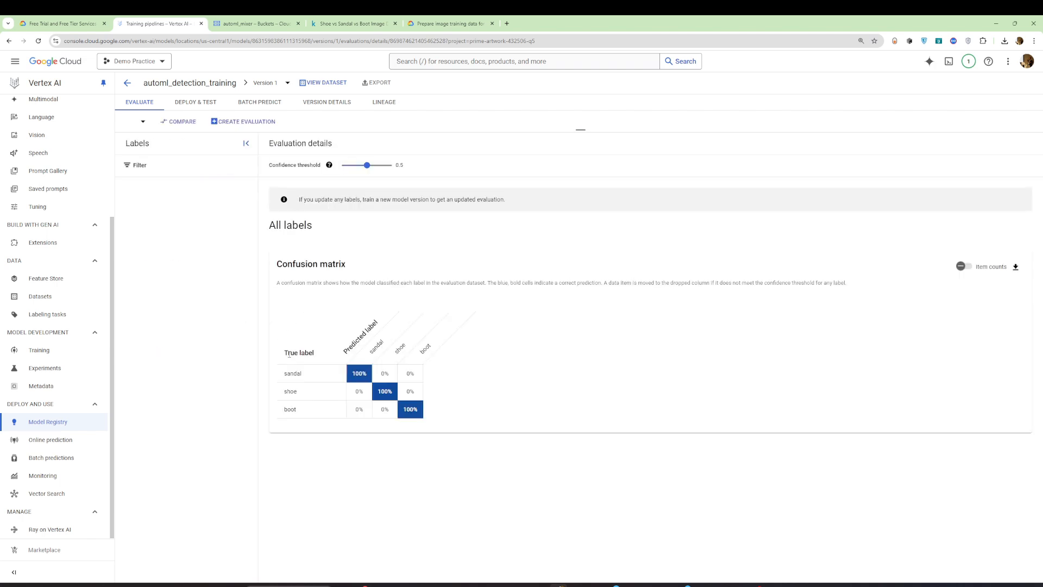
Preview the new and existing endpoint options for deploying automl_detection_training, and quit the deployment form without deploying.
{"action": "left_click", "coordinate": [205, 103]}
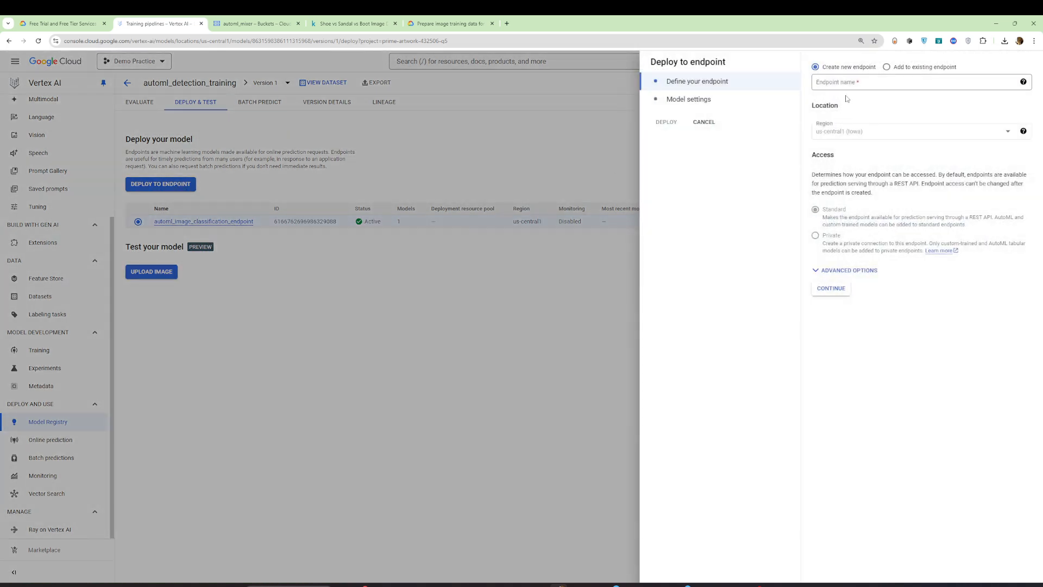
{"action": "left_click", "coordinate": [905, 69]}
{"action": "left_click", "coordinate": [877, 90]}
{"action": "left_click", "coordinate": [833, 67]}
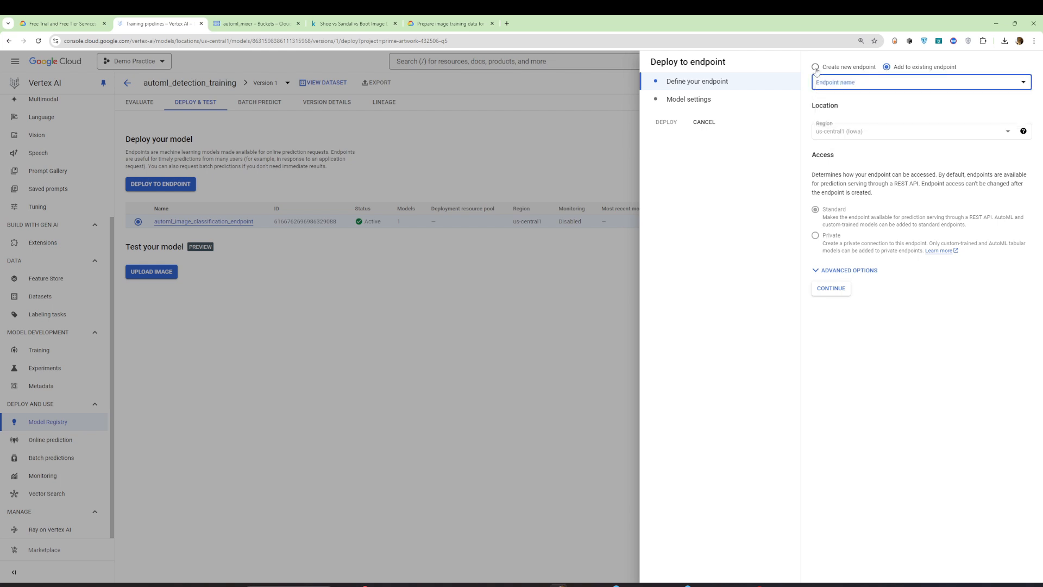
{"action": "left_click", "coordinate": [833, 67]}
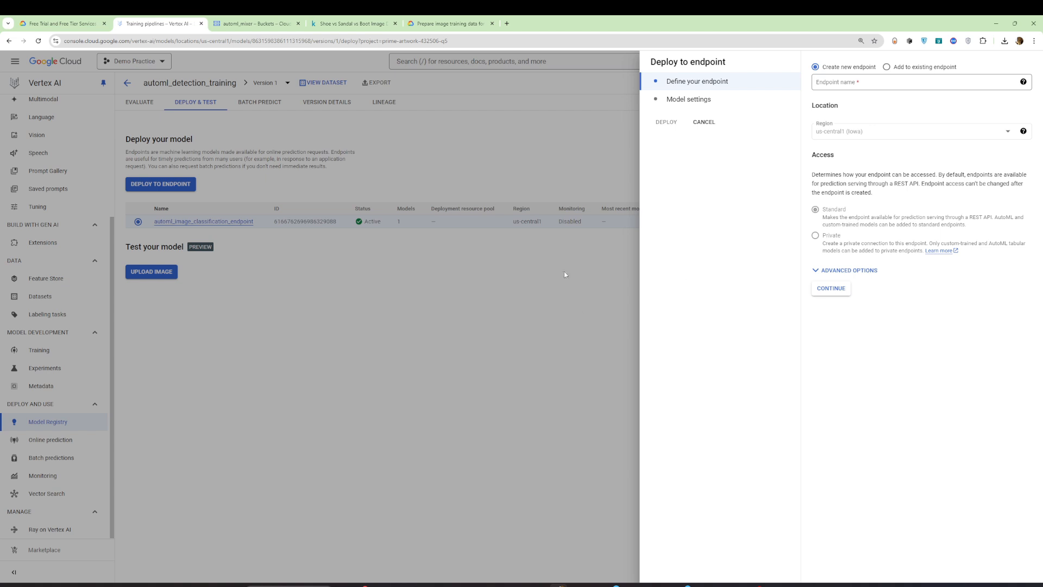
{"action": "left_click", "coordinate": [872, 79]}
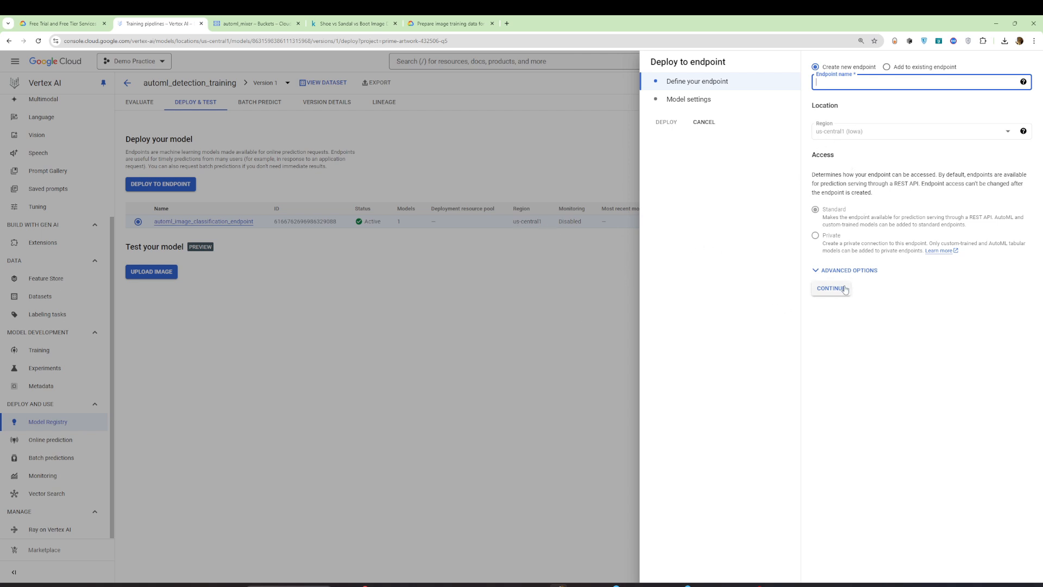
{"action": "left_click", "coordinate": [213, 347]}
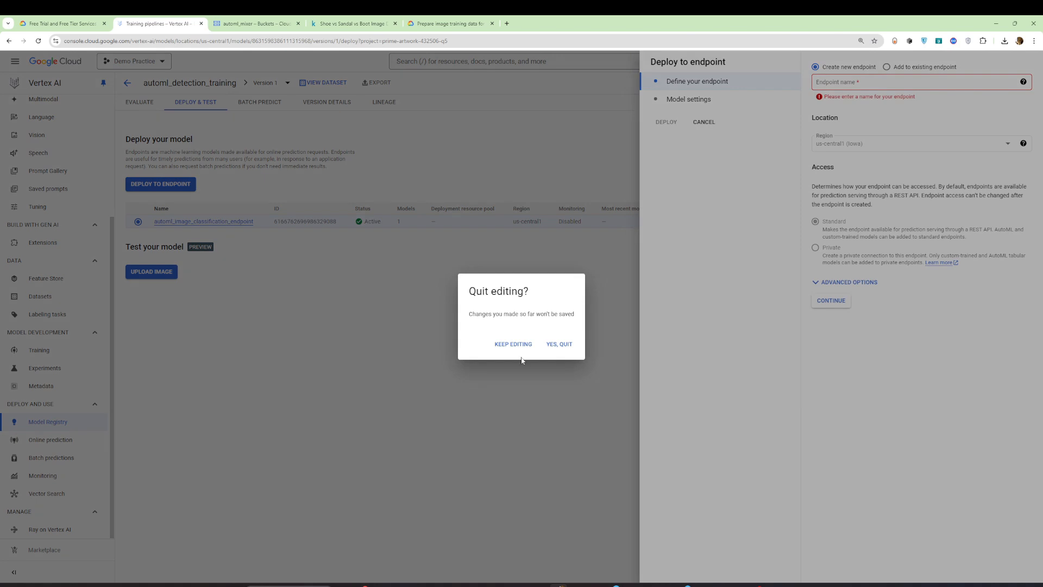
{"action": "left_click", "coordinate": [561, 346]}
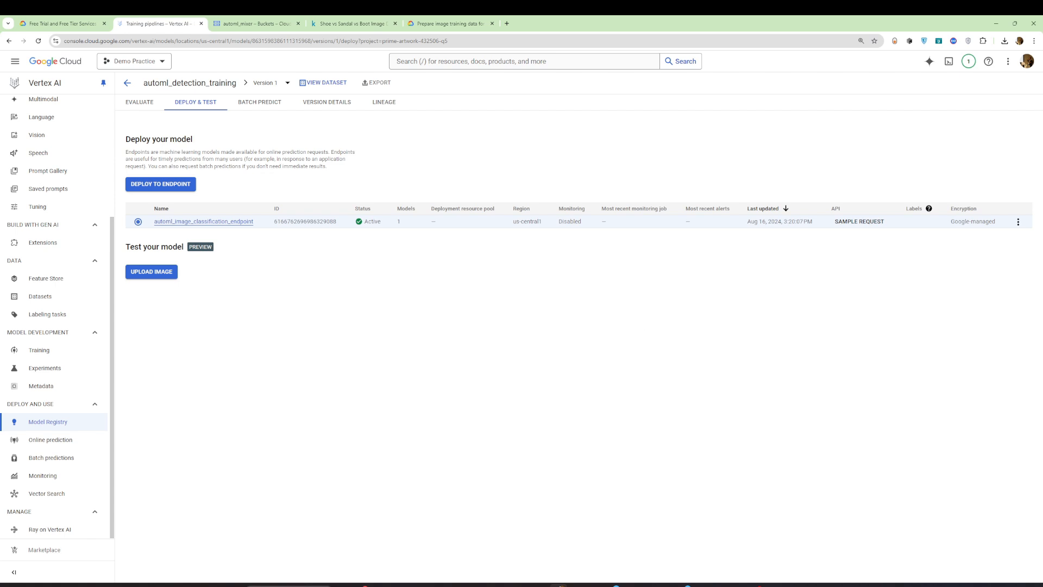
Test the deployed model with the image boot (10) from the Boot folder of the Shoe vs Sandal vs Boot Dataset.
{"action": "left_click", "coordinate": [130, 275]}
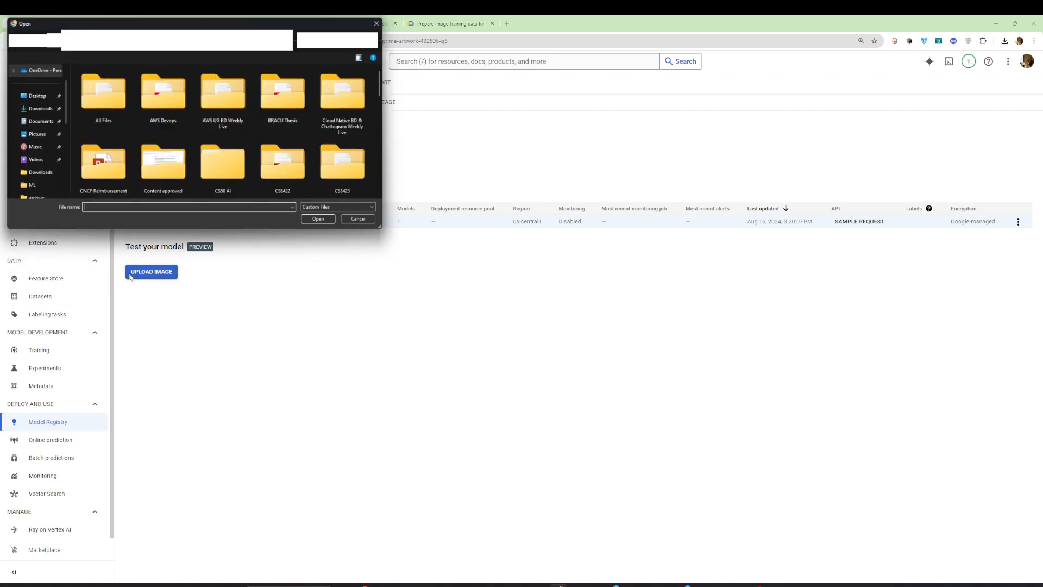
{"action": "scroll", "coordinate": [44, 82], "scroll_direction": "down", "scroll_amount": 5}
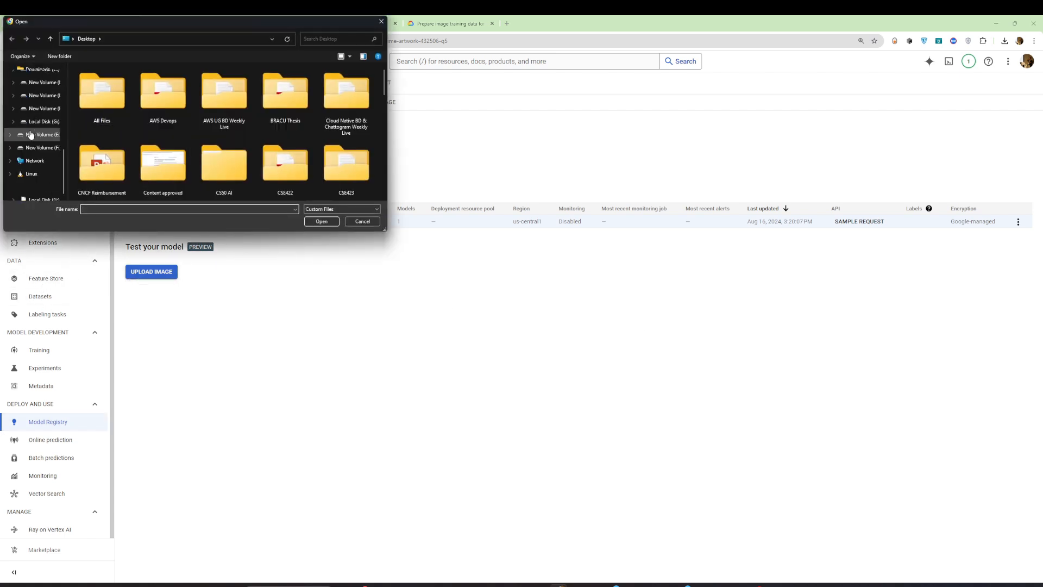
{"action": "left_click", "coordinate": [44, 83]}
{"action": "double_click", "coordinate": [120, 102]}
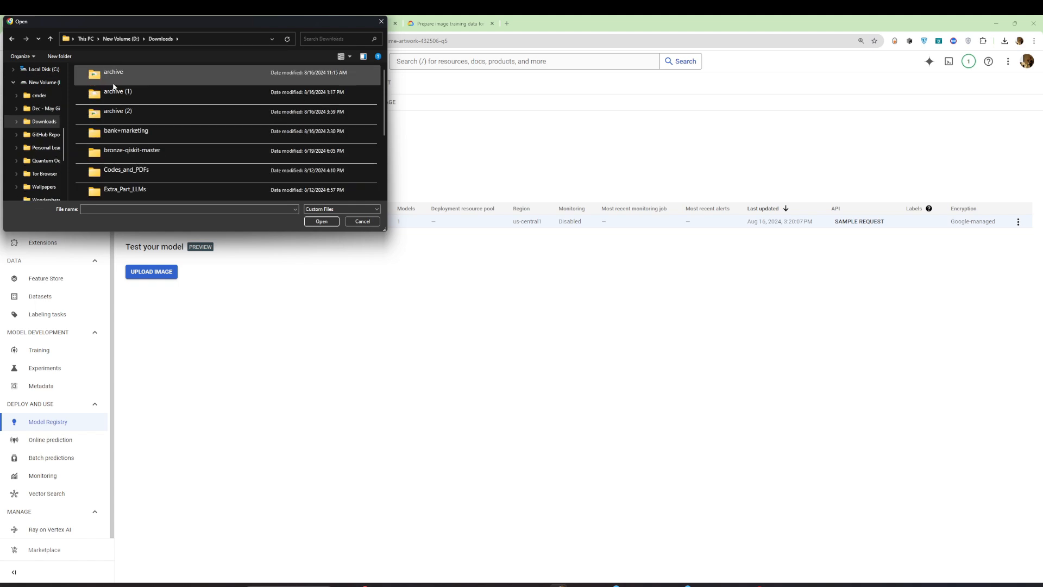
{"action": "double_click", "coordinate": [114, 81]}
{"action": "double_click", "coordinate": [103, 81]}
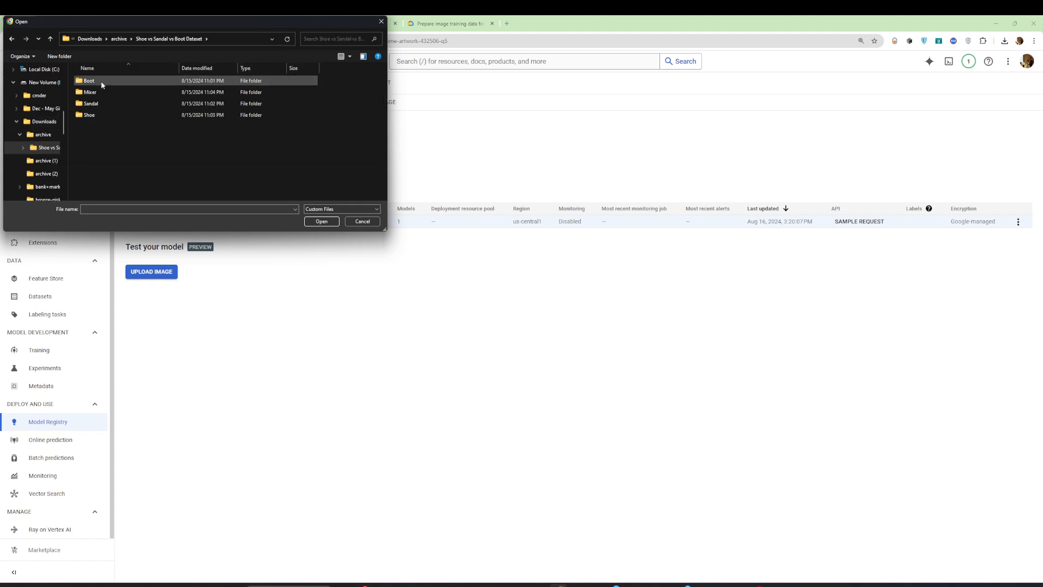
{"action": "double_click", "coordinate": [102, 82]}
{"action": "left_click", "coordinate": [183, 138]}
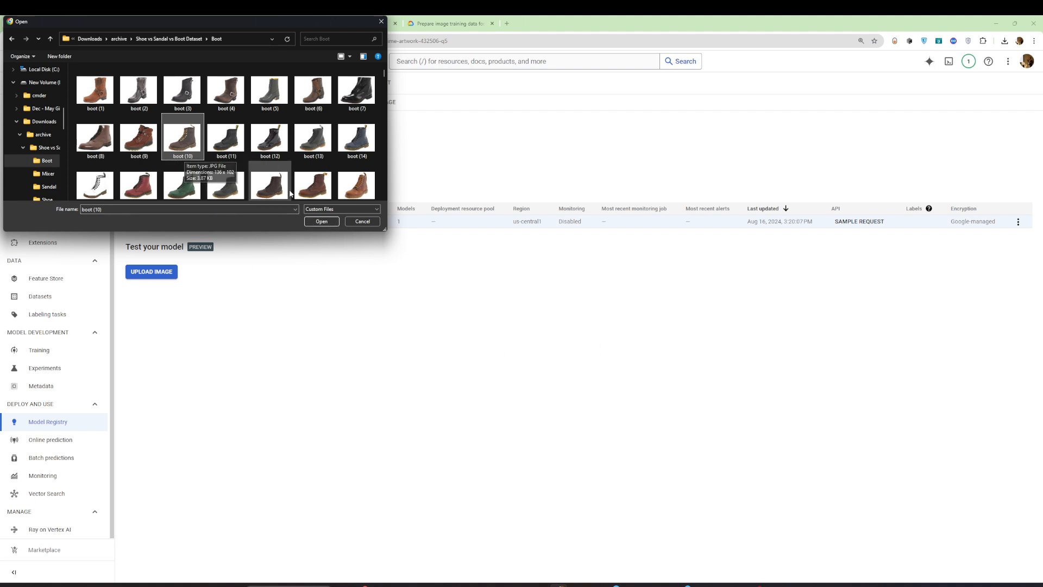
{"action": "left_click", "coordinate": [321, 221]}
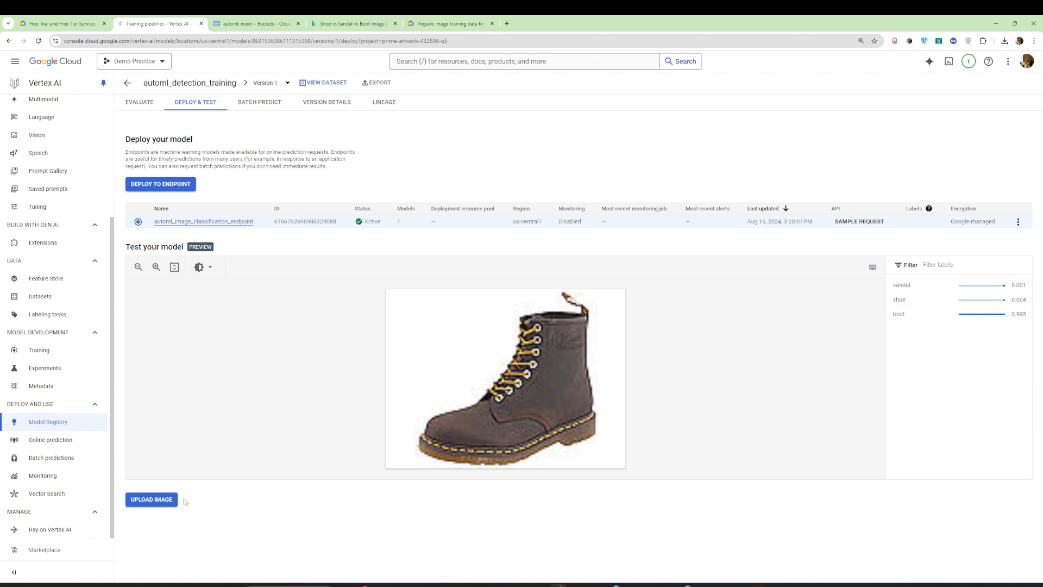
Test the deployed model with the image Shoe (384) from the Shoe folder of the same dataset.
{"action": "left_click", "coordinate": [161, 503]}
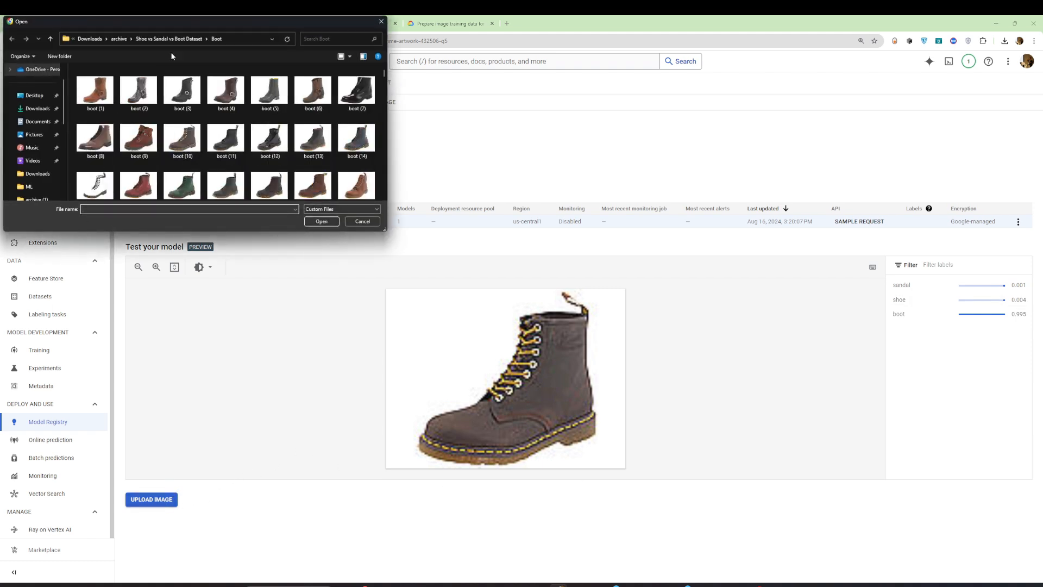
{"action": "left_click", "coordinate": [175, 39]}
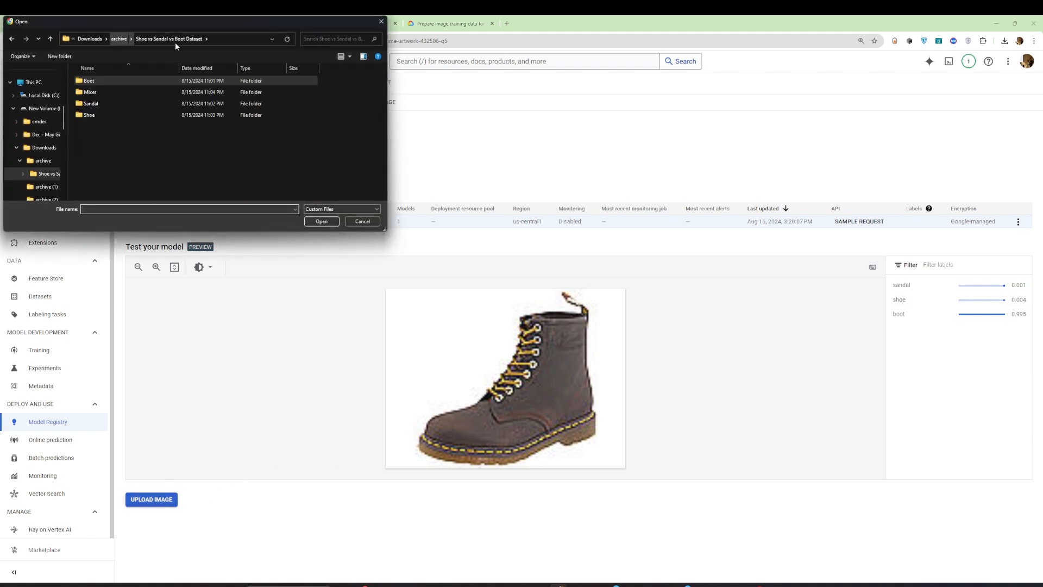
{"action": "left_click", "coordinate": [126, 115]}
{"action": "double_click", "coordinate": [126, 116]}
{"action": "left_click", "coordinate": [194, 155]}
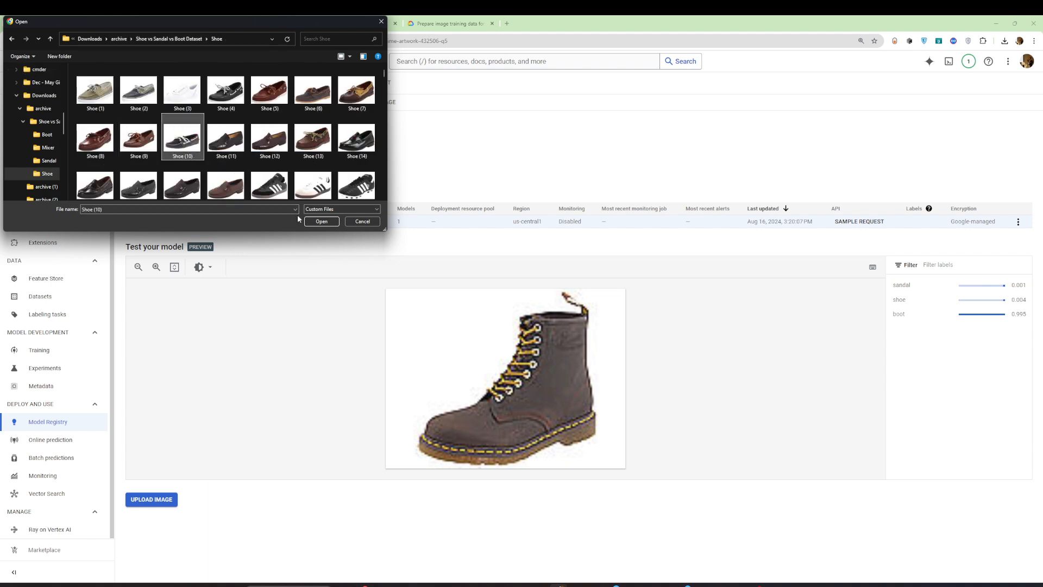
{"action": "scroll", "coordinate": [322, 162], "scroll_direction": "down", "scroll_amount": 10}
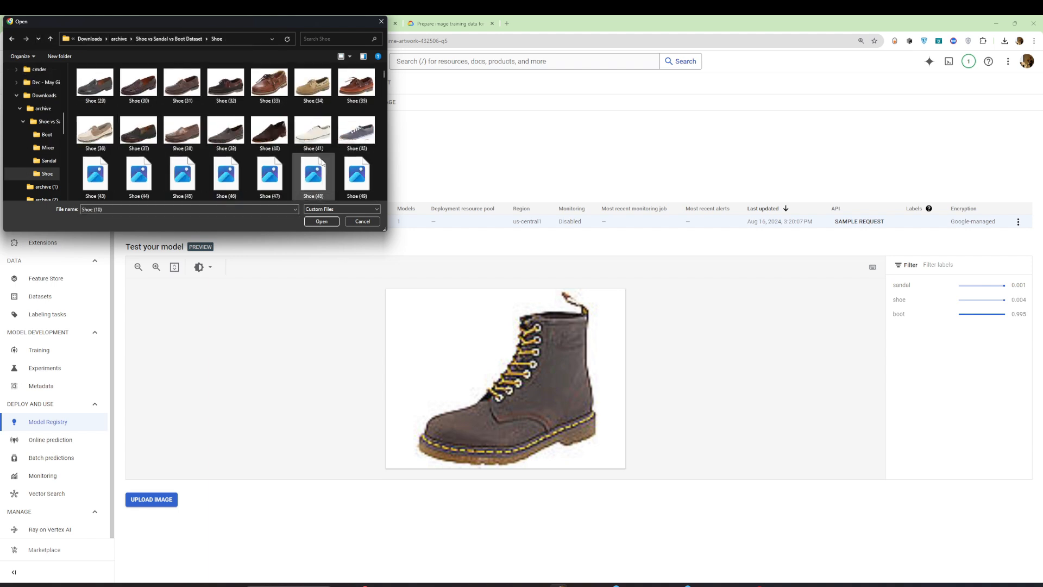
{"action": "scroll", "coordinate": [322, 163], "scroll_direction": "down", "scroll_amount": 20}
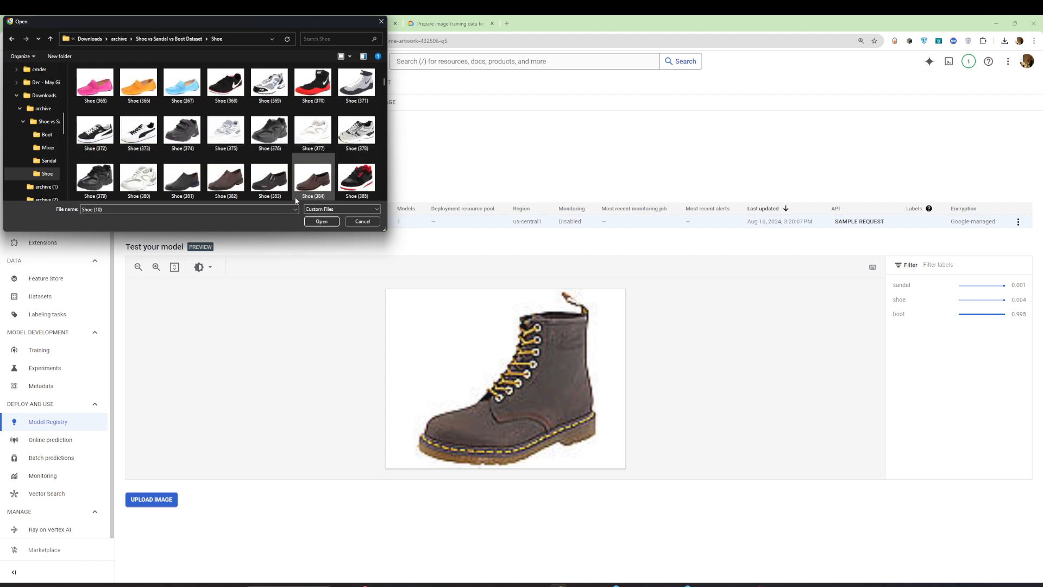
{"action": "left_click", "coordinate": [323, 186]}
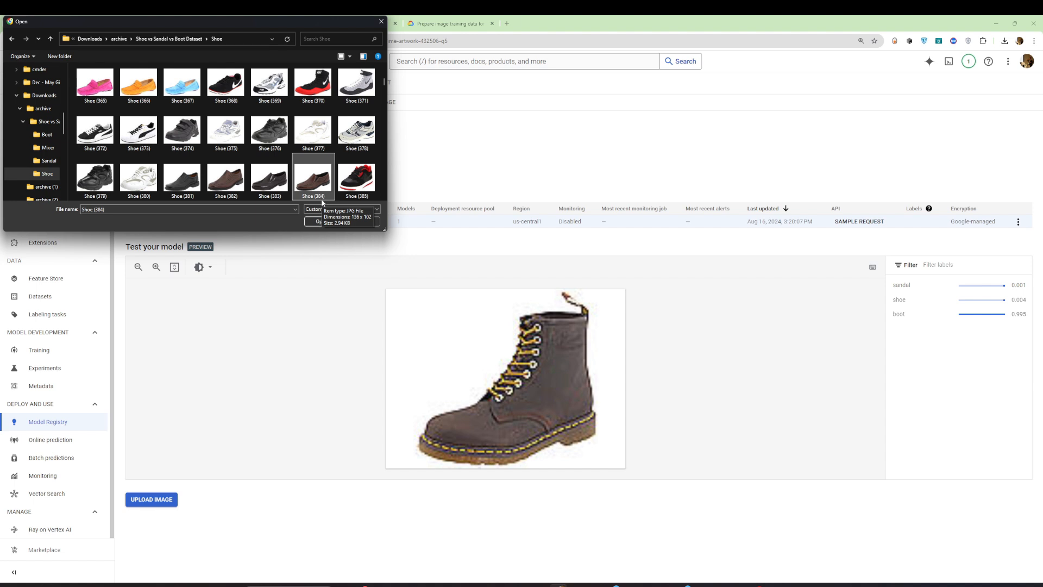
{"action": "left_click", "coordinate": [322, 221]}
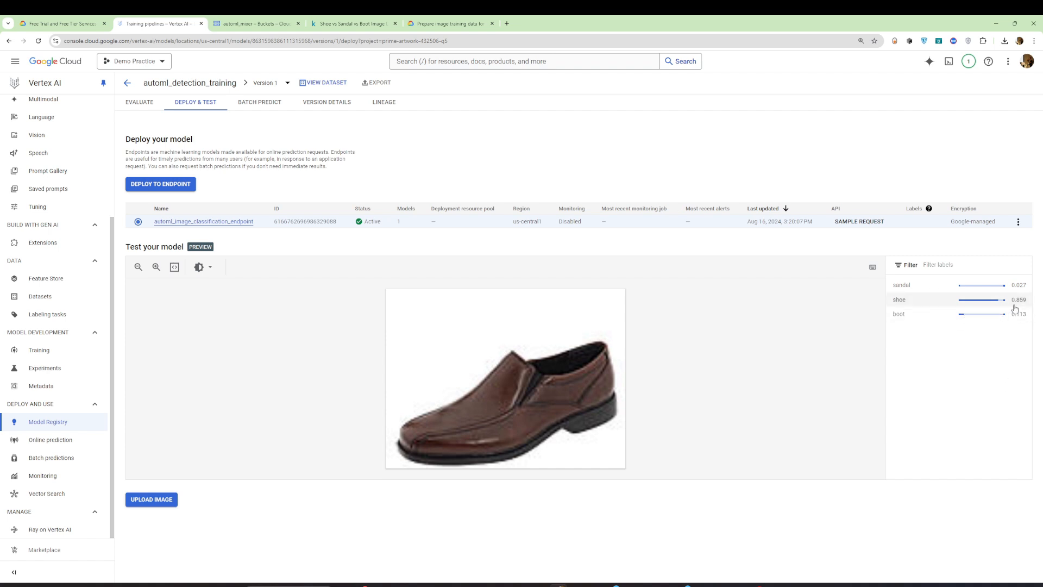
Test the deployed model with the image Shoe (866) from the Shoe folder.
{"action": "left_click", "coordinate": [169, 498]}
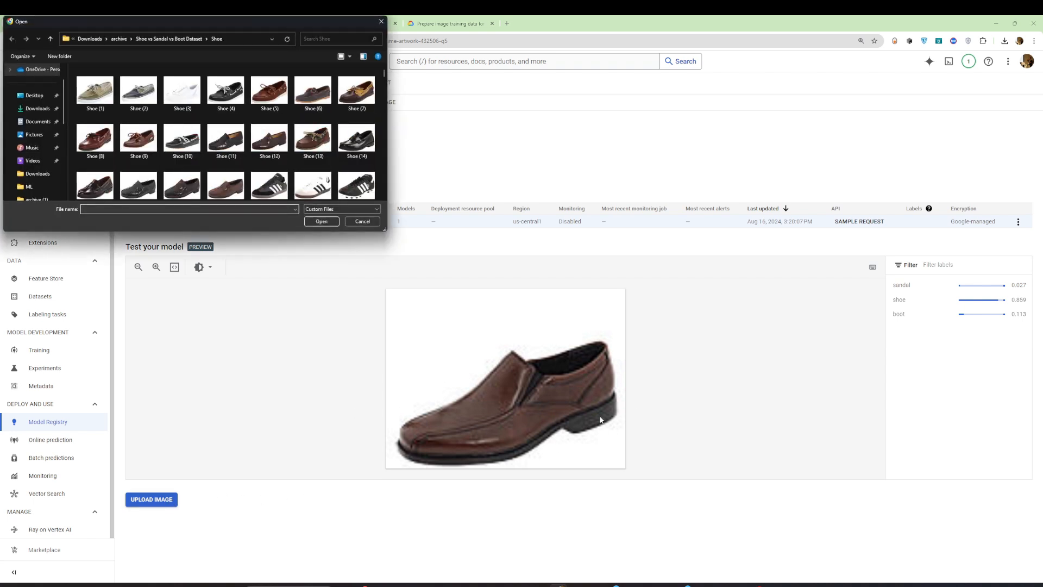
{"action": "scroll", "coordinate": [259, 178], "scroll_direction": "down", "scroll_amount": 5}
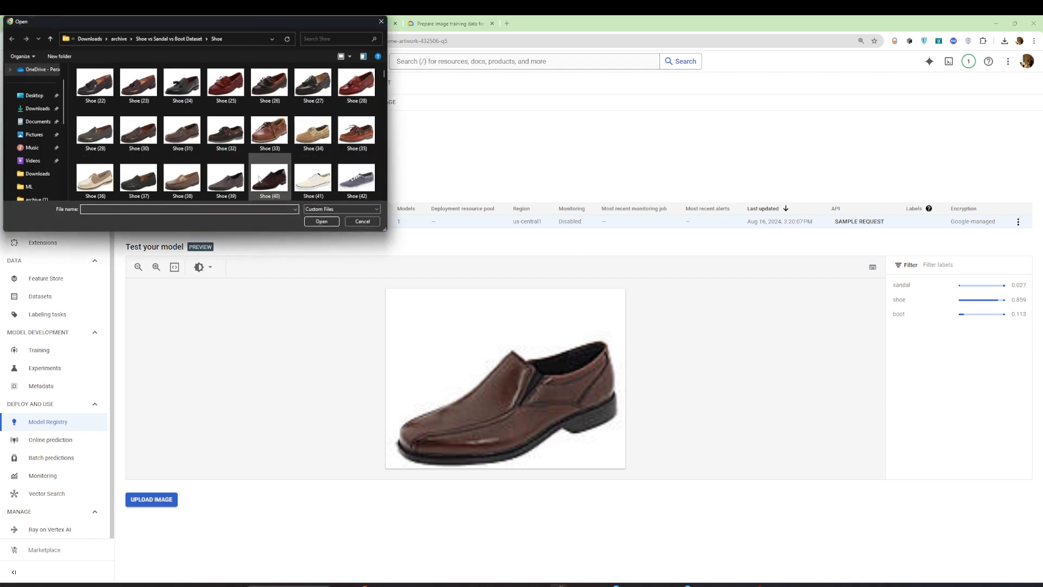
{"action": "scroll", "coordinate": [259, 178], "scroll_direction": "down", "scroll_amount": 20}
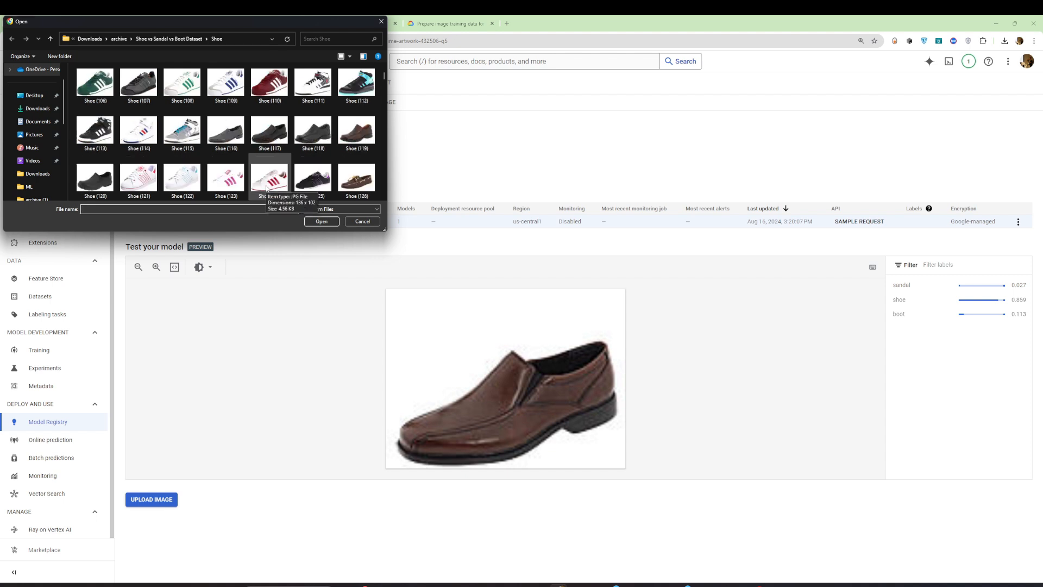
{"action": "scroll", "coordinate": [272, 185], "scroll_direction": "down", "scroll_amount": 20}
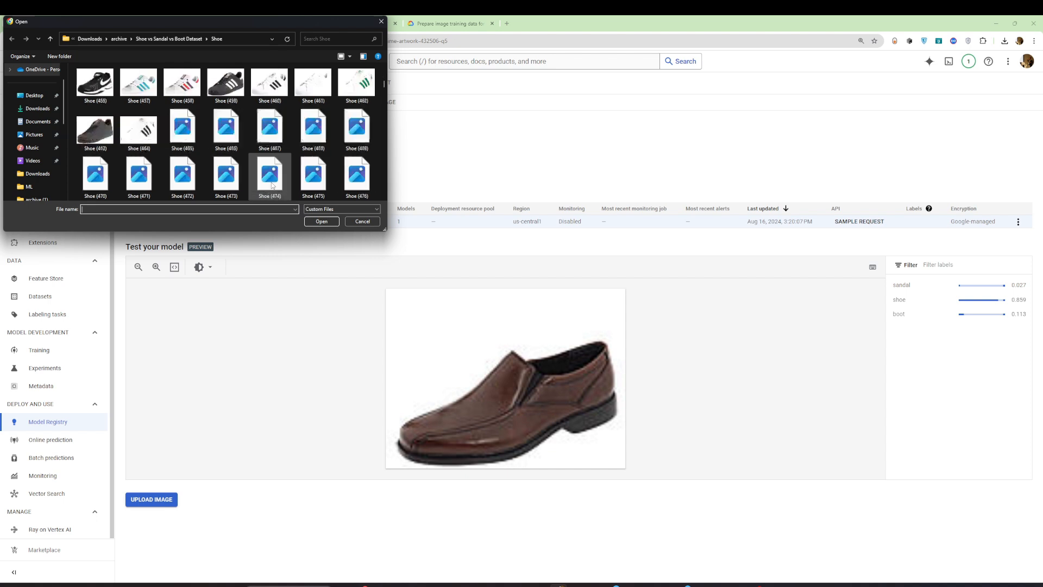
{"action": "scroll", "coordinate": [273, 186], "scroll_direction": "down", "scroll_amount": 20}
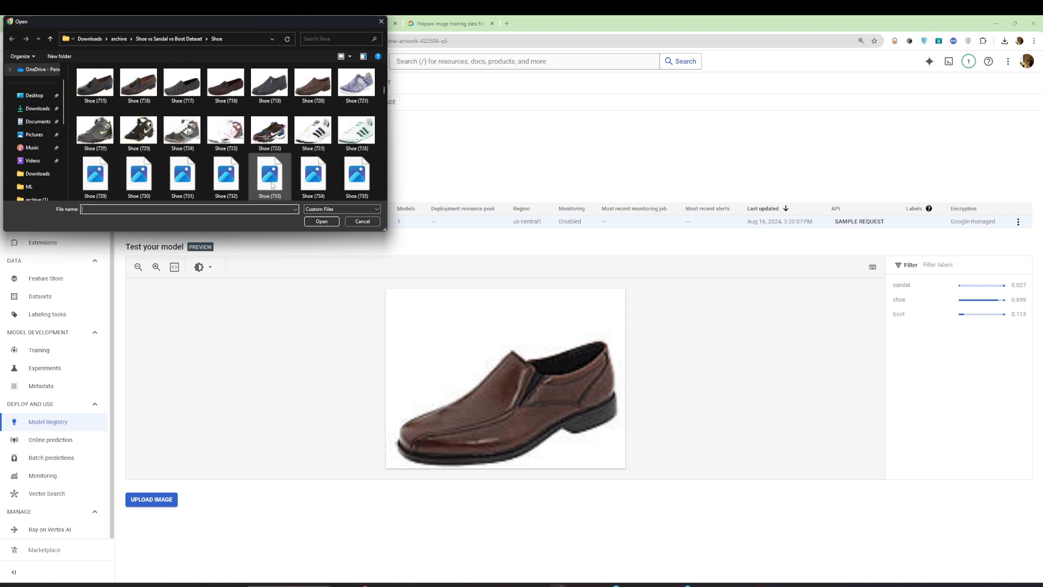
{"action": "left_click", "coordinate": [269, 183]}
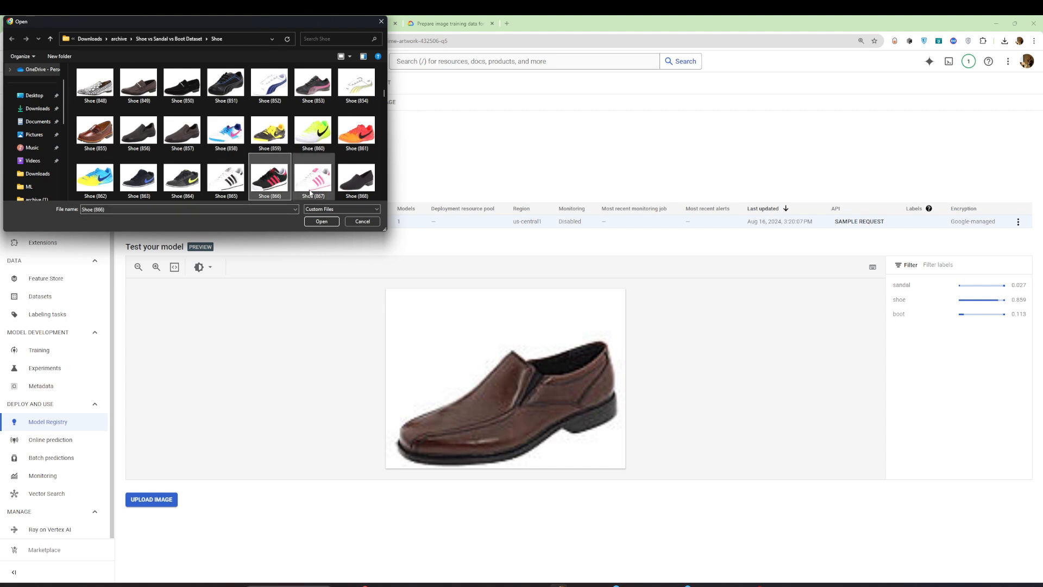
{"action": "left_click", "coordinate": [321, 221]}
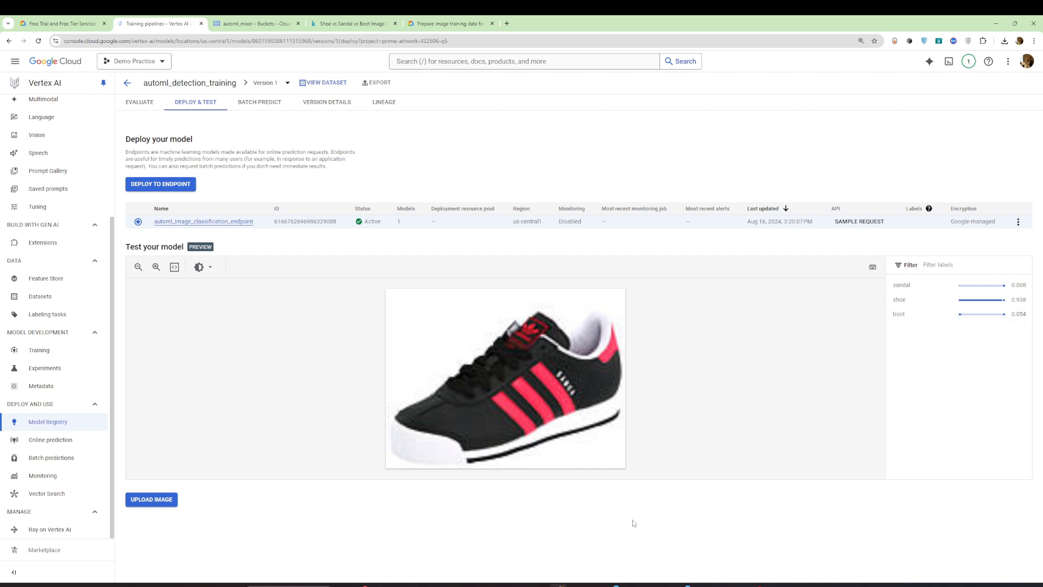
Test the deployed model with the image Sandal (444) from the Sandal folder of the Shoe vs Sandal vs Boot Dataset.
{"action": "left_click", "coordinate": [159, 501]}
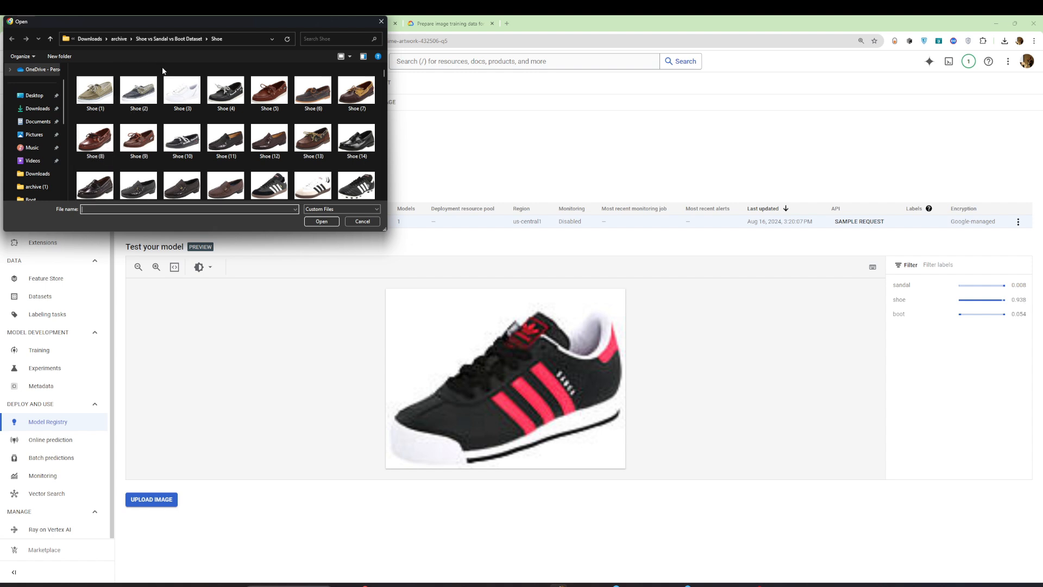
{"action": "left_click", "coordinate": [179, 44]}
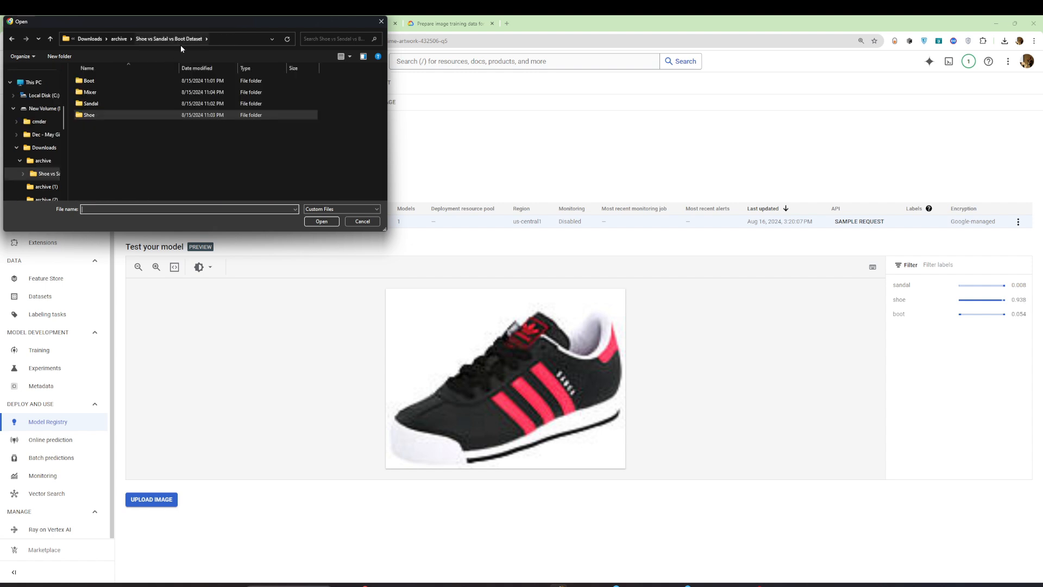
{"action": "double_click", "coordinate": [130, 105]}
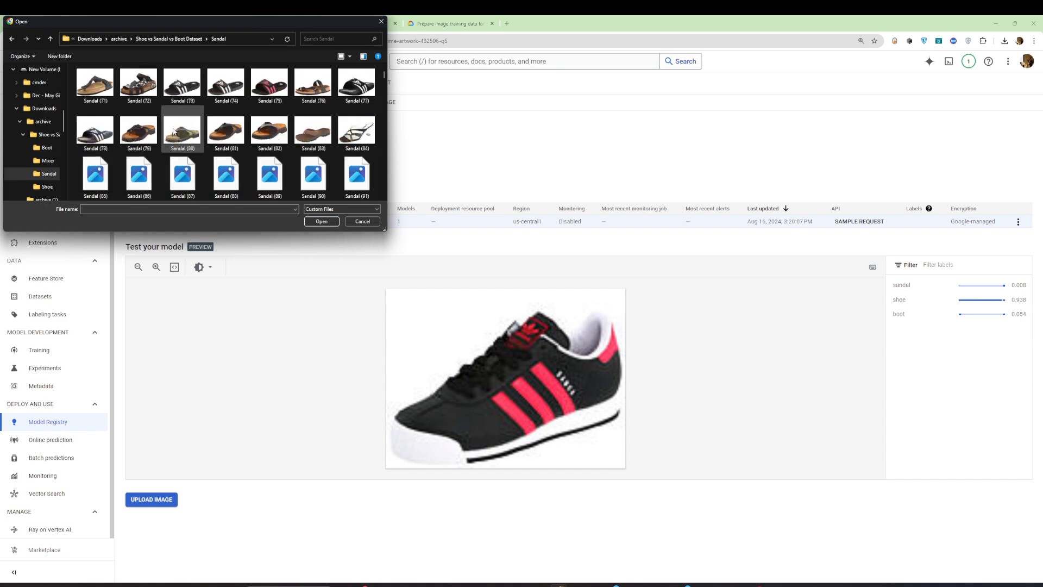
{"action": "scroll", "coordinate": [173, 131], "scroll_direction": "down", "scroll_amount": 12}
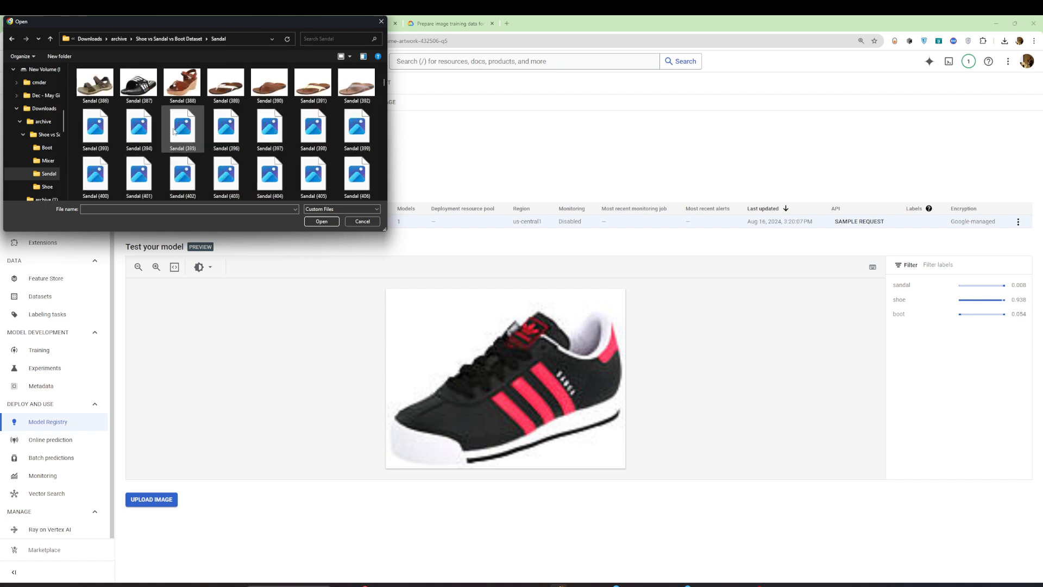
{"action": "left_click", "coordinate": [174, 169]}
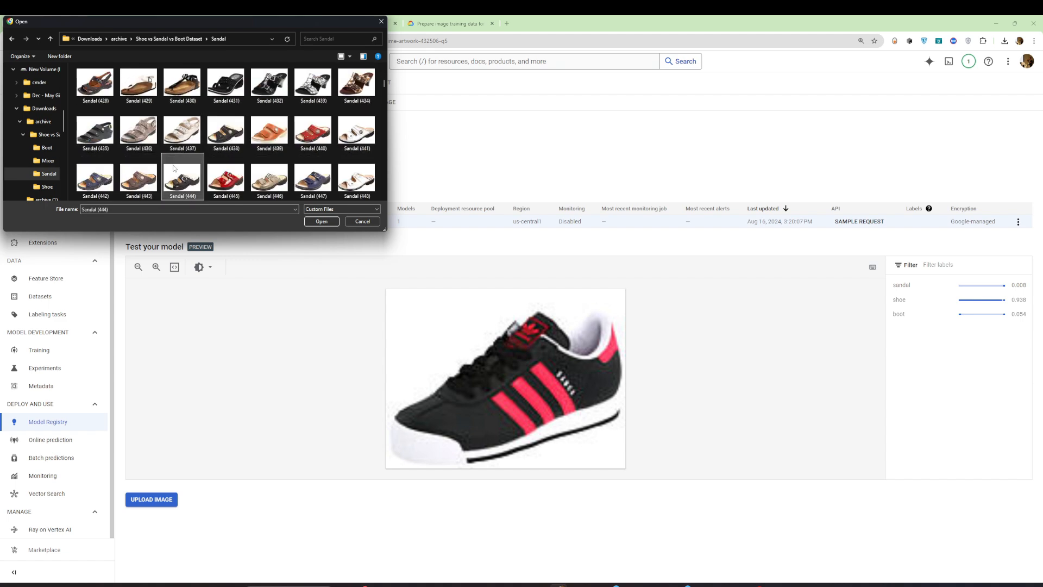
{"action": "left_click", "coordinate": [320, 222]}
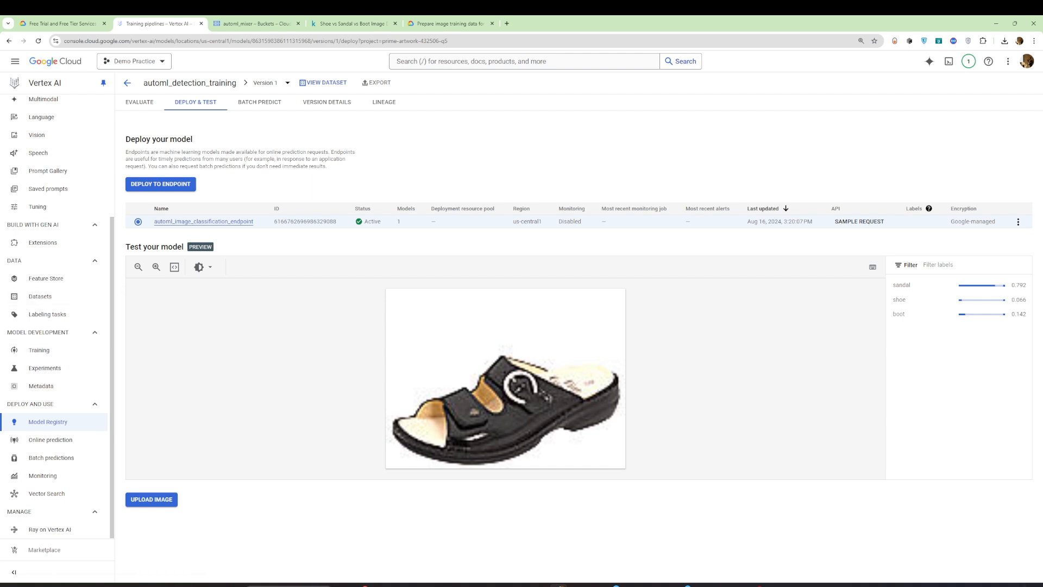
View the list of training pipelines, and switch to Kaggle to open the Restaurant Customer Reviews dataset.
{"action": "left_click", "coordinate": [79, 350]}
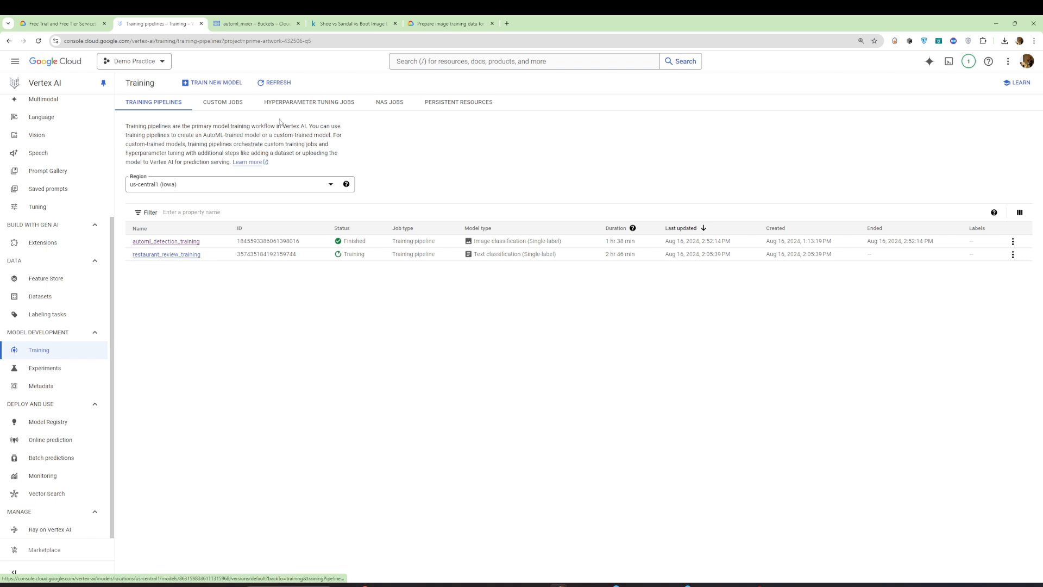
{"action": "left_click", "coordinate": [353, 23]}
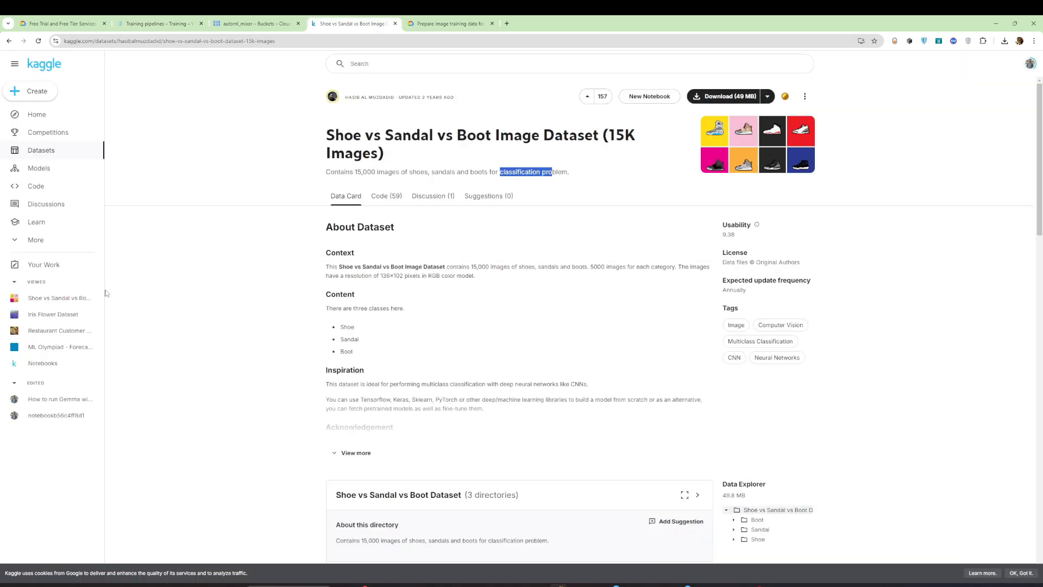
{"action": "left_click", "coordinate": [61, 335]}
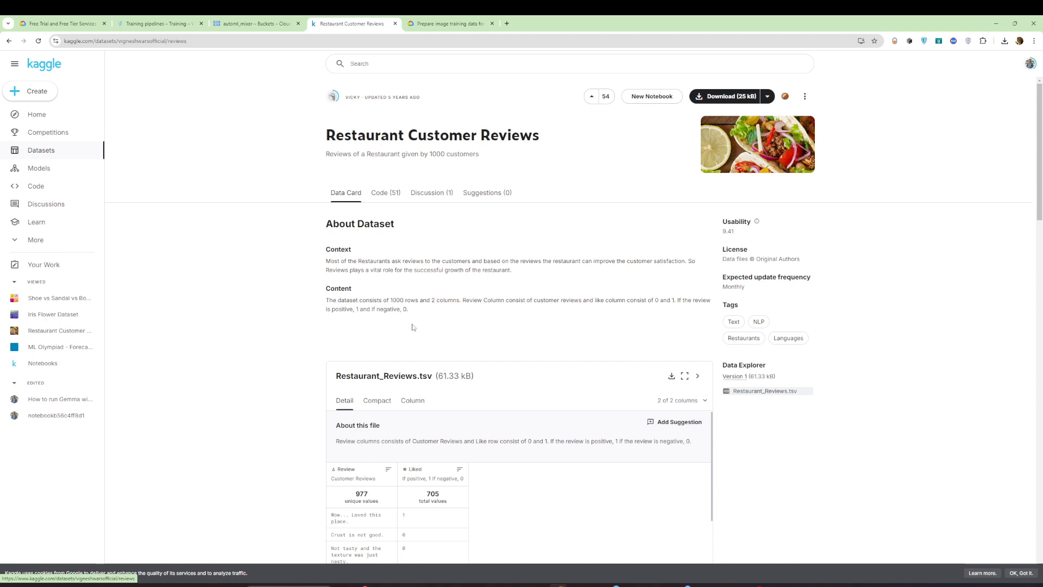
Examine the customer reviews and their Liked labels in the Restaurant_Reviews.tsv preview.
{"action": "scroll", "coordinate": [412, 327], "scroll_direction": "down", "scroll_amount": 5}
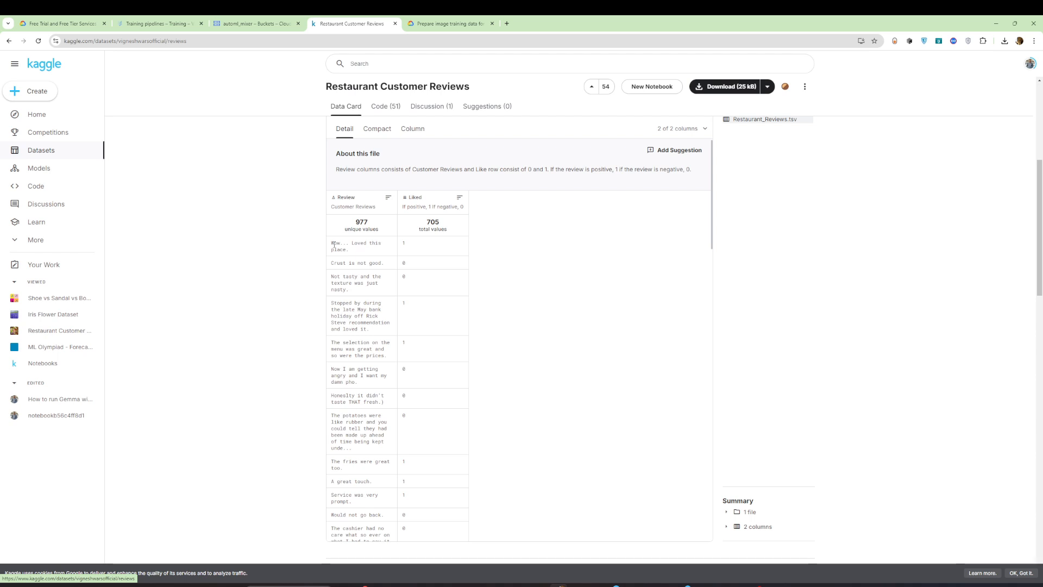
{"action": "left_click_drag", "start_coordinate": [333, 244], "coordinate": [361, 249]}
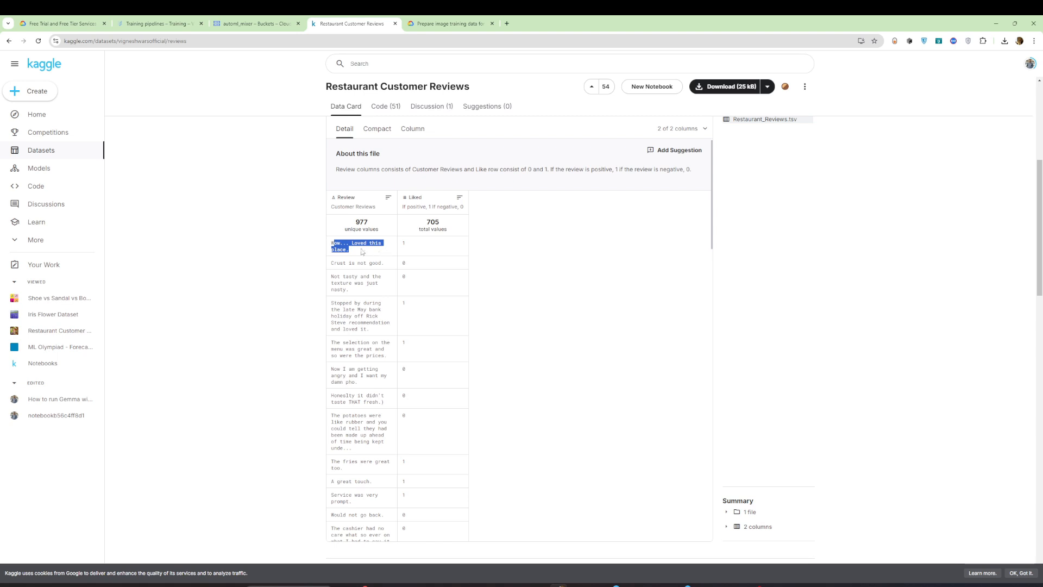
{"action": "left_click", "coordinate": [284, 251]}
{"action": "triple_click", "coordinate": [354, 251]}
{"action": "left_click_drag", "start_coordinate": [385, 264], "coordinate": [323, 270]}
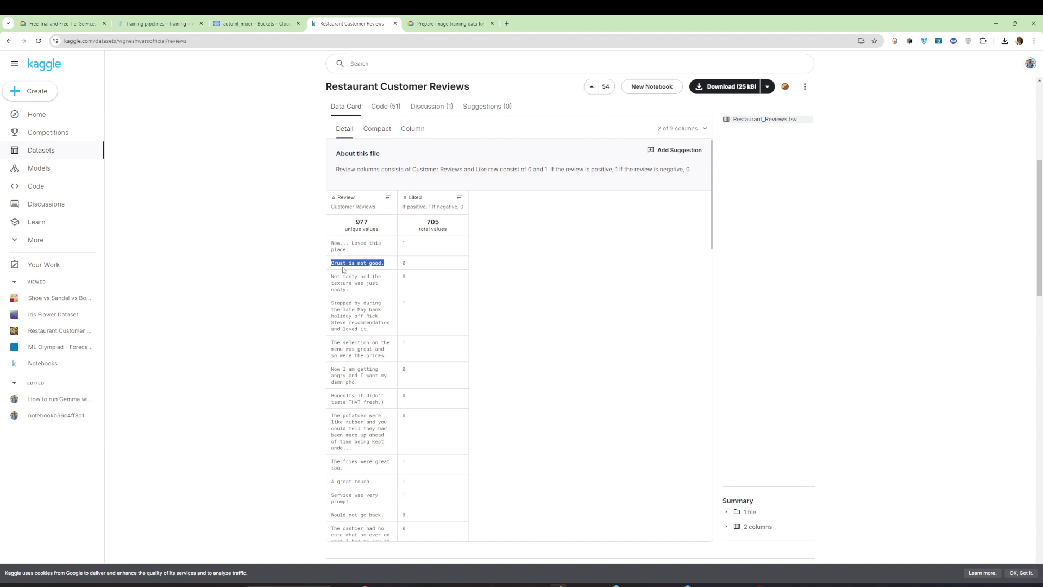
{"action": "left_click", "coordinate": [417, 271]}
{"action": "scroll", "coordinate": [356, 403], "scroll_direction": "down", "scroll_amount": 5}
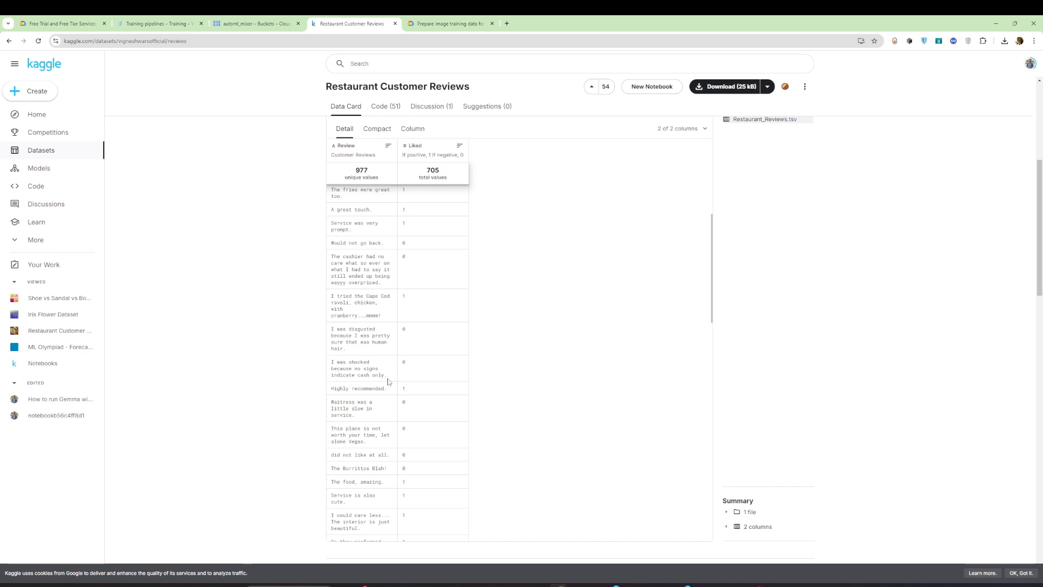
{"action": "left_click_drag", "start_coordinate": [380, 375], "coordinate": [330, 373]}
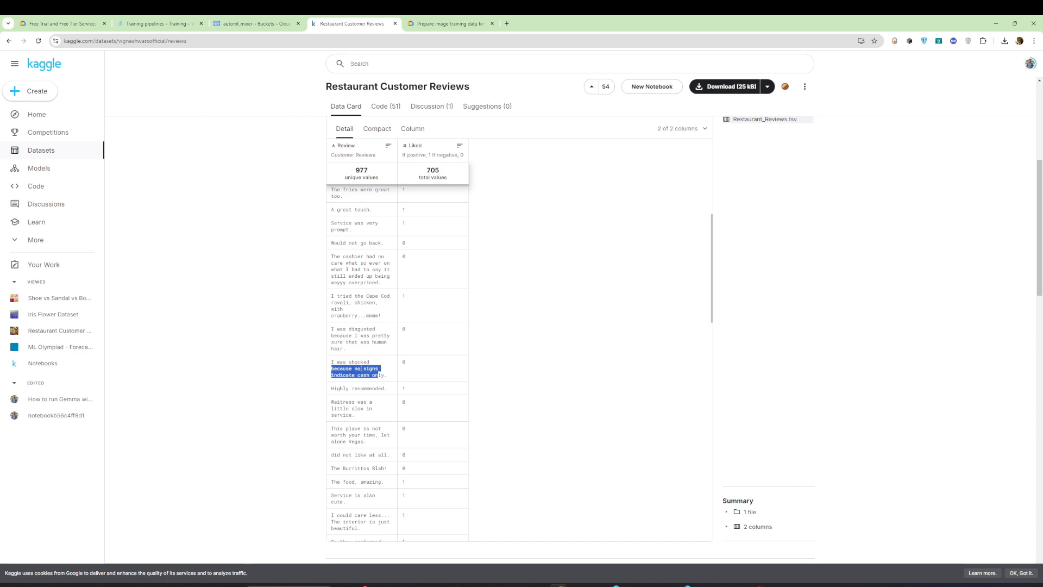
{"action": "scroll", "coordinate": [356, 373], "scroll_direction": "down", "scroll_amount": 5}
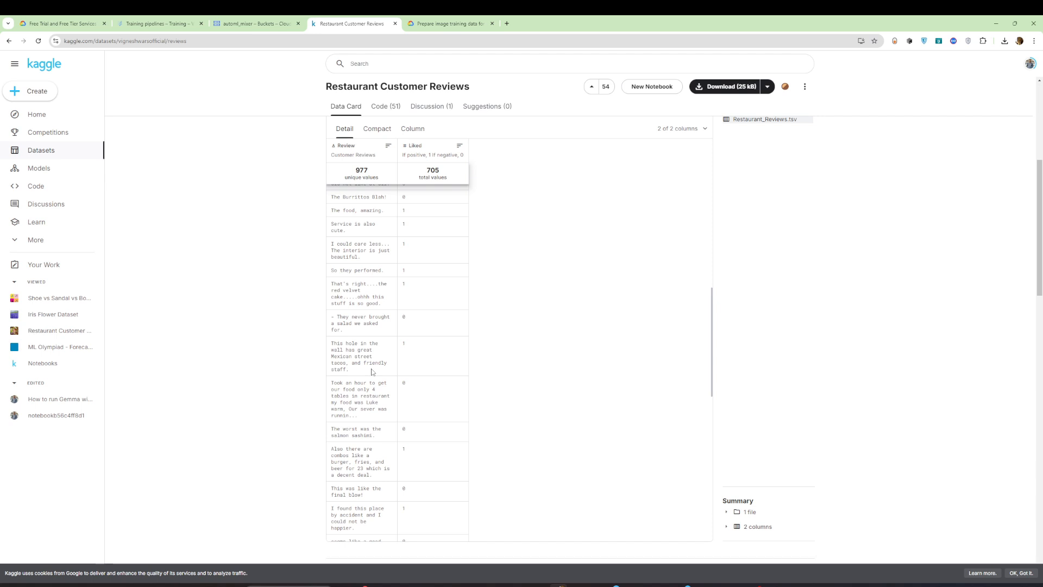
{"action": "scroll", "coordinate": [373, 371], "scroll_direction": "down", "scroll_amount": 5}
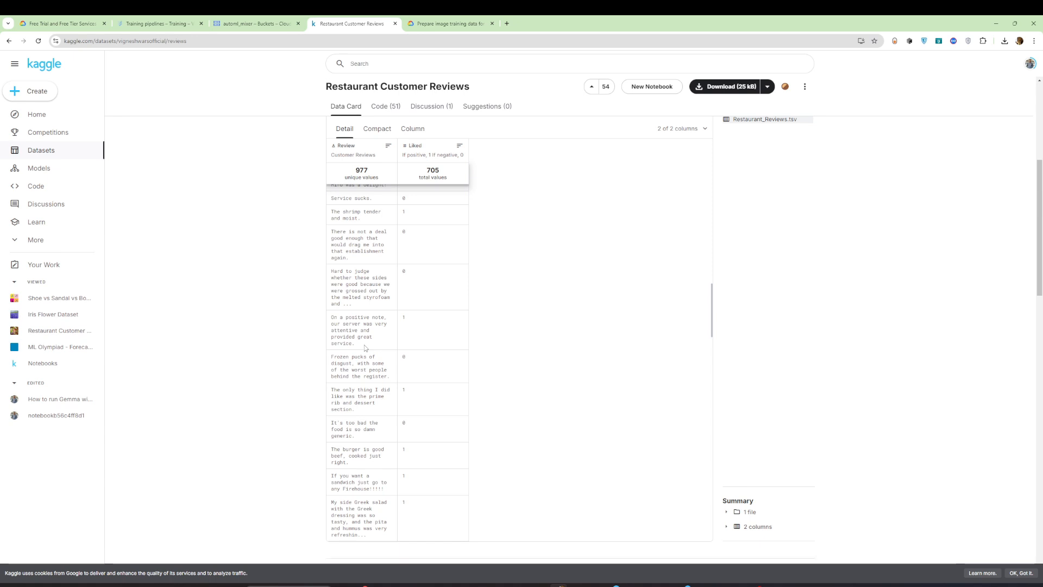
Copy the review "On a positive note, our server was very attentive and provided great service." from the dataset preview.
{"action": "left_click_drag", "start_coordinate": [365, 348], "coordinate": [331, 316]}
{"action": "right_click", "coordinate": [348, 325]}
{"action": "left_click", "coordinate": [358, 332]}
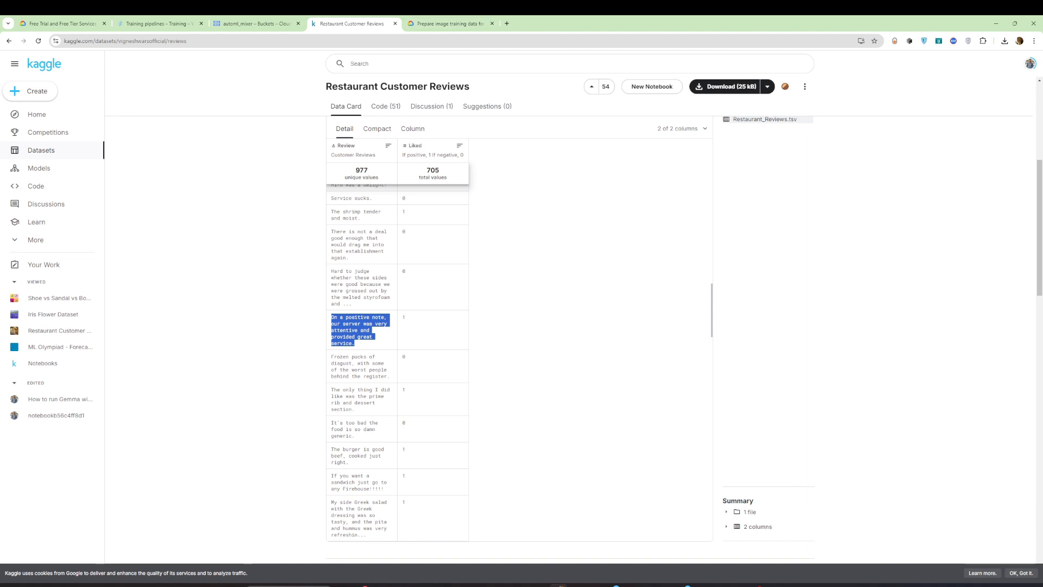
Open Cloud Shell on the Vertex AI page, enlarge it to nearly the full window and clear the terminal.
{"action": "left_click", "coordinate": [154, 26]}
{"action": "left_click", "coordinate": [948, 61]}
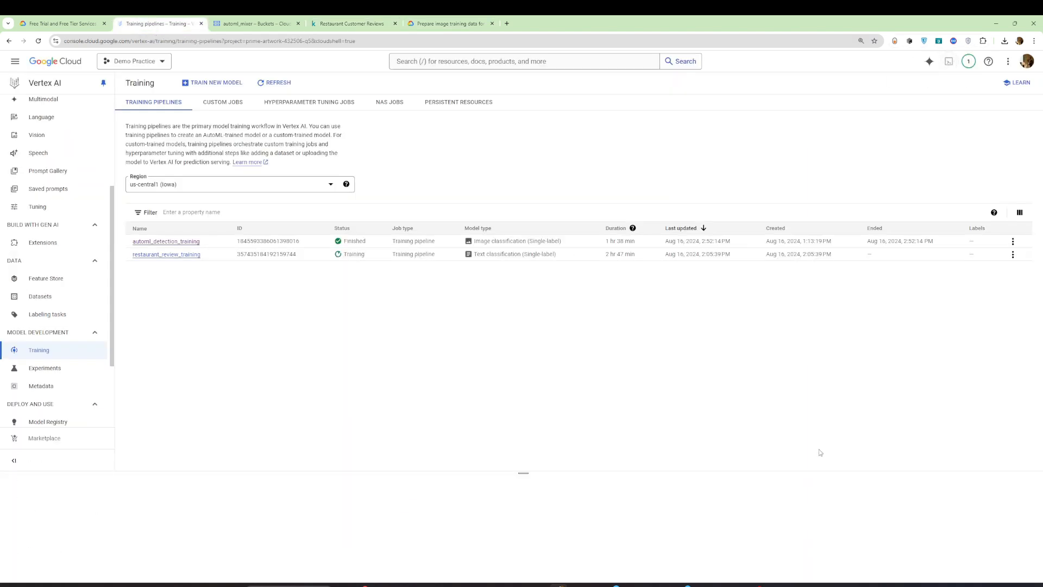
{"action": "left_click_drag", "start_coordinate": [523, 473], "coordinate": [545, 91]}
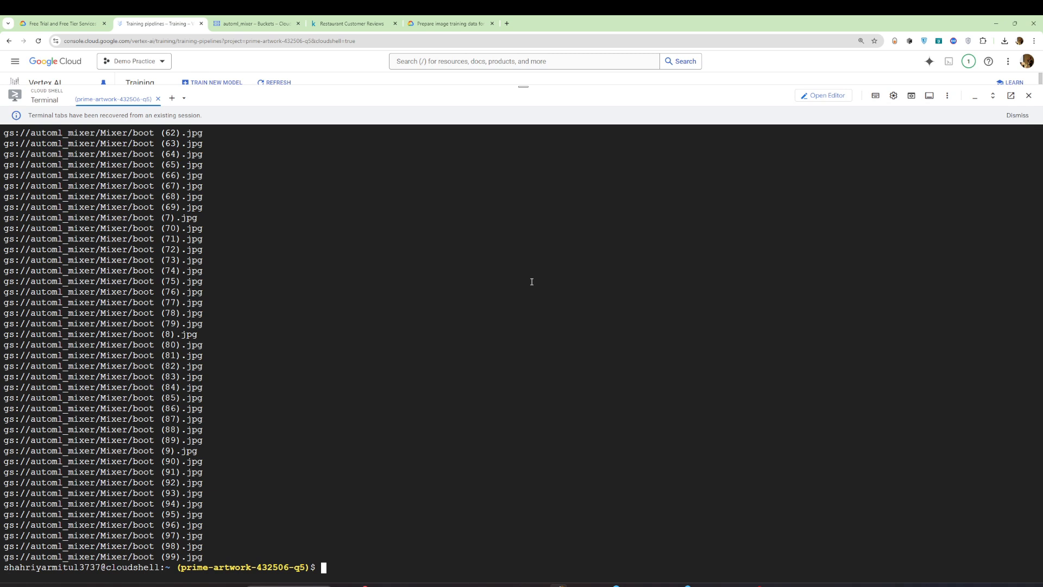
{"action": "type", "text": "clear"}
{"action": "key", "text": "Return"}
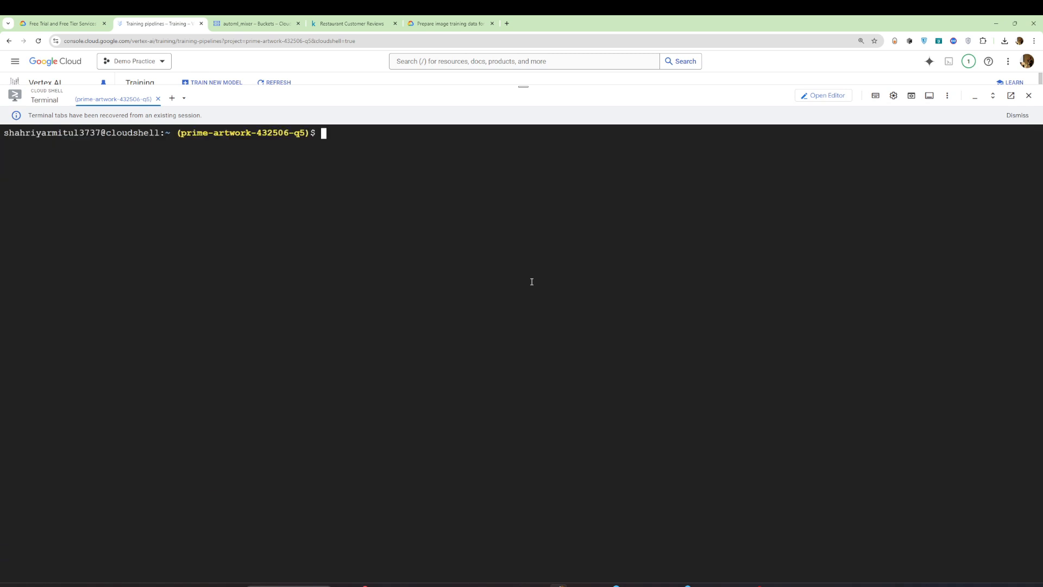
List the gcloud ml language commands, and begin a gcloud ml language analyze-sentiment command with --content= and an opening double quote.
{"action": "type", "text": "gcloud ml language"}
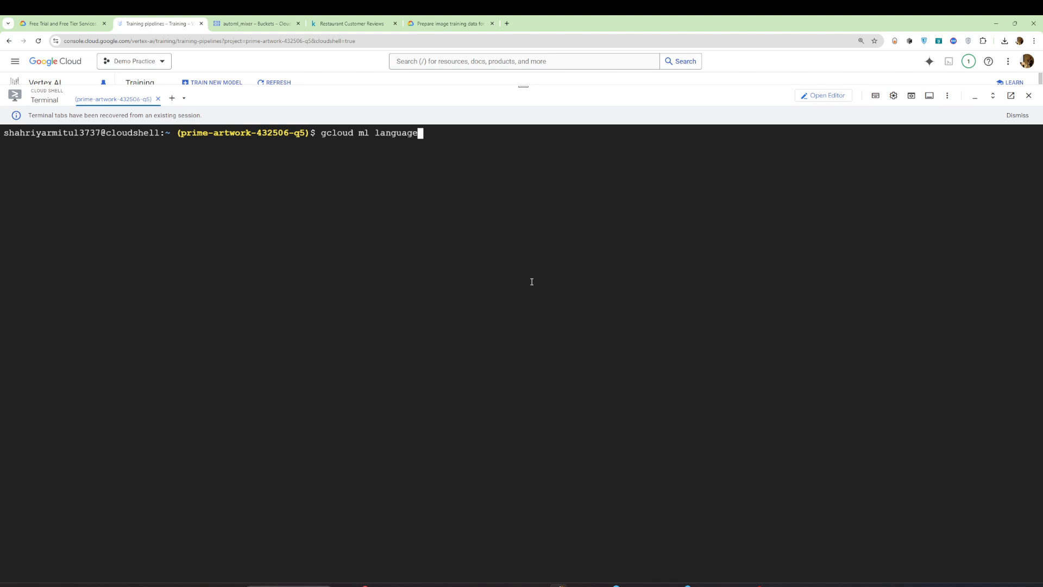
{"action": "key", "text": "Return"}
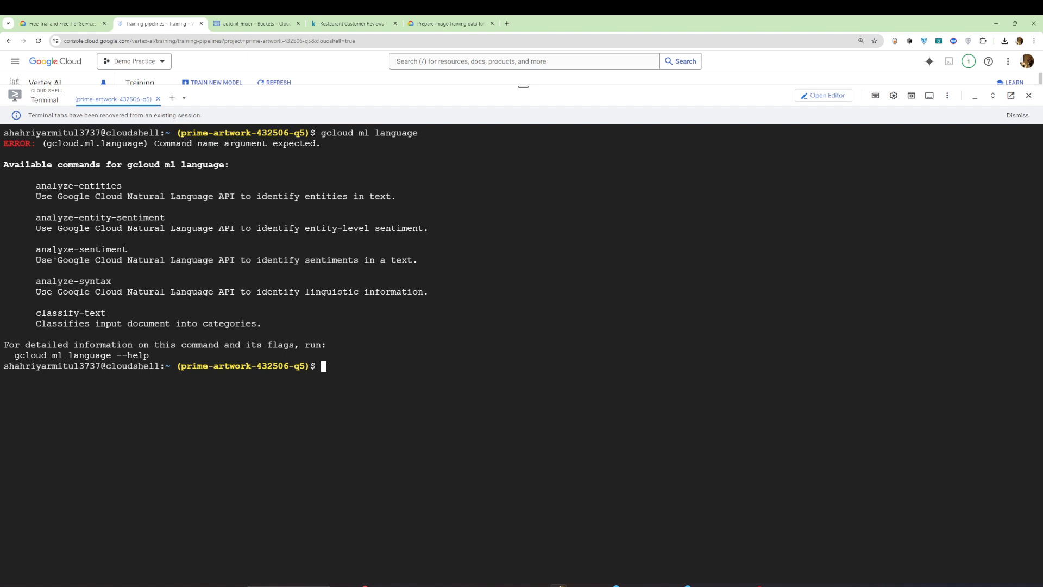
{"action": "type", "text": "gcloud ml language"}
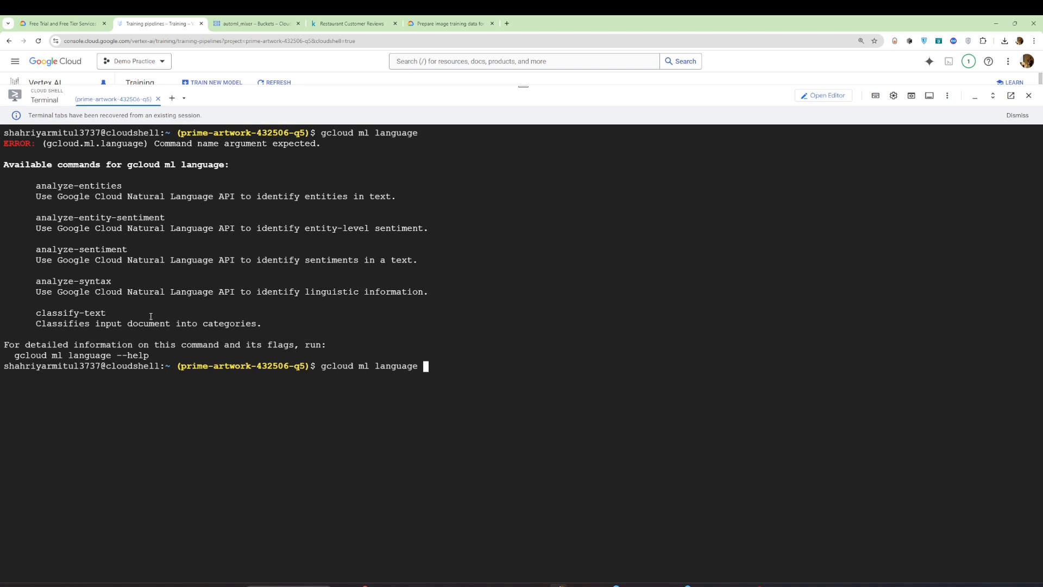
{"action": "left_click_drag", "start_coordinate": [36, 250], "coordinate": [127, 250]}
{"action": "right_click", "coordinate": [454, 365]}
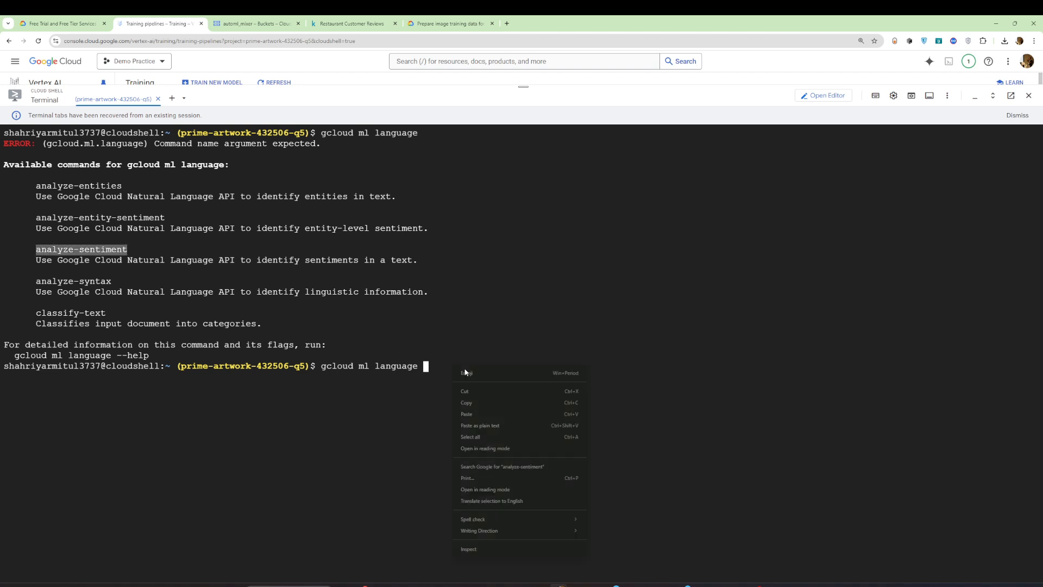
{"action": "left_click", "coordinate": [474, 411]}
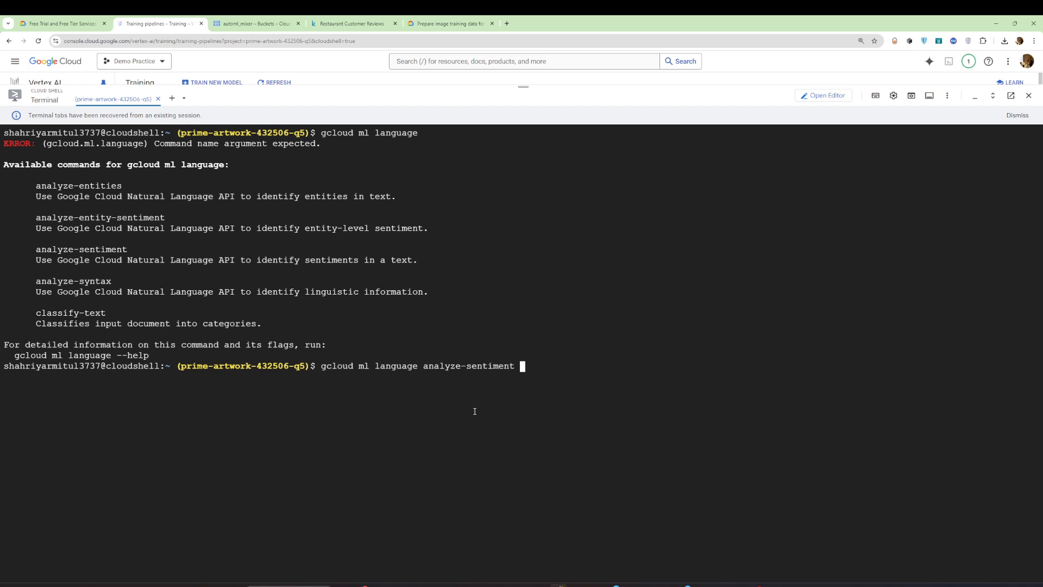
{"action": "type", "text": "--content="}
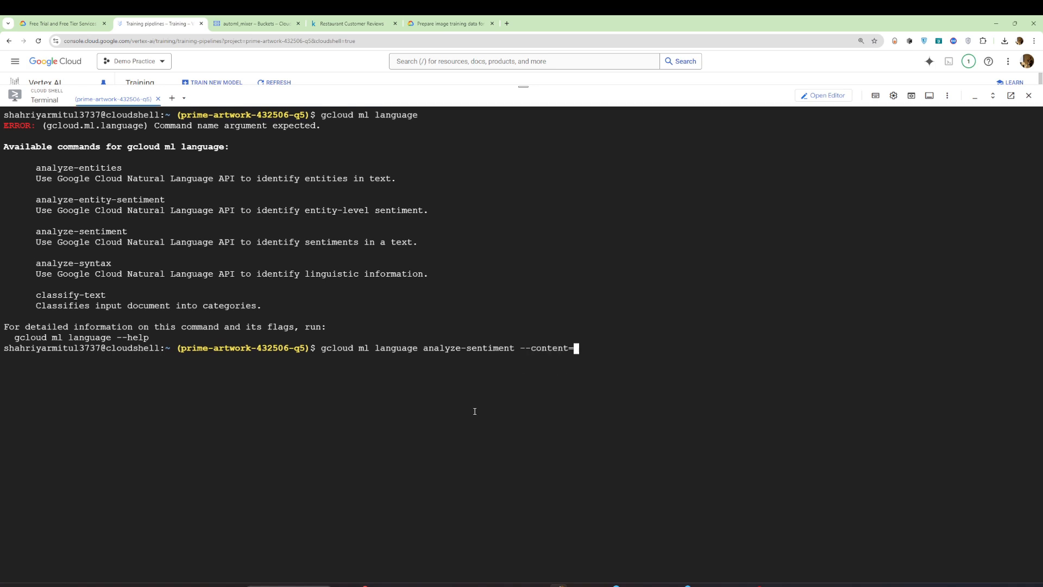
{"action": "scroll", "coordinate": [474, 411], "scroll_direction": "up", "scroll_amount": 1}
{"action": "type", "text": "\""}
Complete the analyze-sentiment command's content with the copied review "On a positive note, our server was very attentive and provided great service." and run it in Cloud Shell.
{"action": "left_click", "coordinate": [373, 23]}
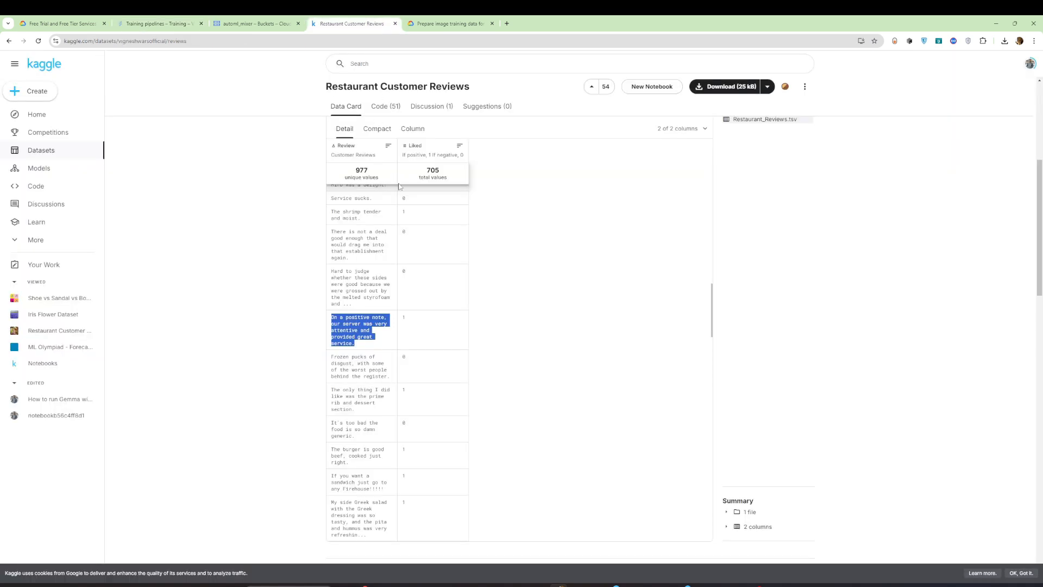
{"action": "right_click", "coordinate": [372, 324]}
{"action": "left_click", "coordinate": [396, 366]}
{"action": "left_click", "coordinate": [255, 23]}
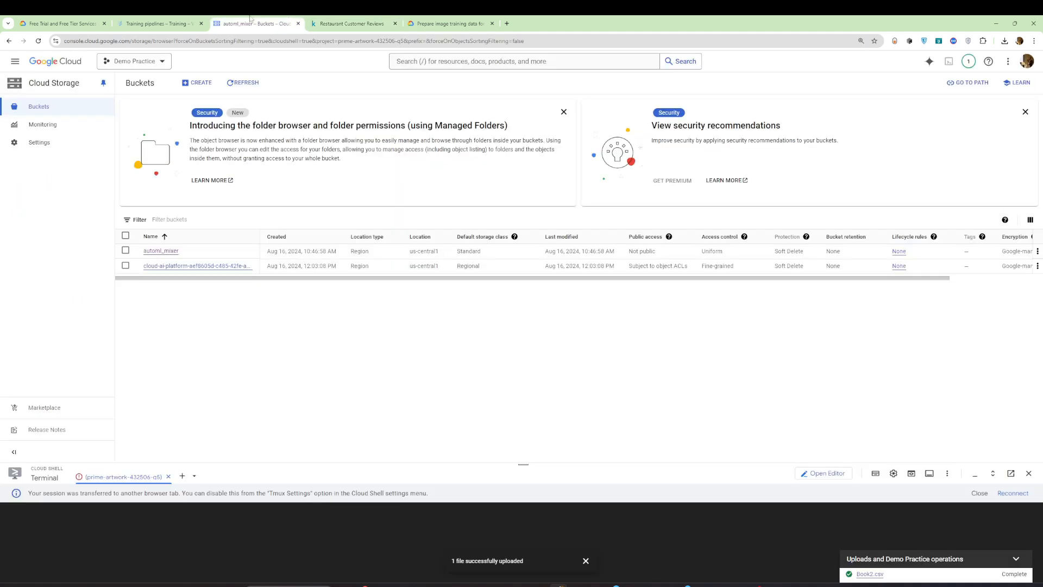
{"action": "left_click", "coordinate": [181, 21]}
{"action": "right_click", "coordinate": [583, 372]}
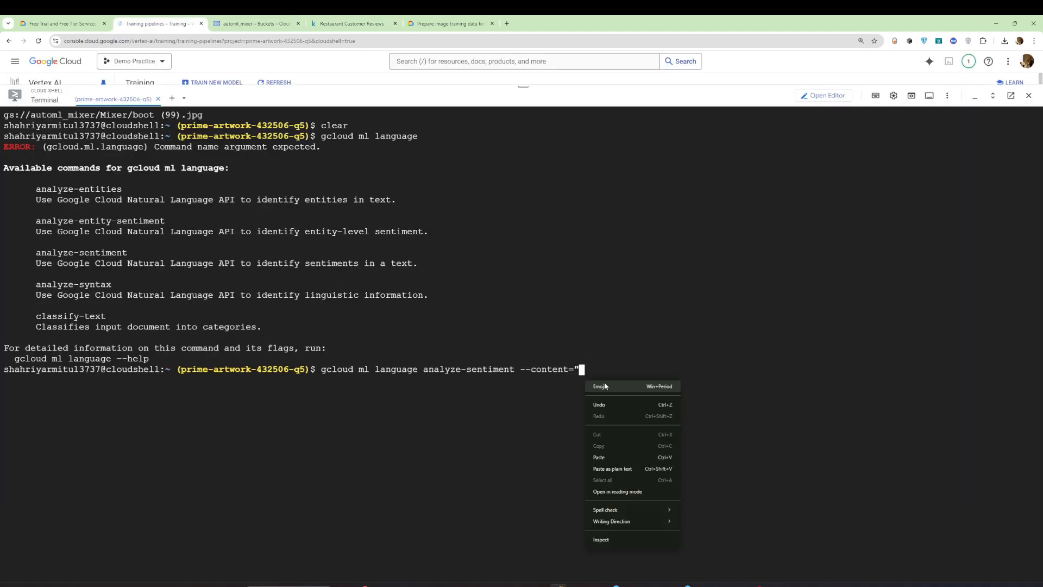
{"action": "left_click", "coordinate": [604, 455]}
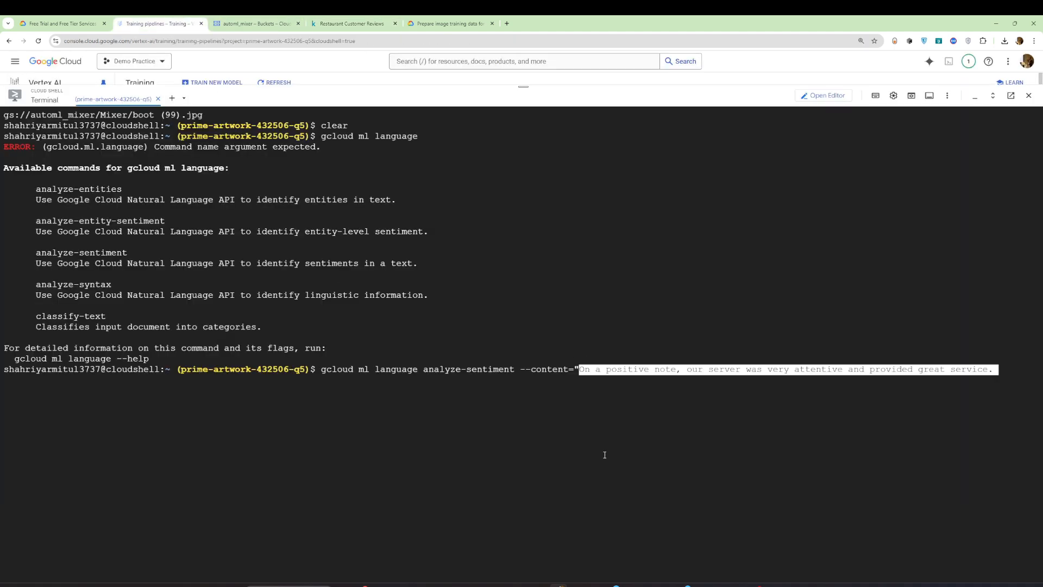
{"action": "type", "text": "\""}
{"action": "key", "text": "Return"}
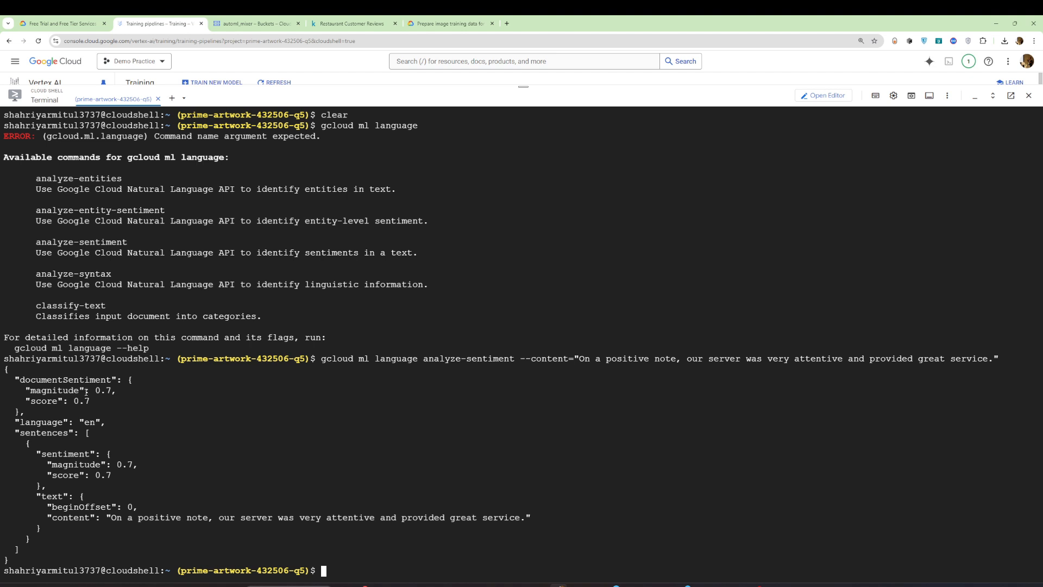
Search the web for "gcloud language api" in a new tab and open the demo section of Google Cloud's Natural Language AI page.
{"action": "left_click", "coordinate": [507, 23]}
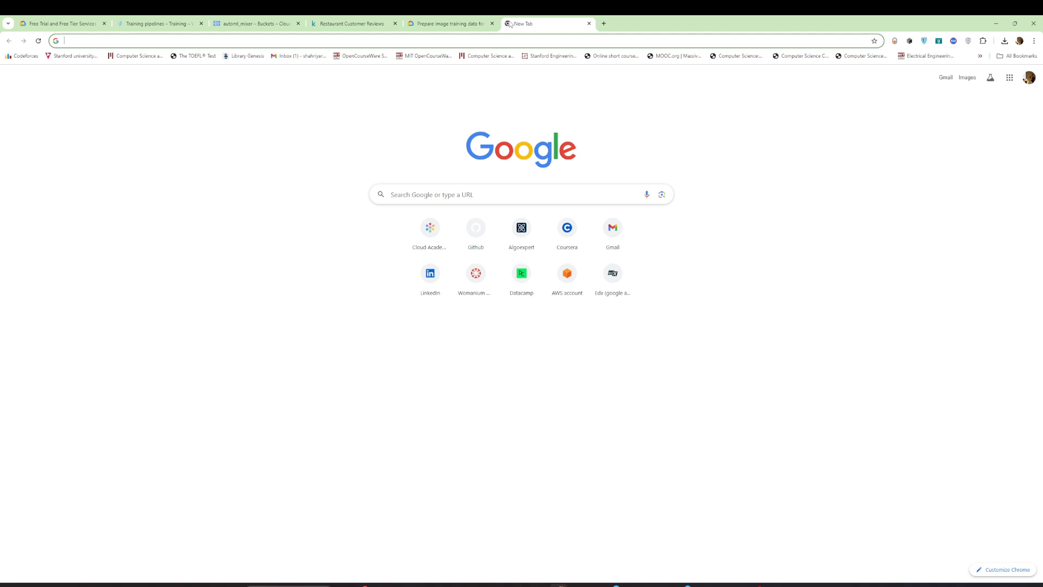
{"action": "type", "text": "gcloud "}
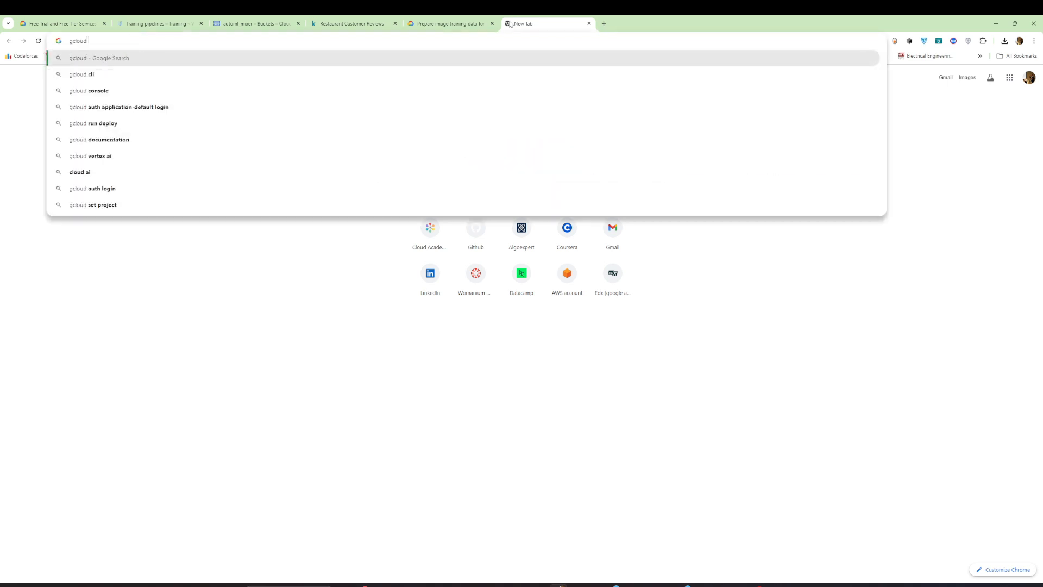
{"action": "type", "text": "language"}
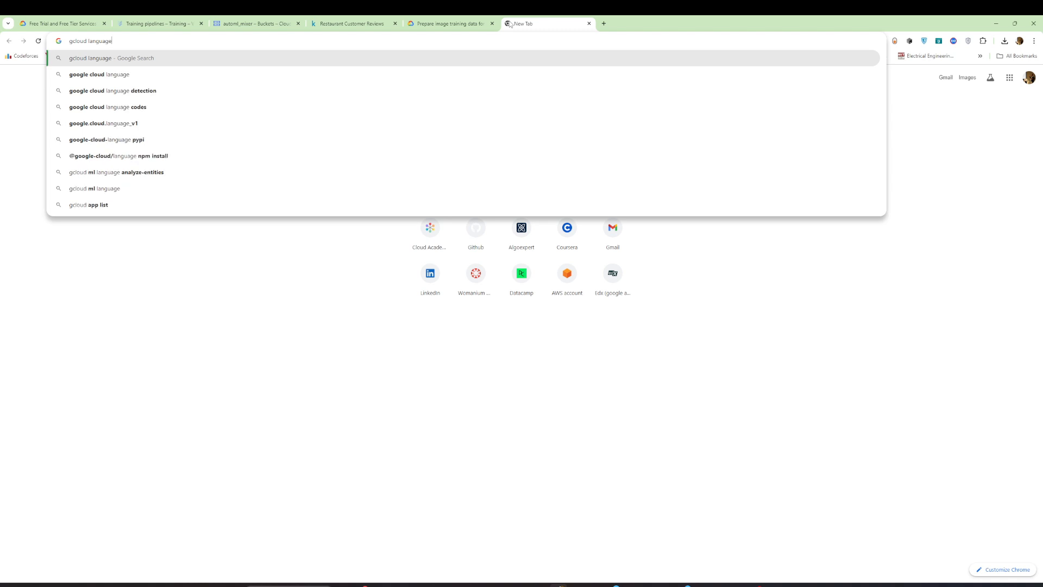
{"action": "type", "text": " api"}
{"action": "key", "text": "Return"}
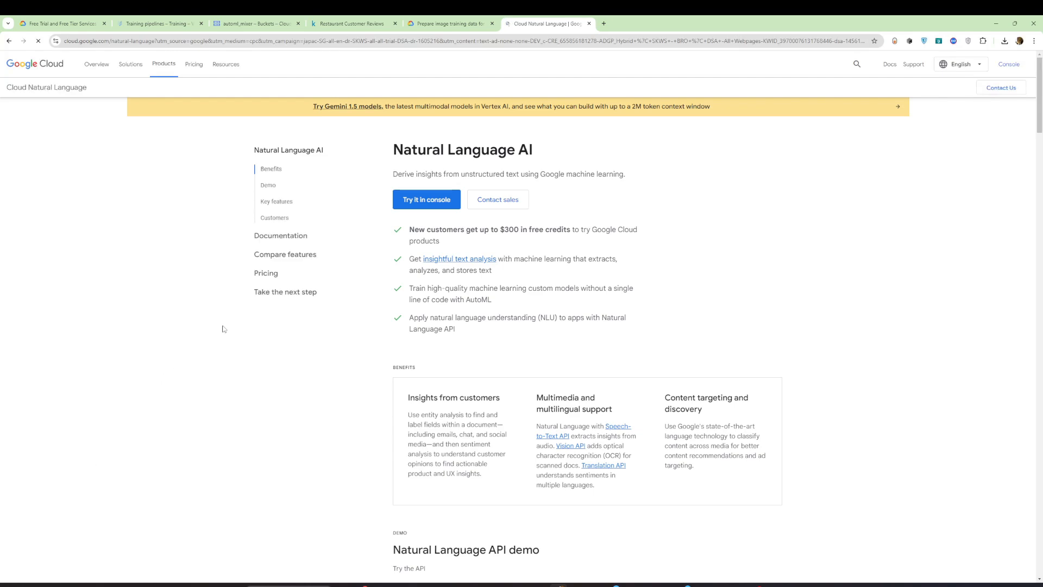
{"action": "left_click", "coordinate": [283, 188]}
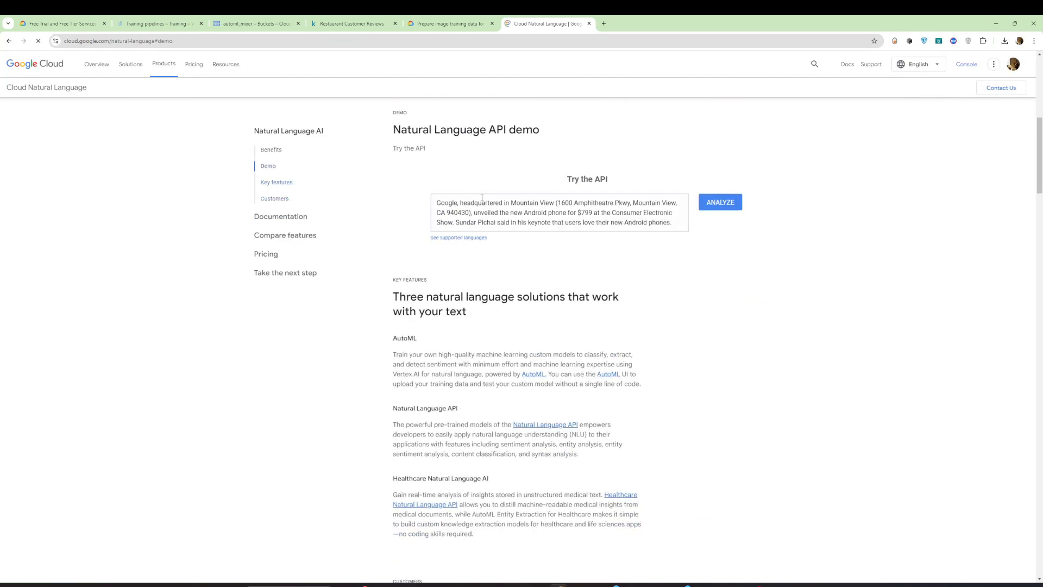
Analyze the review "On a positive note, our server was very attentive and provided great service." in the API demo and view its sentiment scores.
{"action": "key", "text": "ctrl+a"}
{"action": "type", "text": "On a positive note, our server was very attentive and provided great service."}
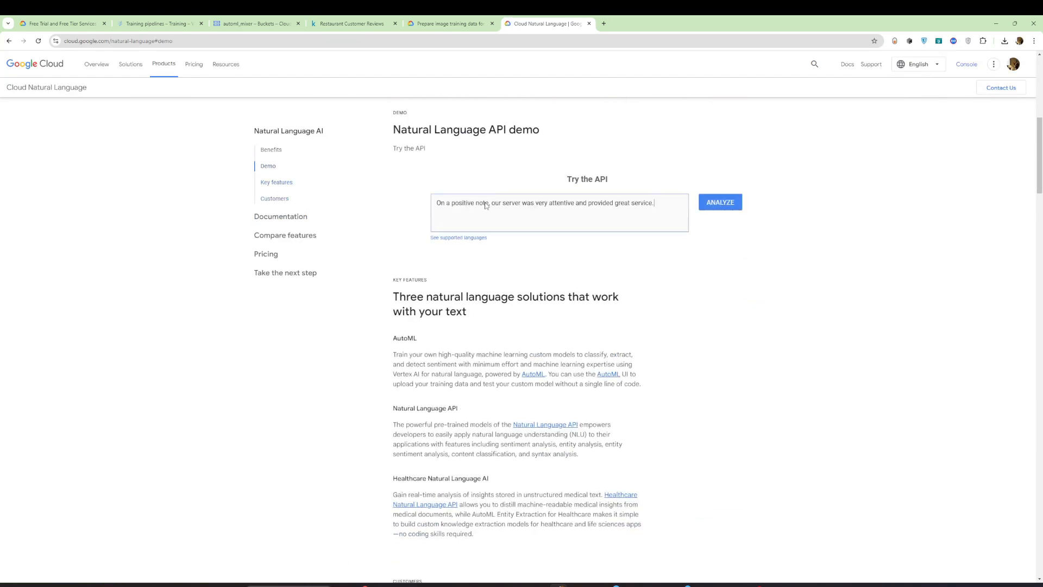
{"action": "left_click", "coordinate": [736, 208]}
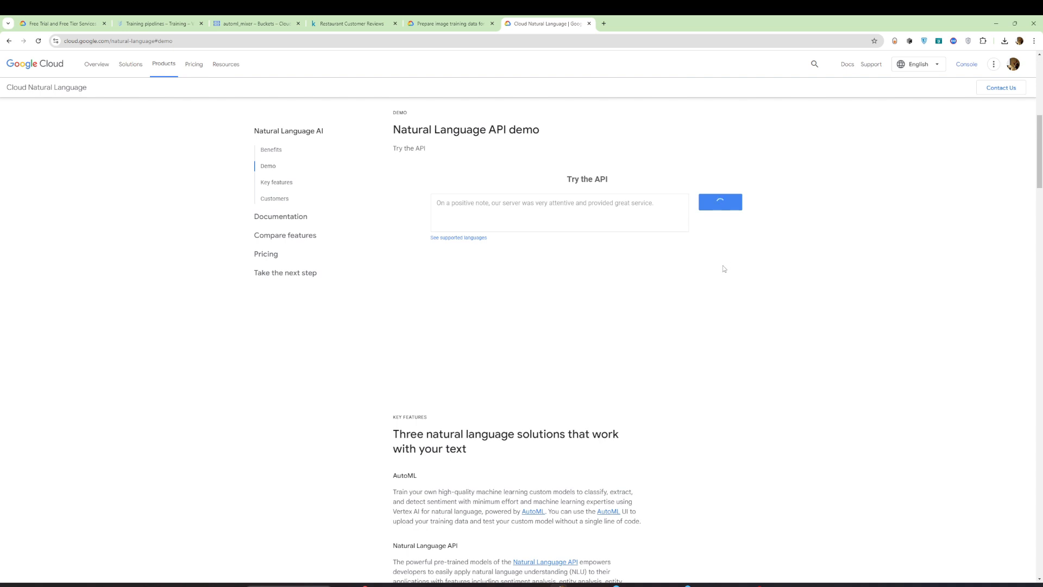
{"action": "left_click", "coordinate": [536, 272]}
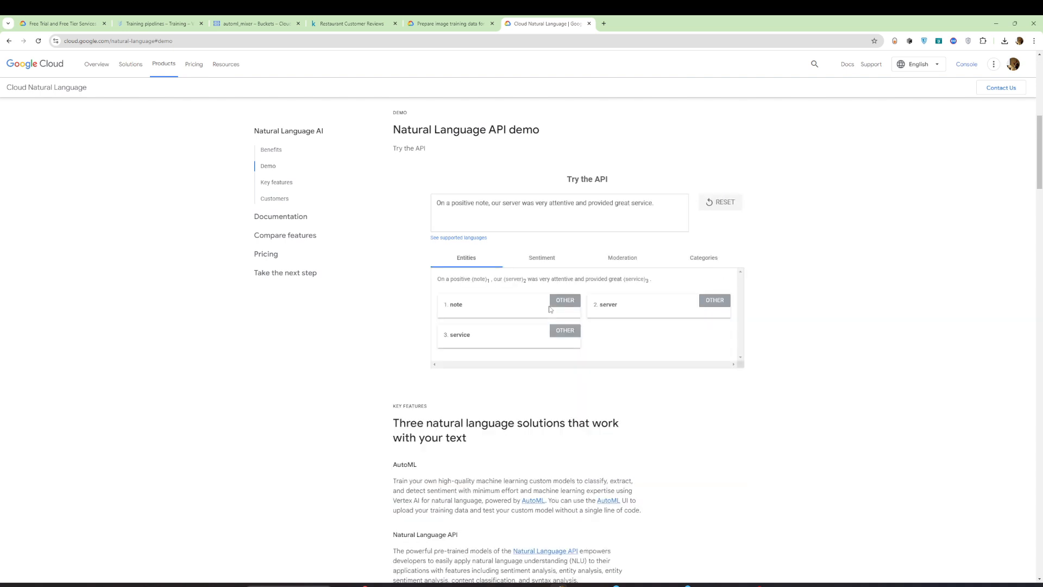
{"action": "left_click", "coordinate": [550, 262]}
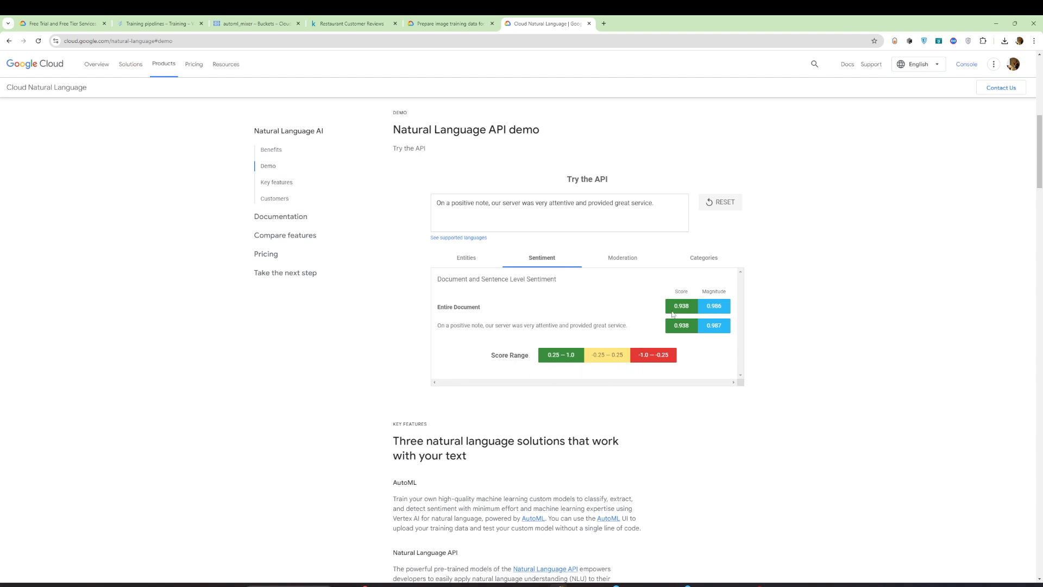
{"action": "mouse_move", "coordinate": [674, 313]}
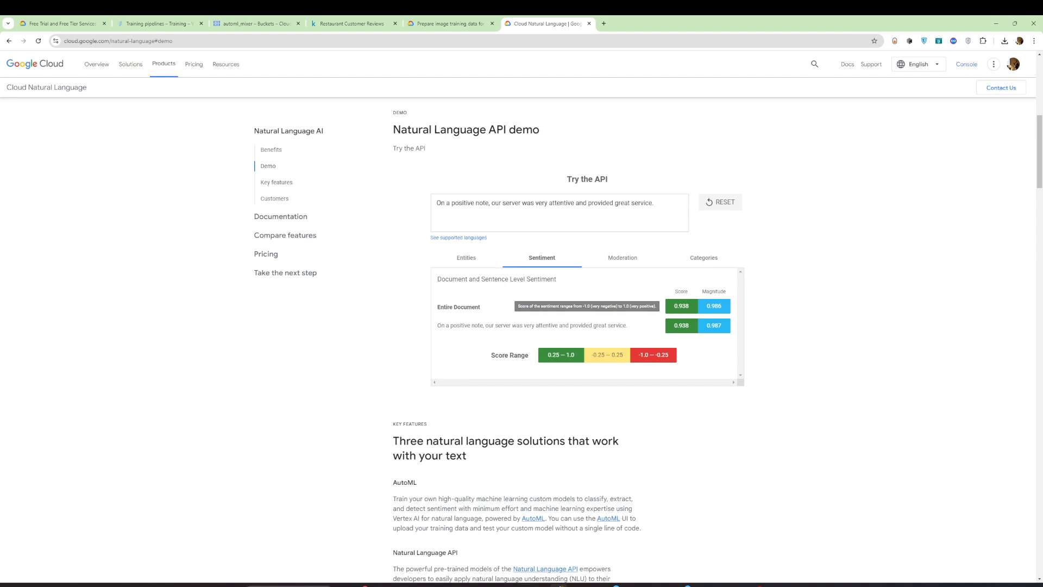
Copy the review "Frozen pucks of disgust, with some of the worst people behind the register." from the Kaggle dataset and return to the Natural Language demo.
{"action": "left_click", "coordinate": [278, 22]}
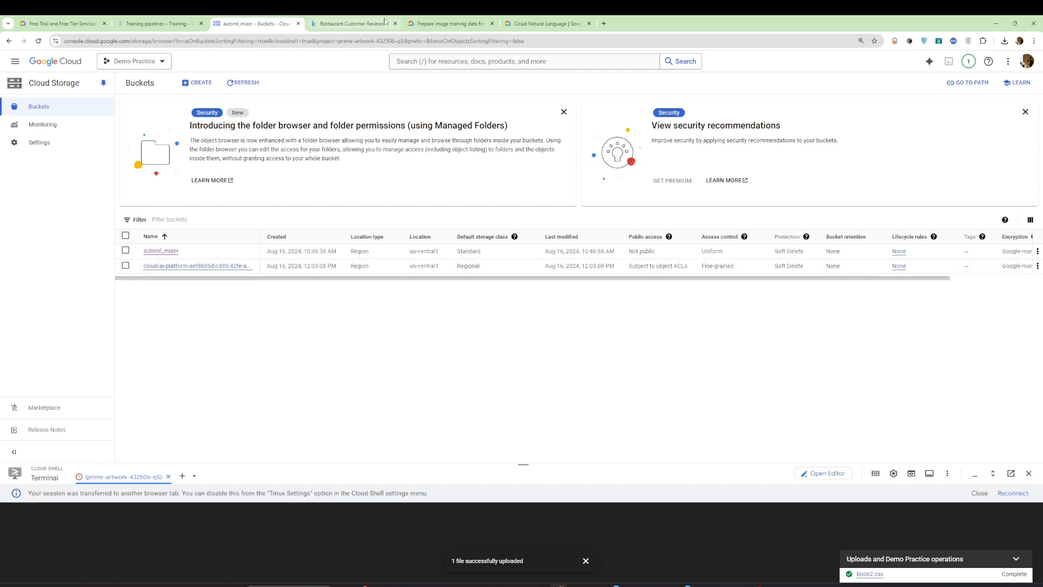
{"action": "key", "text": "ctrl+Tab"}
{"action": "left_click_drag", "start_coordinate": [387, 377], "coordinate": [330, 360]}
{"action": "right_click", "coordinate": [354, 369]}
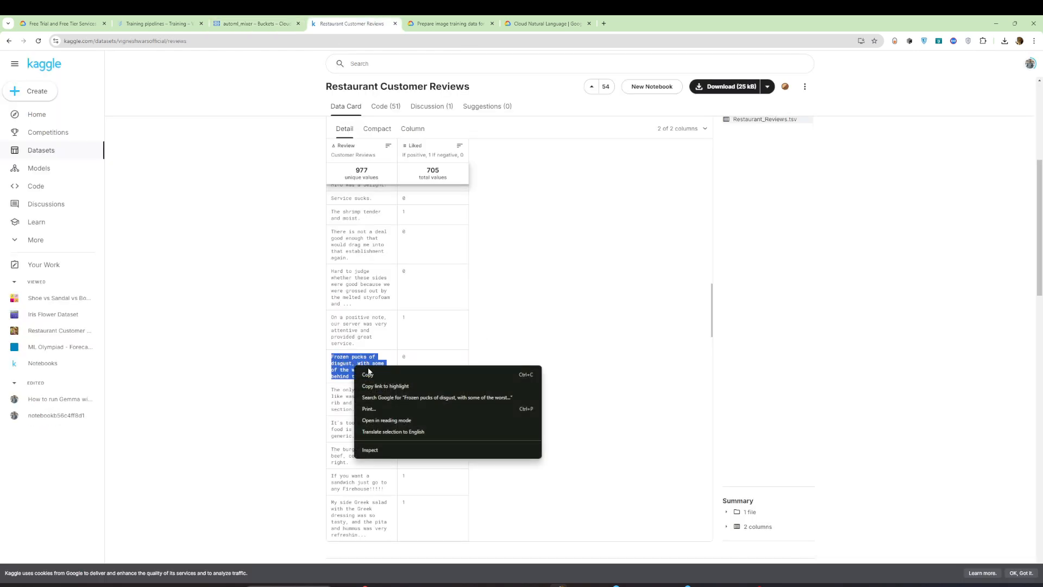
{"action": "left_click", "coordinate": [364, 374]}
{"action": "key", "text": "ctrl+shift+Tab"}
{"action": "key", "text": "ctrl+Tab"}
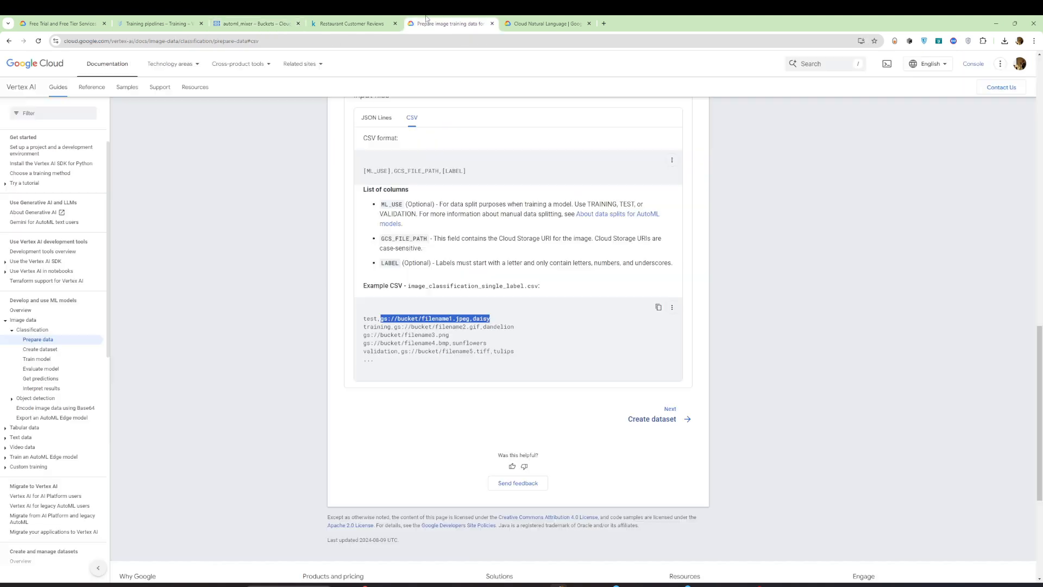
{"action": "key", "text": "ctrl+Tab"}
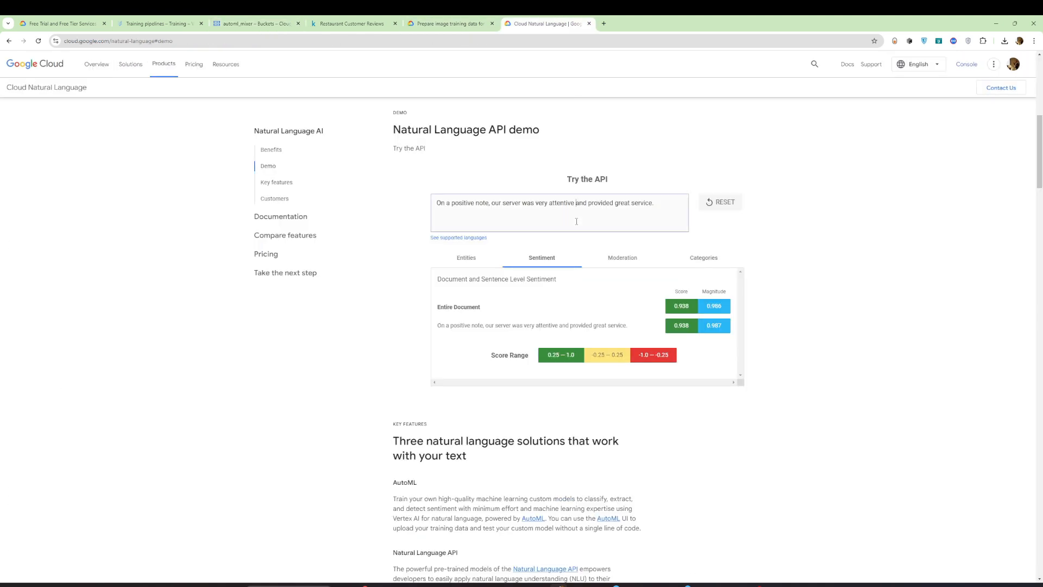
Replace the demo text with the copied "Frozen pucks of disgust" review, analyze it and view its sentiment scores.
{"action": "key", "text": "ctrl+a"}
{"action": "key", "text": "BackSpace"}
{"action": "key", "text": "ctrl+v"}
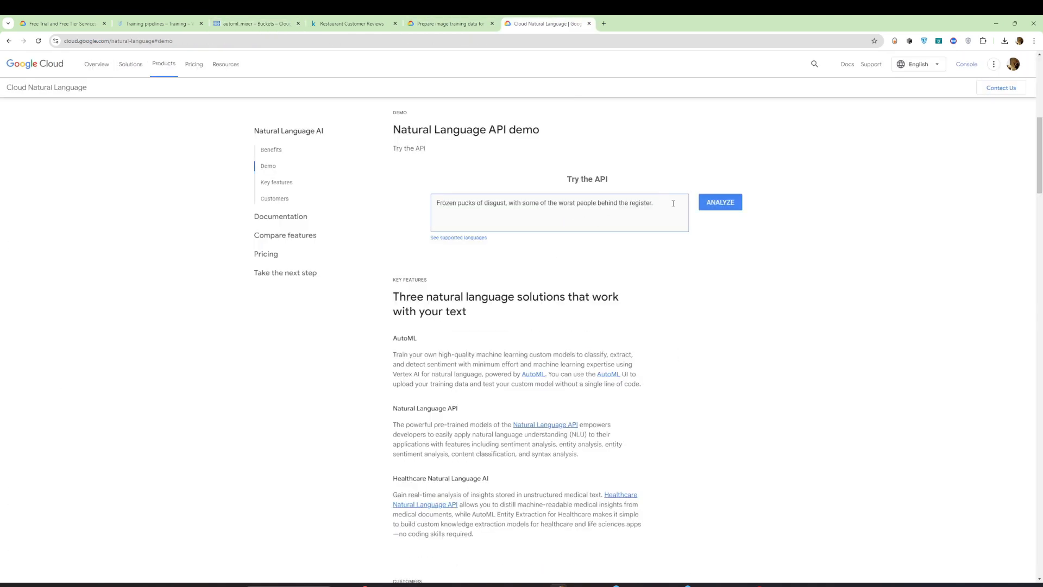
{"action": "left_click", "coordinate": [721, 203]}
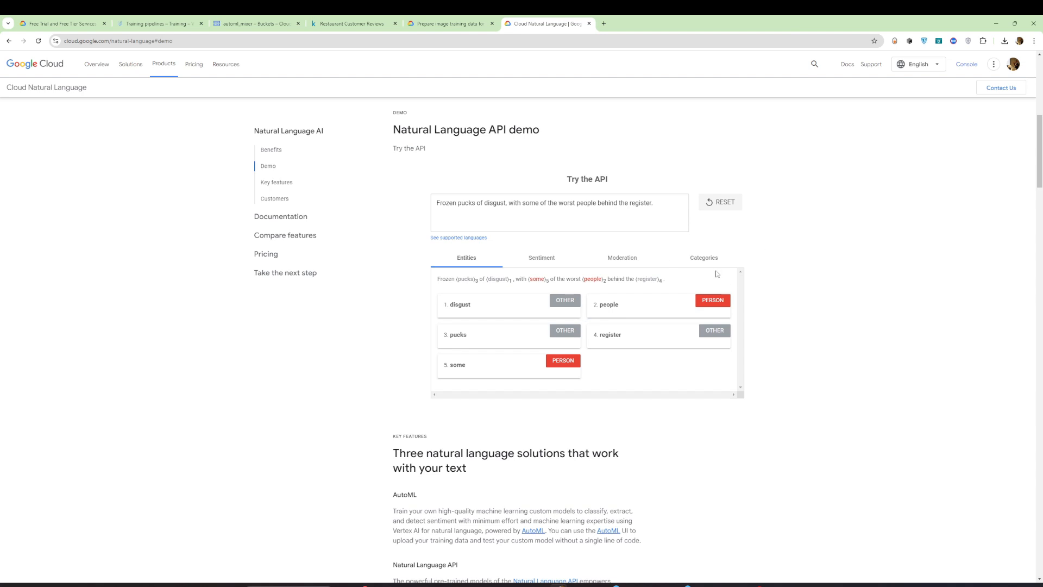
{"action": "left_click", "coordinate": [559, 259]}
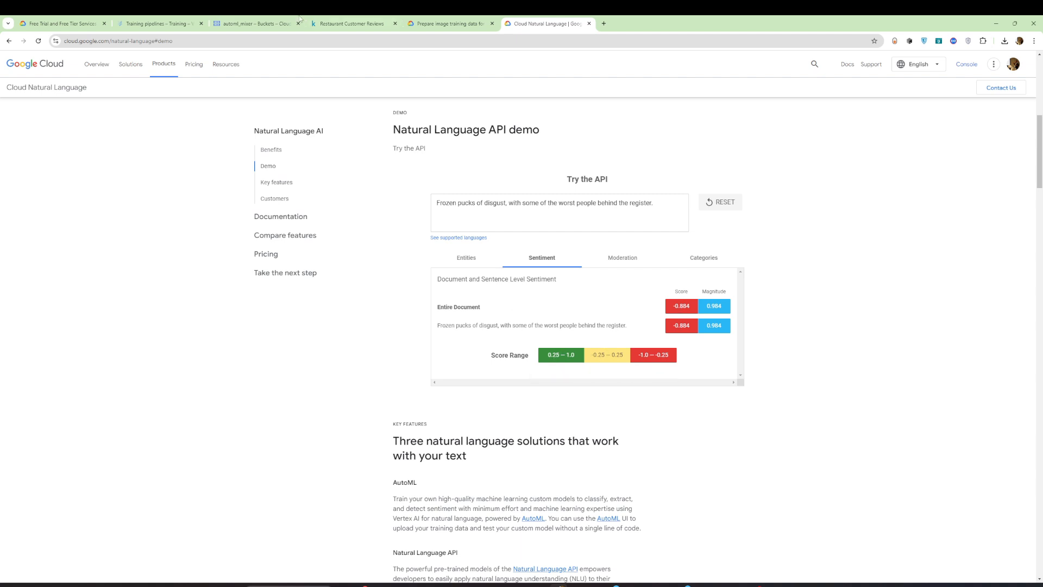
Return to the Restaurant Customer Reviews dataset on Kaggle and download it.
{"action": "left_click", "coordinate": [282, 22]}
{"action": "left_click", "coordinate": [356, 22]}
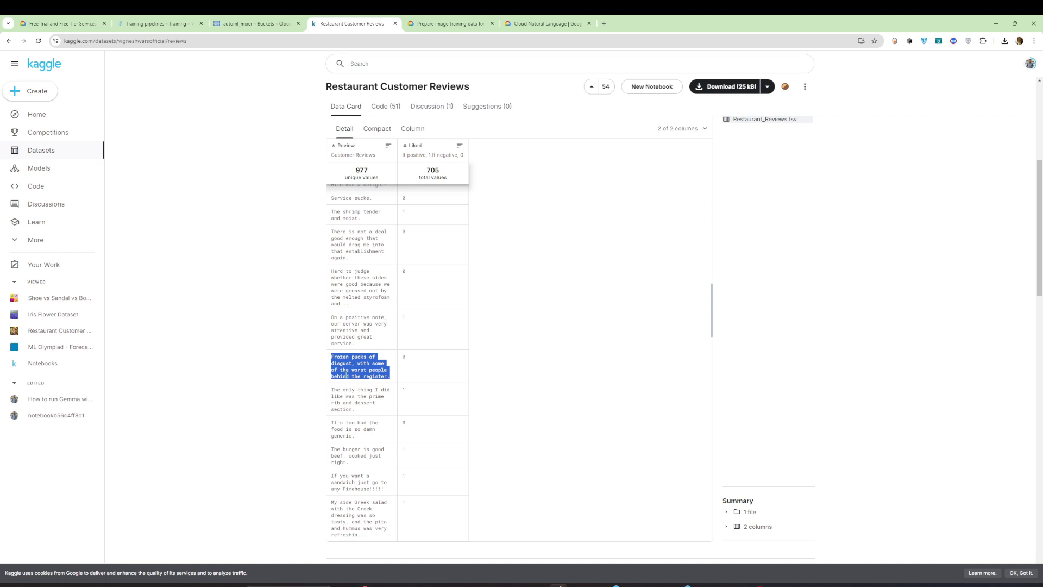
{"action": "scroll", "coordinate": [350, 364], "scroll_direction": "up", "scroll_amount": 5}
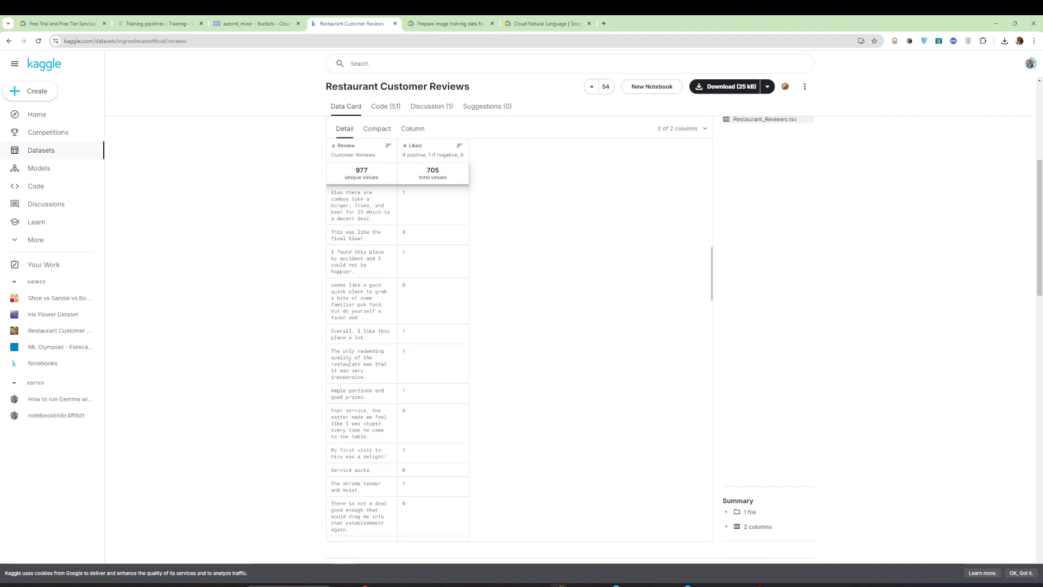
{"action": "scroll", "coordinate": [393, 334], "scroll_direction": "up", "scroll_amount": 5}
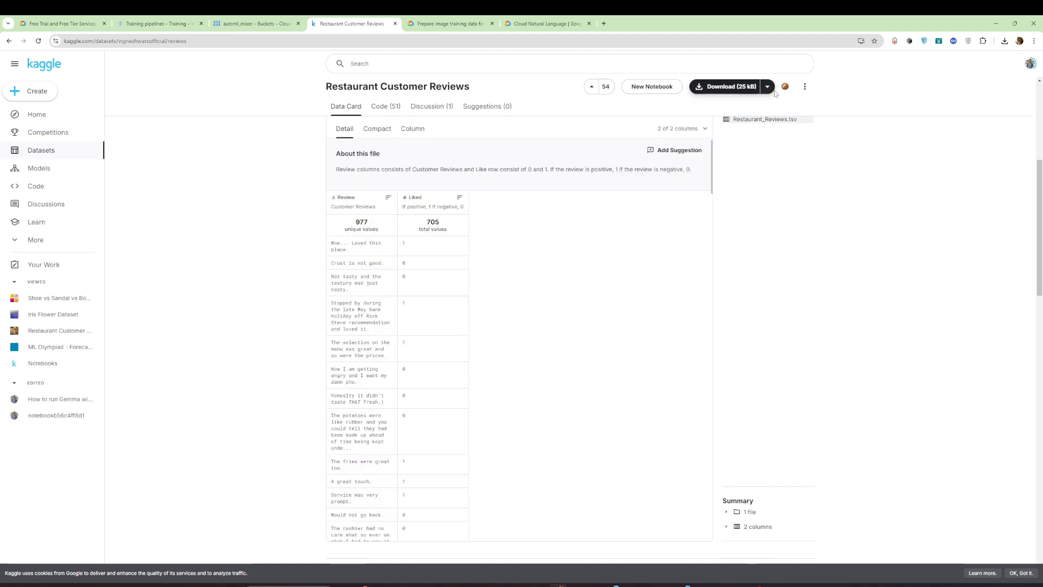
{"action": "left_click", "coordinate": [718, 93]}
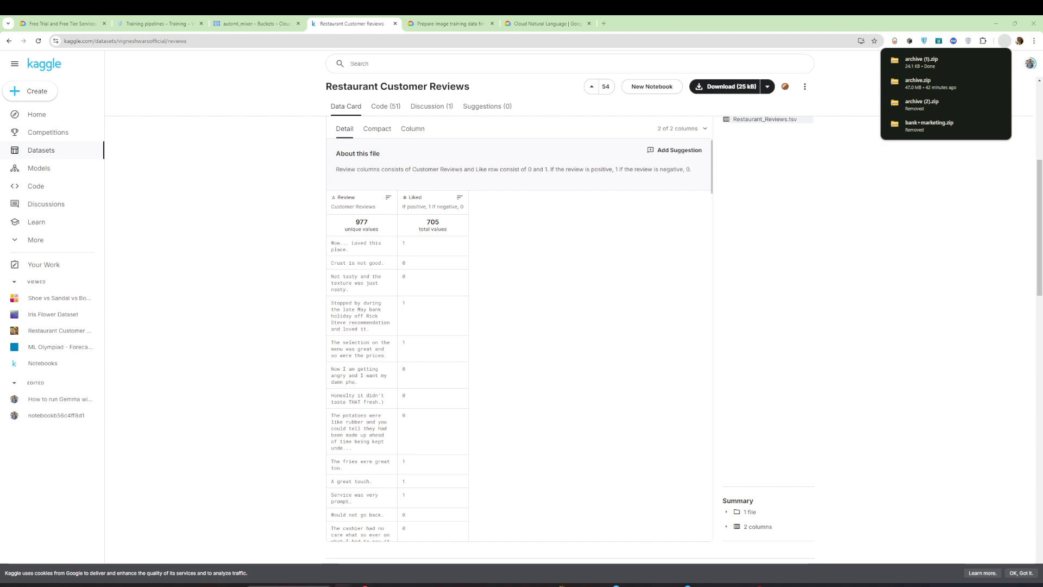
Switch to the Restaurant_Reviews file in Notepad, close Book2.csv, and examine the header row and the spacing between reviews and labels.
{"action": "key", "text": "alt+Tab"}
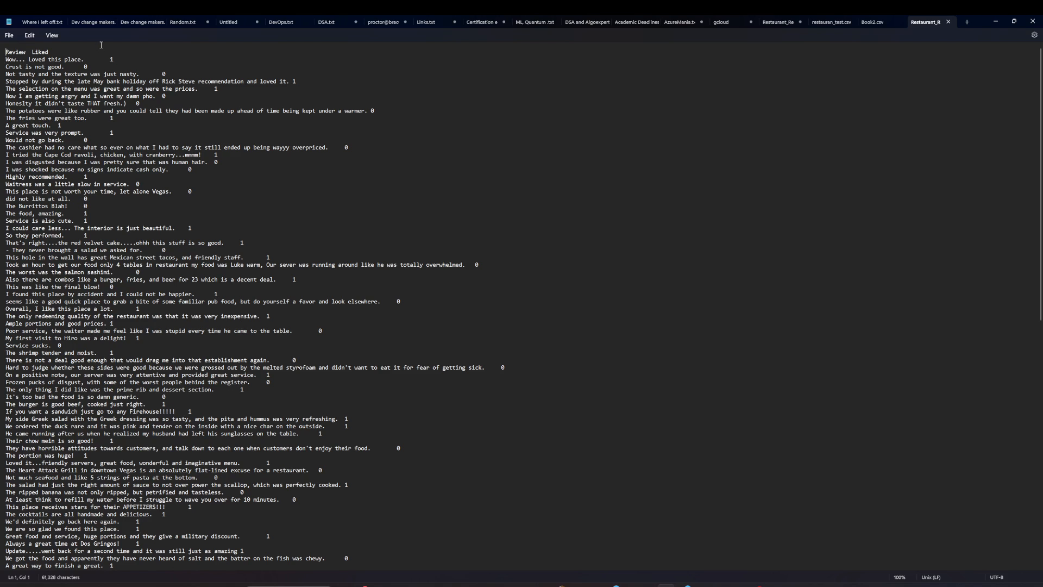
{"action": "left_click", "coordinate": [899, 22]}
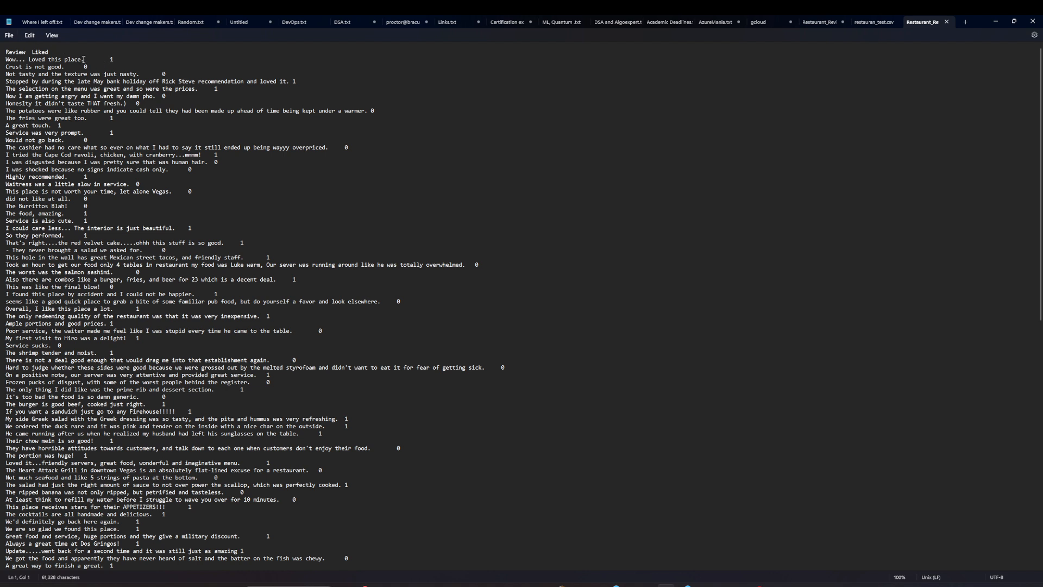
{"action": "left_click_drag", "start_coordinate": [84, 62], "coordinate": [105, 61]}
{"action": "key", "text": "Down"}
{"action": "left_click_drag", "start_coordinate": [61, 53], "coordinate": [1, 55]}
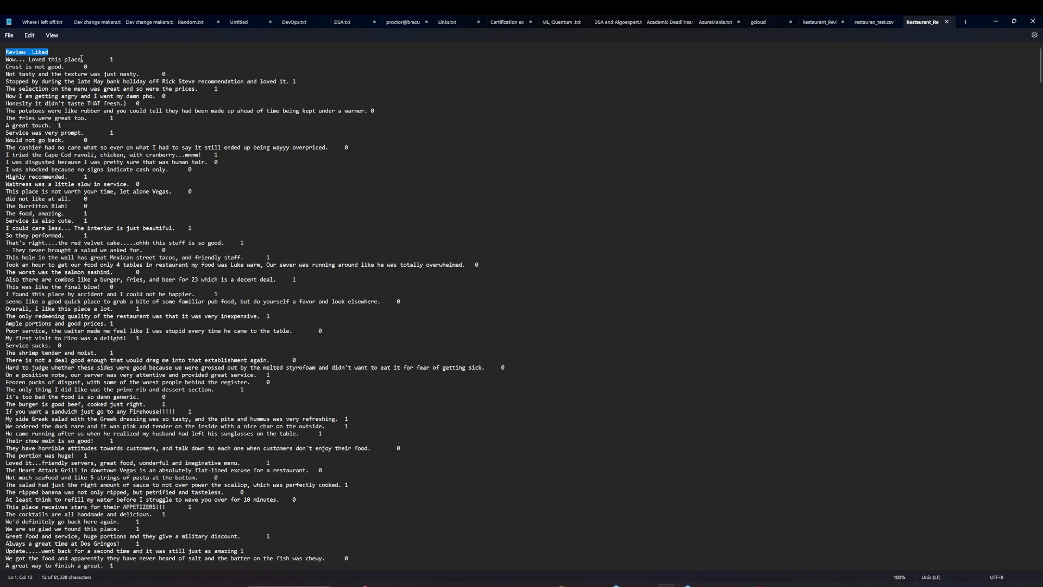
{"action": "left_click", "coordinate": [99, 54]}
{"action": "left_click_drag", "start_coordinate": [85, 58], "coordinate": [108, 60]}
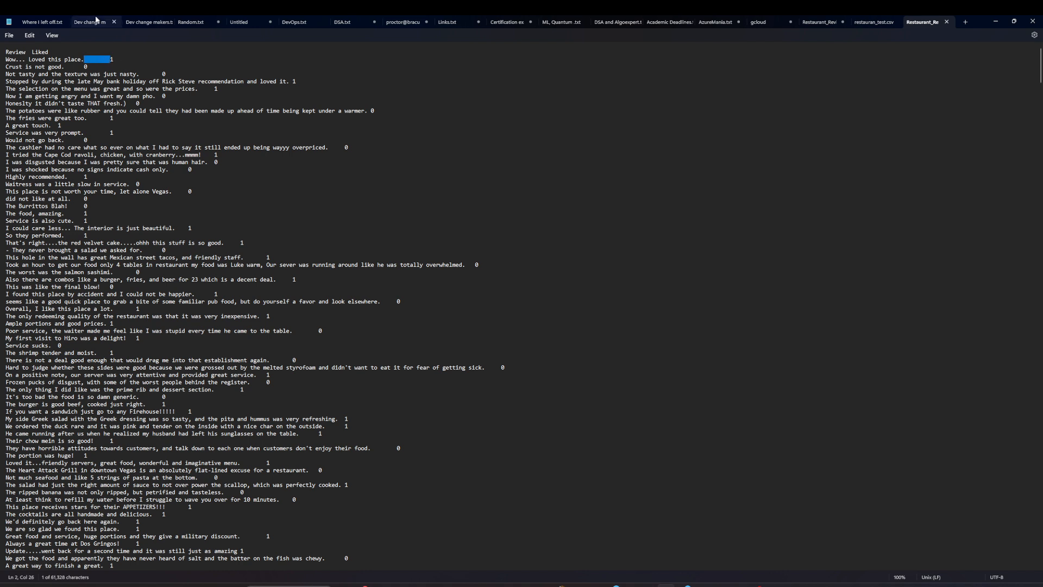
{"action": "left_click", "coordinate": [995, 22]}
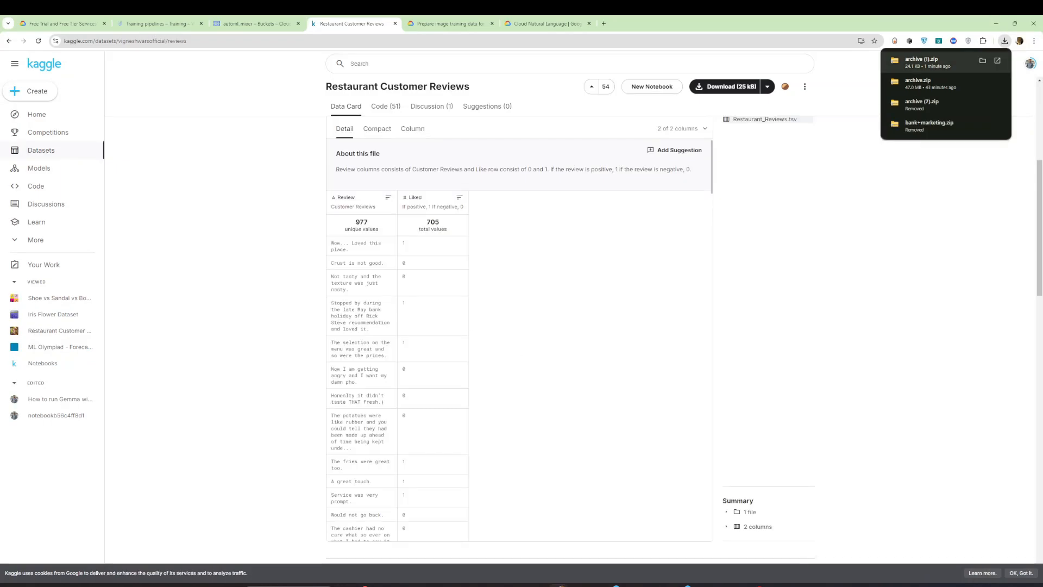
{"action": "key", "text": "Escape"}
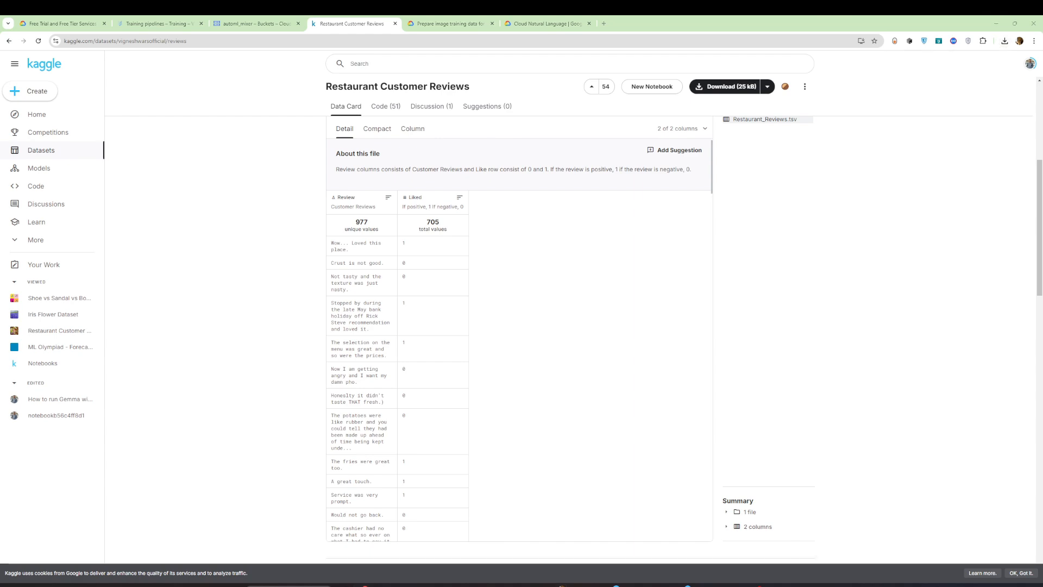
View the image paths and labels of final.csv in Notepad, and switch to the Cloud Storage buckets page in the browser.
{"action": "key", "text": "alt+Tab"}
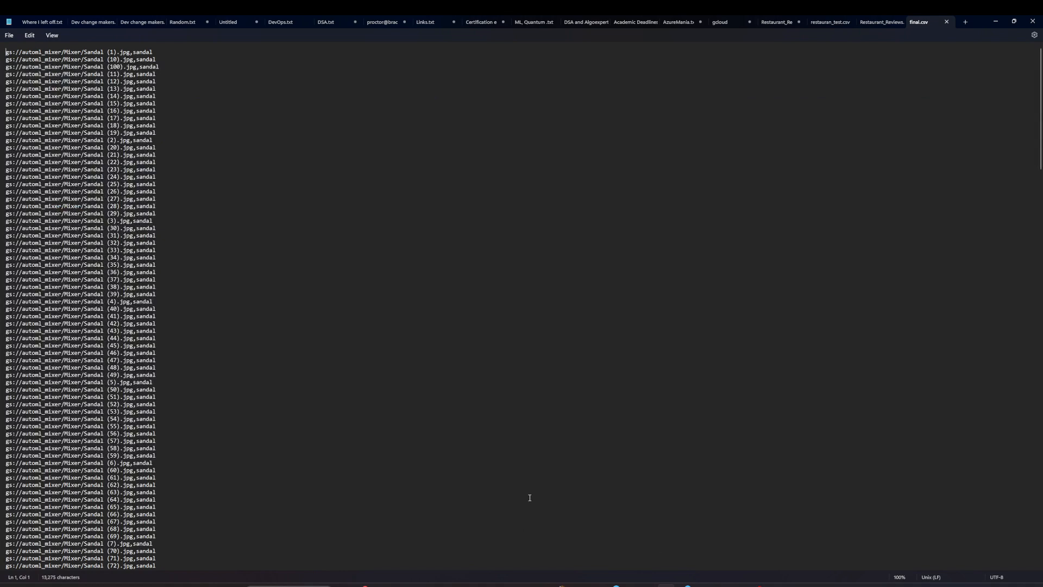
{"action": "left_click", "coordinate": [991, 20]}
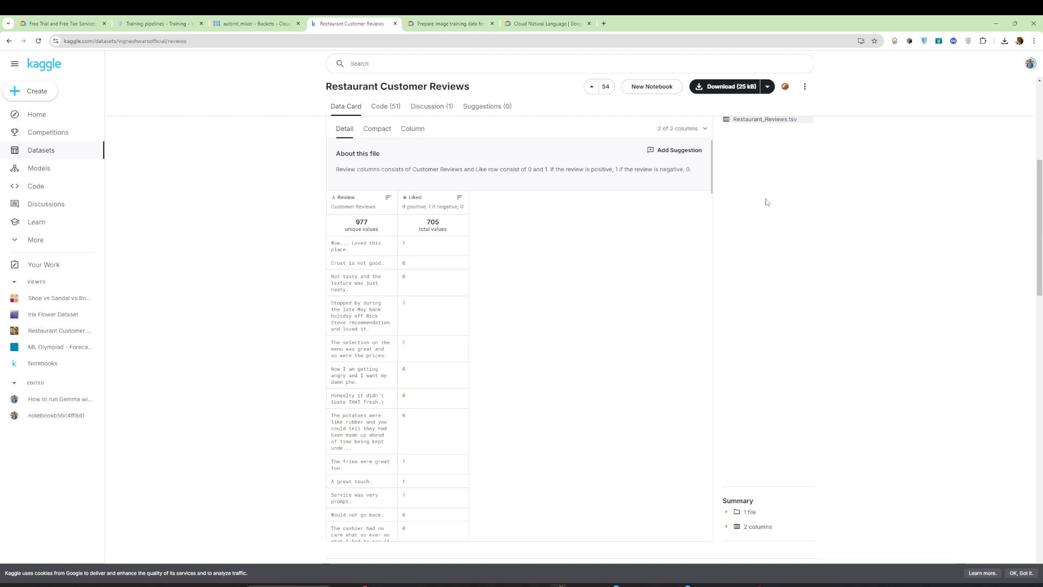
{"action": "left_click", "coordinate": [252, 23]}
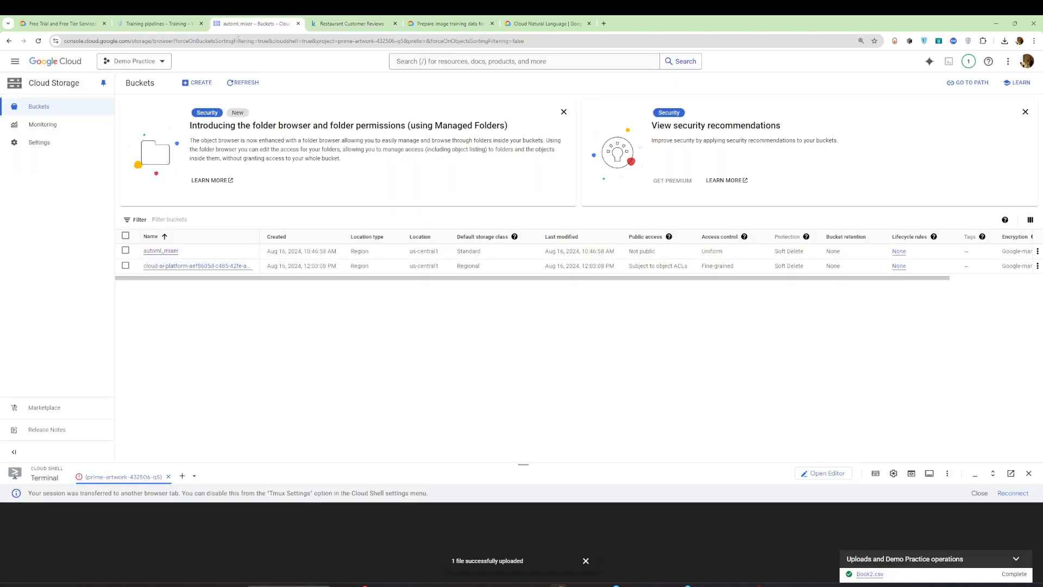
Open the automl_mixer bucket in Cloud Storage to view its uploaded CSV files.
{"action": "left_click", "coordinate": [170, 20]}
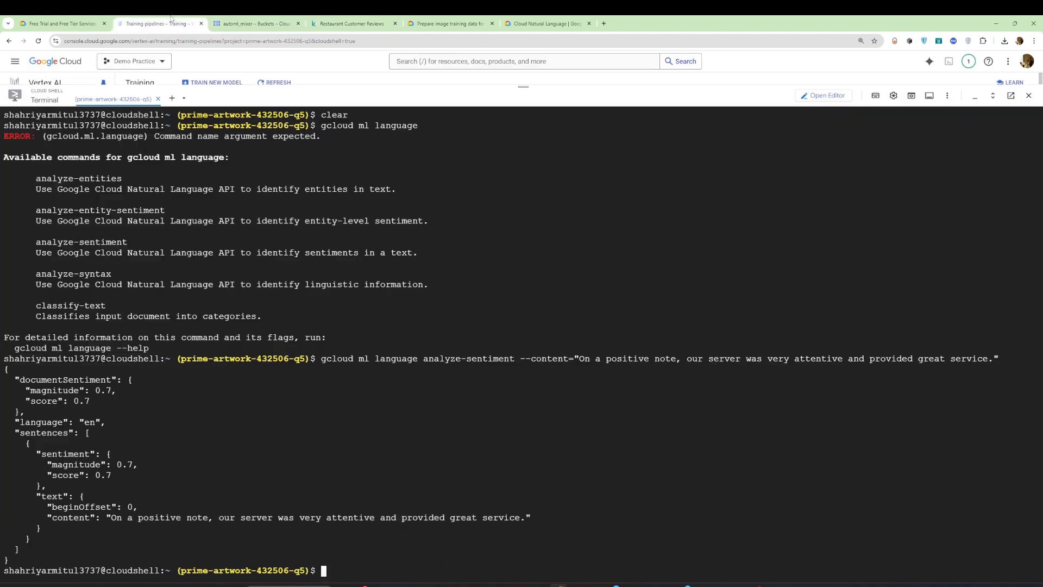
{"action": "left_click", "coordinate": [253, 24]}
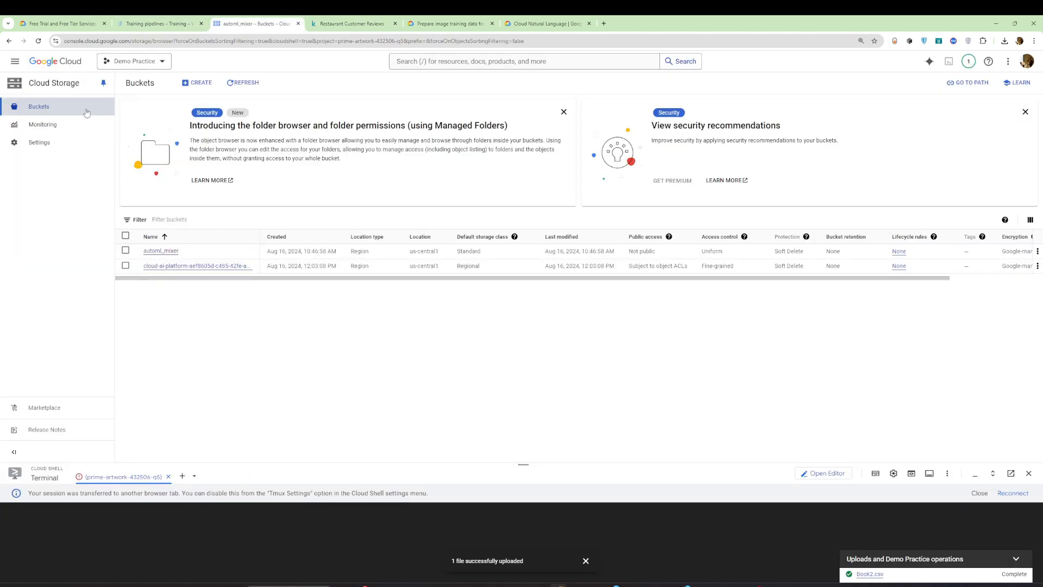
{"action": "left_click", "coordinate": [164, 257]}
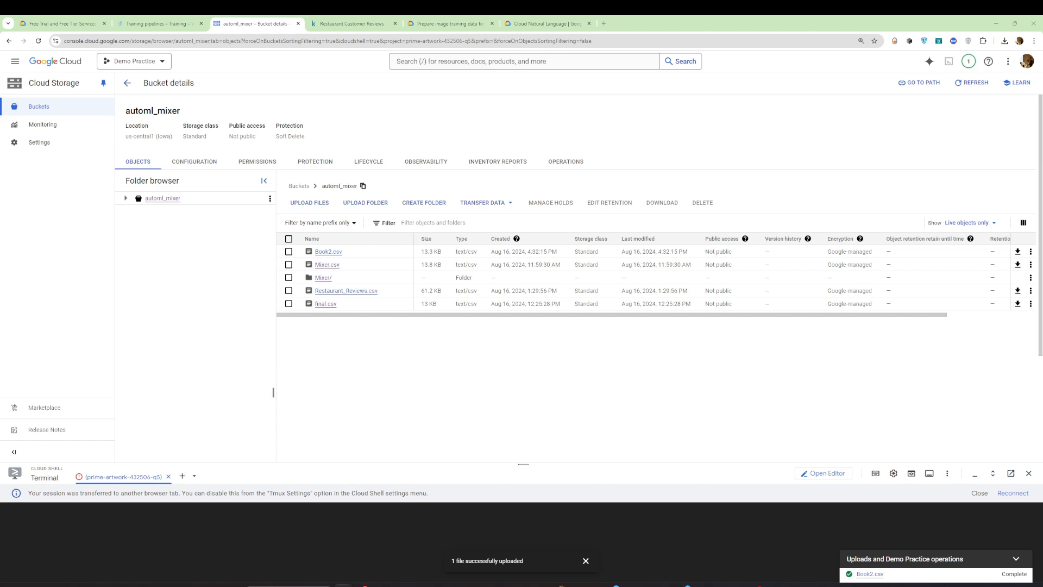
Compare the comma separators between image paths and labels in Book1.csv and final.csv in Notepad.
{"action": "left_click", "coordinate": [666, 586]}
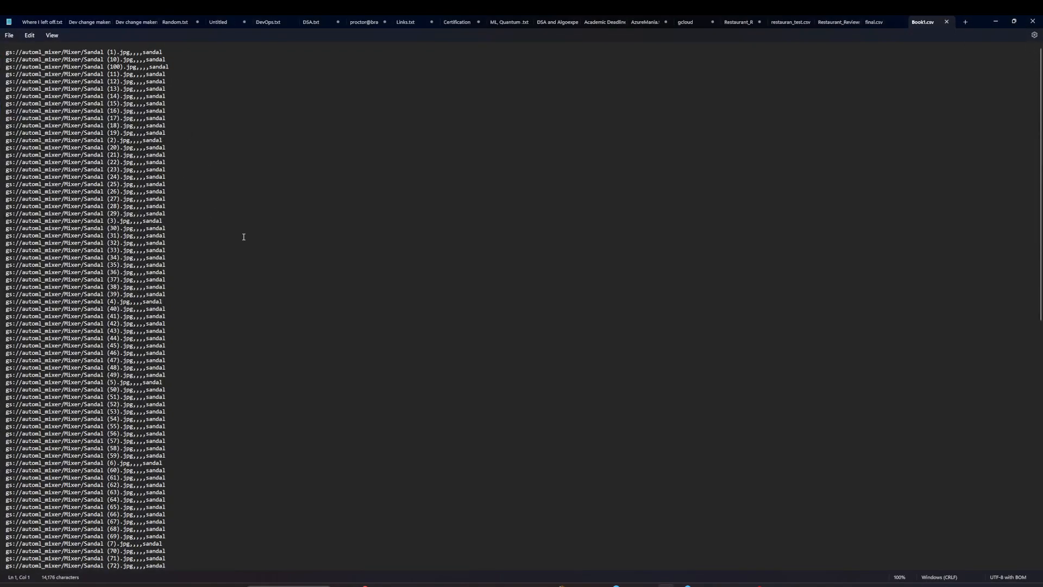
{"action": "left_click_drag", "start_coordinate": [133, 52], "coordinate": [139, 52]}
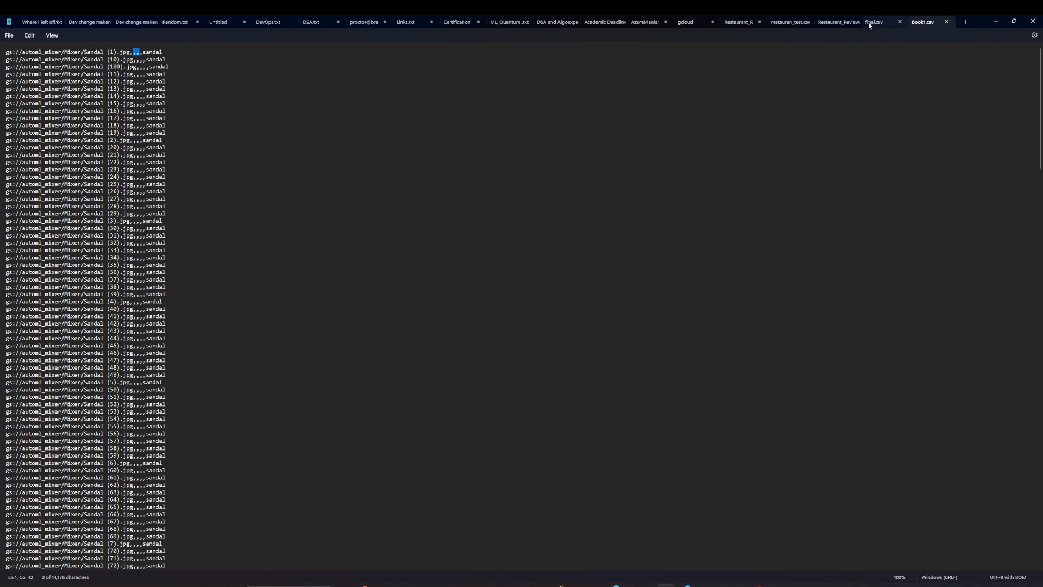
{"action": "left_click", "coordinate": [1002, 21]}
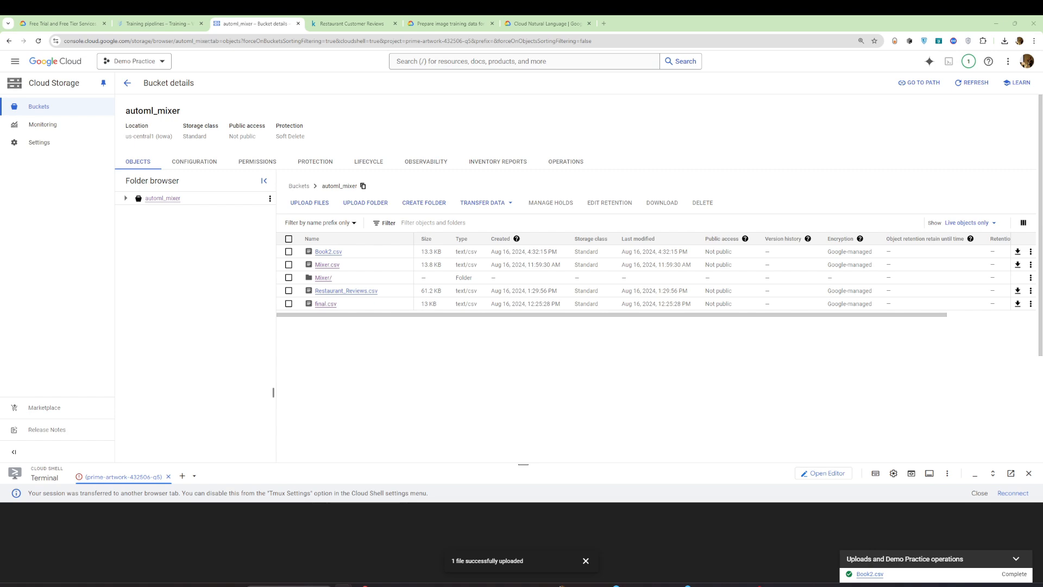
{"action": "double_click", "coordinate": [434, 331]}
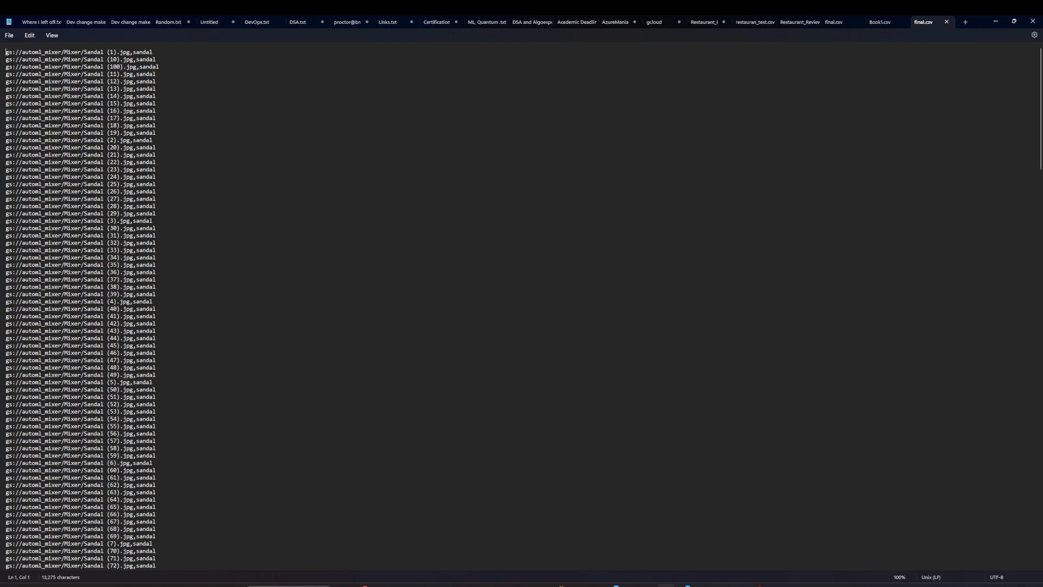
{"action": "left_click", "coordinate": [996, 24]}
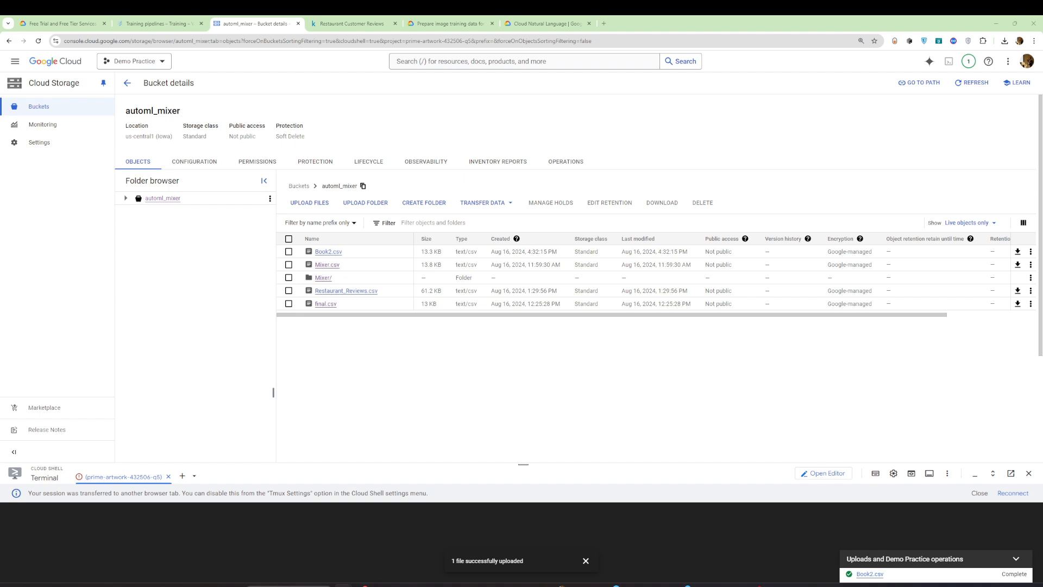
Compare the comma-separated Restaurant_Reviews file in Notepad with the version that has a Review and Liked header, and examine the fourth review's row.
{"action": "left_click", "coordinate": [665, 586]}
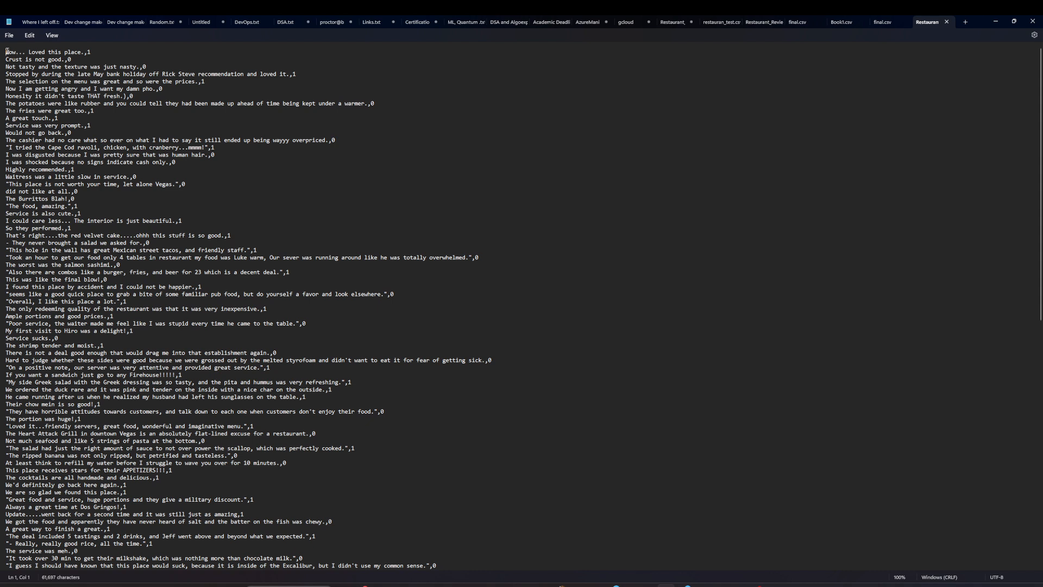
{"action": "left_click", "coordinate": [885, 24]}
{"action": "left_click", "coordinate": [932, 21]}
{"action": "left_click", "coordinate": [990, 21]}
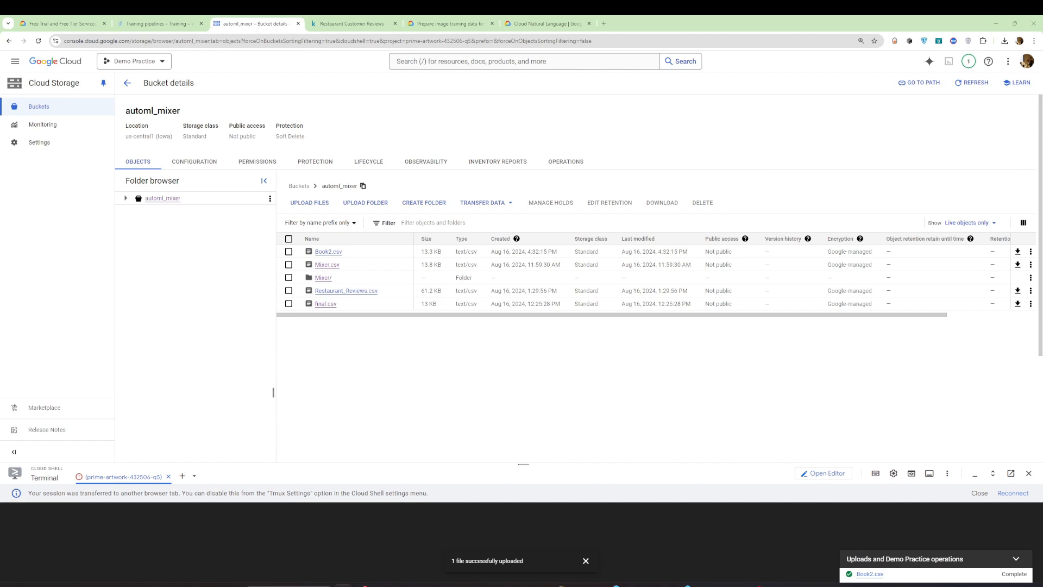
{"action": "key", "text": "alt+Tab"}
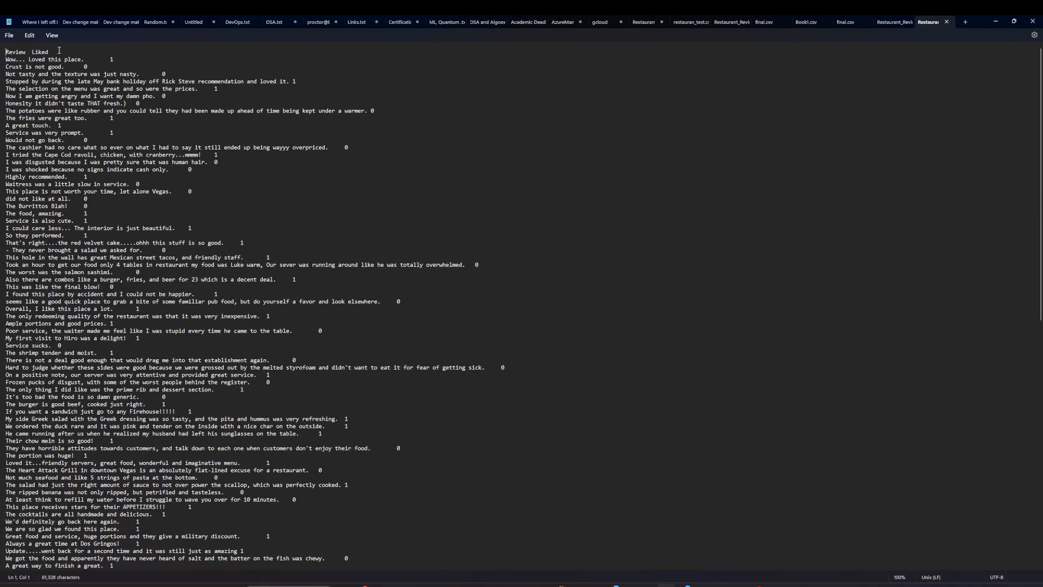
{"action": "left_click", "coordinate": [888, 24]}
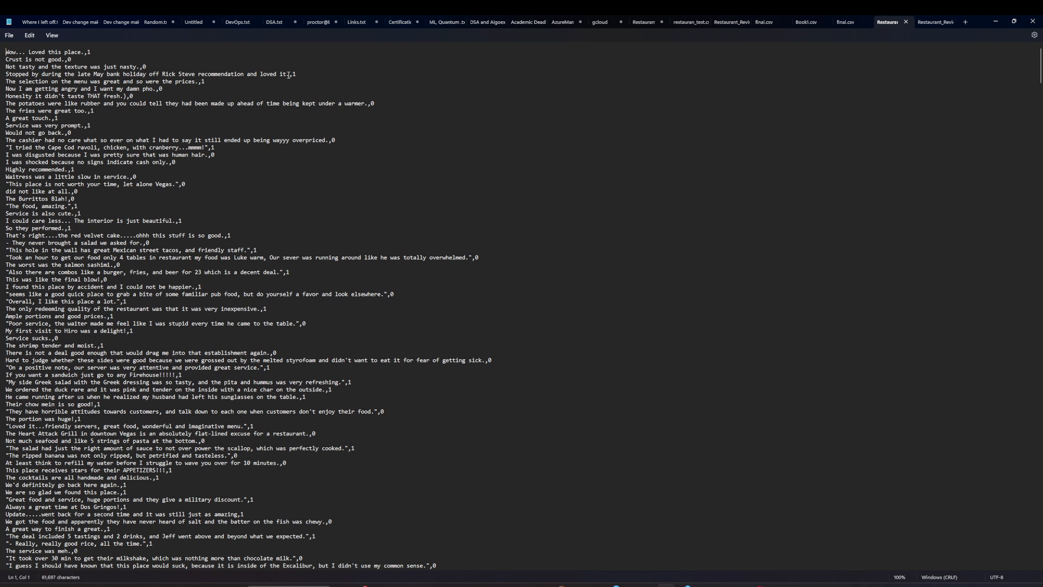
{"action": "left_click_drag", "start_coordinate": [287, 77], "coordinate": [7, 75]}
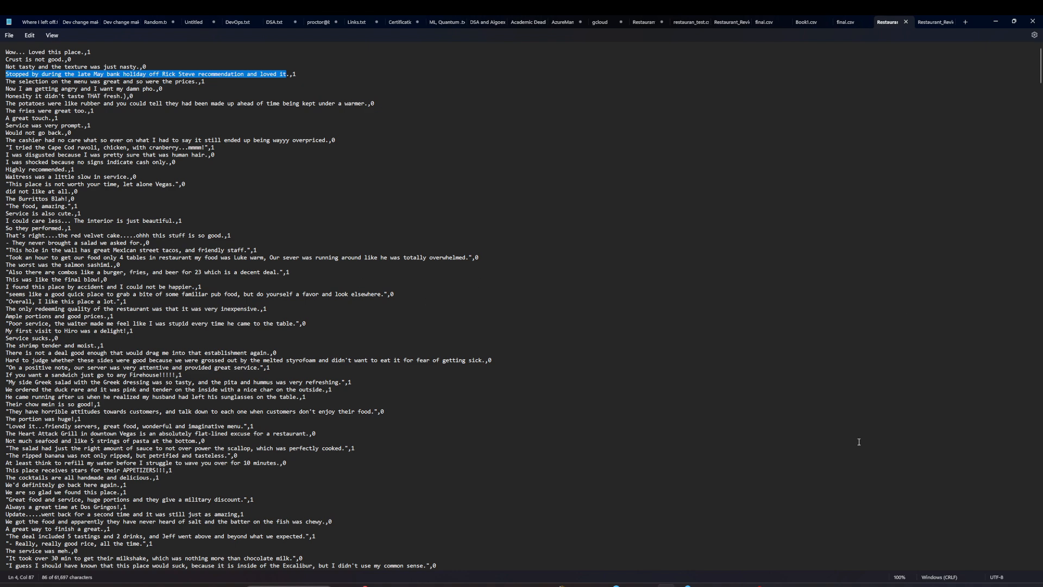
{"action": "left_click", "coordinate": [711, 329]}
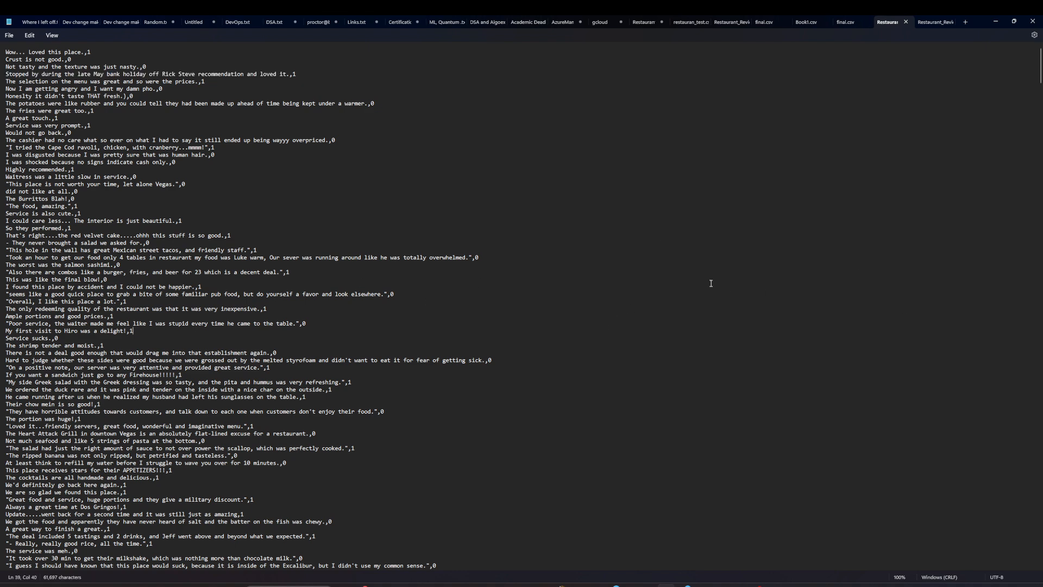
{"action": "left_click", "coordinate": [995, 21]}
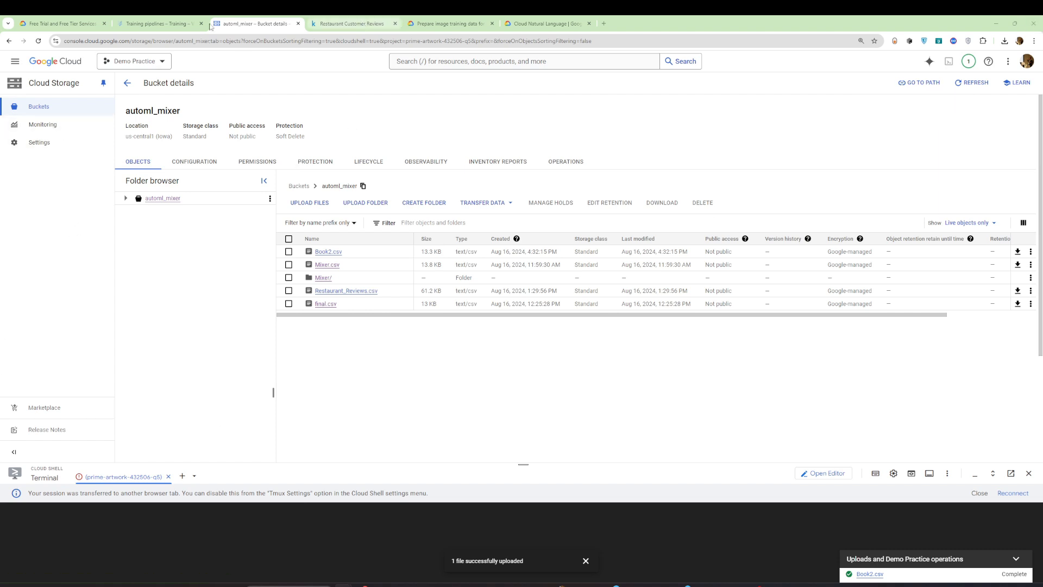
Open the Vertex AI documentation on preparing text classification data and examine the file path and label in the example CSV.
{"action": "left_click", "coordinate": [163, 23]}
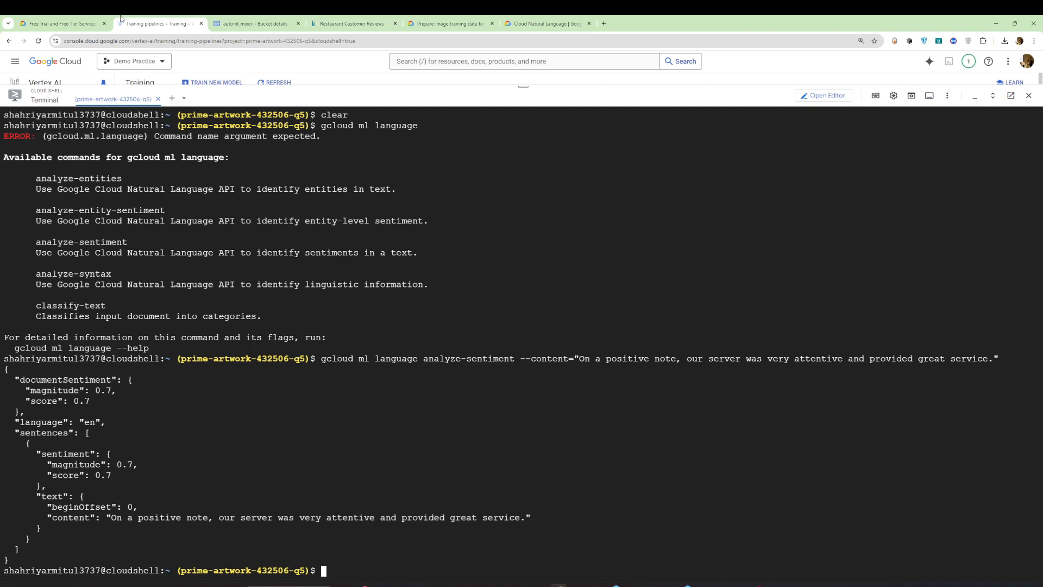
{"action": "left_click", "coordinate": [79, 24]}
{"action": "left_click", "coordinate": [451, 23]}
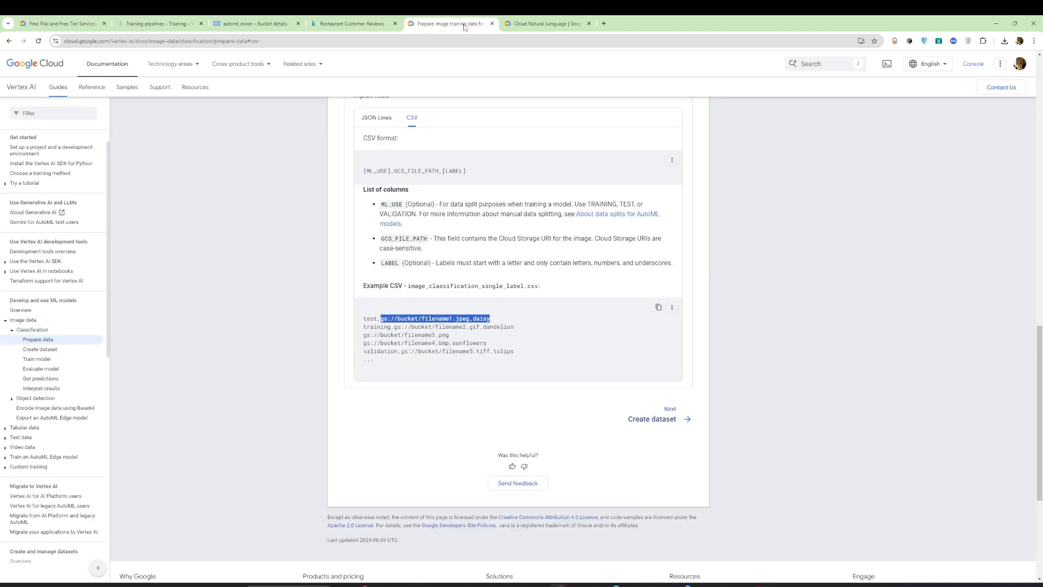
{"action": "left_click", "coordinate": [28, 439]}
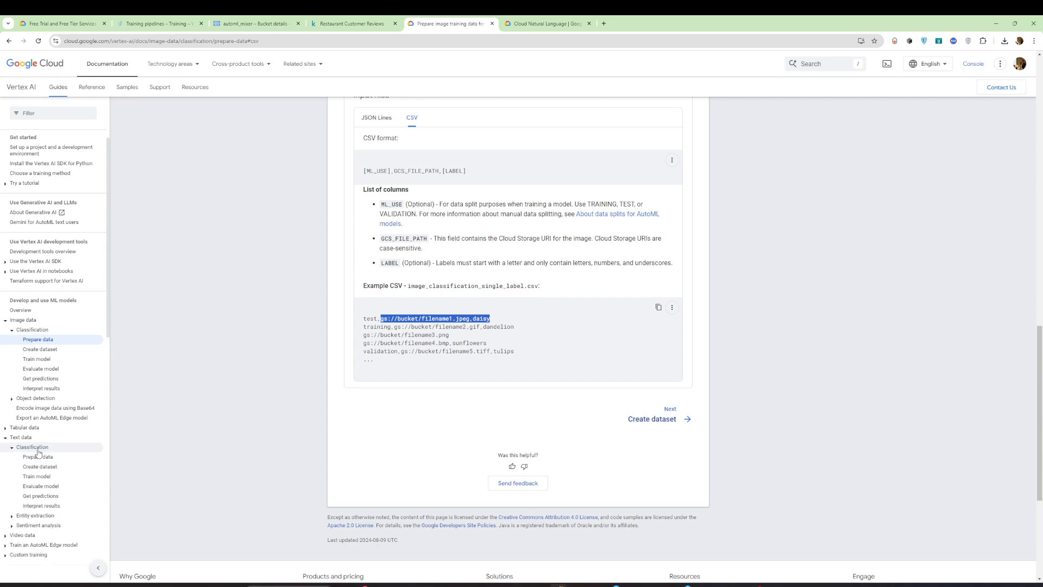
{"action": "left_click", "coordinate": [51, 459]}
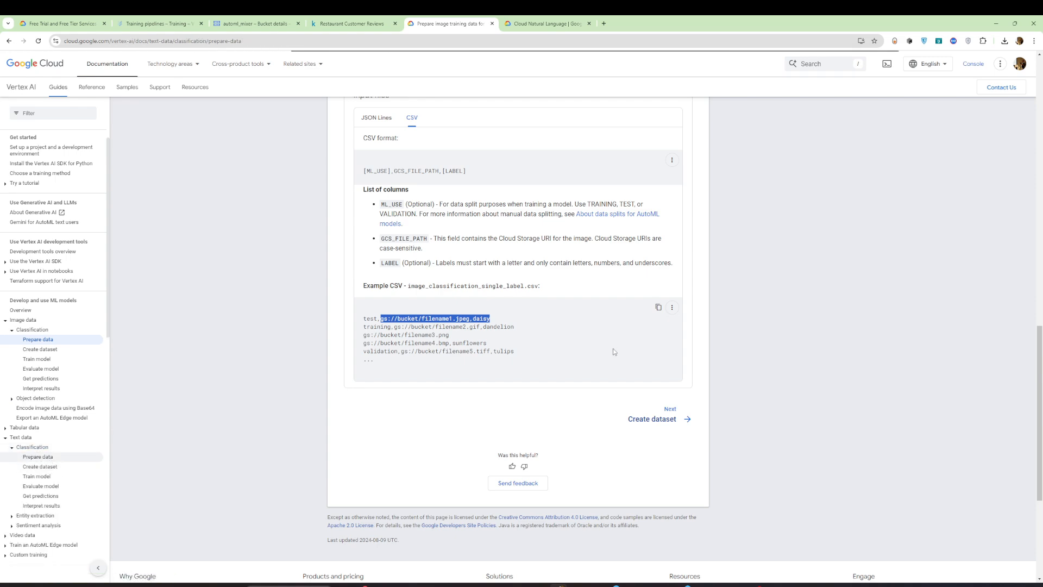
{"action": "scroll", "coordinate": [486, 444], "scroll_direction": "down", "scroll_amount": 15}
{"action": "scroll", "coordinate": [495, 428], "scroll_direction": "up", "scroll_amount": 5}
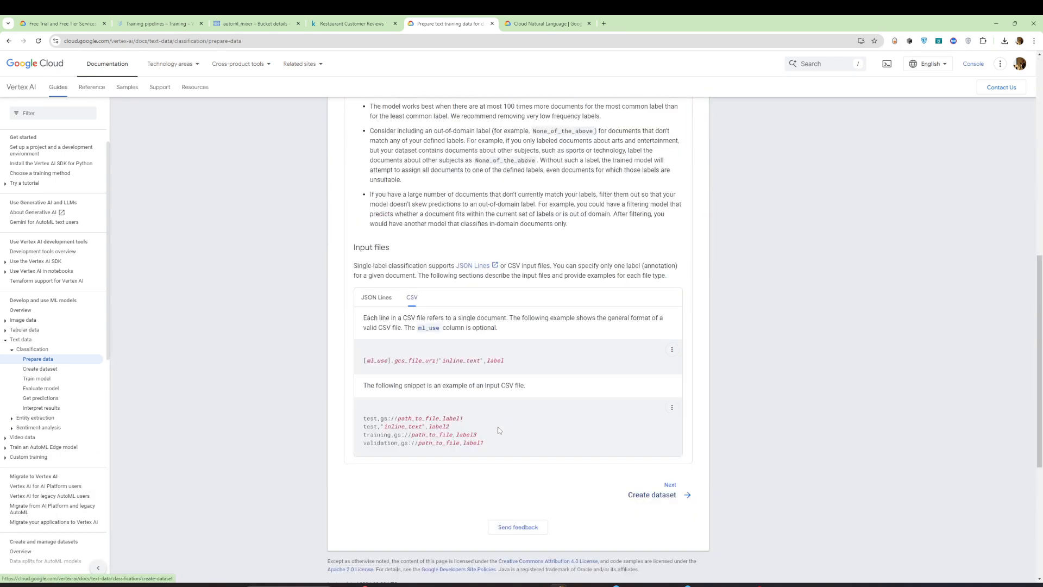
{"action": "left_click_drag", "start_coordinate": [381, 419], "coordinate": [481, 418]}
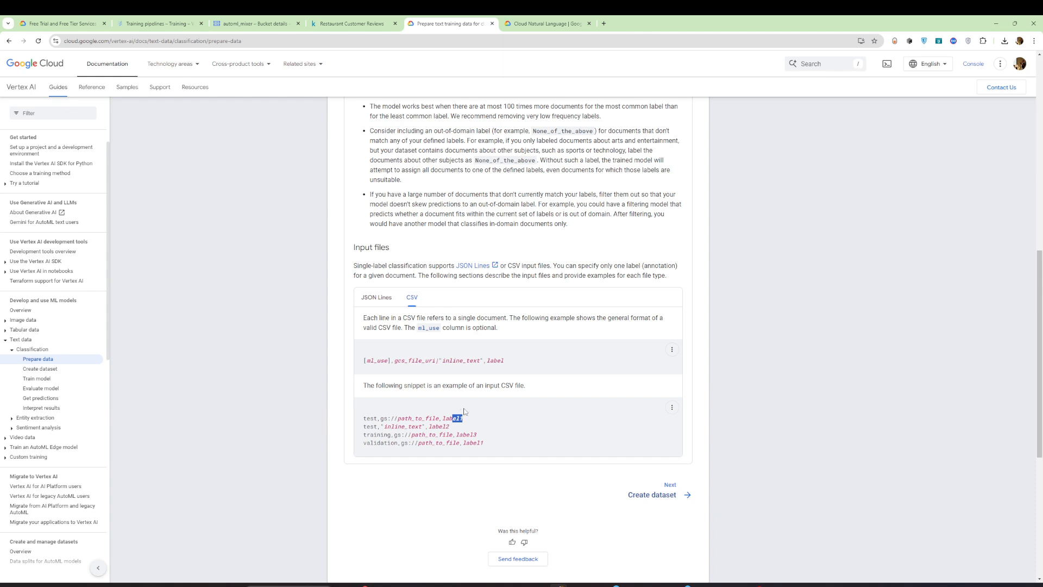
{"action": "left_click", "coordinate": [405, 422]}
{"action": "left_click_drag", "start_coordinate": [440, 418], "coordinate": [380, 418]}
Return to the Vertex AI Training page, shrink the Cloud Shell terminal and refresh the training pipelines list.
{"action": "left_click", "coordinate": [189, 21]}
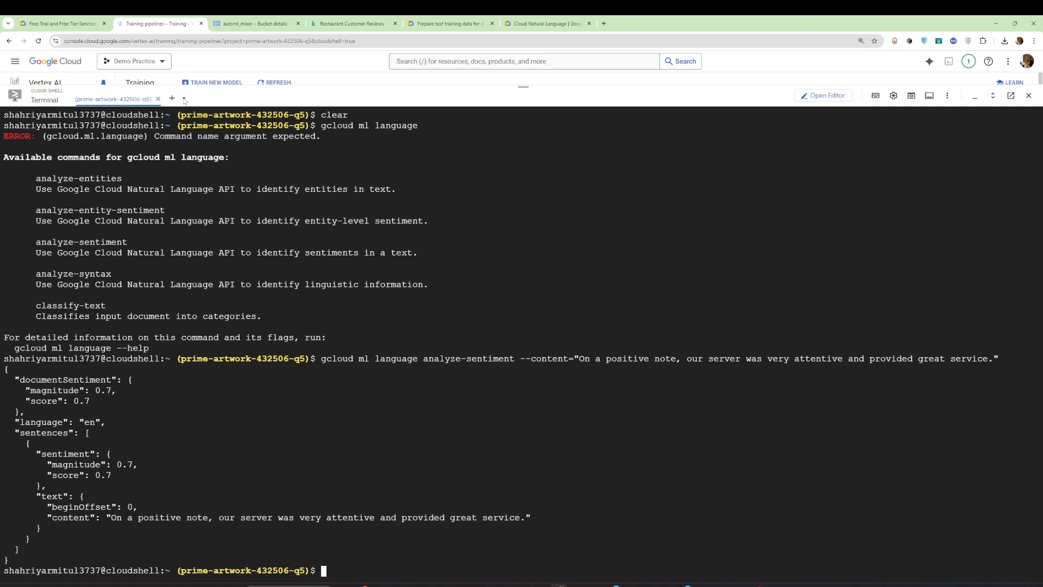
{"action": "left_click", "coordinate": [258, 22]}
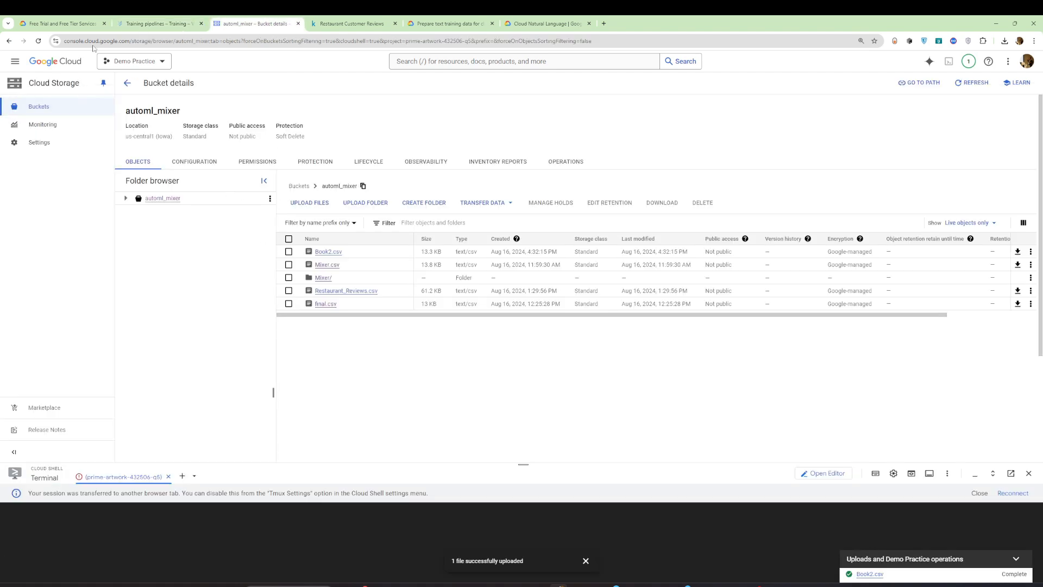
{"action": "left_click", "coordinate": [163, 24]}
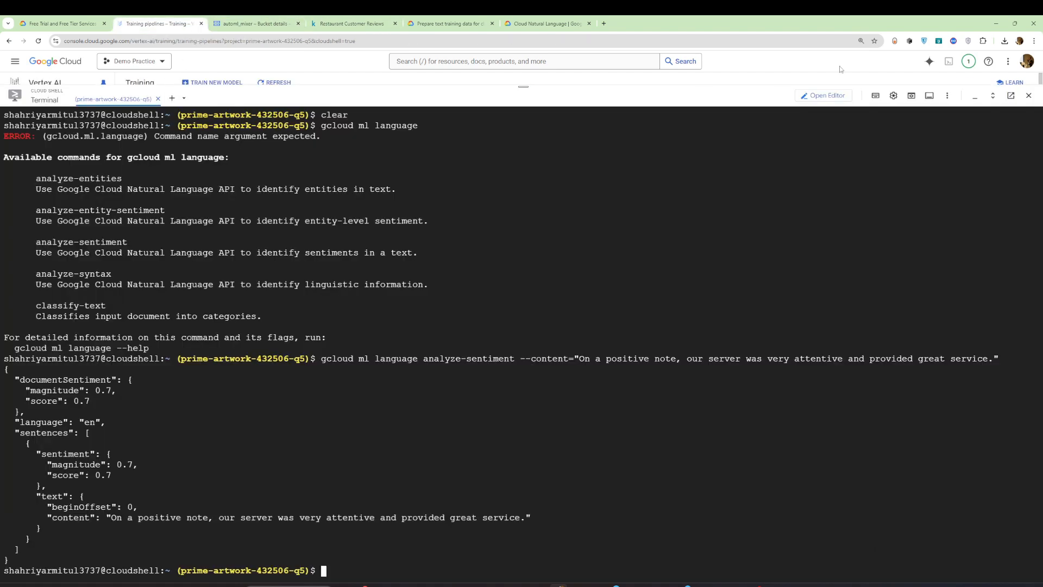
{"action": "left_click_drag", "start_coordinate": [523, 87], "coordinate": [381, 584]}
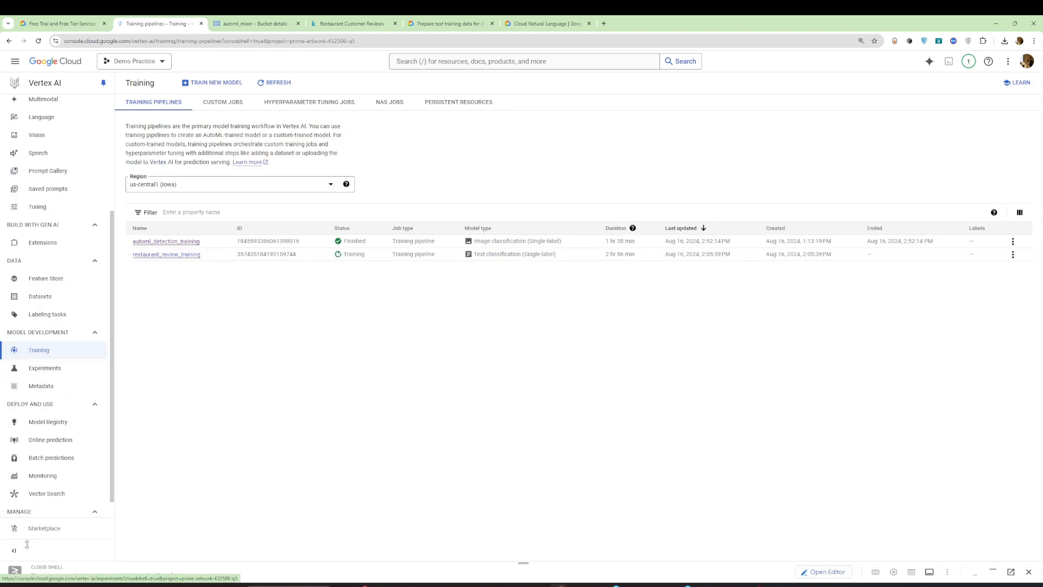
{"action": "left_click", "coordinate": [274, 84]}
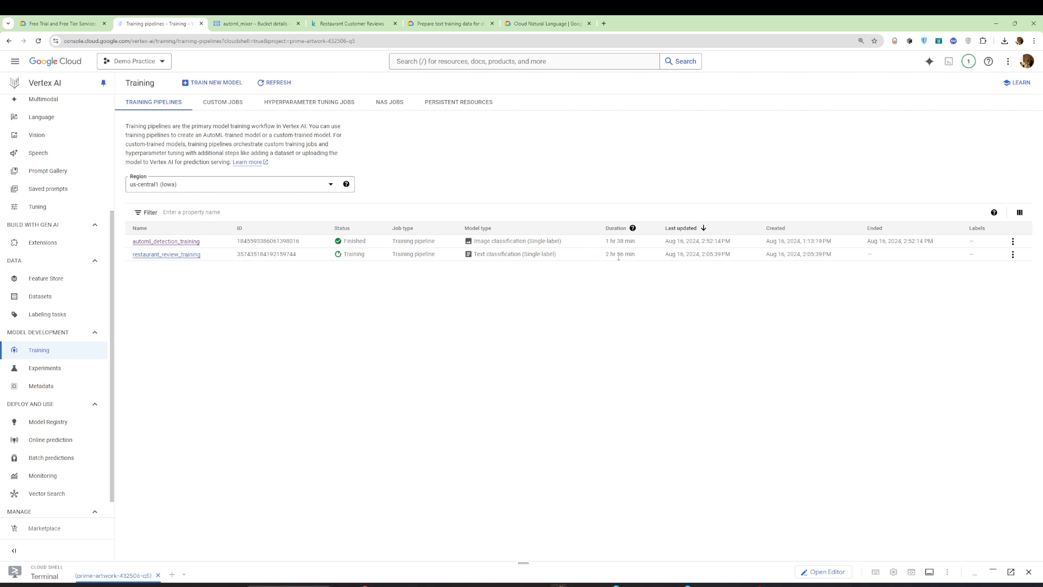
Preview the new-model training setup with the restaurant_review dataset and AutoML, and close it without starting training.
{"action": "left_click", "coordinate": [220, 86]}
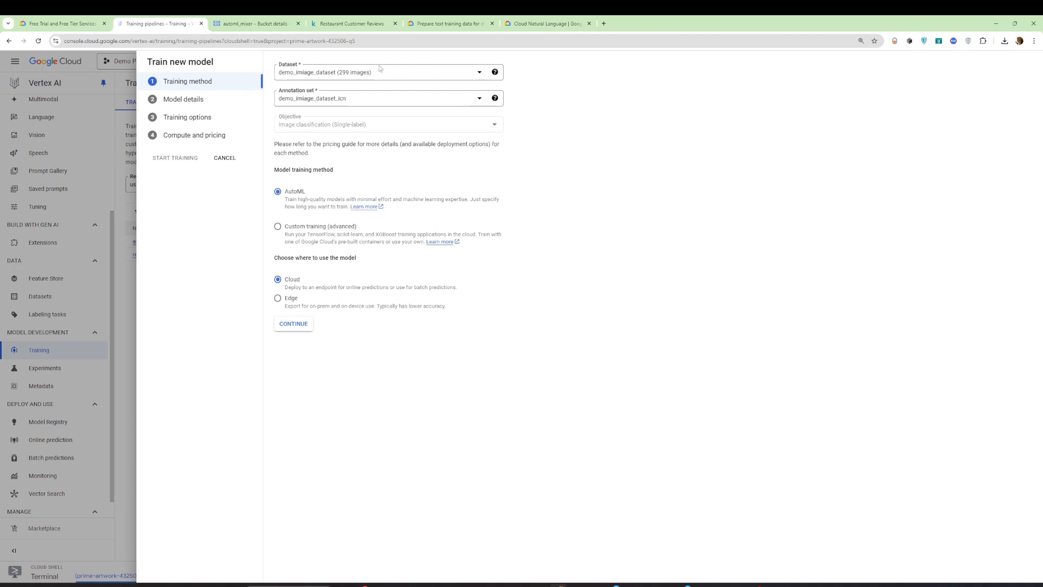
{"action": "left_click", "coordinate": [379, 70]}
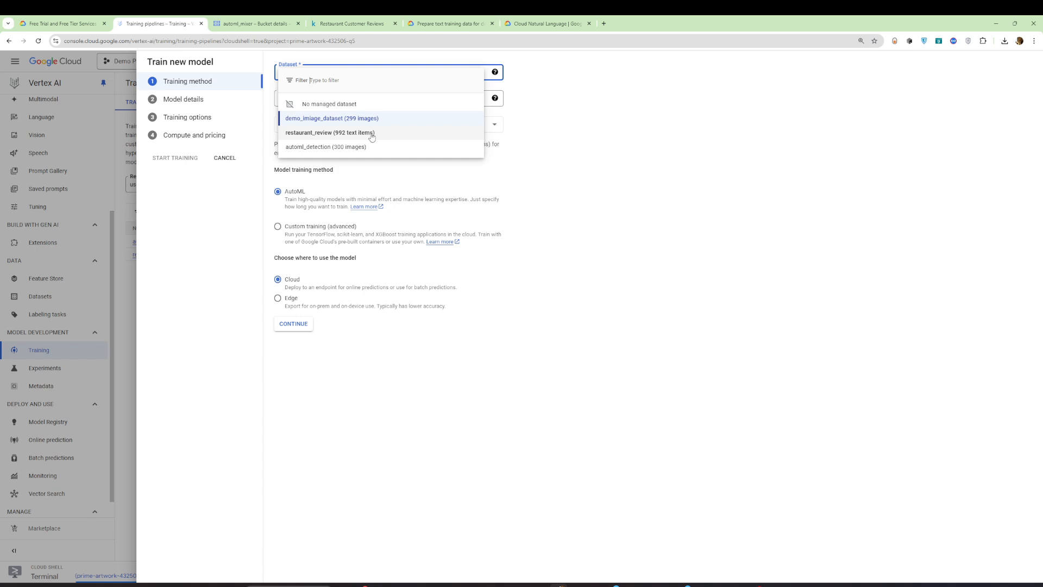
{"action": "left_click", "coordinate": [371, 134]}
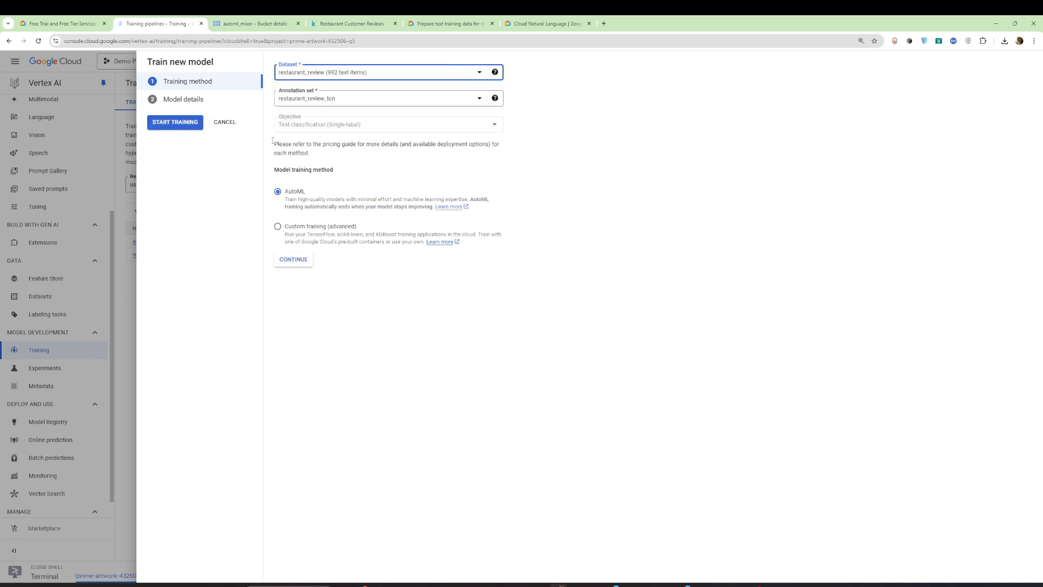
{"action": "left_click", "coordinate": [221, 104]}
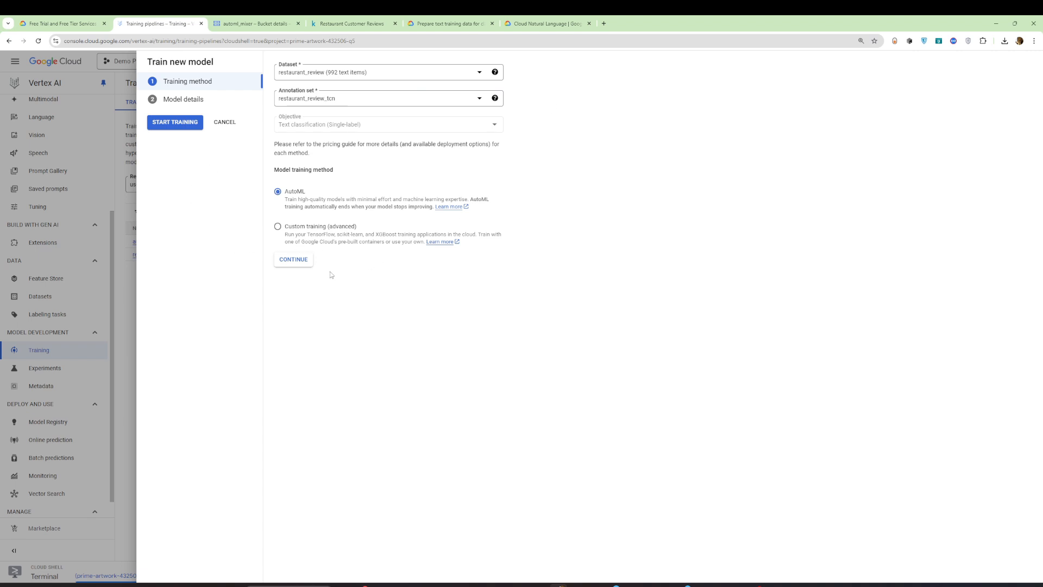
{"action": "left_click", "coordinate": [92, 101]}
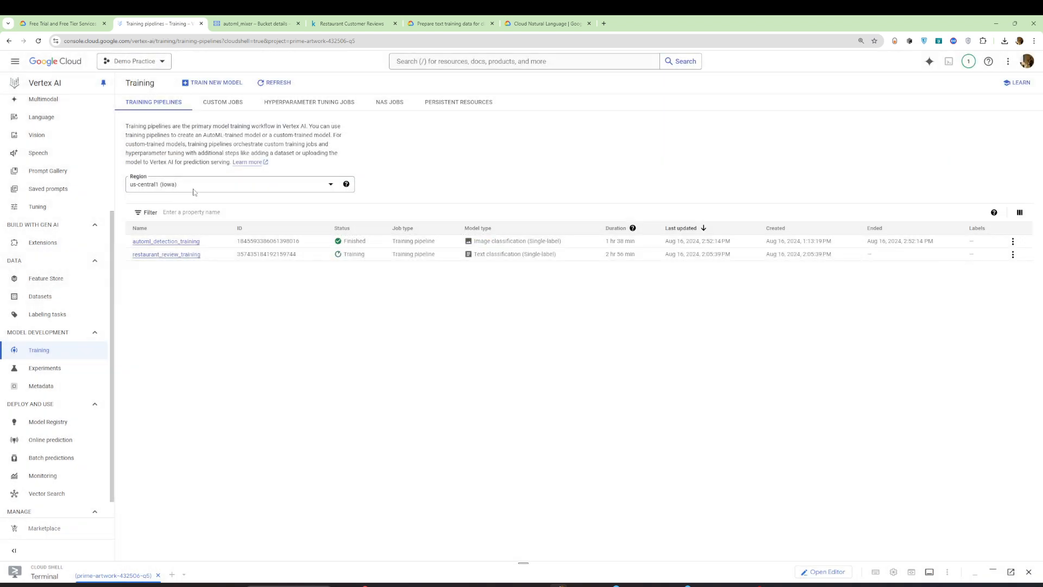
View the automl_detection_training model's evaluation page, return to the pipelines list and open the restaurant_review_training details.
{"action": "left_click", "coordinate": [195, 241]}
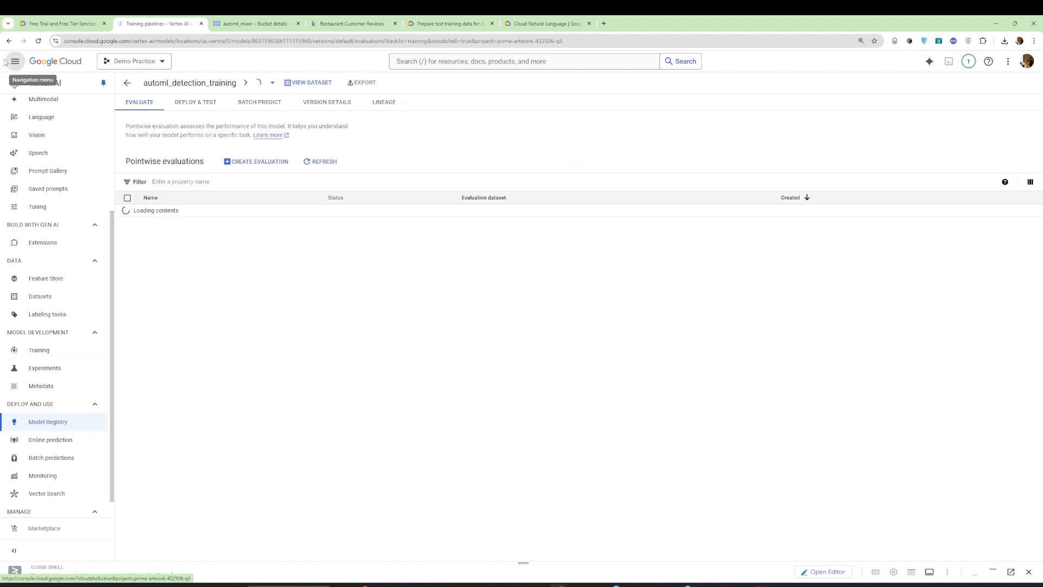
{"action": "left_click", "coordinate": [9, 41]}
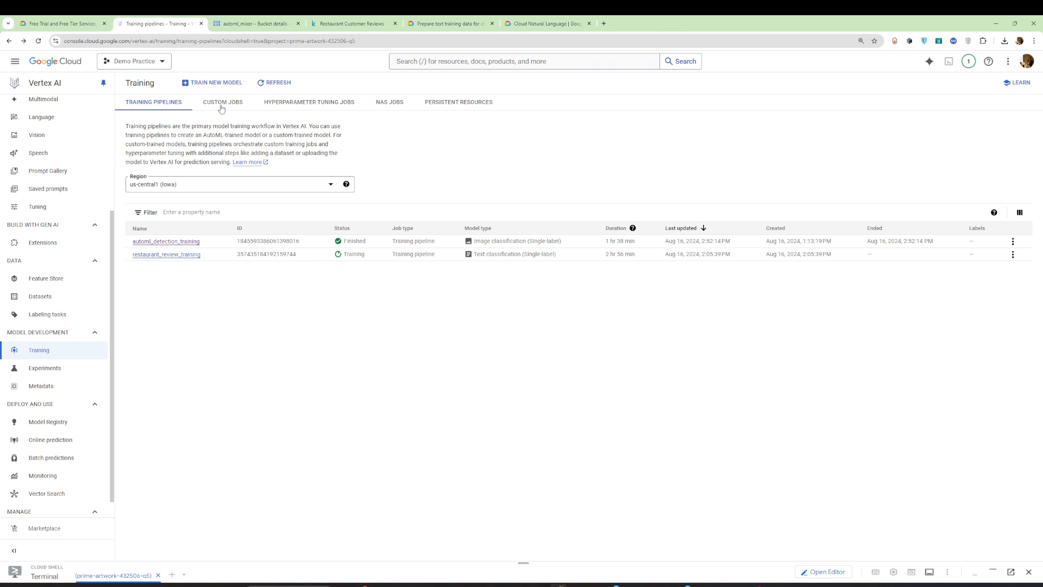
{"action": "scroll", "coordinate": [32, 266], "scroll_direction": "up", "scroll_amount": 3}
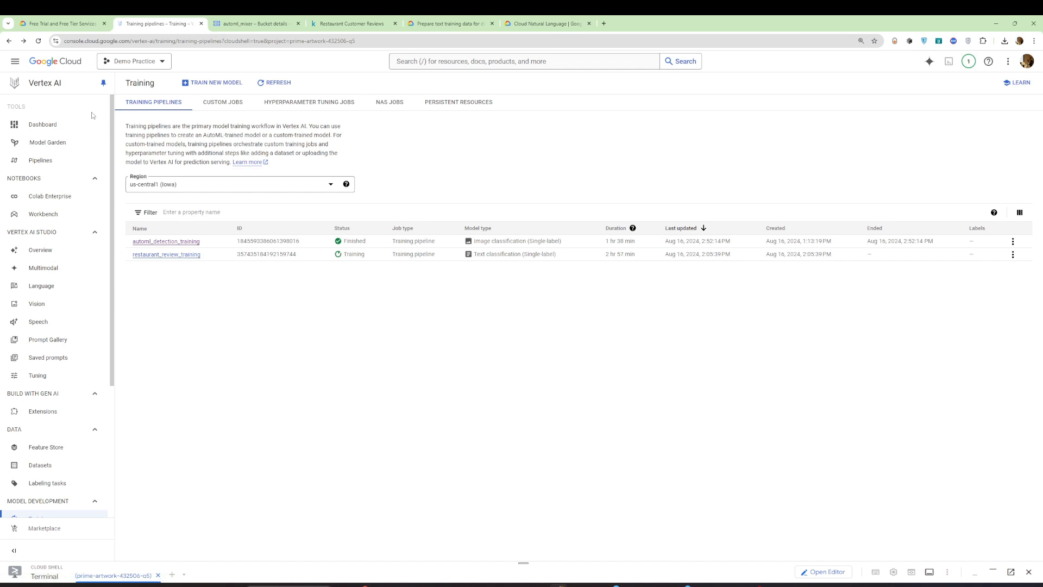
{"action": "left_click", "coordinate": [168, 255]}
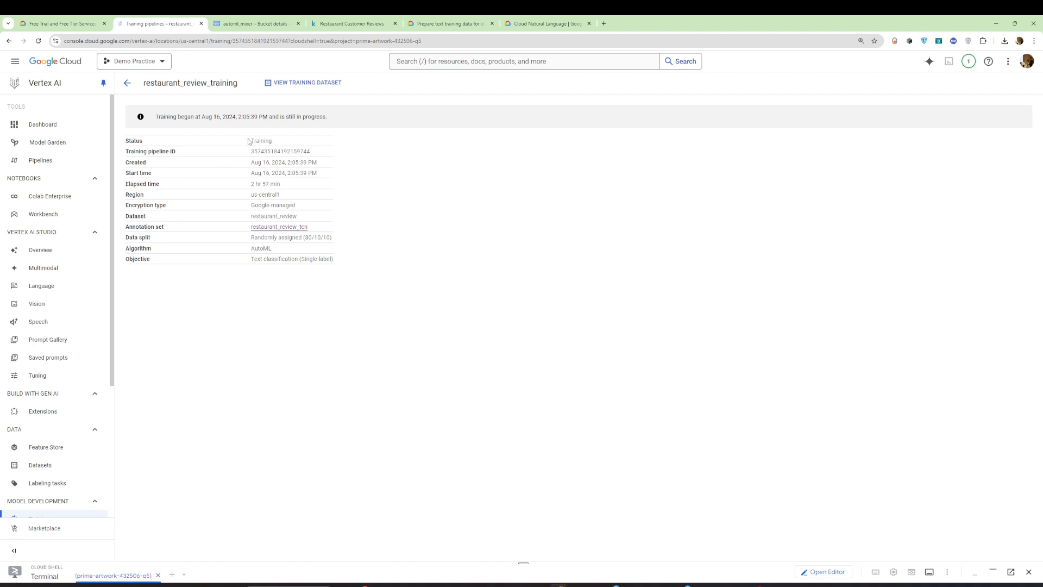
Examine the status, data split and algorithm entries in the restaurant_review_training pipeline details.
{"action": "left_click_drag", "start_coordinate": [249, 141], "coordinate": [274, 141]}
{"action": "left_click_drag", "start_coordinate": [304, 237], "coordinate": [313, 238]}
{"action": "left_click", "coordinate": [321, 237]}
{"action": "left_click_drag", "start_coordinate": [251, 251], "coordinate": [275, 249]}
{"action": "left_click", "coordinate": [277, 253]}
Switch to the Kaggle Restaurant Customer Reviews page and examine the dataset description and the Review and Liked columns of Restaurant_Reviews.tsv.
{"action": "left_click", "coordinate": [365, 20]}
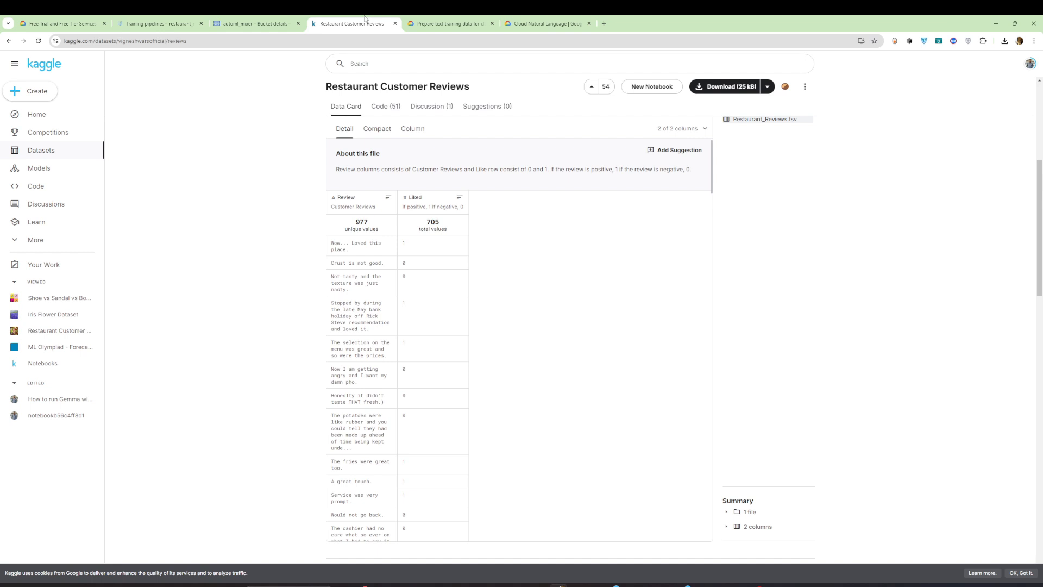
{"action": "scroll", "coordinate": [668, 220], "scroll_direction": "up", "scroll_amount": 5}
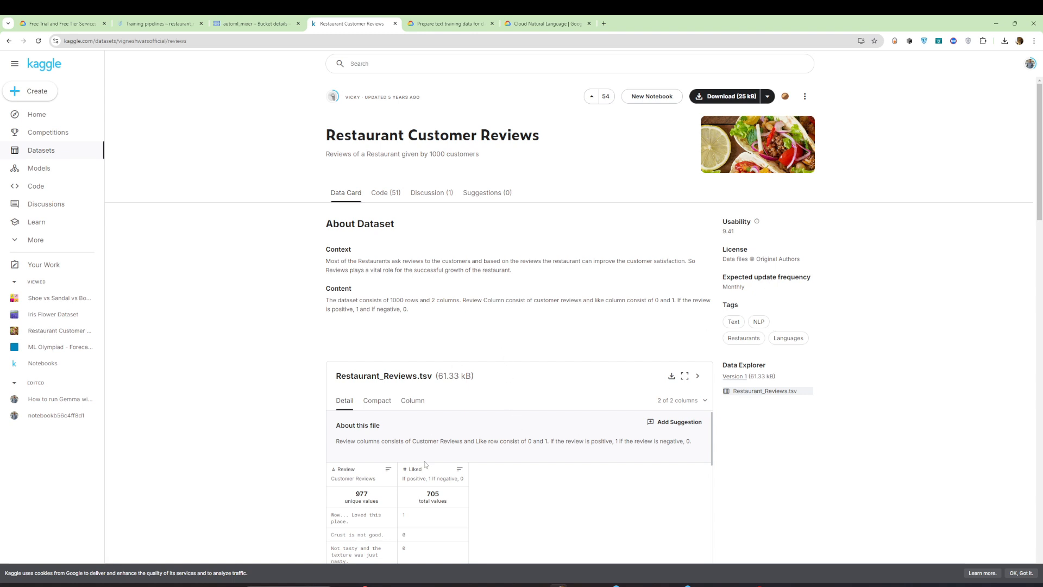
{"action": "scroll", "coordinate": [424, 464], "scroll_direction": "down", "scroll_amount": 2}
{"action": "scroll", "coordinate": [413, 459], "scroll_direction": "up", "scroll_amount": 2}
{"action": "scroll", "coordinate": [416, 405], "scroll_direction": "down", "scroll_amount": 5}
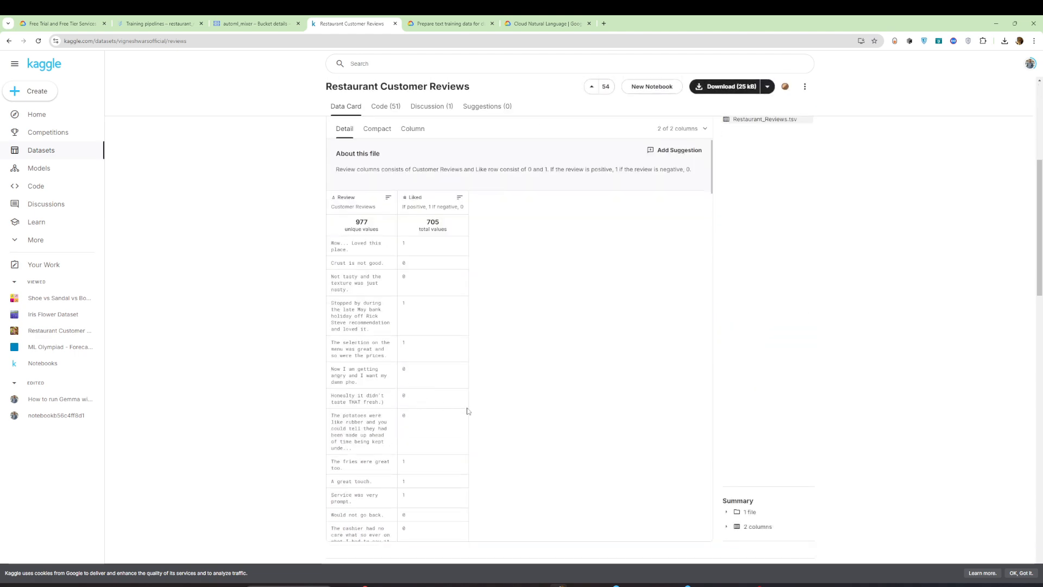
{"action": "scroll", "coordinate": [467, 411], "scroll_direction": "up", "scroll_amount": 5}
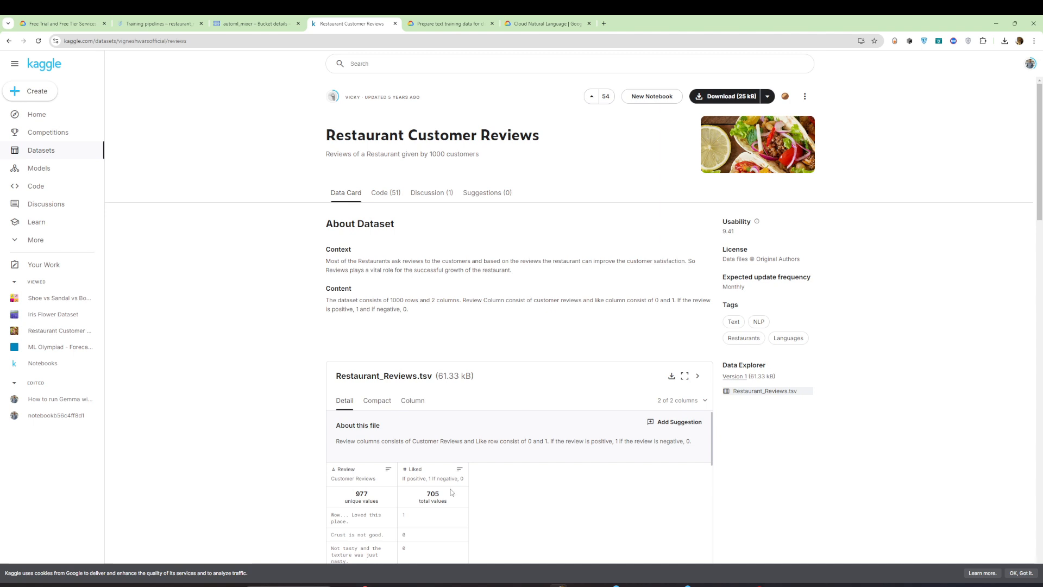
{"action": "scroll", "coordinate": [451, 488], "scroll_direction": "down", "scroll_amount": 3}
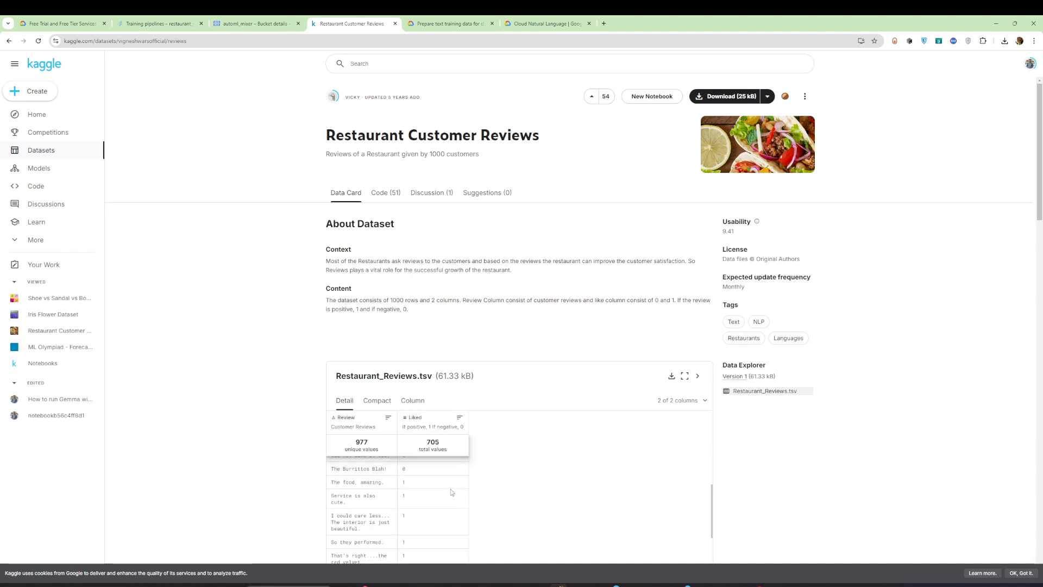
{"action": "scroll", "coordinate": [450, 489], "scroll_direction": "up", "scroll_amount": 3}
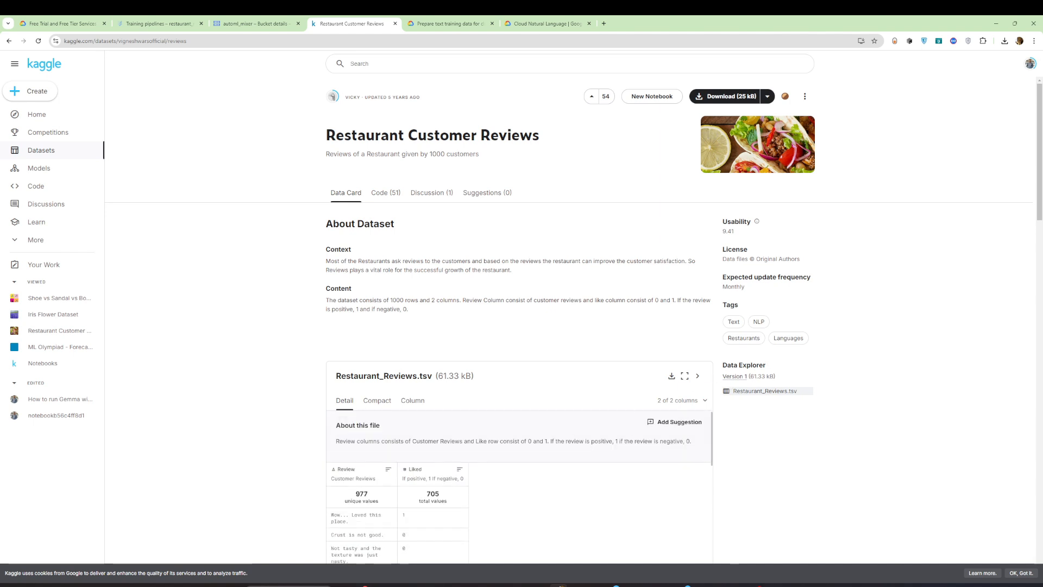